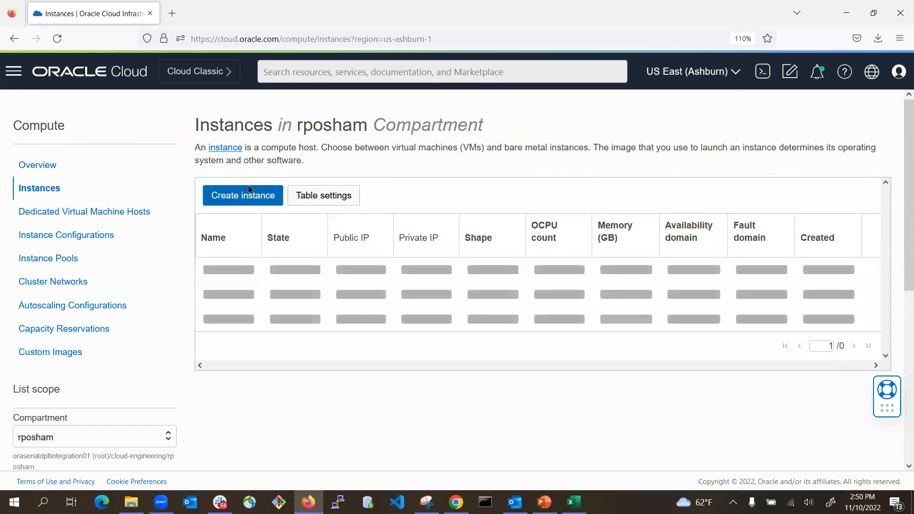
# Create a new compute instance and replace its default name with rpbastion1.
pyautogui.click(241, 196)
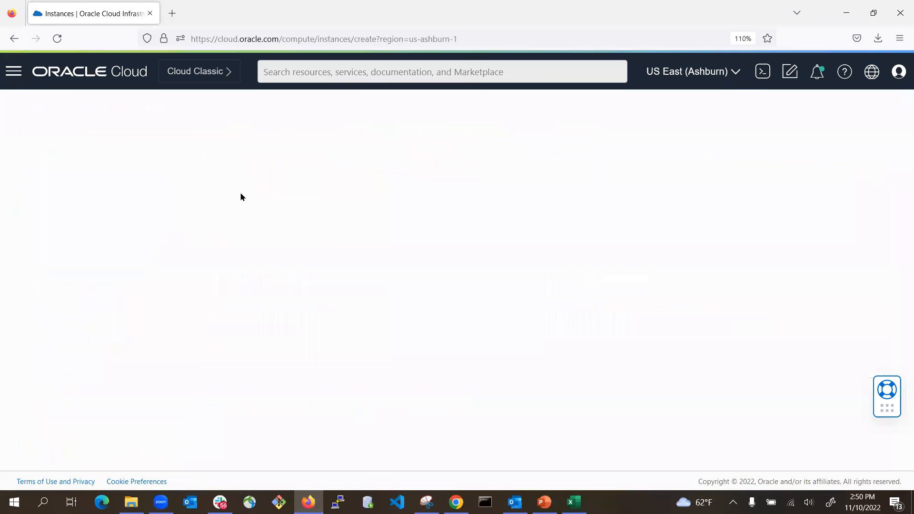
pyautogui.moveTo(185, 192); pyautogui.dragTo(6, 187)
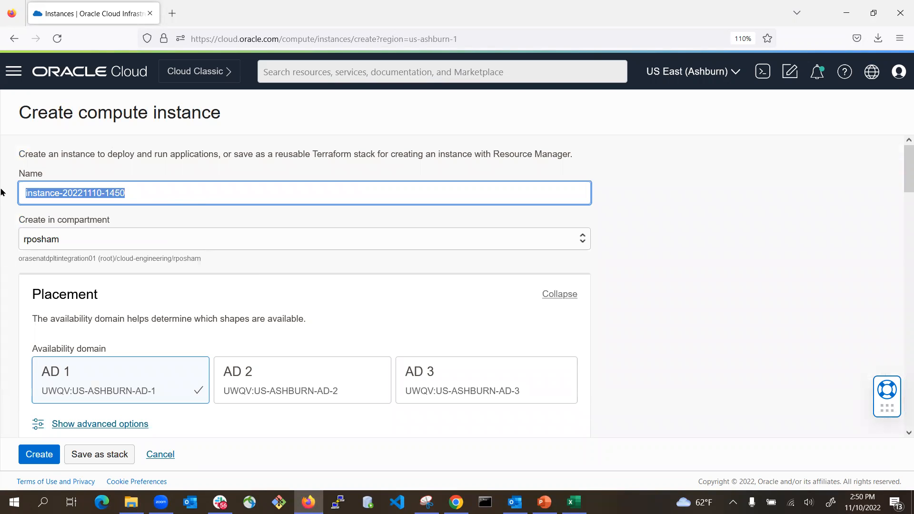
pyautogui.write('bastion1')
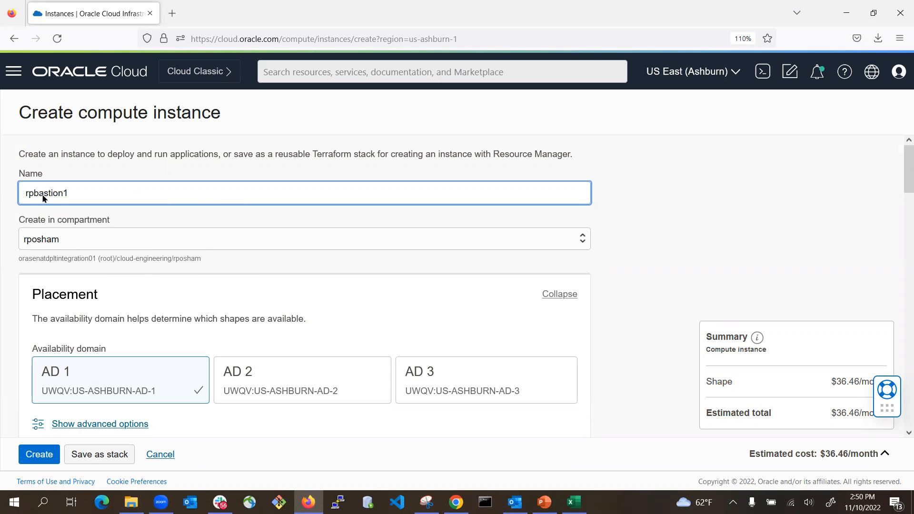
pyautogui.scroll(-4, 107, 322)
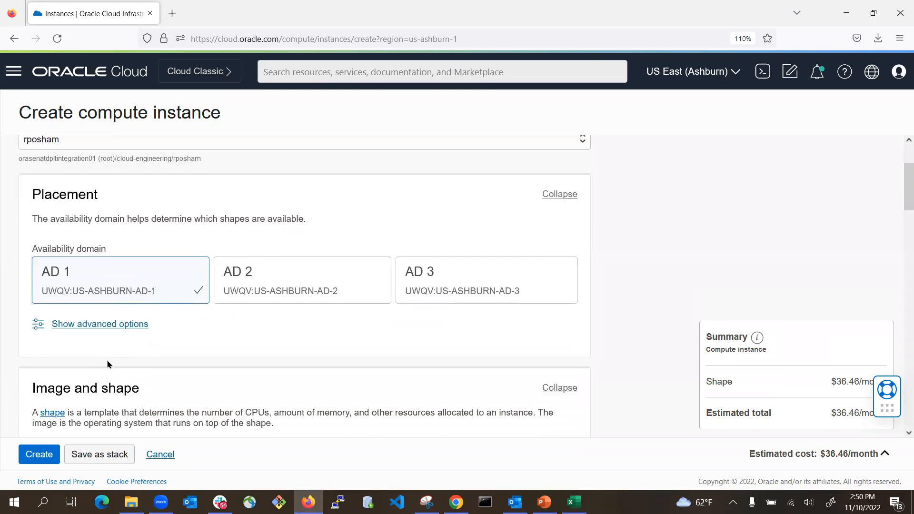
# Change the instance image to Oracle Linux Cloud Developer 8 and accept its terms of use.
pyautogui.scroll(-3, 100, 243)
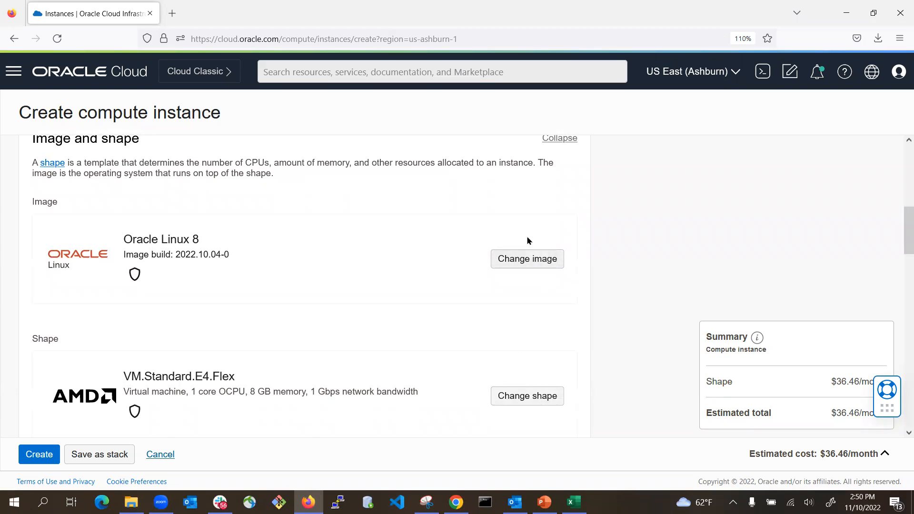
pyautogui.click(523, 257)
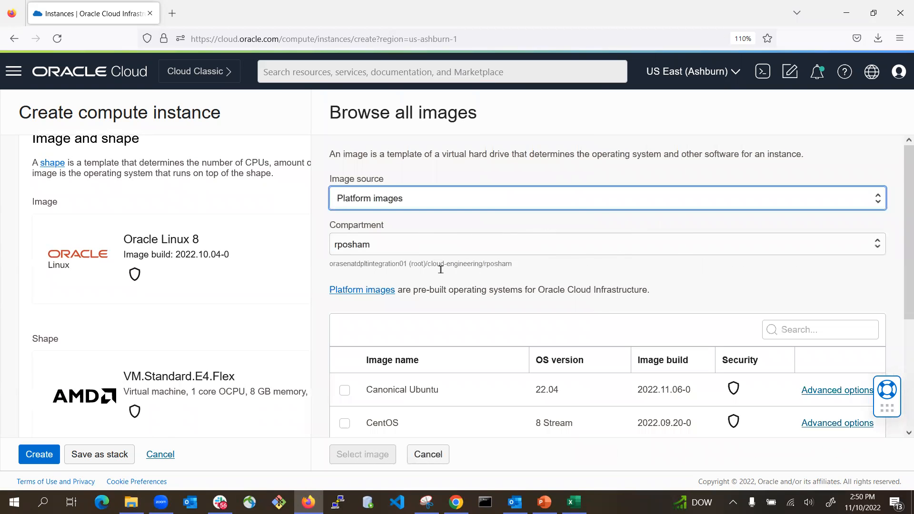
pyautogui.scroll(-2, 448, 366)
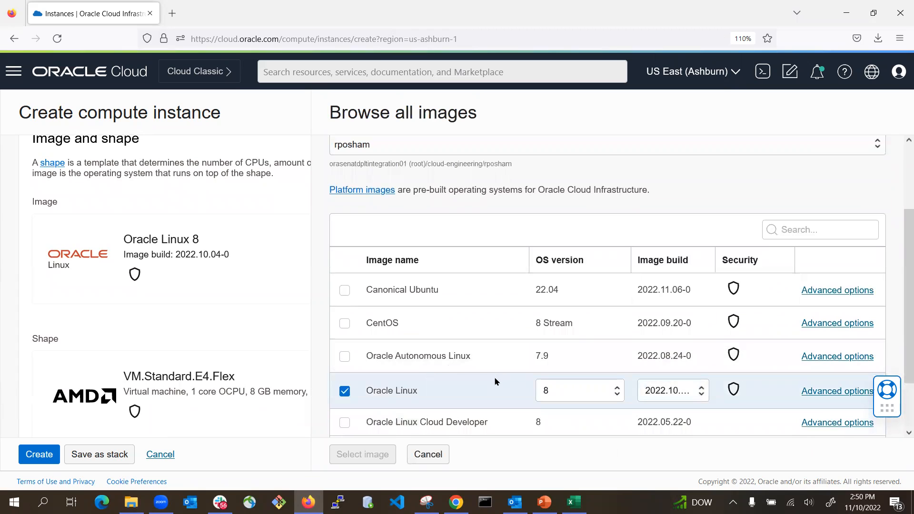
pyautogui.scroll(-1, 469, 374)
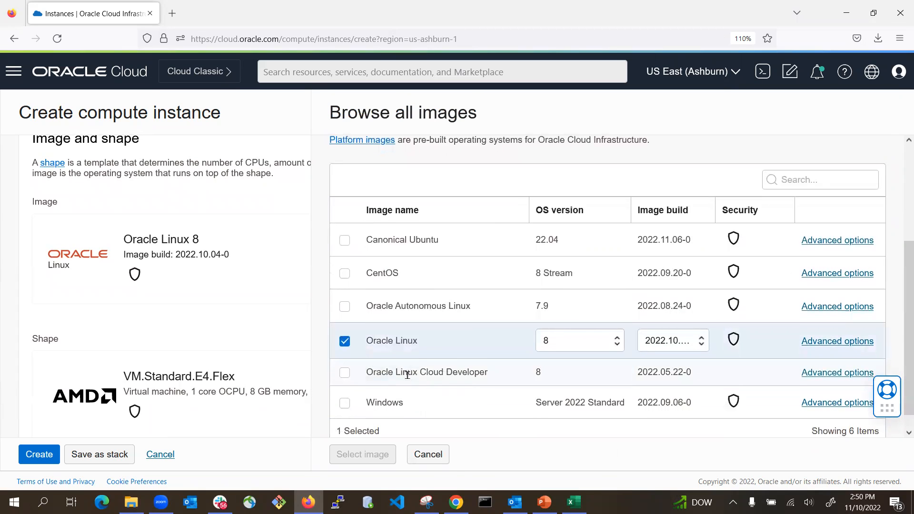
pyautogui.click(345, 374)
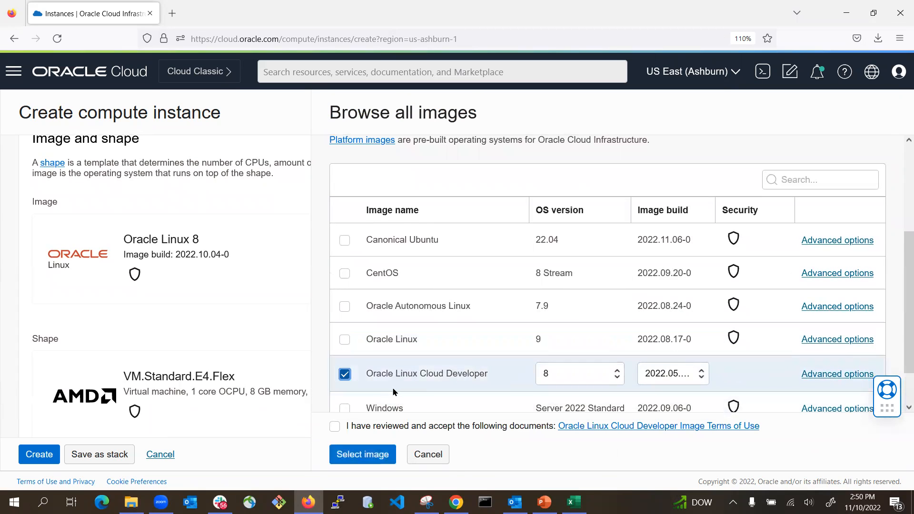
pyautogui.click(338, 425)
pyautogui.scroll(-2, 438, 396)
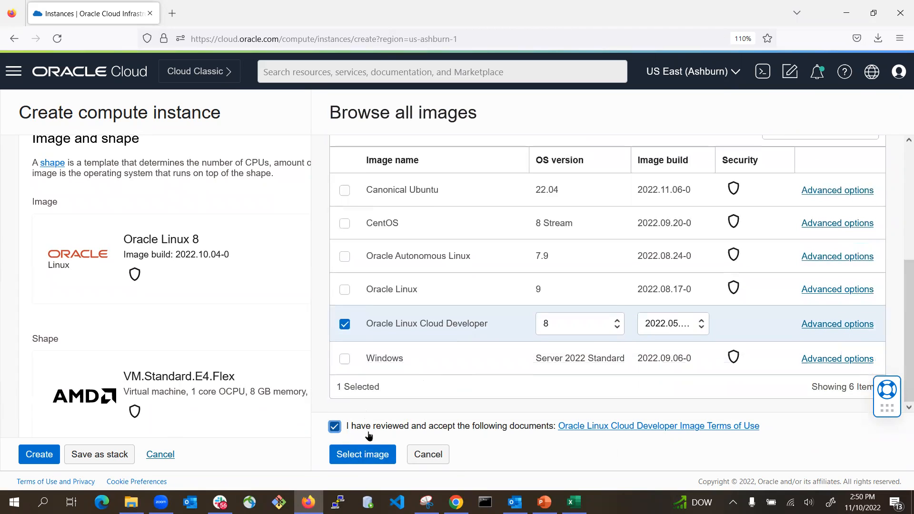
pyautogui.click(360, 456)
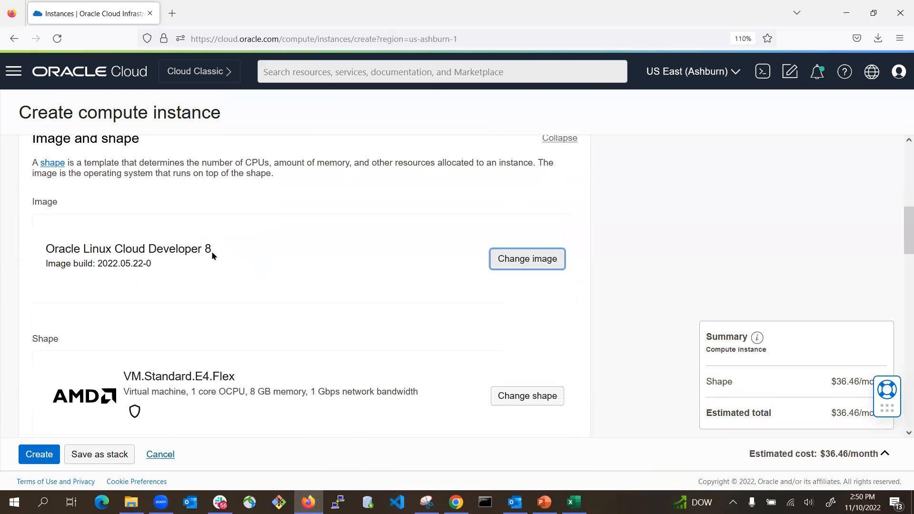
# Select rpvcniad as the instance's virtual cloud network.
pyautogui.scroll(-2, 340, 271)
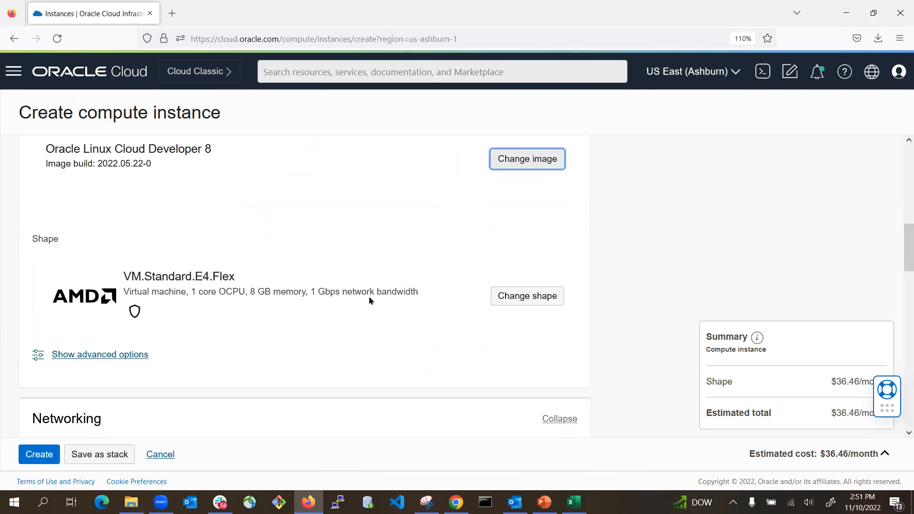
pyautogui.scroll(-1, 343, 270)
pyautogui.scroll(2, 393, 259)
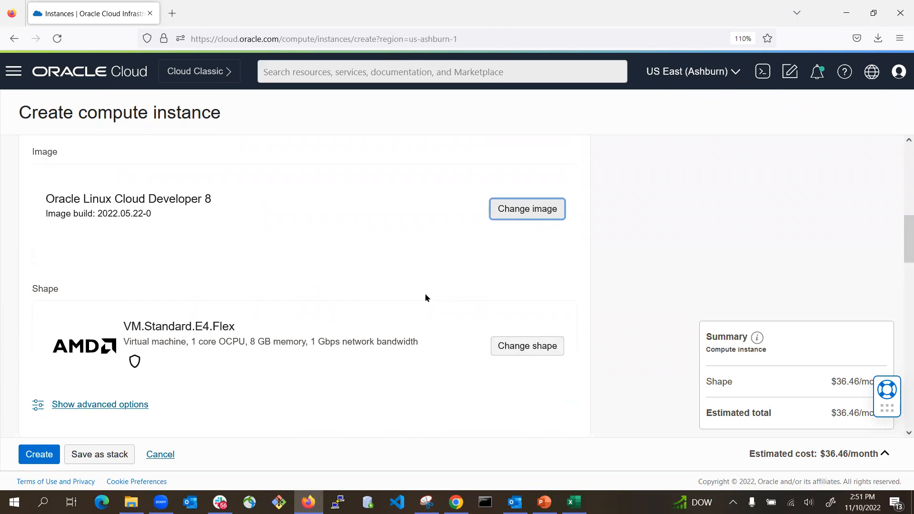
pyautogui.scroll(-4, 309, 304)
pyautogui.scroll(-1, 278, 321)
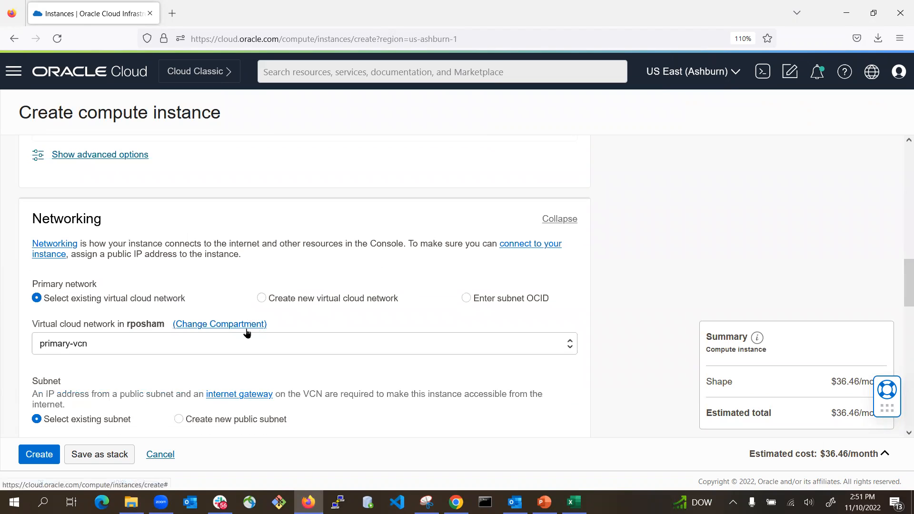
pyautogui.click(197, 344)
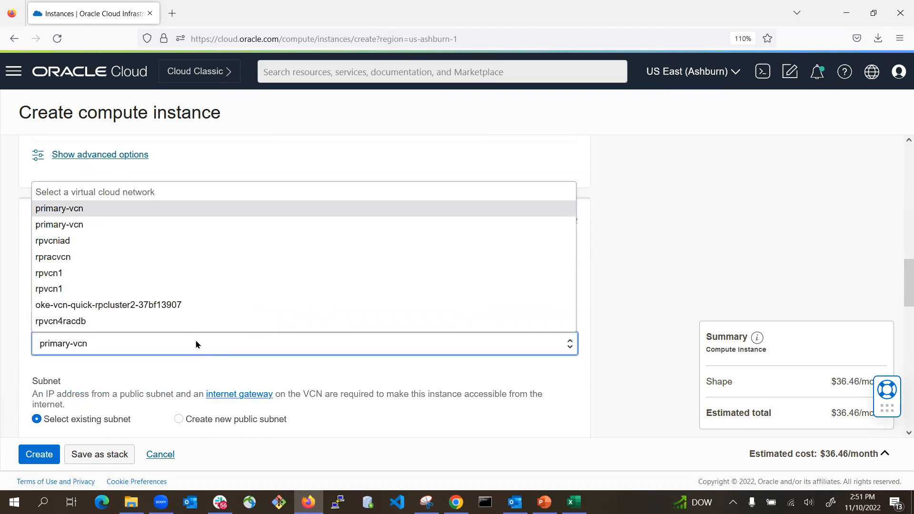
pyautogui.click(69, 243)
# Dismiss the subnet explanation popup, keeping the public subnet and public IPv4 address.
pyautogui.scroll(-3, 244, 255)
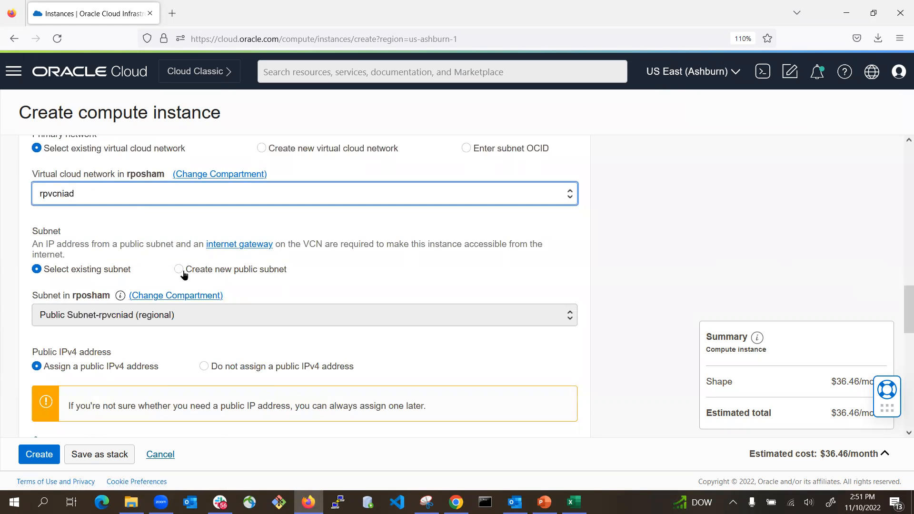
pyautogui.moveTo(119, 279)
pyautogui.click(363, 267)
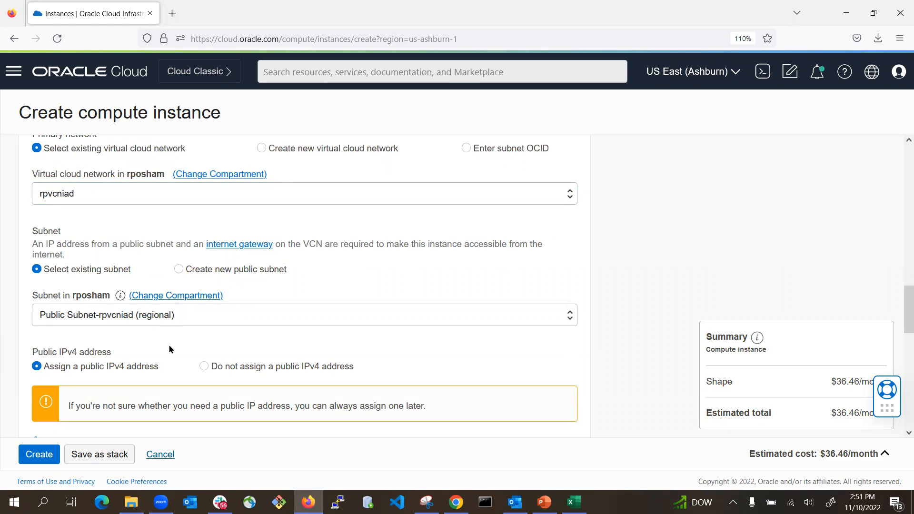
pyautogui.scroll(-2, 169, 349)
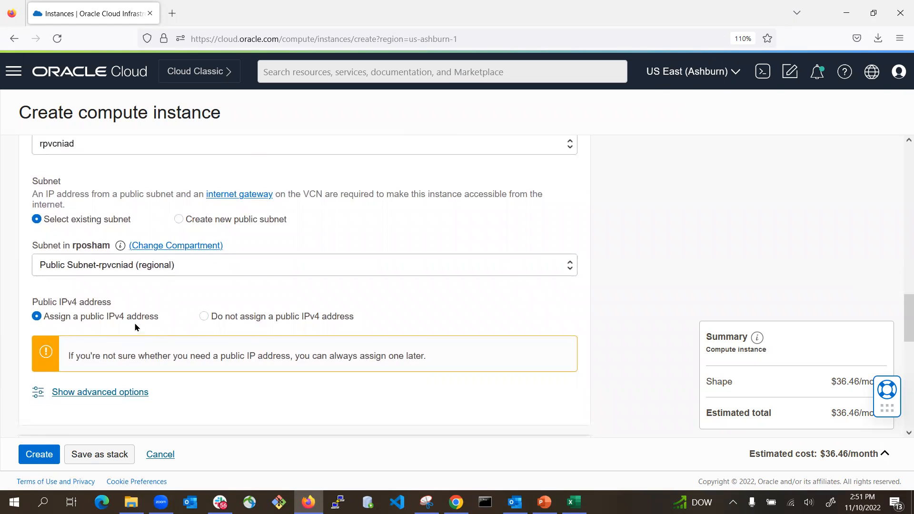
pyautogui.scroll(-2, 134, 327)
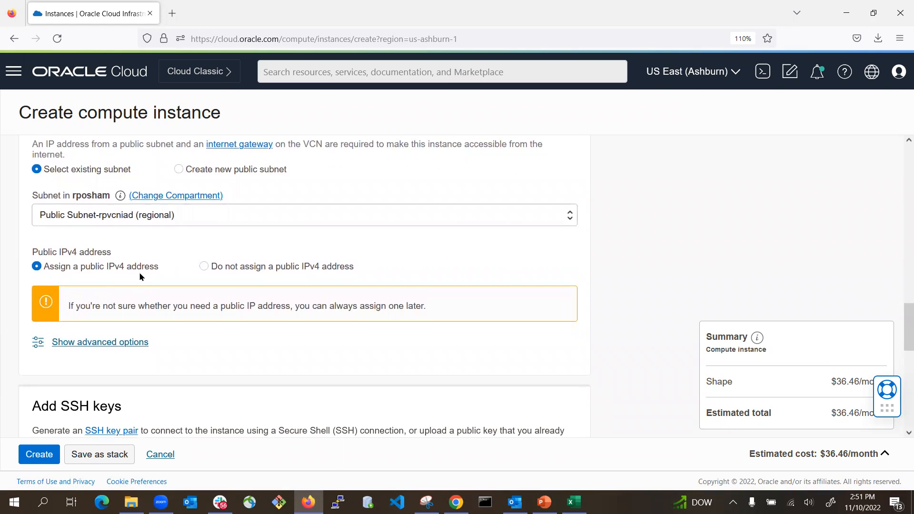
pyautogui.scroll(-4, 151, 281)
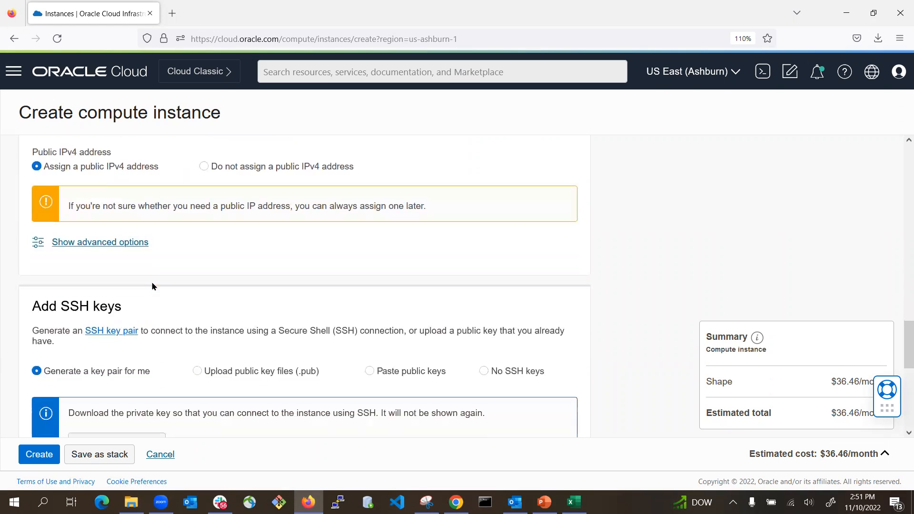
pyautogui.scroll(-2, 253, 359)
# Upload ssh-key-2021-11-28.key.pub as the SSH public key and create rpbastion1.
pyautogui.click(220, 322)
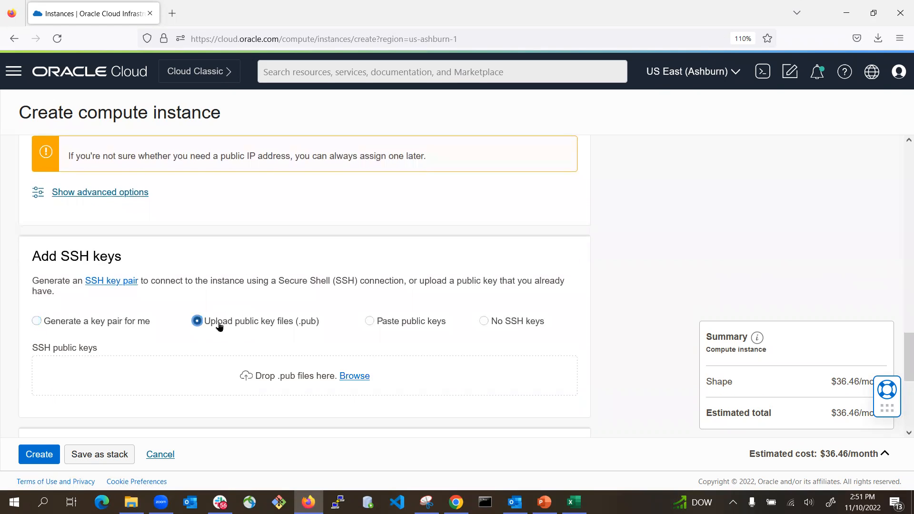
pyautogui.scroll(-2, 333, 303)
pyautogui.click(361, 326)
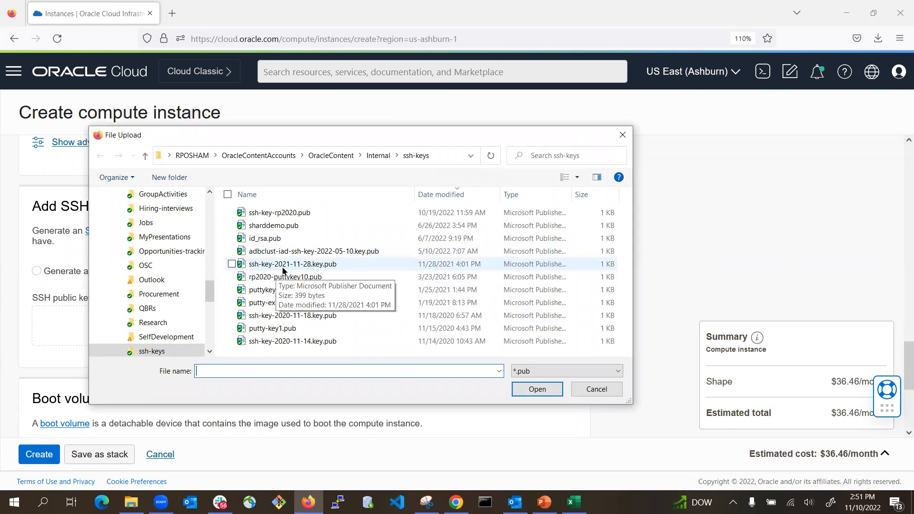
pyautogui.click(307, 269)
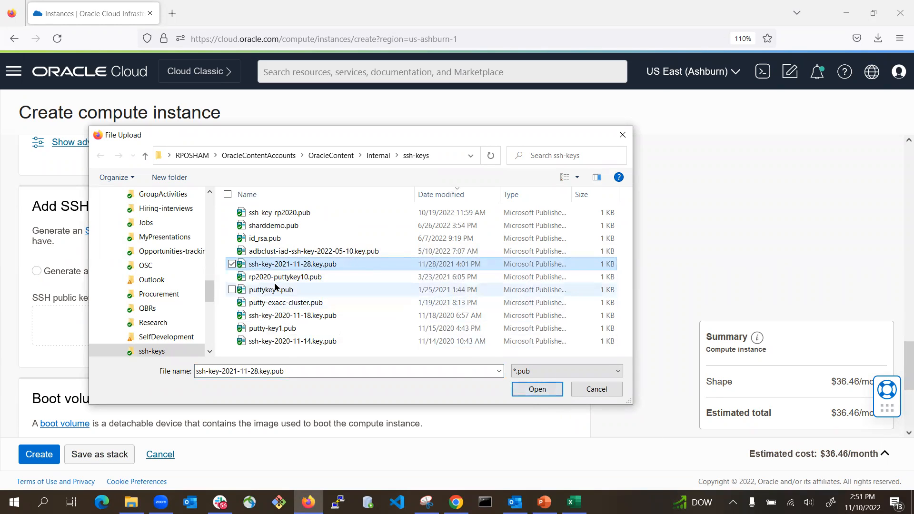
pyautogui.click(536, 388)
pyautogui.scroll(-5, 320, 363)
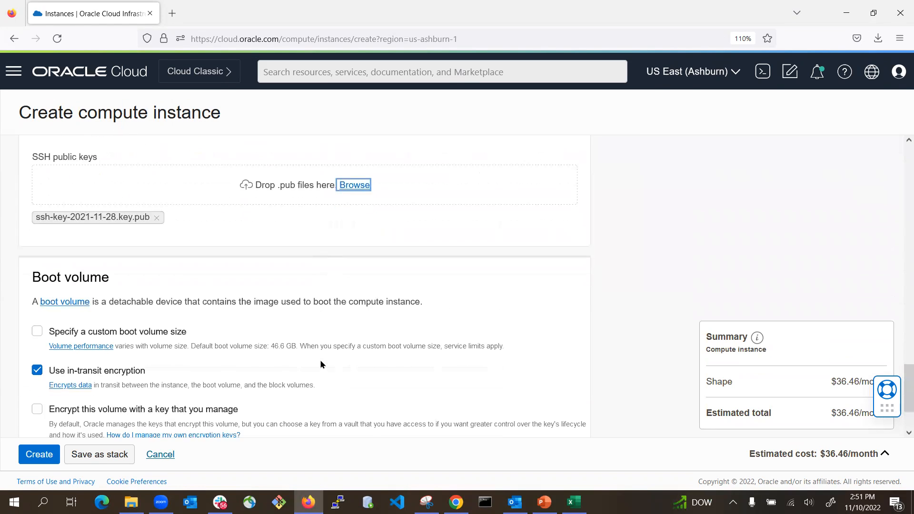
pyautogui.click(40, 456)
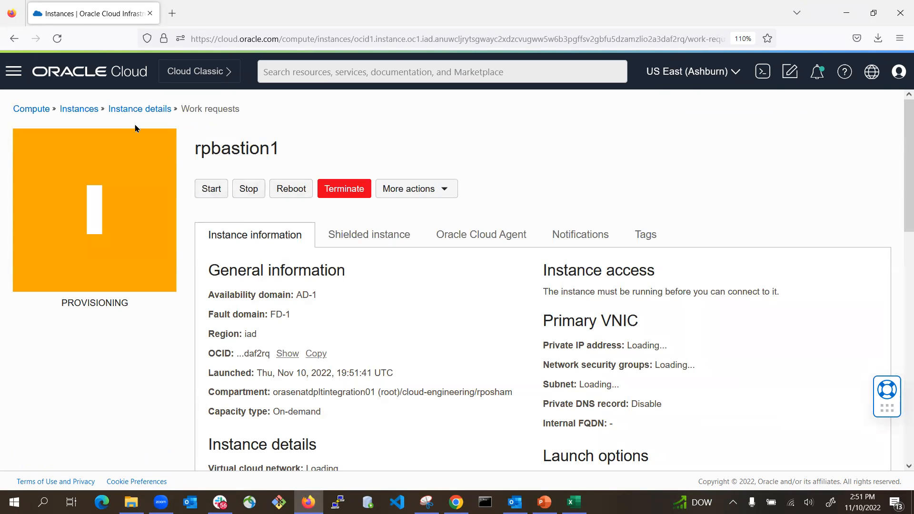
# Return from rpbastion1's provisioning details page to the Instances list.
pyautogui.click(139, 111)
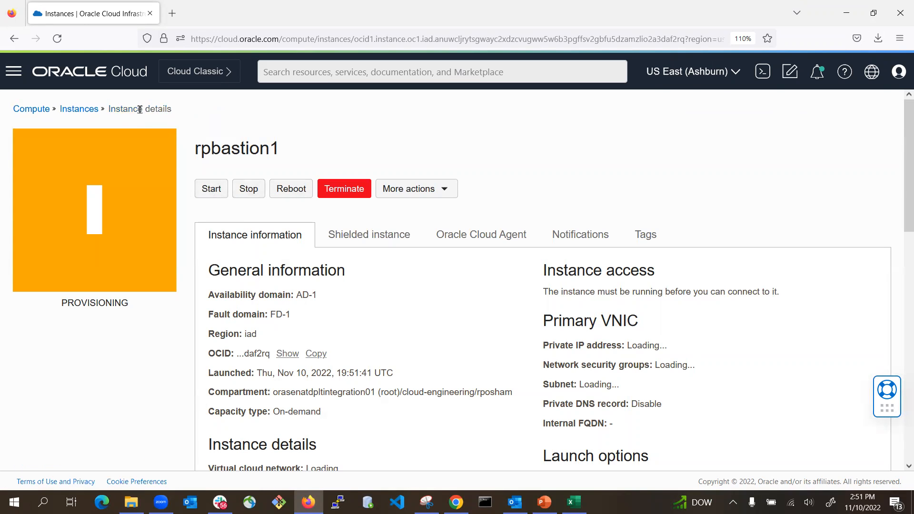
pyautogui.click(90, 109)
# Start another compute instance and replace its default name with adbclient.
pyautogui.click(251, 194)
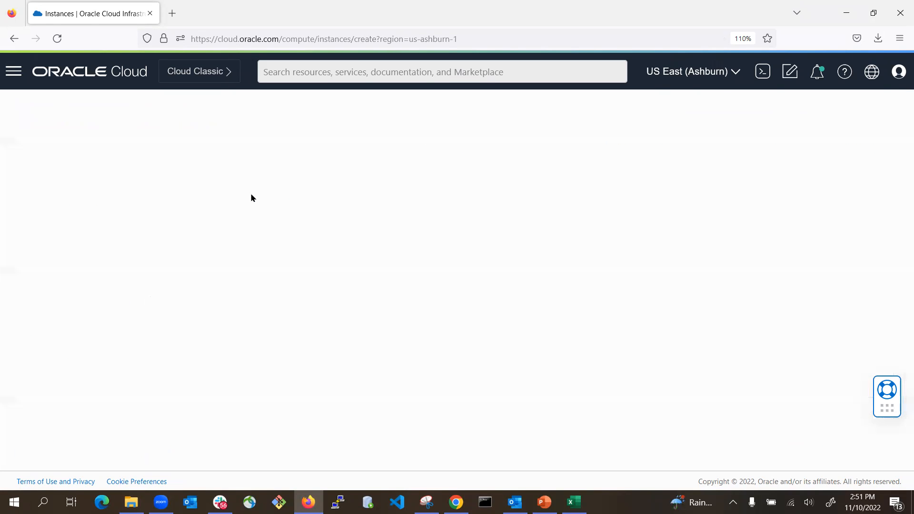
pyautogui.moveTo(123, 193); pyautogui.dragTo(2, 211)
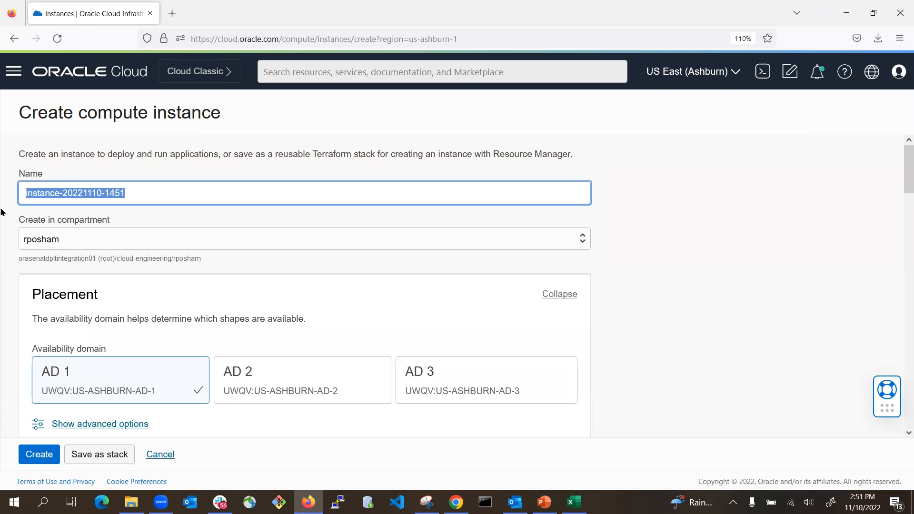
pyautogui.write('adbclient')
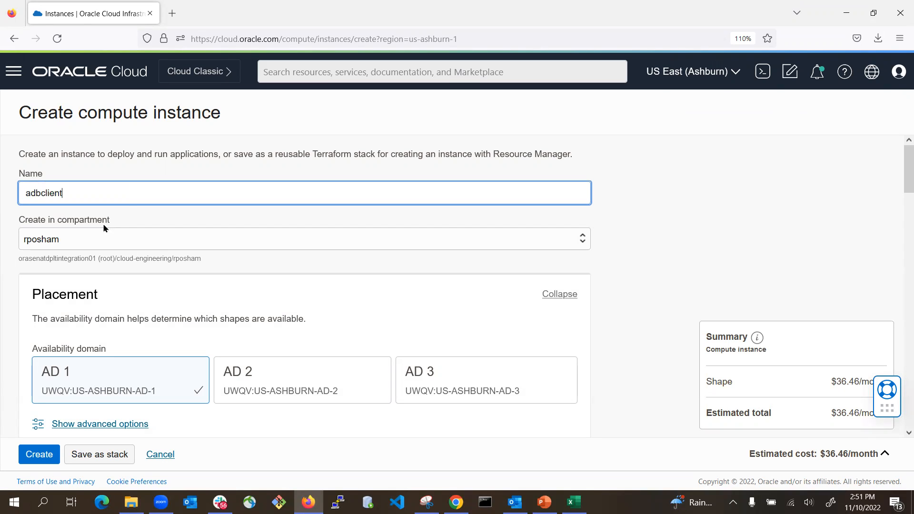
# Switch its image to Oracle Linux Cloud Developer 8 and accept the terms of use.
pyautogui.scroll(-2, 177, 325)
pyautogui.scroll(-4, 119, 296)
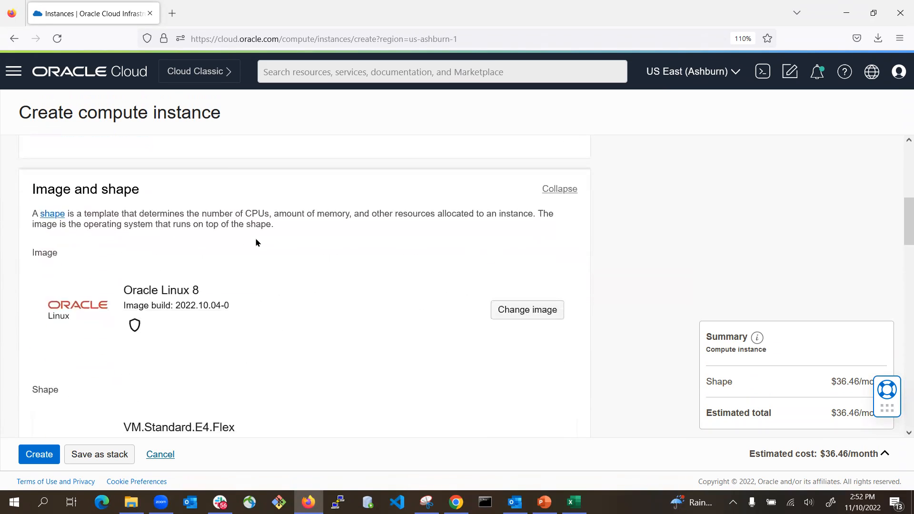
pyautogui.scroll(-1, 256, 243)
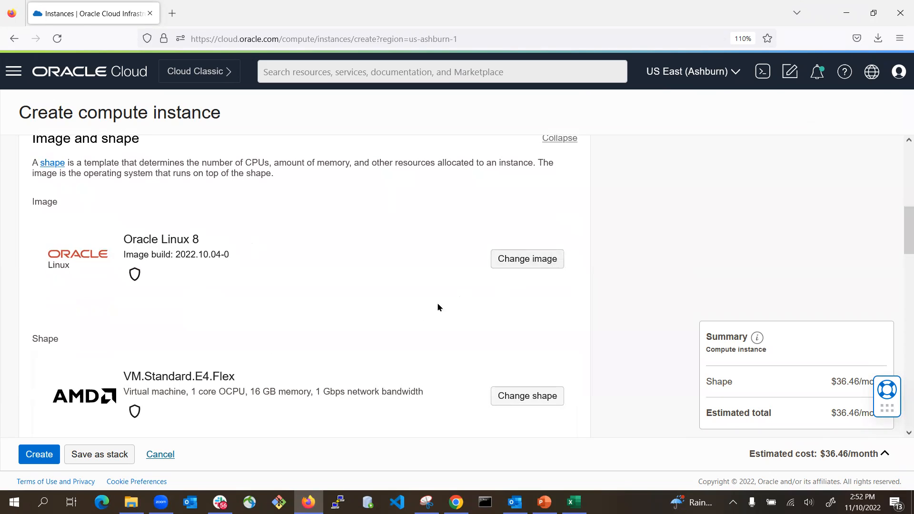
pyautogui.click(532, 261)
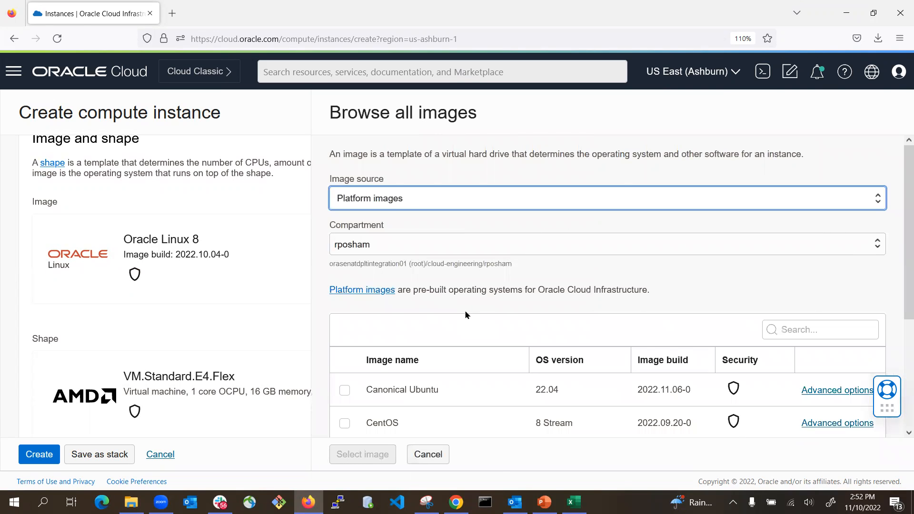
pyautogui.scroll(-3, 465, 315)
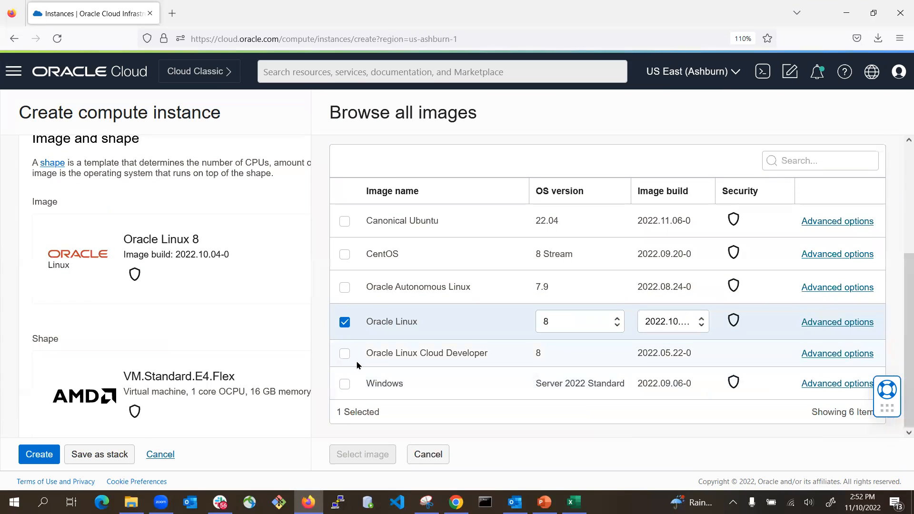
pyautogui.click(345, 353)
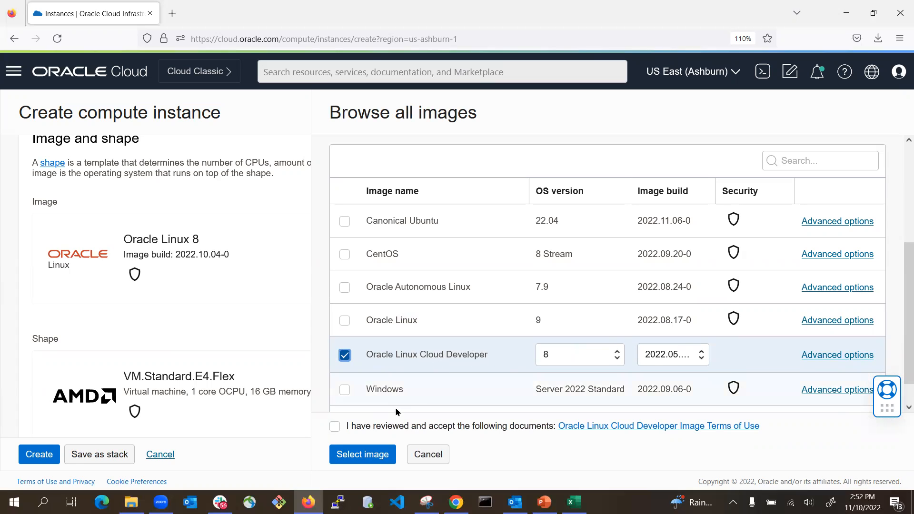
pyautogui.click(334, 426)
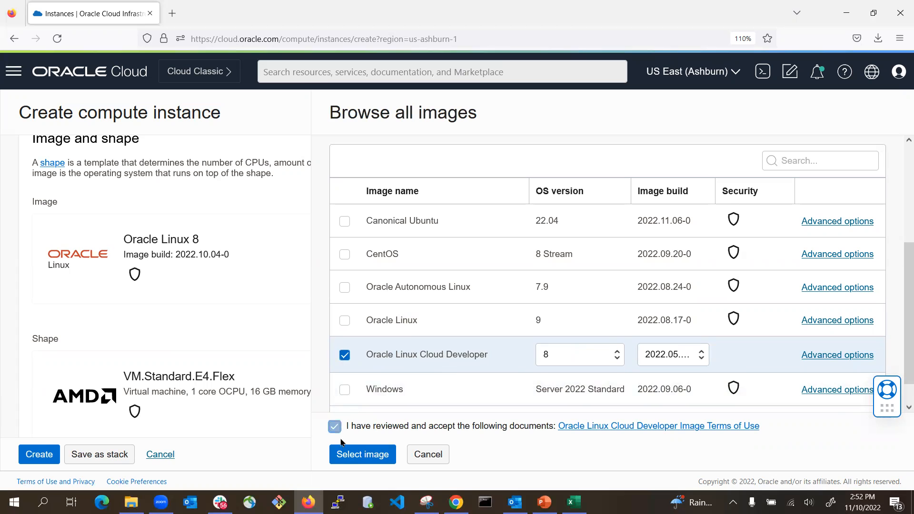
pyautogui.click(362, 454)
# Select rpvcniad as the second instance's virtual cloud network.
pyautogui.scroll(-3, 311, 257)
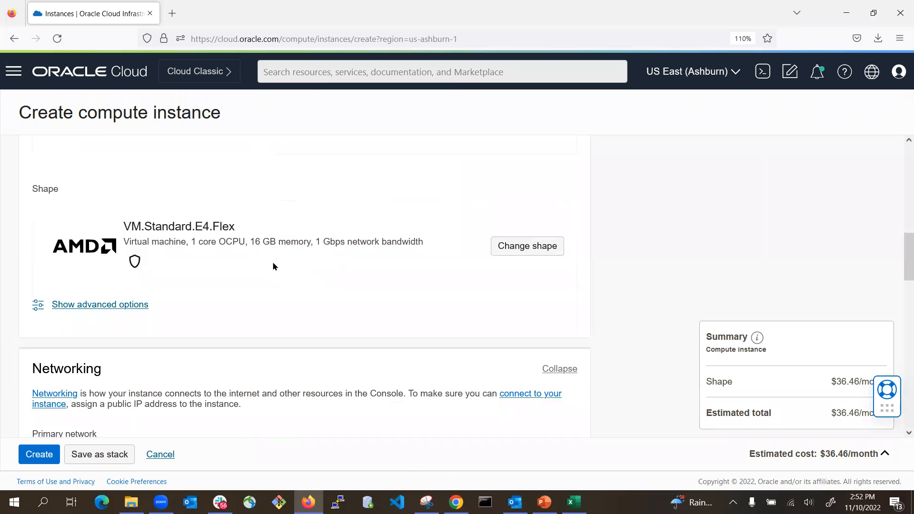
pyautogui.scroll(-2, 271, 263)
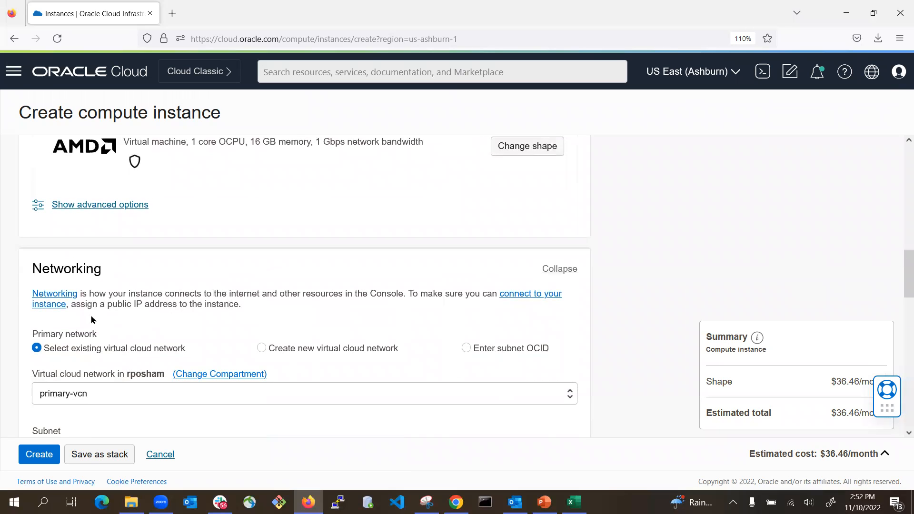
pyautogui.scroll(-1, 87, 315)
pyautogui.click(134, 349)
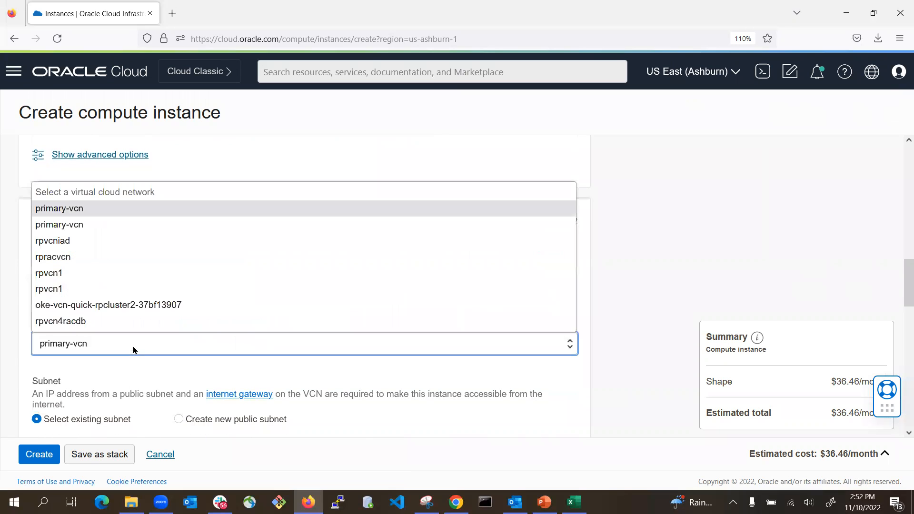
pyautogui.click(69, 241)
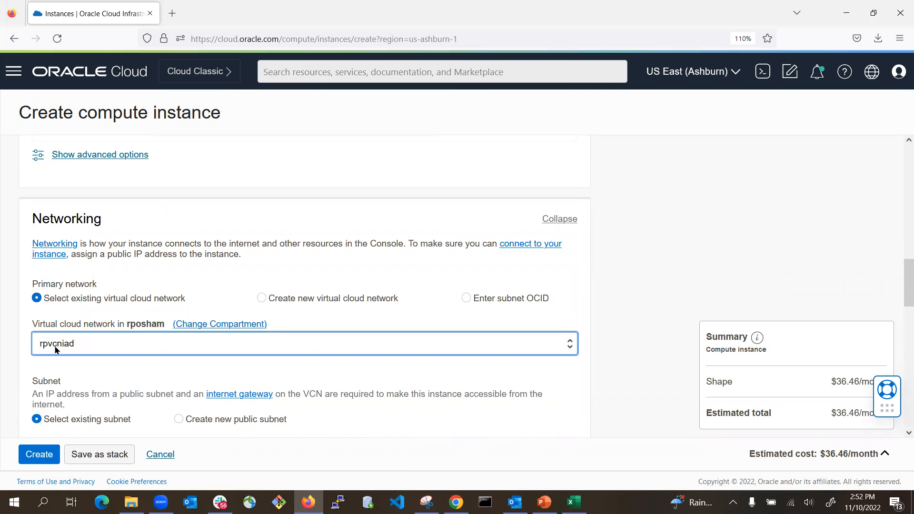
# Choose Private Subnet-rpvcniad as the instance's subnet.
pyautogui.scroll(-2, 114, 353)
pyautogui.scroll(-1, 192, 349)
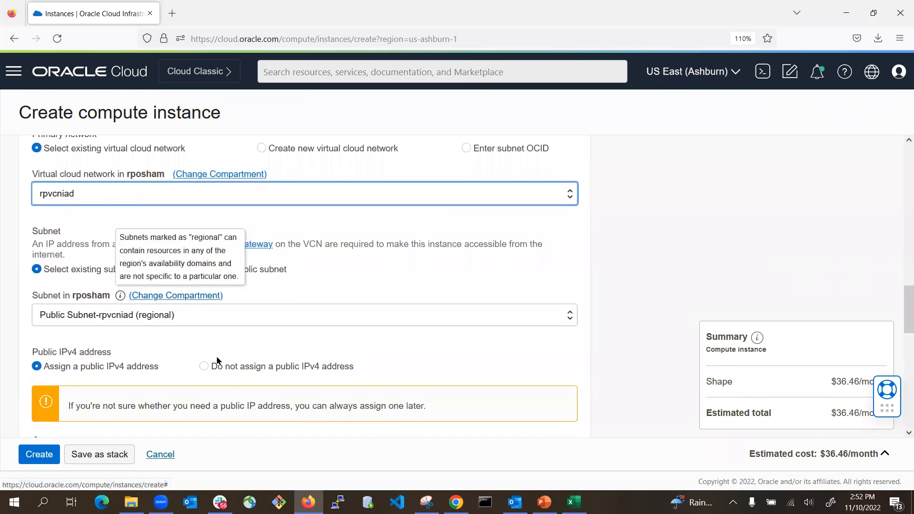
pyautogui.scroll(-1, 211, 364)
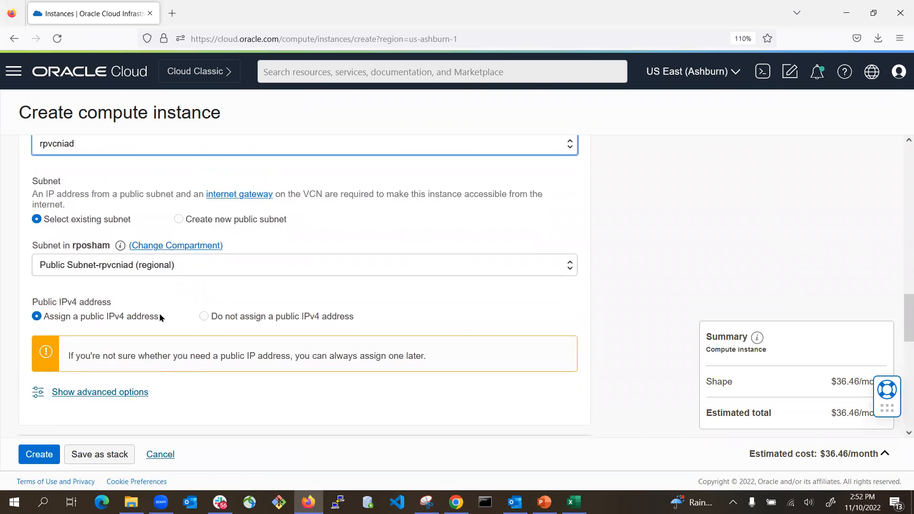
pyautogui.click(156, 267)
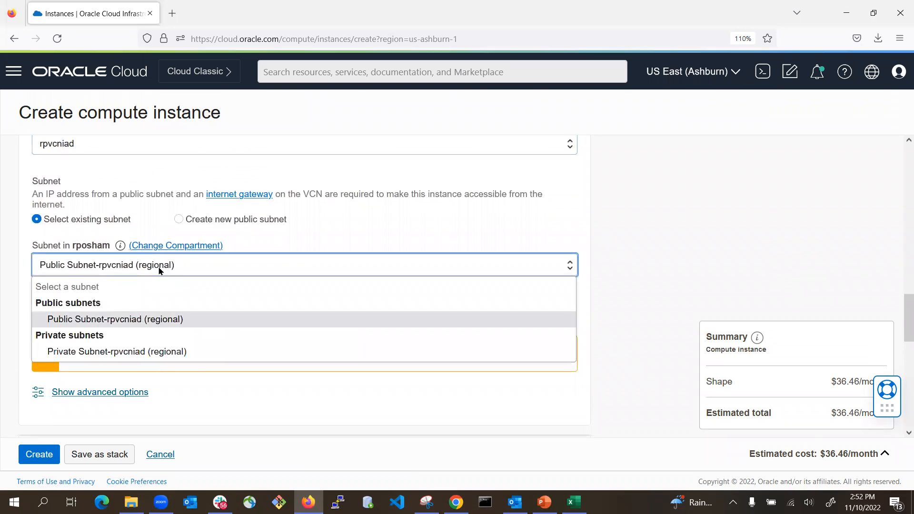
pyautogui.click(95, 352)
pyautogui.scroll(-4, 153, 337)
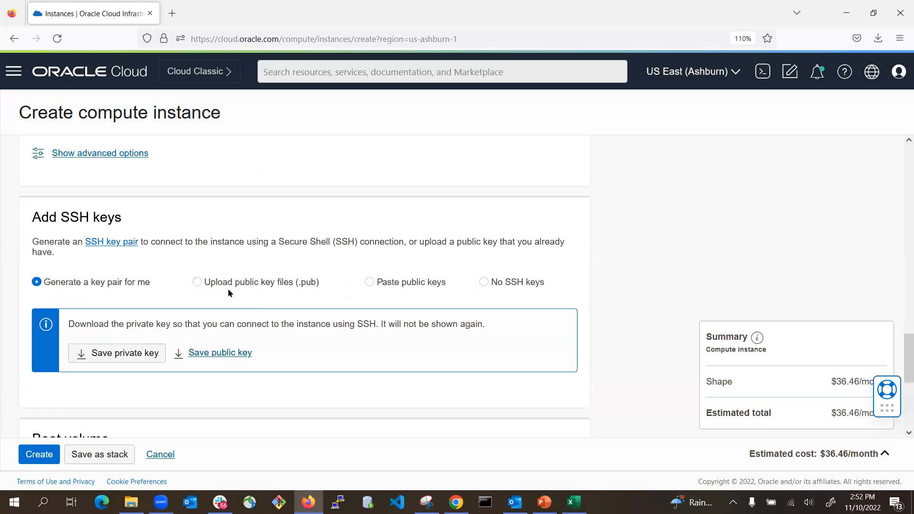
# Upload ssh-key-2021-11-28.key.pub as the public key and create the adbclient instance.
pyautogui.click(234, 283)
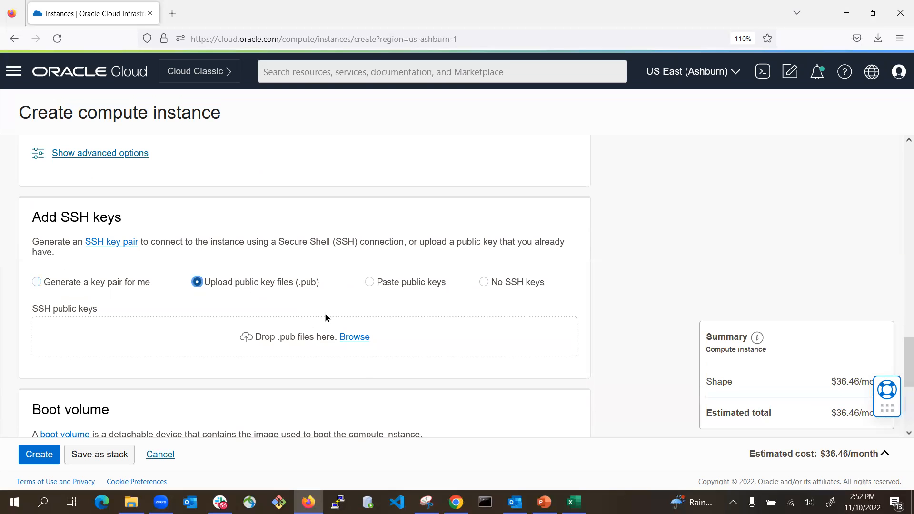
pyautogui.click(353, 338)
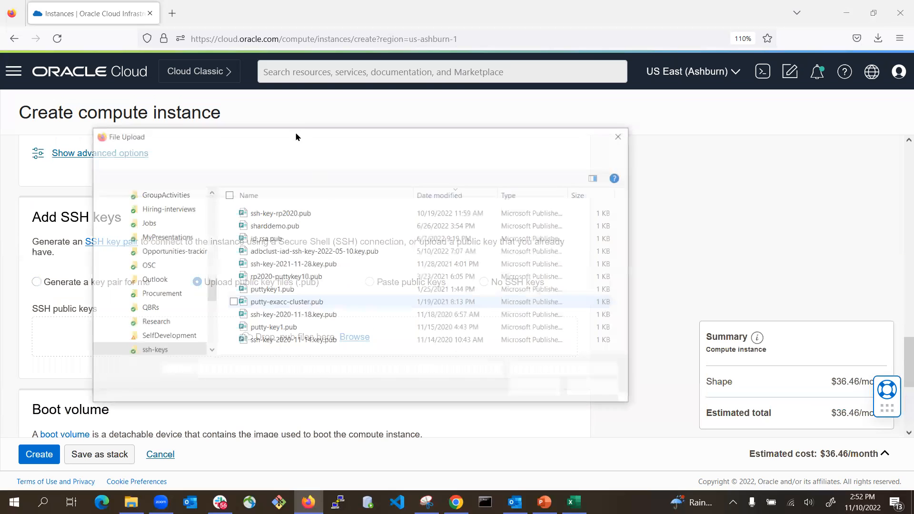
pyautogui.click(320, 266)
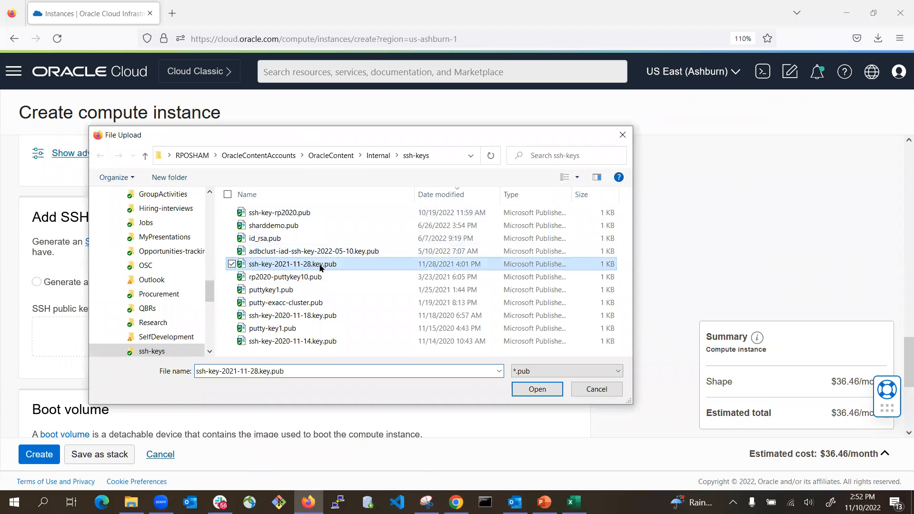
pyautogui.click(537, 388)
pyautogui.scroll(-3, 437, 327)
pyautogui.scroll(-2, 437, 329)
pyautogui.click(20, 459)
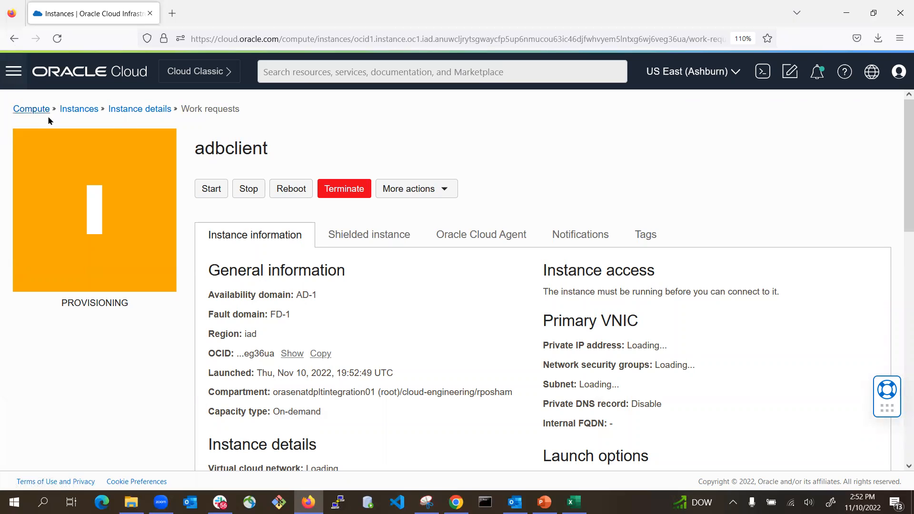
# Go back to the compute instances list and select rpbastion1's public IP address.
pyautogui.click(119, 109)
pyautogui.click(82, 108)
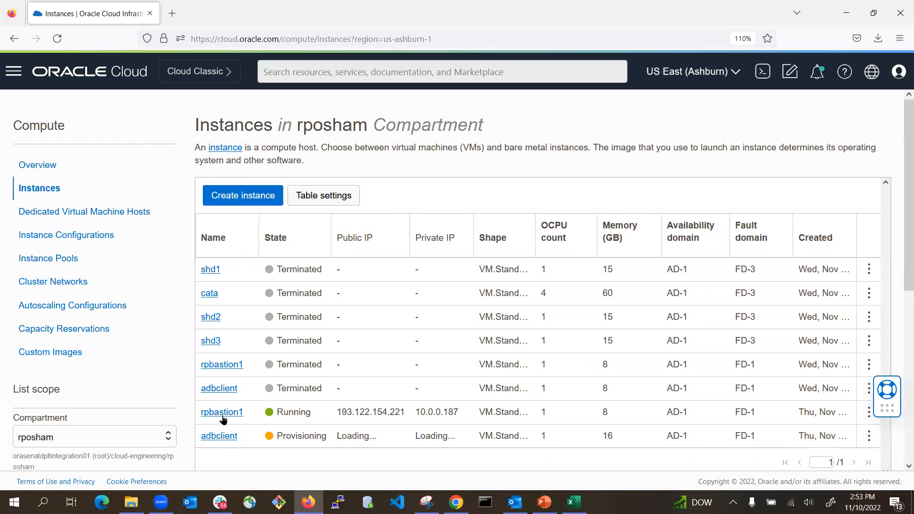
pyautogui.doubleClick(370, 411)
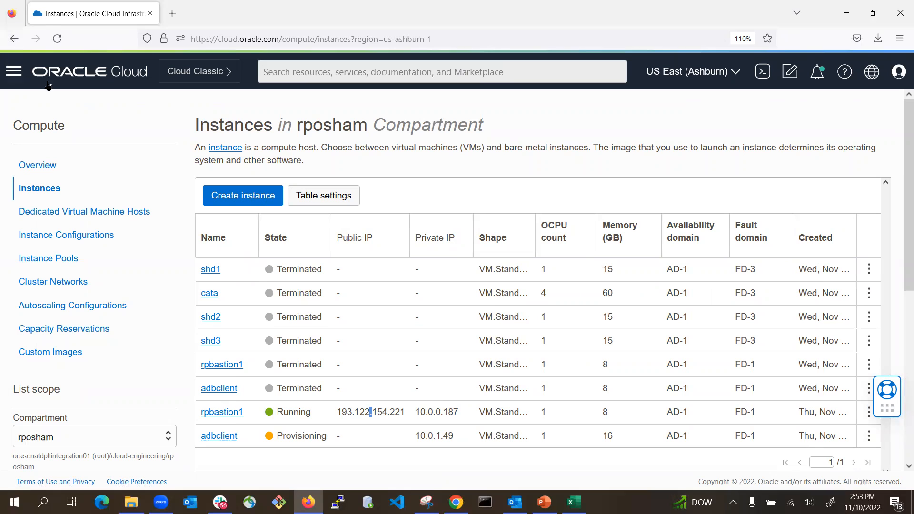
# Navigate to Oracle Database > Autonomous Transaction Processing.
pyautogui.click(13, 71)
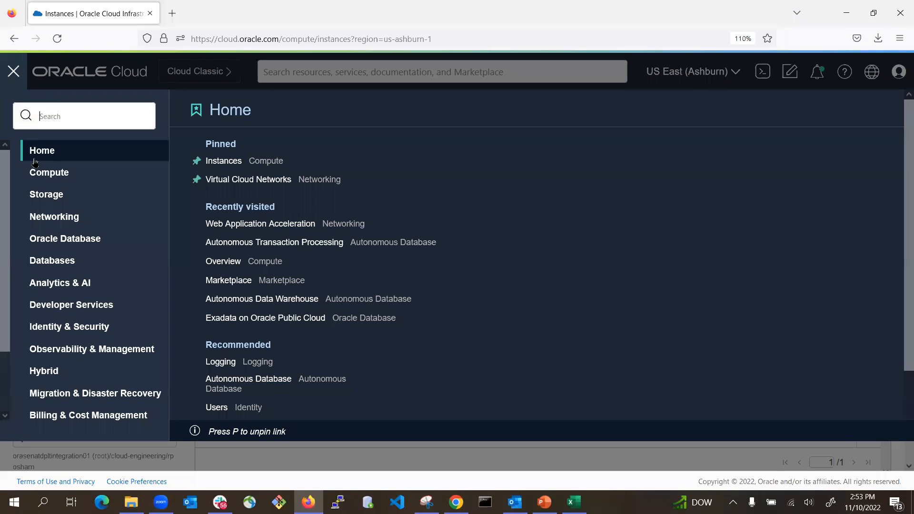
pyautogui.click(55, 242)
pyautogui.click(239, 225)
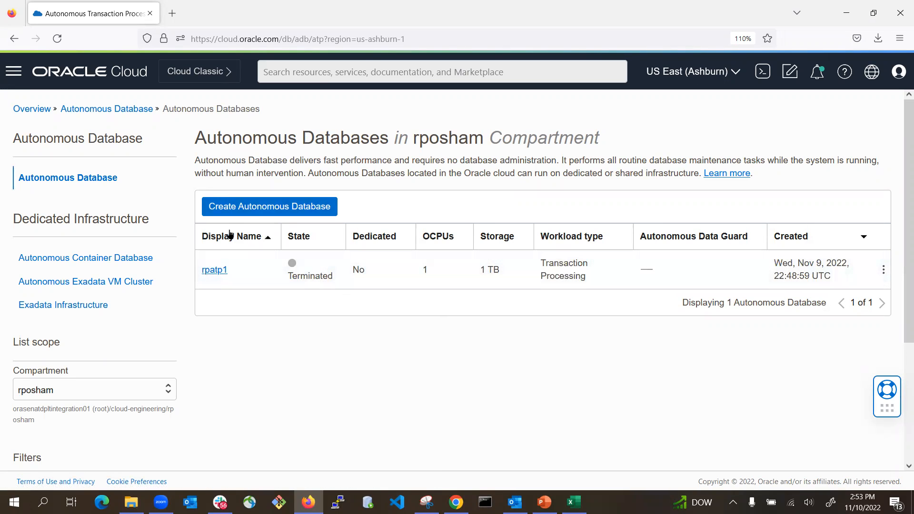
# Start a new Autonomous Database with display name and database name rpatp1.
pyautogui.click(254, 208)
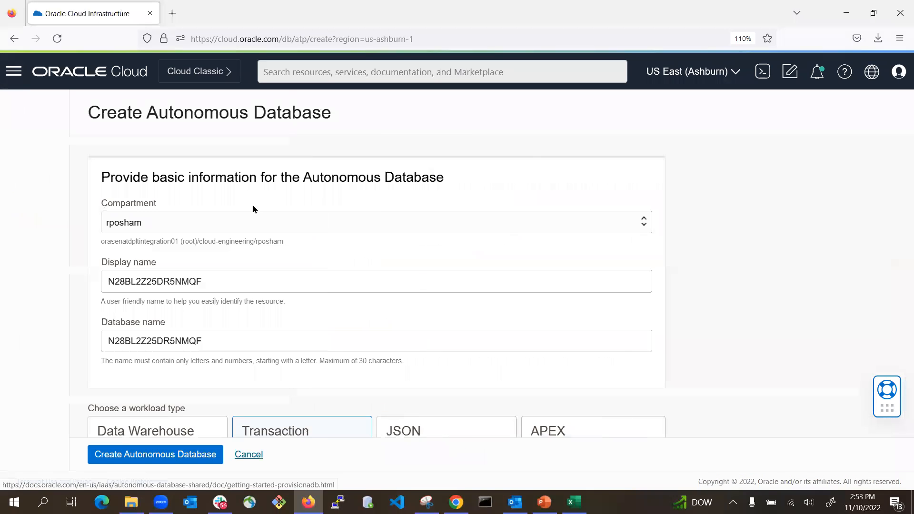
pyautogui.moveTo(129, 278); pyautogui.dragTo(4, 254)
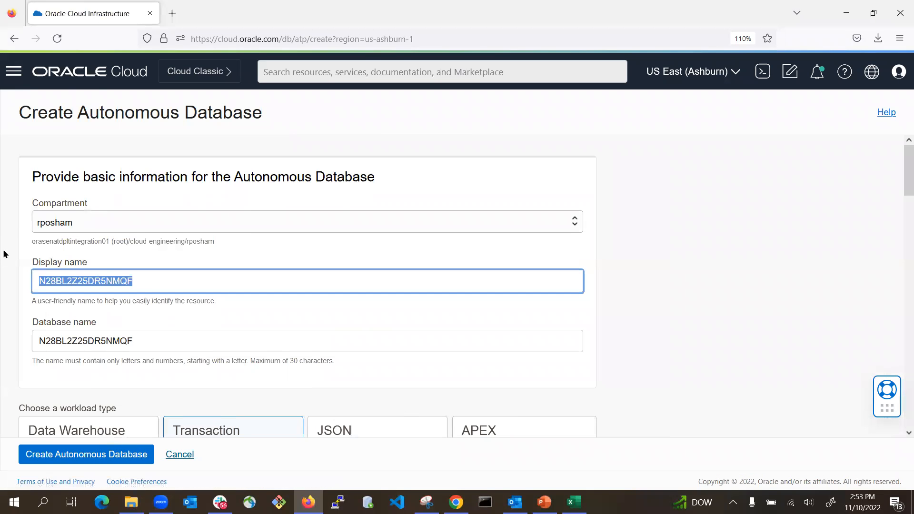
pyautogui.write('rpatp1')
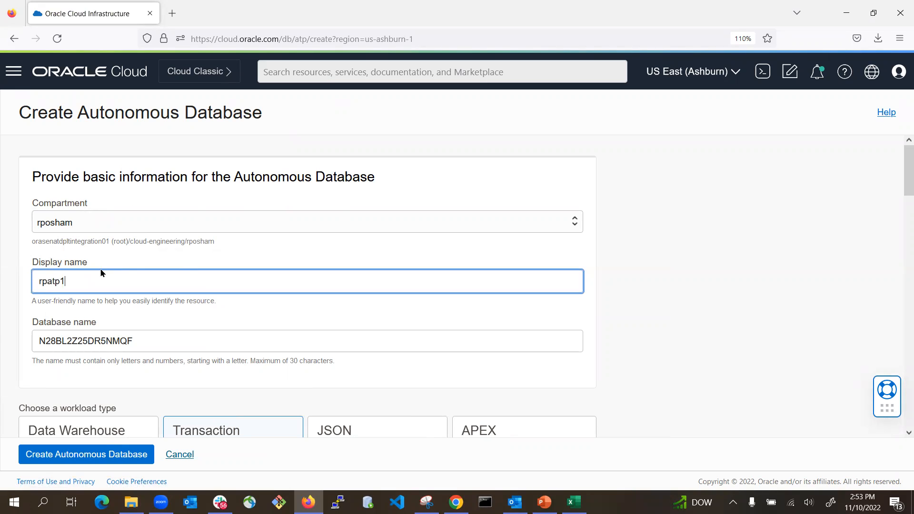
pyautogui.click(68, 270)
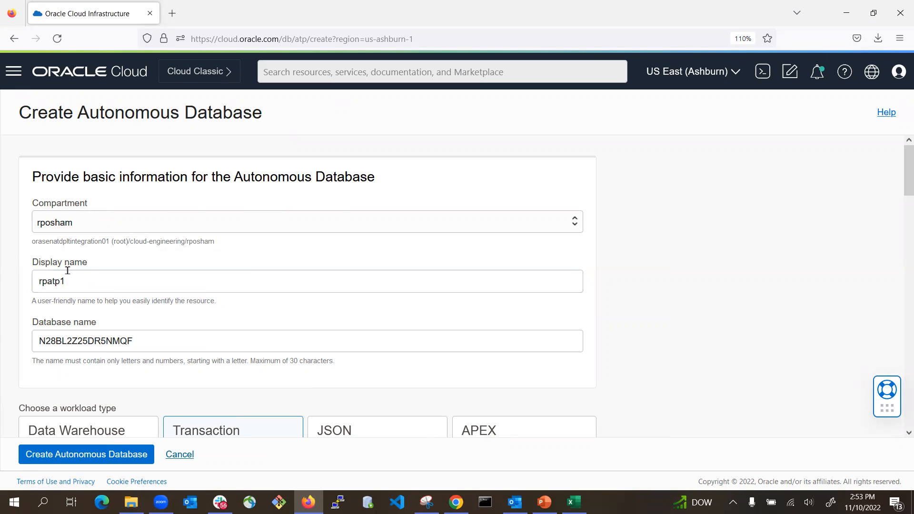
pyautogui.moveTo(73, 280); pyautogui.dragTo(7, 275)
pyautogui.hotkey('ctrl', 'c')
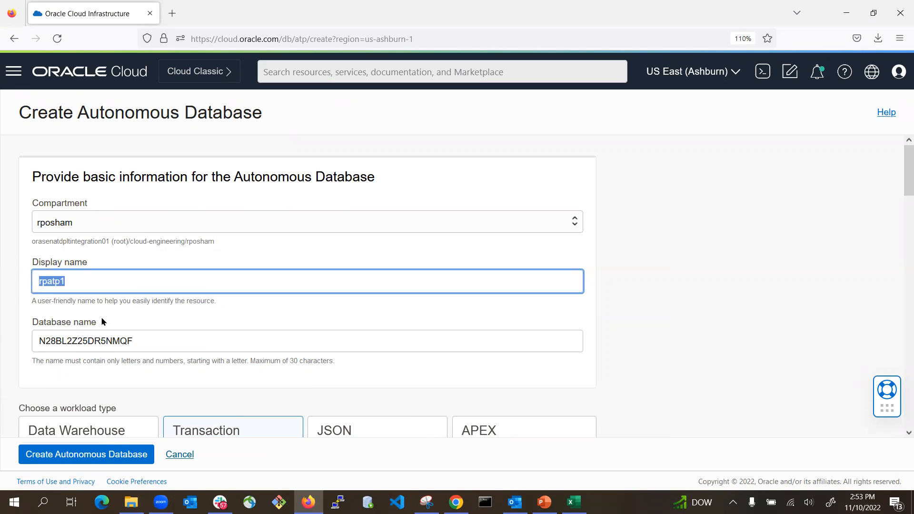
pyautogui.moveTo(152, 341); pyautogui.dragTo(7, 315)
pyautogui.hotkey('ctrl', 'v')
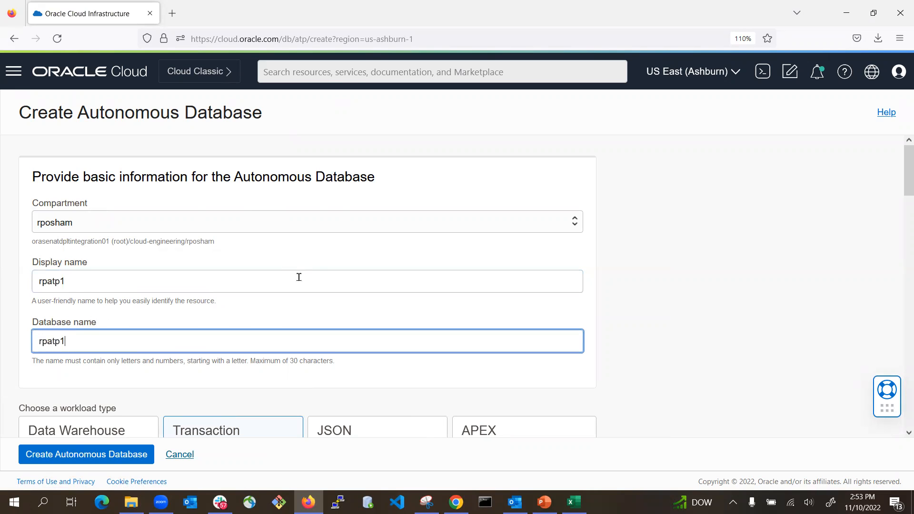
# Enter the ADMIN password and type it again to confirm.
pyautogui.scroll(-5, 291, 283)
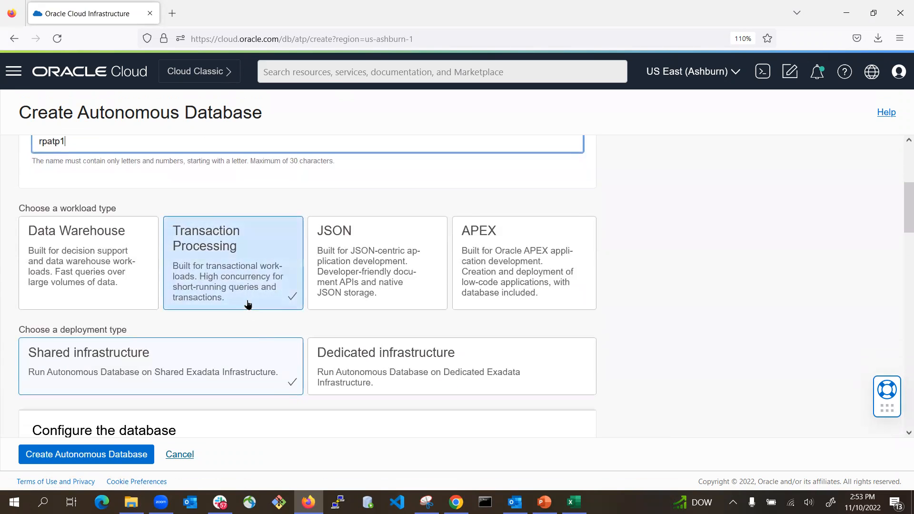
pyautogui.scroll(-2, 224, 295)
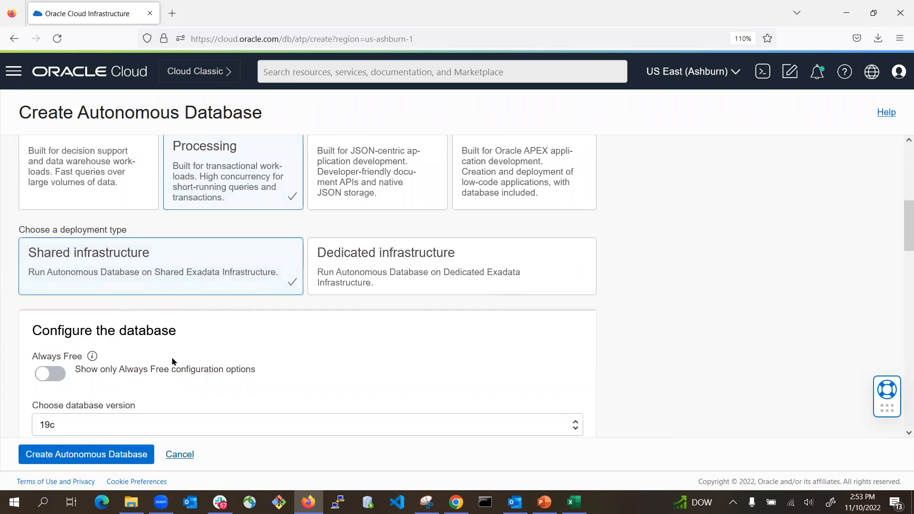
pyautogui.scroll(-3, 92, 301)
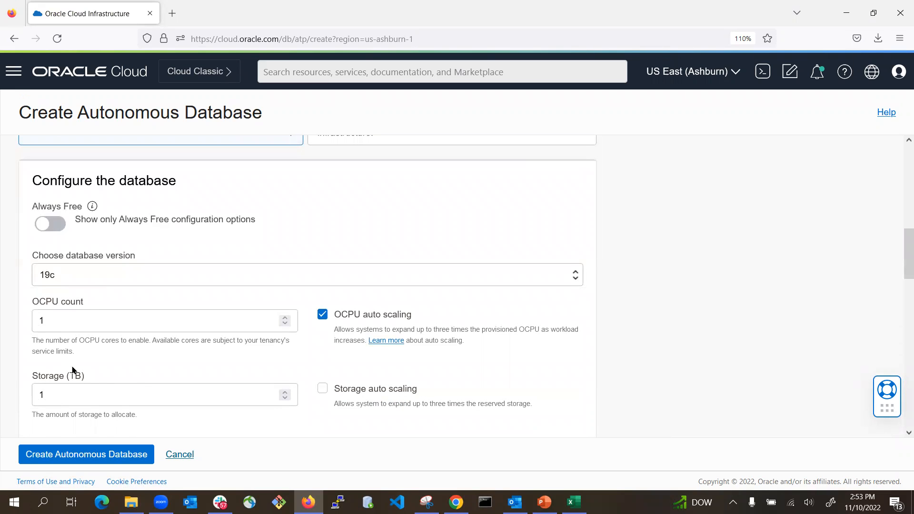
pyautogui.scroll(-2, 104, 397)
pyautogui.scroll(-3, 164, 346)
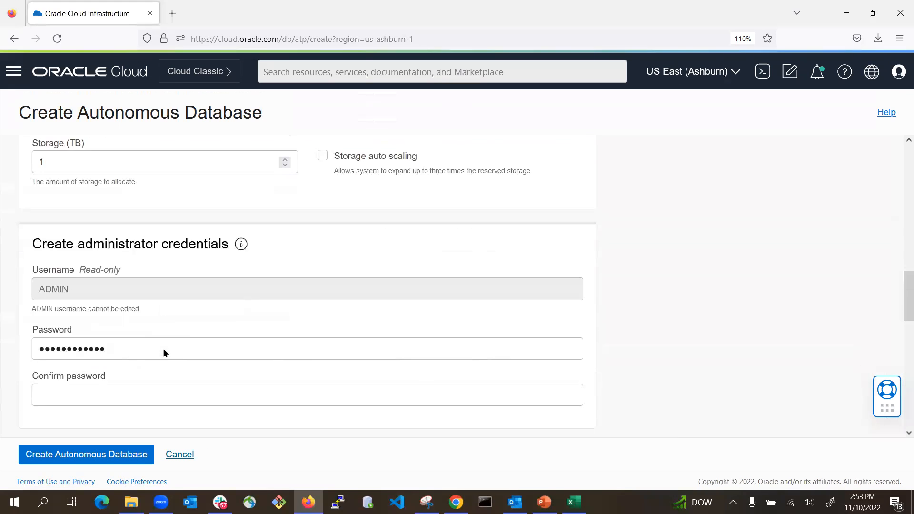
pyautogui.moveTo(112, 337); pyautogui.dragTo(8, 309)
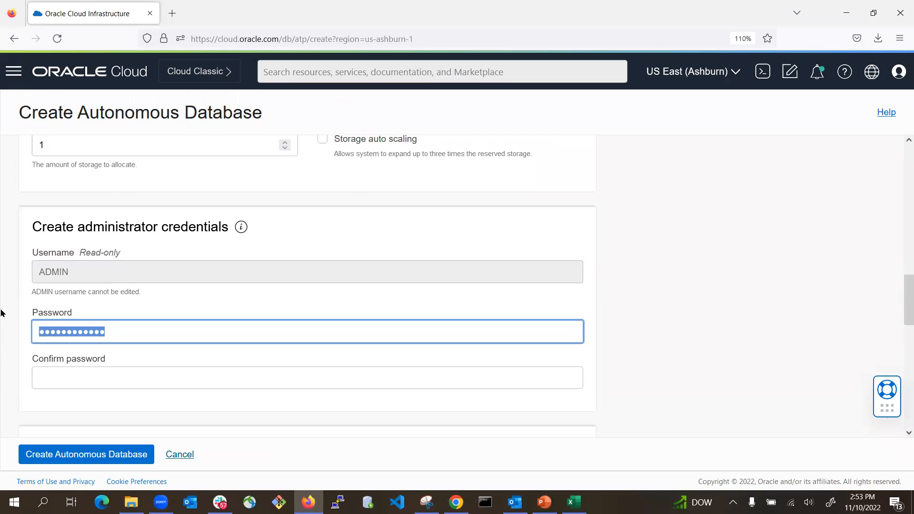
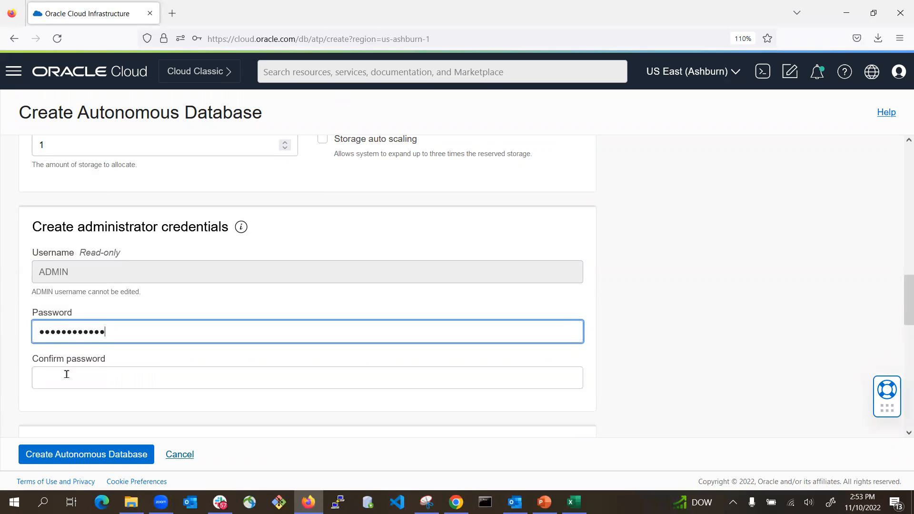
pyautogui.click(69, 379)
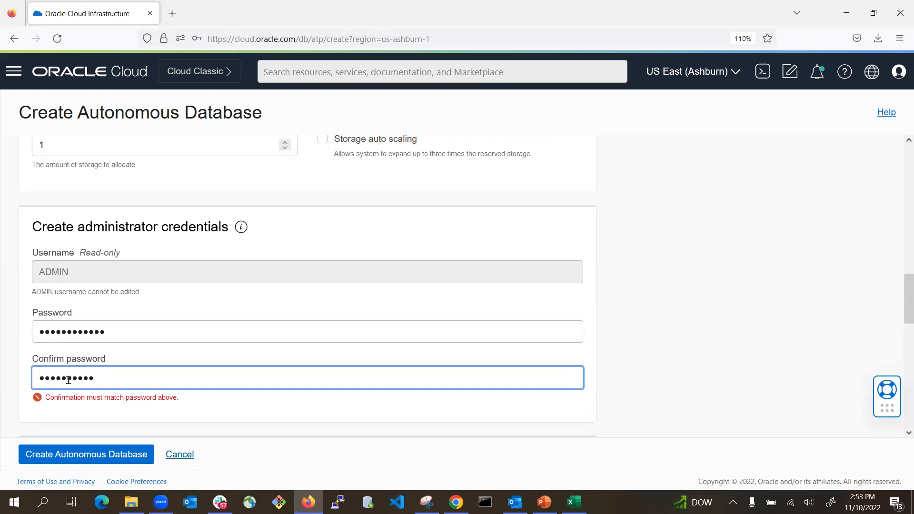
# Restrict access to allowed IPs and VCNs only, adding this computer's IP address.
pyautogui.scroll(-2, 204, 309)
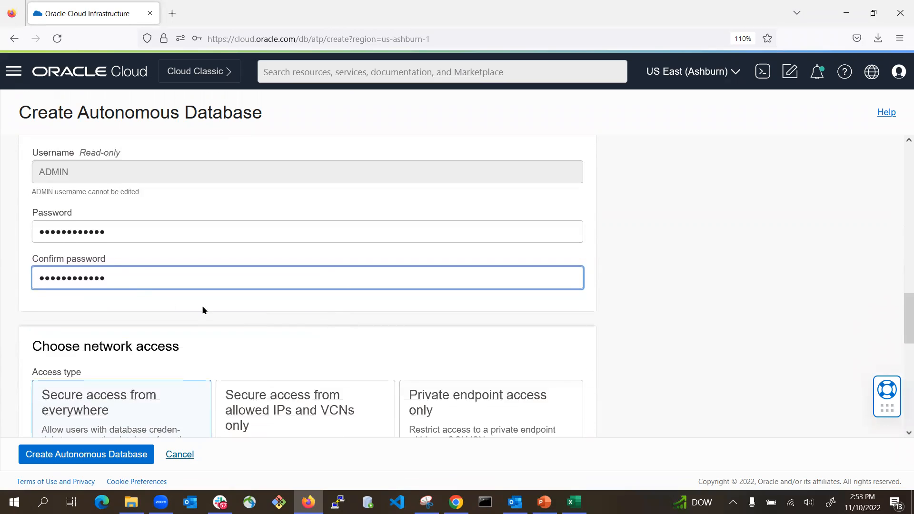
pyautogui.scroll(-2, 157, 253)
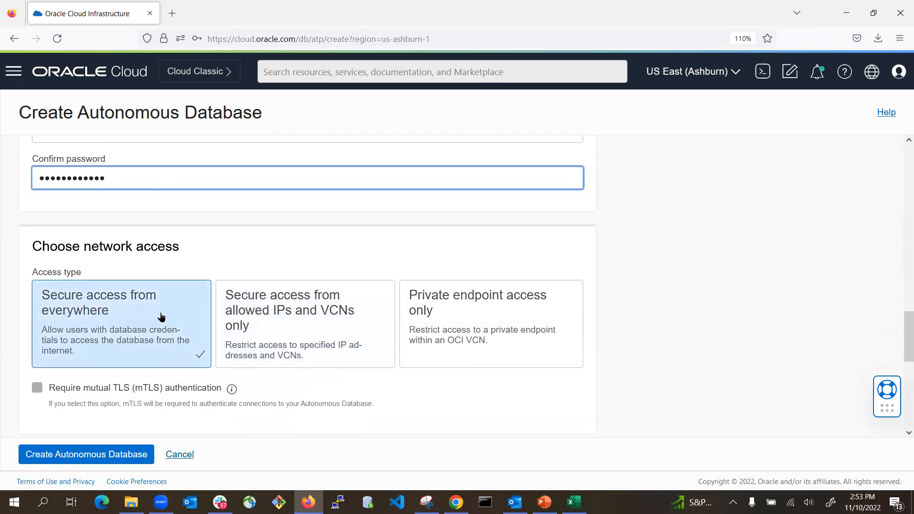
pyautogui.scroll(-1, 189, 342)
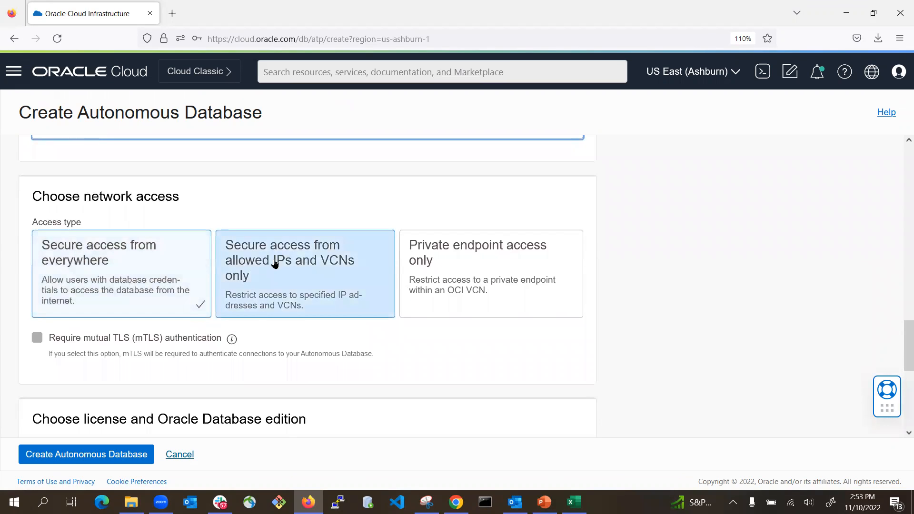
pyautogui.click(298, 287)
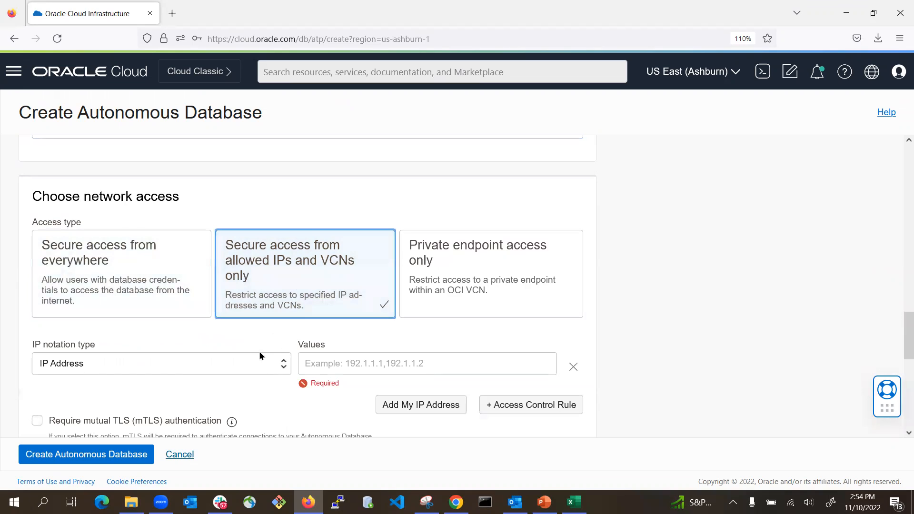
pyautogui.click(373, 368)
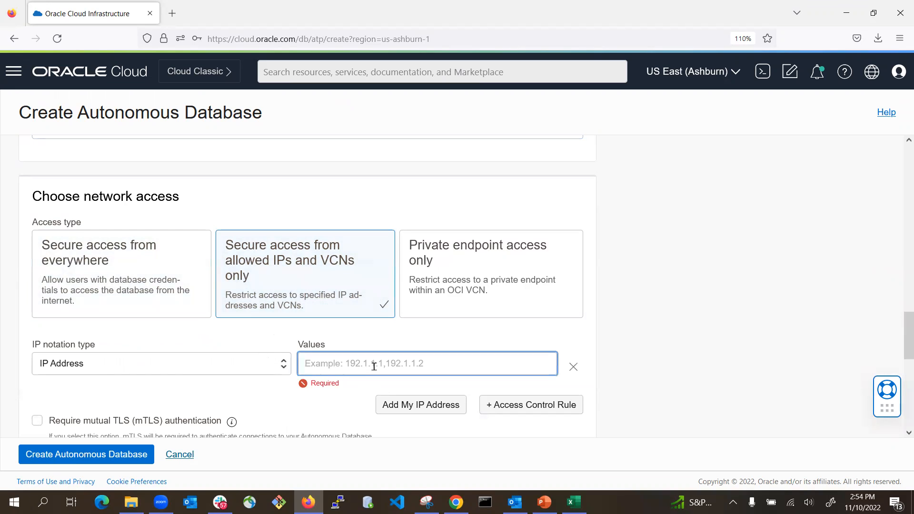
pyautogui.click(407, 404)
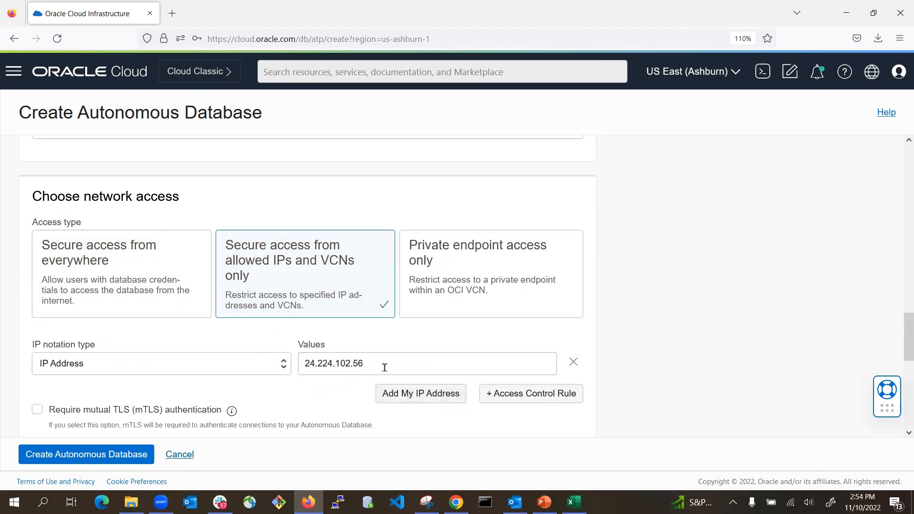
# Add a Virtual Cloud Network rule for rpvcniad limited to CIDR 10.0.1.0/24.
pyautogui.scroll(-1, 491, 385)
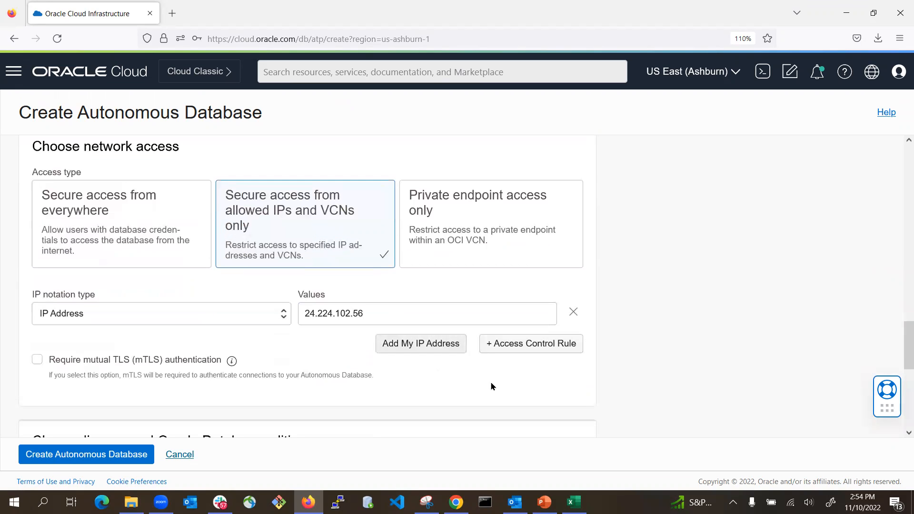
pyautogui.click(532, 343)
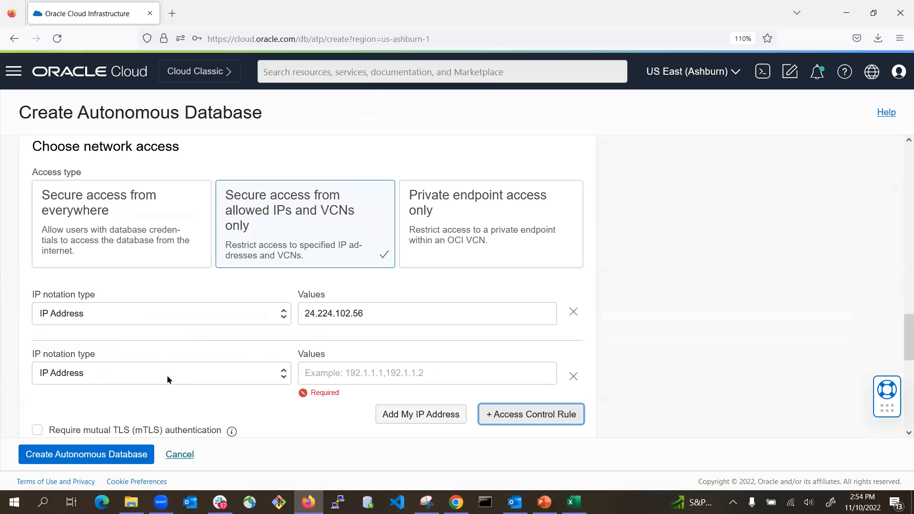
pyautogui.click(238, 372)
pyautogui.click(105, 431)
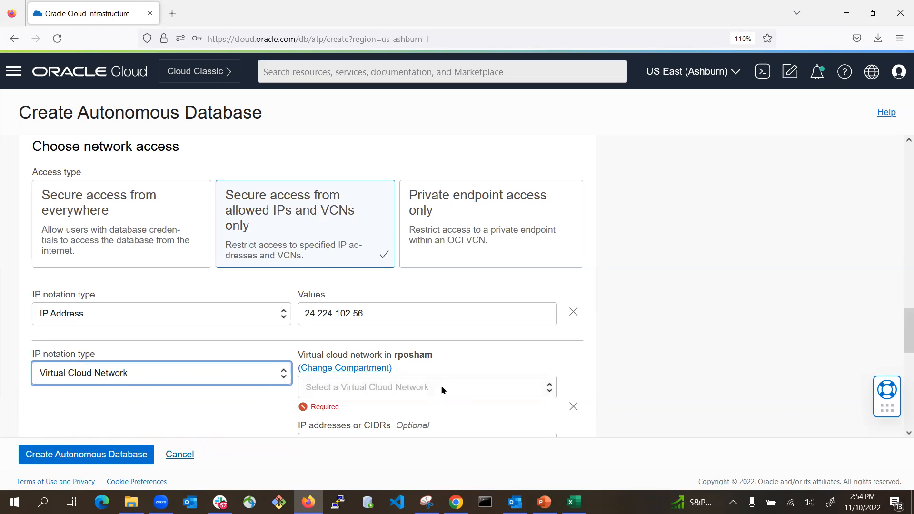
pyautogui.click(440, 387)
pyautogui.click(334, 285)
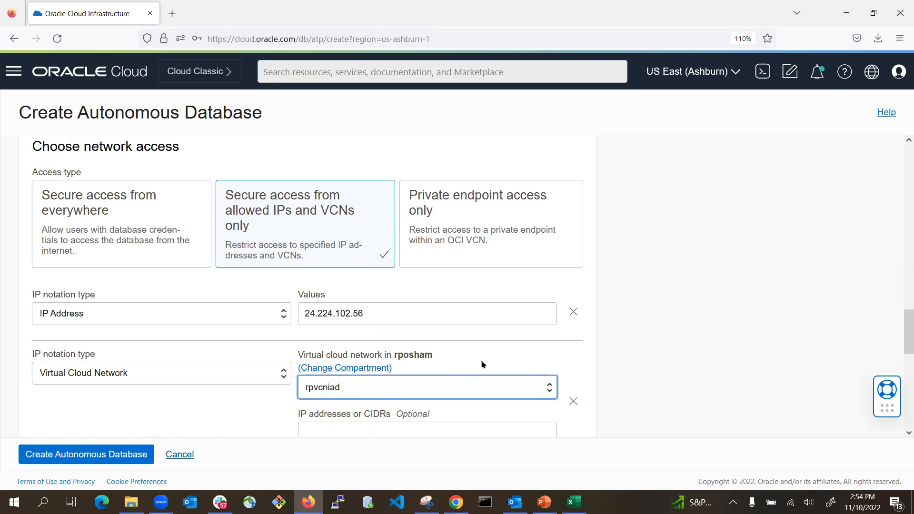
pyautogui.scroll(-3, 397, 325)
pyautogui.click(390, 335)
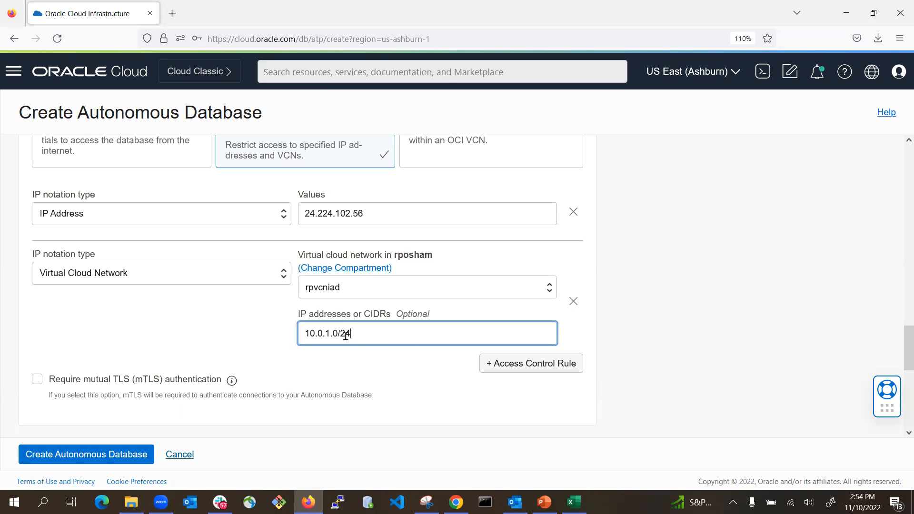
# Choose BYOL with Enterprise Edition and create the rpatp1 Autonomous Database.
pyautogui.scroll(-3, 357, 414)
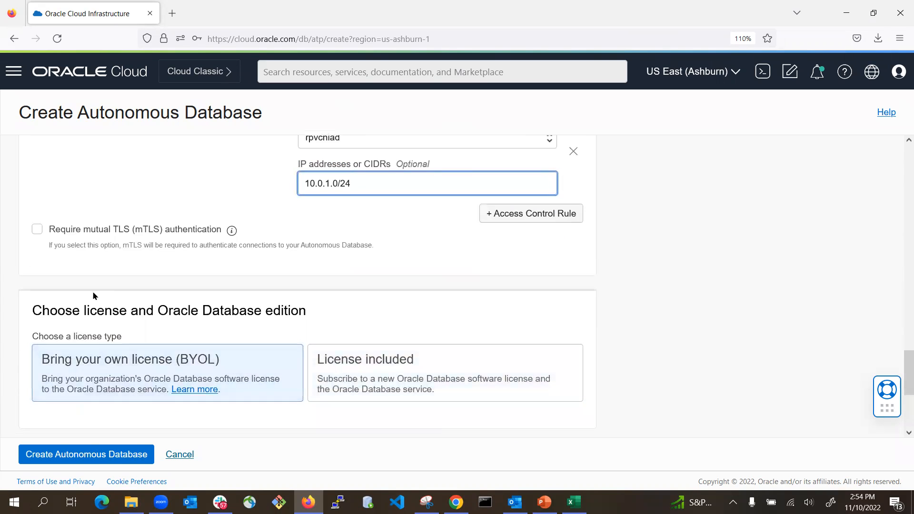
pyautogui.scroll(-3, 227, 246)
pyautogui.click(227, 246)
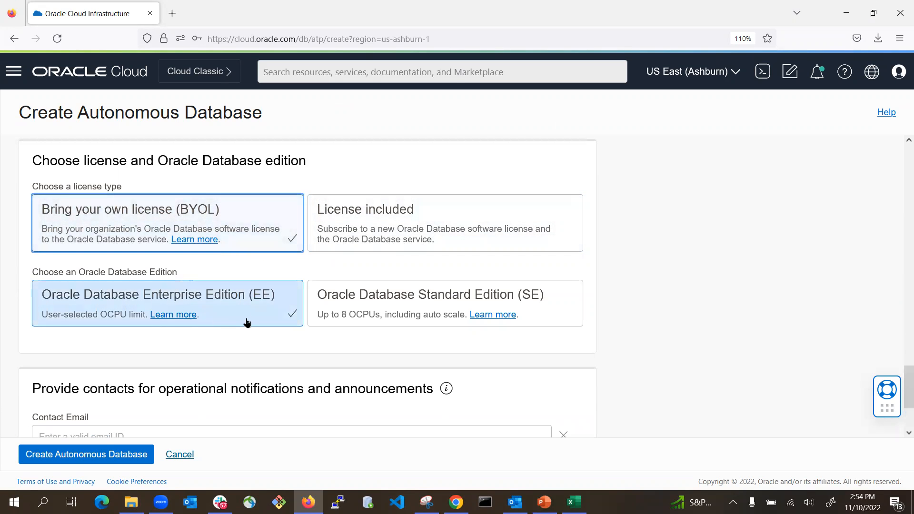
pyautogui.scroll(-2, 247, 318)
pyautogui.scroll(-1, 143, 367)
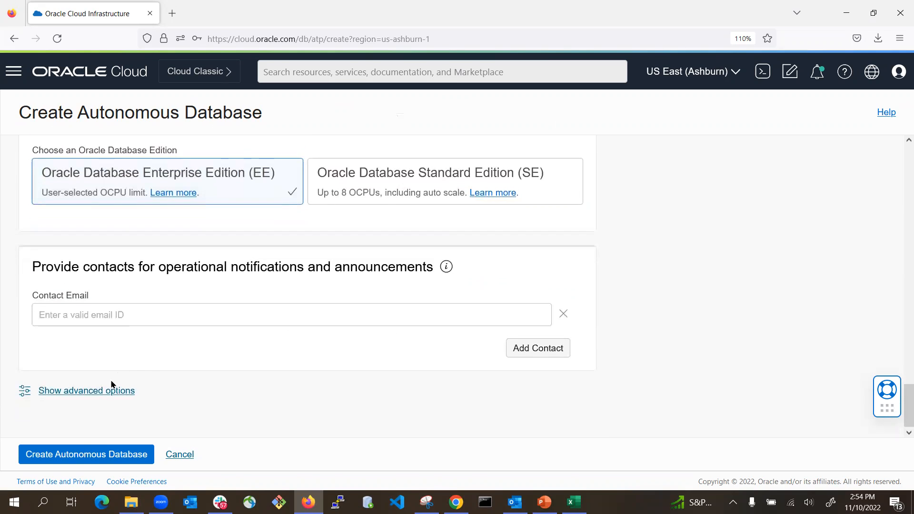
pyautogui.click(69, 458)
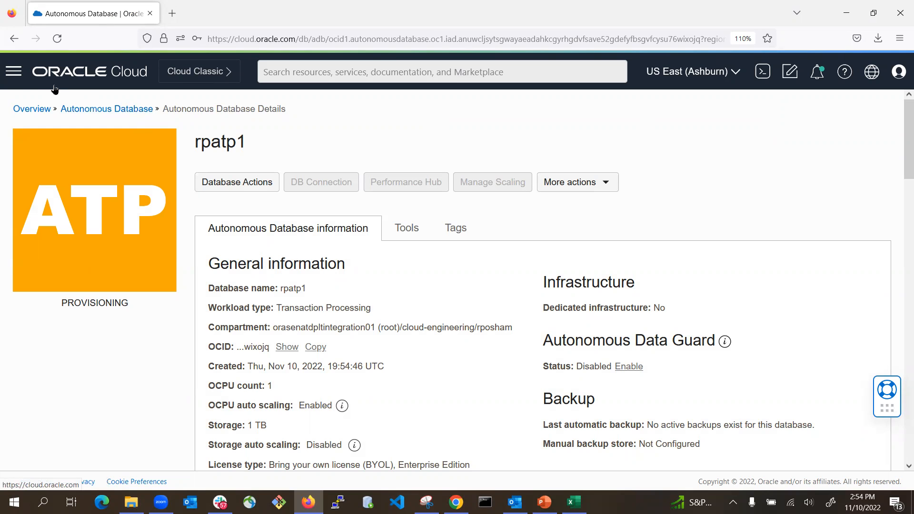
# Go to Compute > Instances and view the running rpbastion1 and adbclient instances.
pyautogui.click(13, 71)
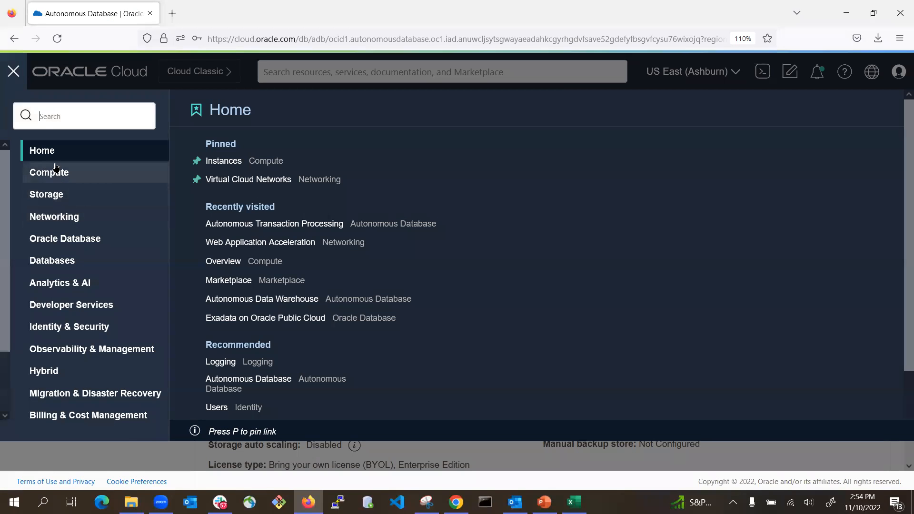
pyautogui.click(52, 172)
pyautogui.click(230, 180)
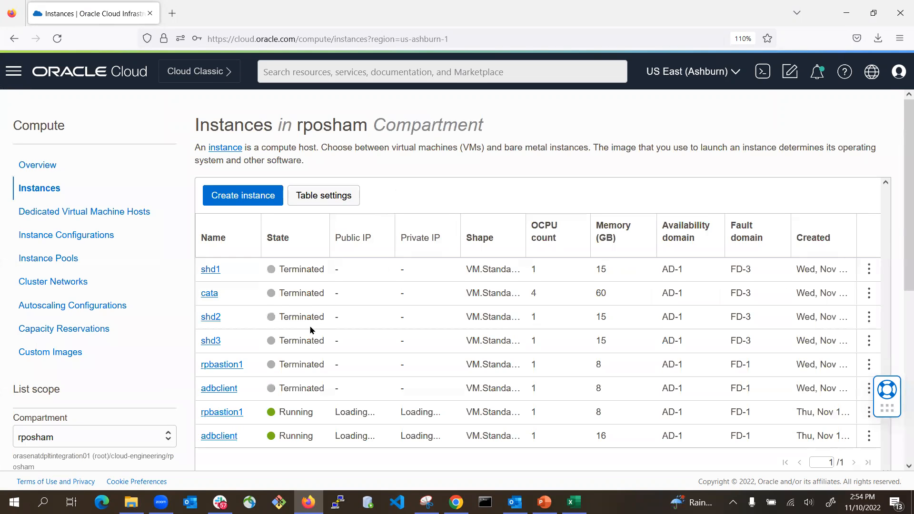
pyautogui.scroll(-3, 312, 328)
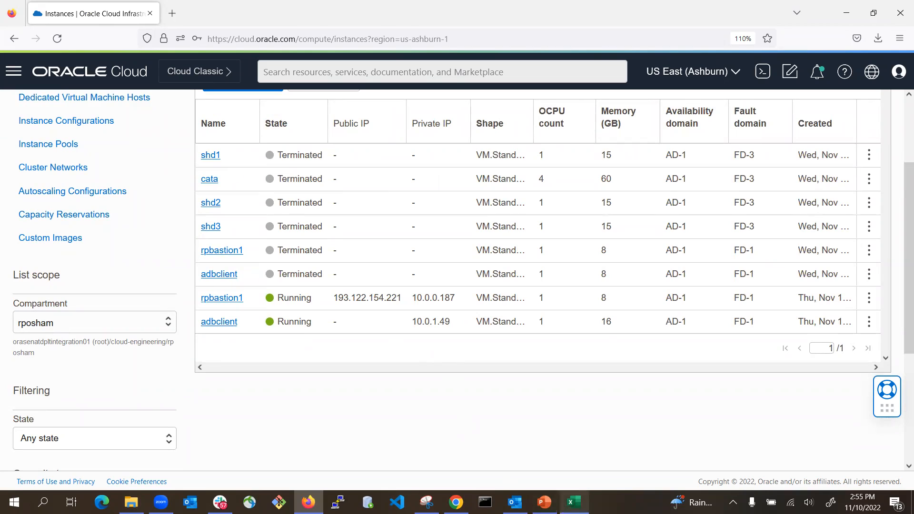
pyautogui.moveTo(574, 501)
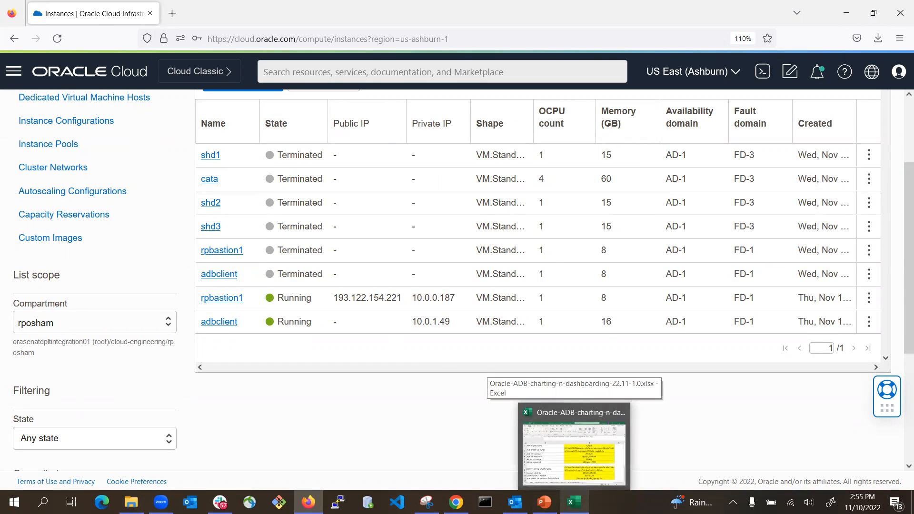
# Maximize the Excel input sheet, review cells B1 and B8, then launch Git Bash.
pyautogui.click(574, 447)
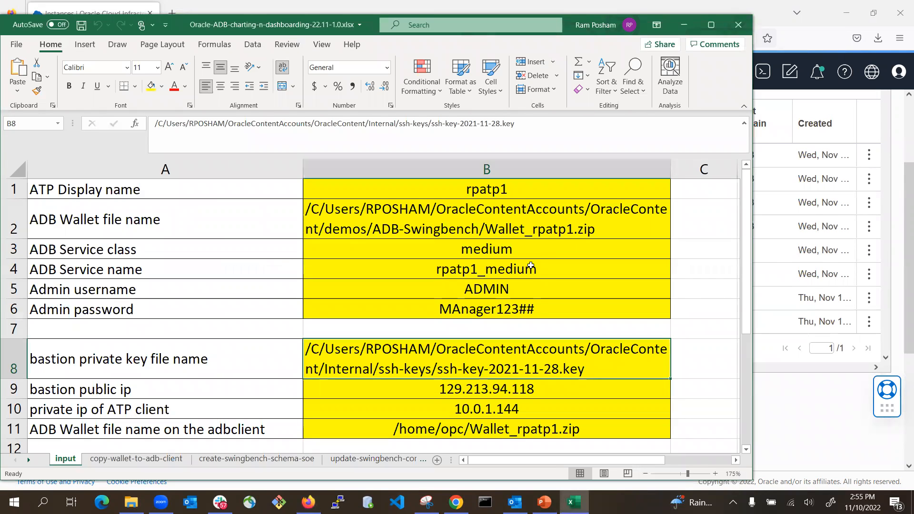
pyautogui.doubleClick(224, 27)
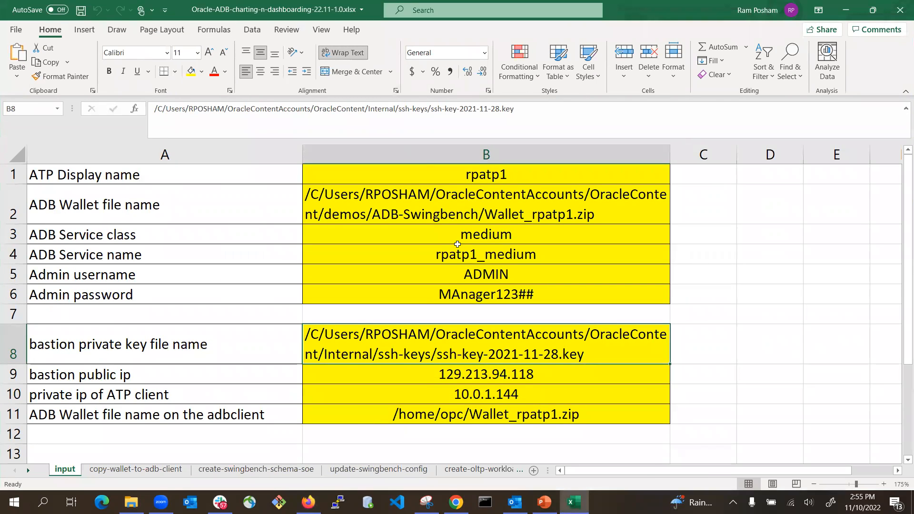
pyautogui.click(485, 178)
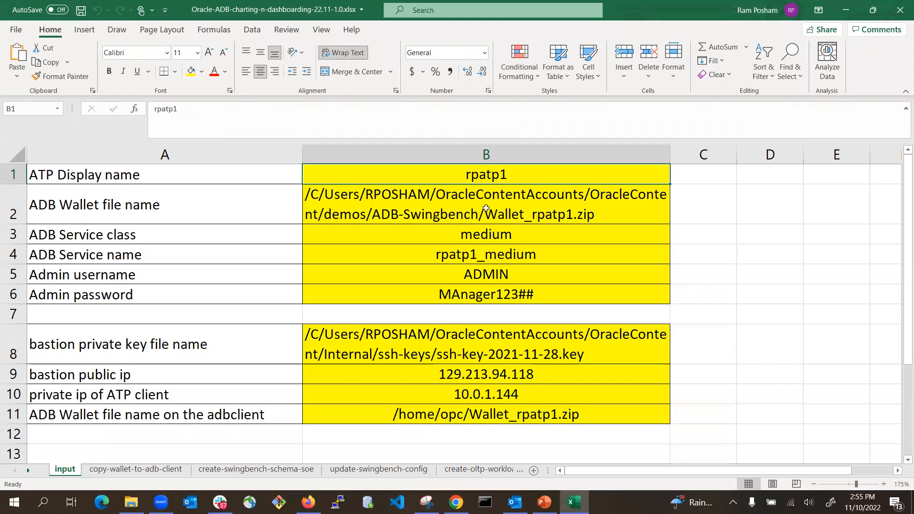
pyautogui.scroll(-2, 481, 209)
pyautogui.click(472, 218)
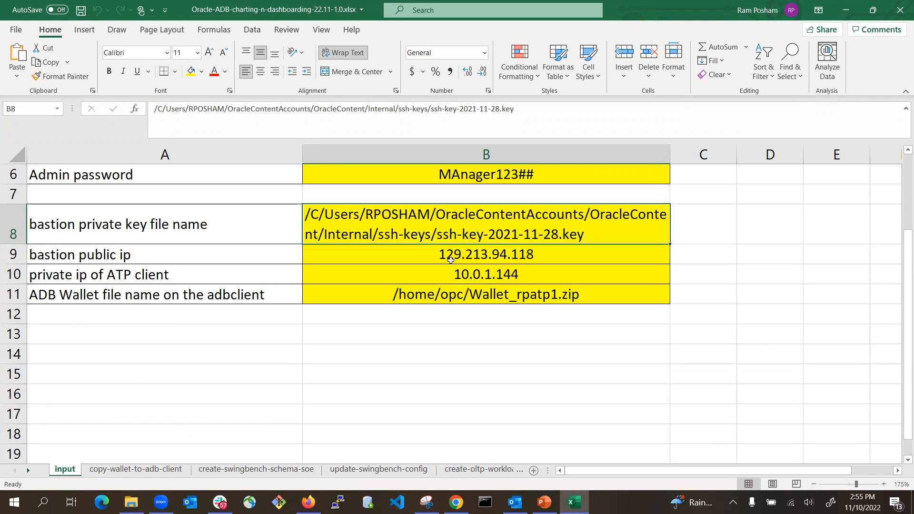
pyautogui.click(278, 502)
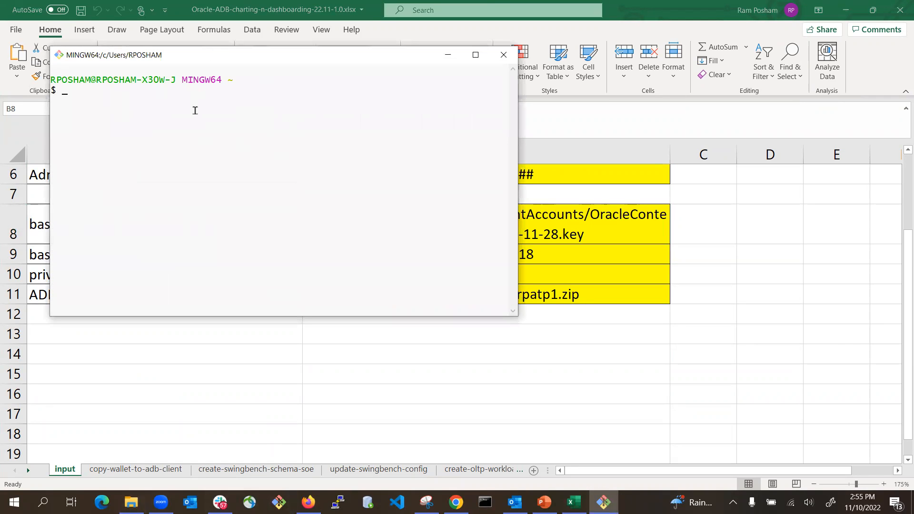
# Copy the key file path from cell B8 and get a fresh terminal prompt.
pyautogui.click(582, 232)
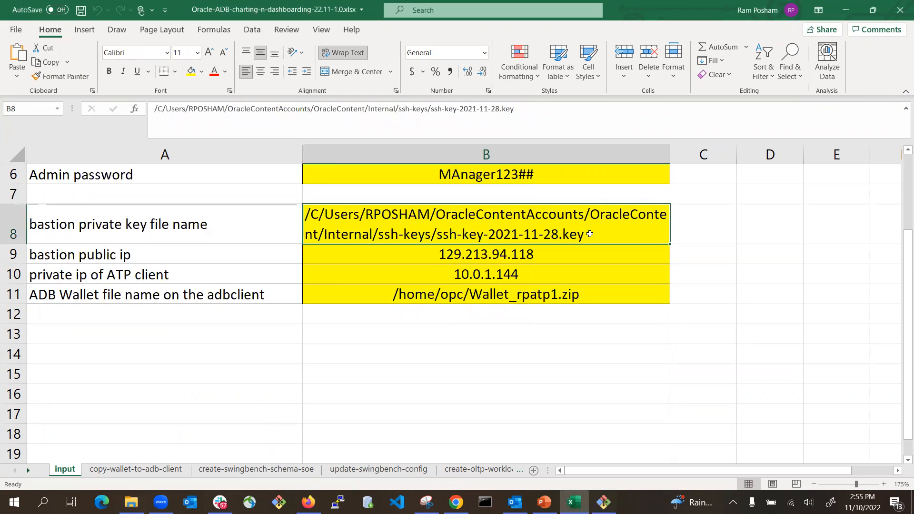
pyautogui.hotkey('ctrl', 'c')
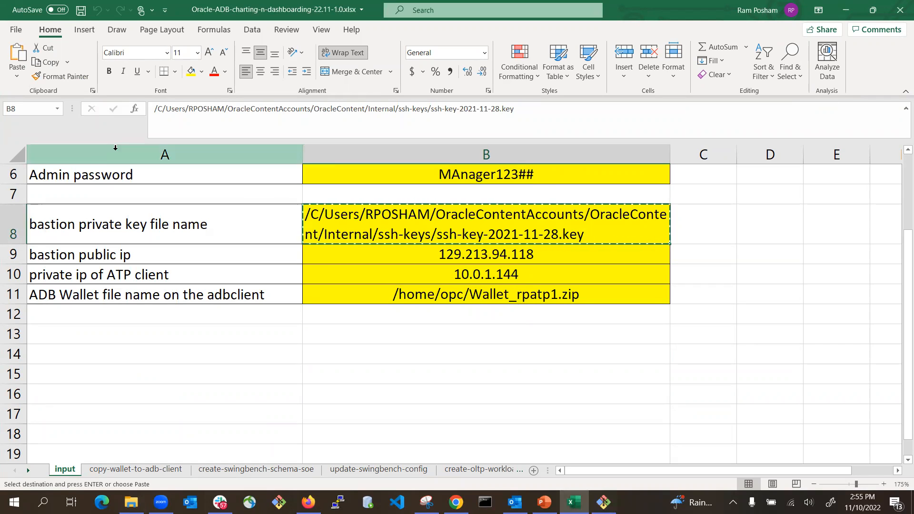
pyautogui.hotkey('alt', 'Tab')
pyautogui.moveTo(106, 129); pyautogui.dragTo(152, 132)
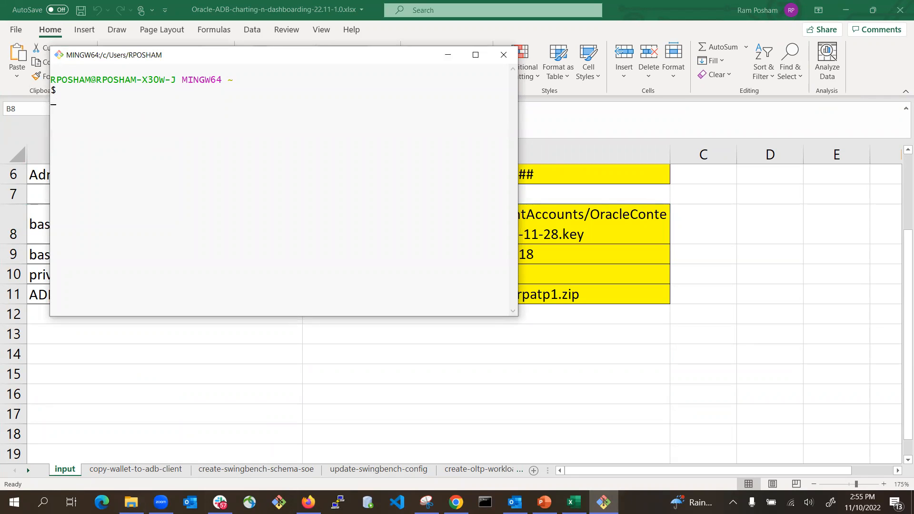
pyautogui.press('Return')
pyautogui.press('Return')
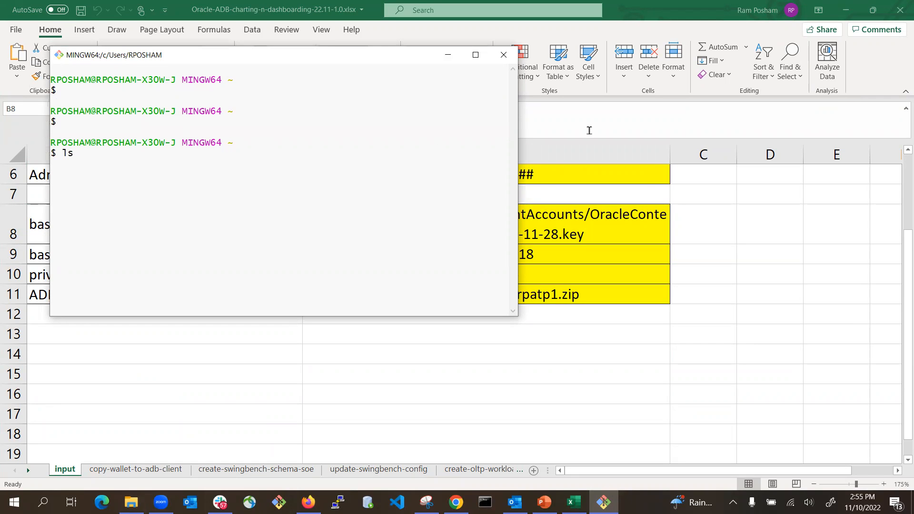
# Run ls on the pasted B8 path to confirm ssh-key-2021-11-28.key exists.
pyautogui.write('ls')
pyautogui.click(617, 217)
pyautogui.hotkey('ctrl', 'c')
pyautogui.hotkey('alt', 'Tab')
pyautogui.rightClick(265, 187)
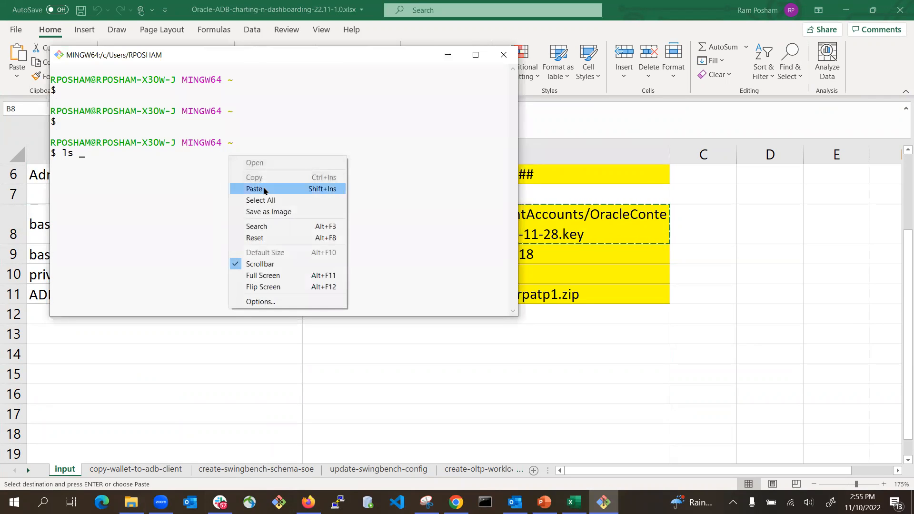
pyautogui.click(263, 187)
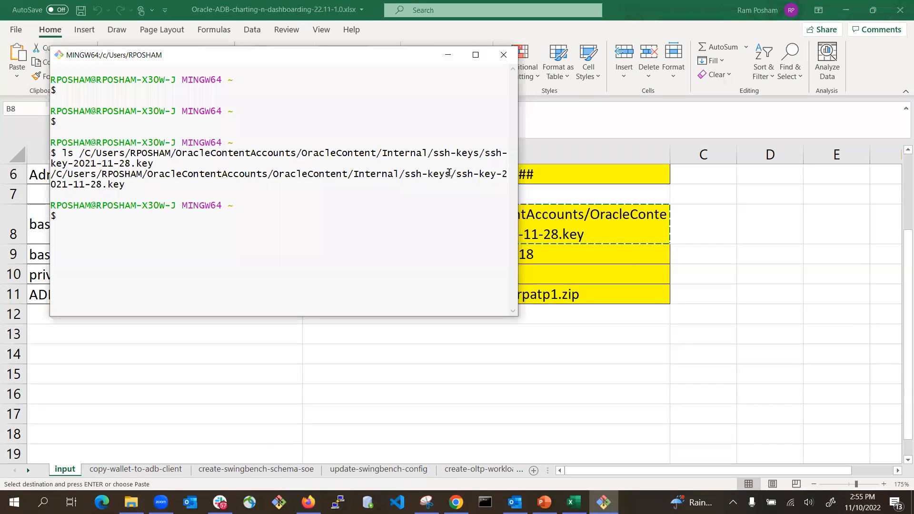
pyautogui.doubleClick(232, 173)
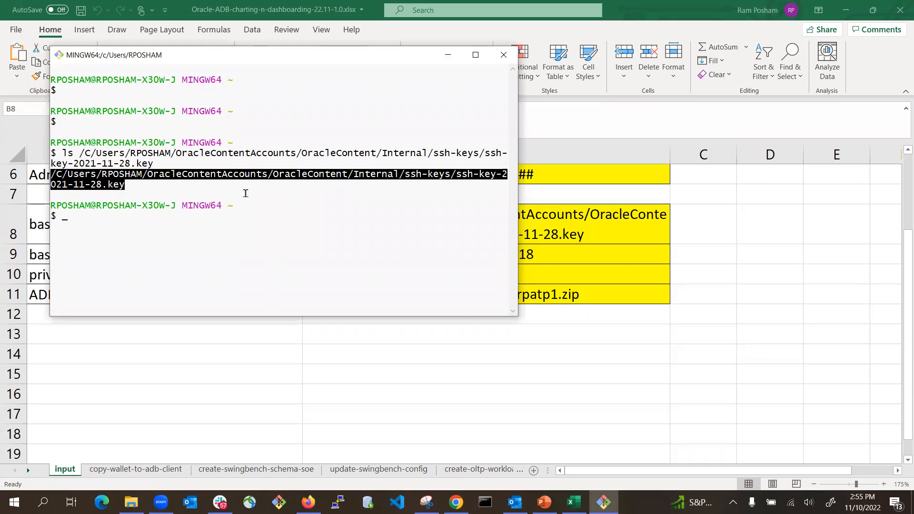
pyautogui.click(281, 207)
pyautogui.click(621, 244)
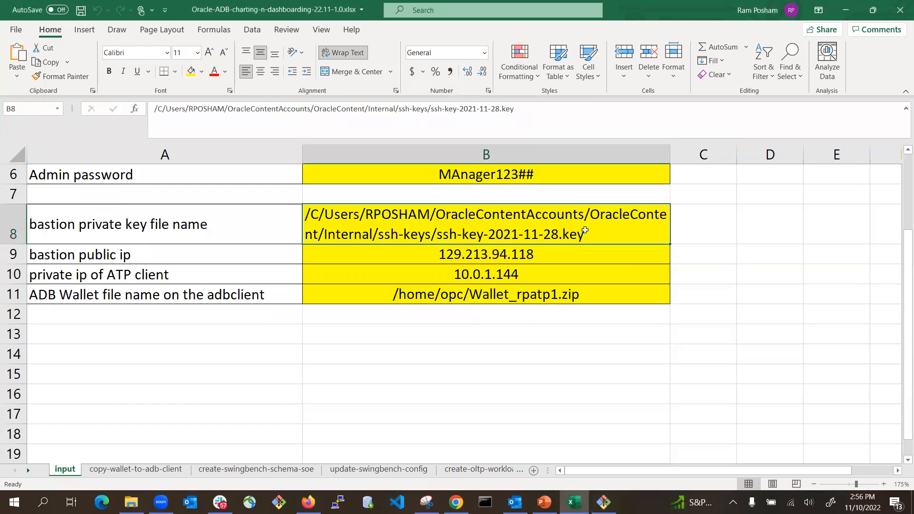
# Paste rpbastion1's public IP 193.122.154.221 as a value into cell B9.
pyautogui.click(483, 253)
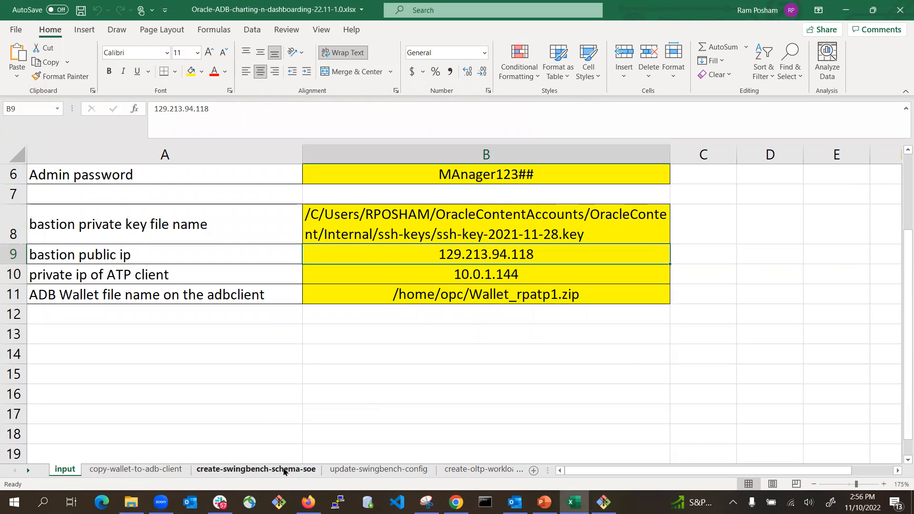
pyautogui.click(308, 502)
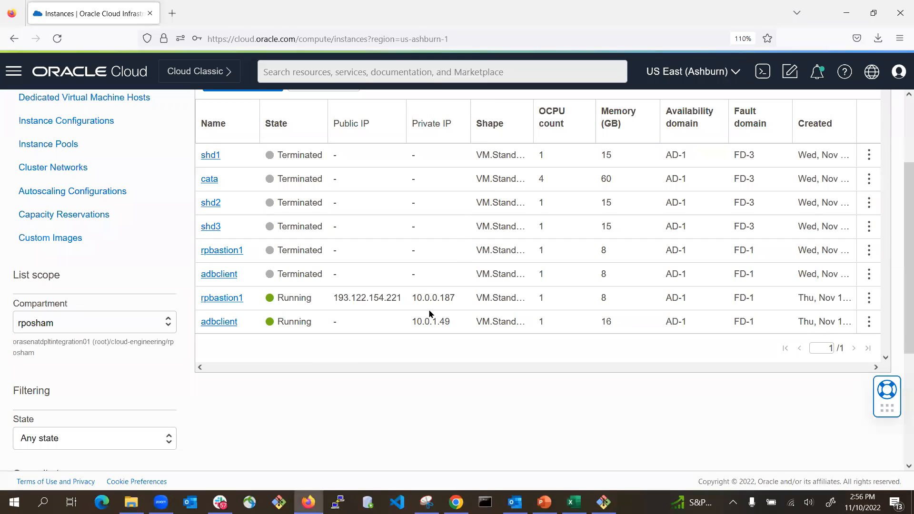
pyautogui.doubleClick(365, 296)
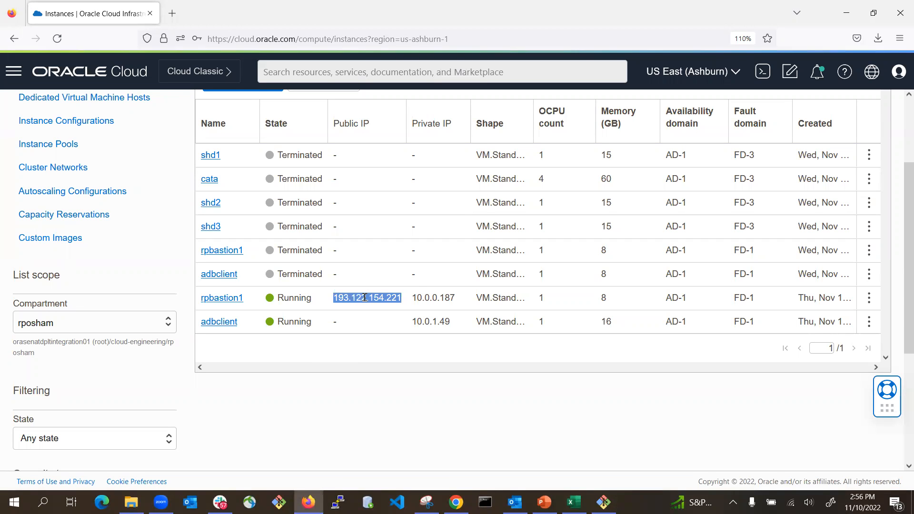
pyautogui.hotkey('alt', 'Tab')
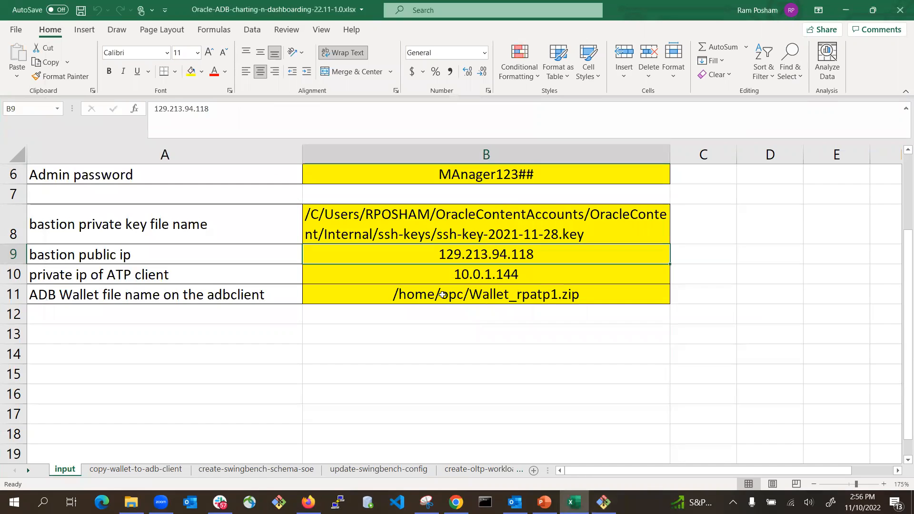
pyautogui.rightClick(488, 259)
pyautogui.click(535, 193)
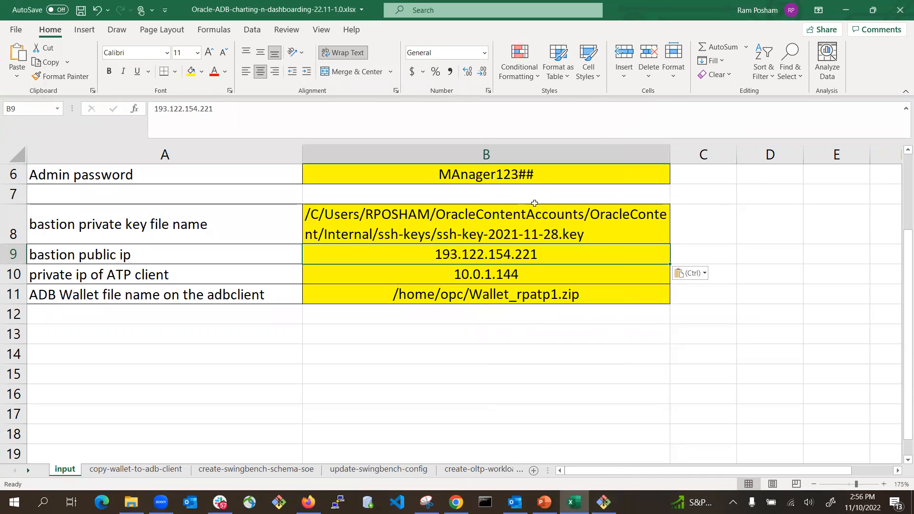
# Paste adbclient's private IP 10.0.1.49 as a value into cell B10.
pyautogui.click(497, 276)
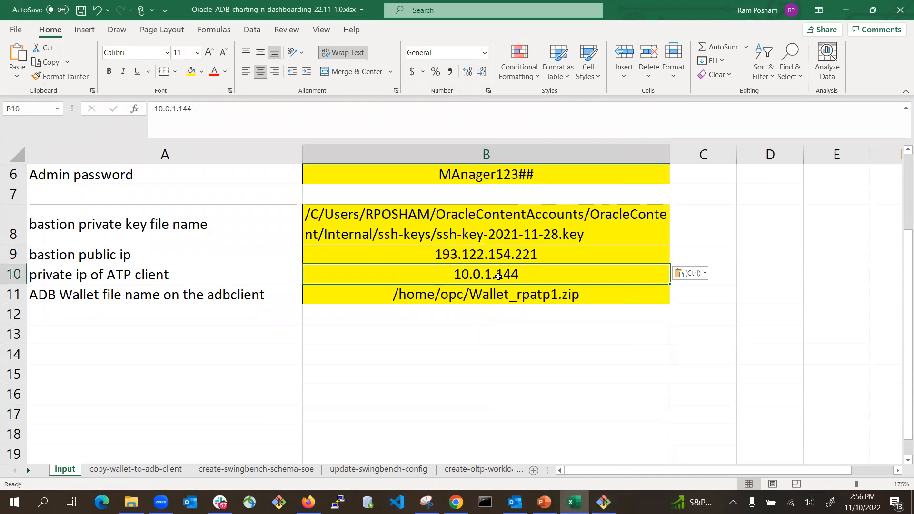
pyautogui.hotkey('alt', 'Tab')
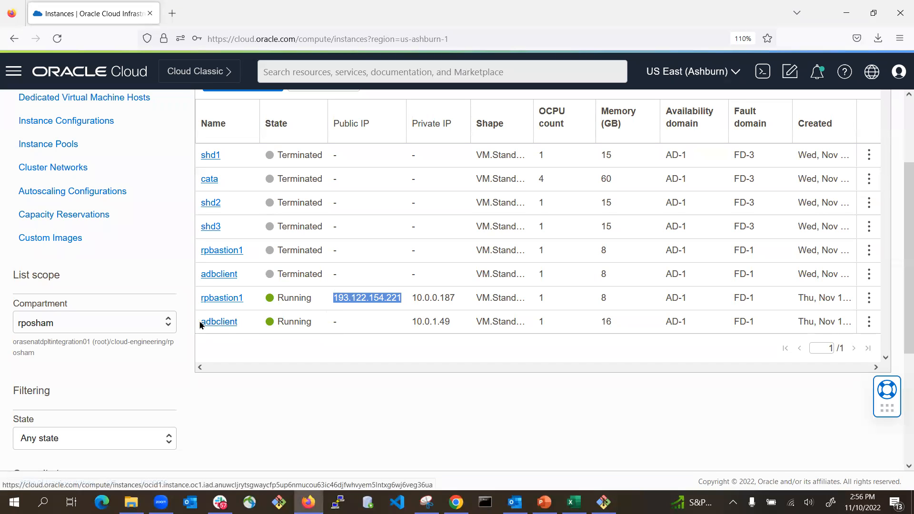
pyautogui.click(436, 319)
pyautogui.doubleClick(436, 319)
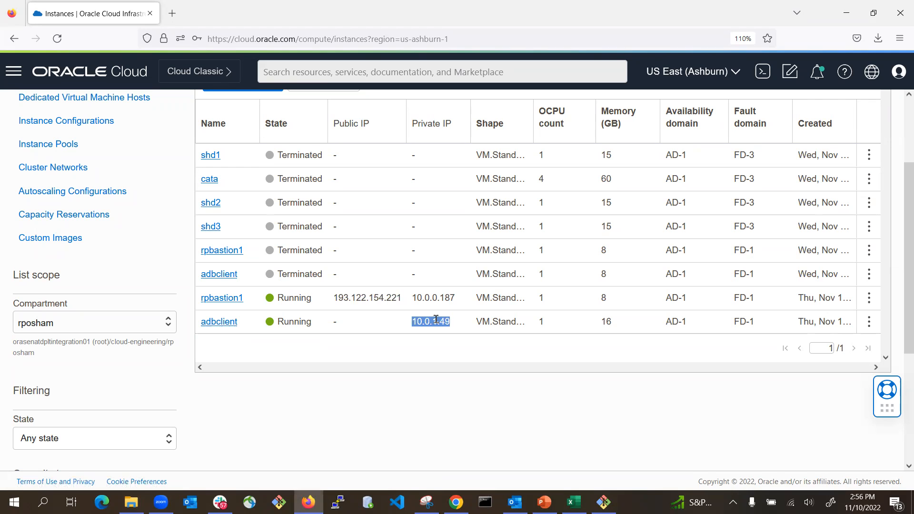
pyautogui.hotkey('alt', 'Tab')
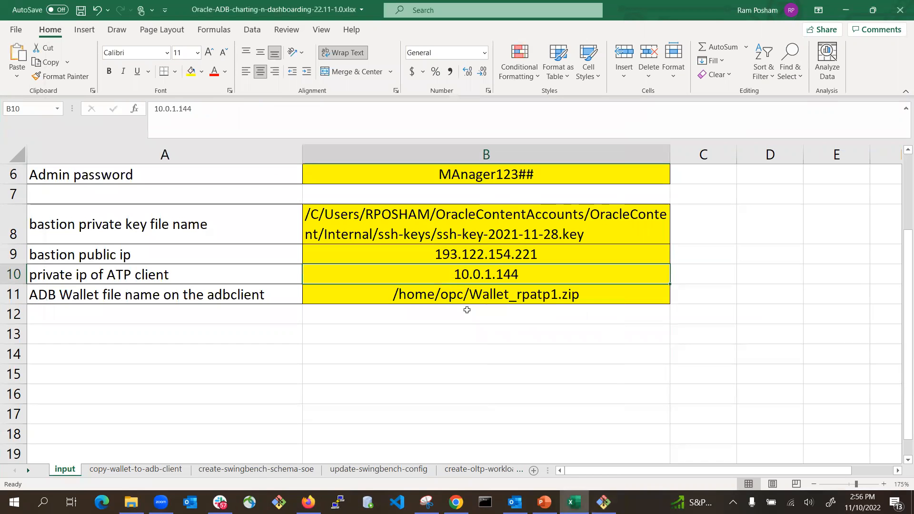
pyautogui.rightClick(490, 275)
pyautogui.click(538, 192)
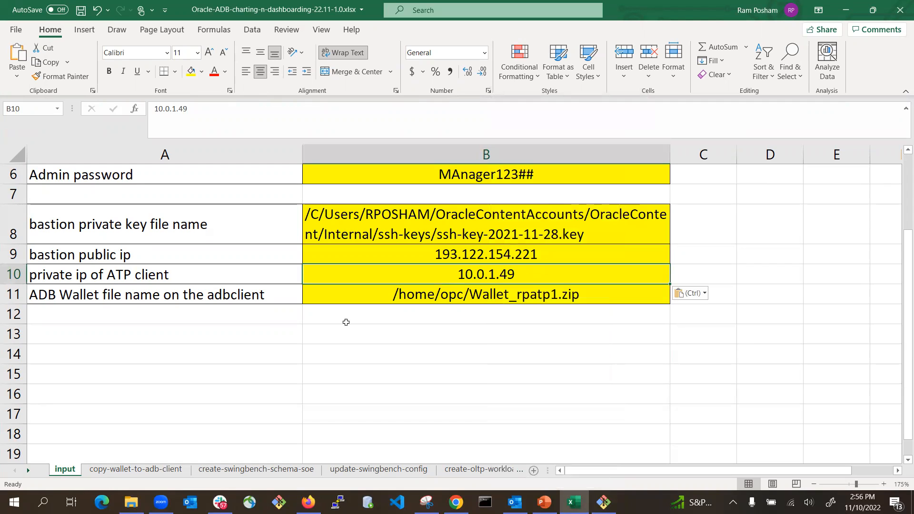
pyautogui.click(490, 298)
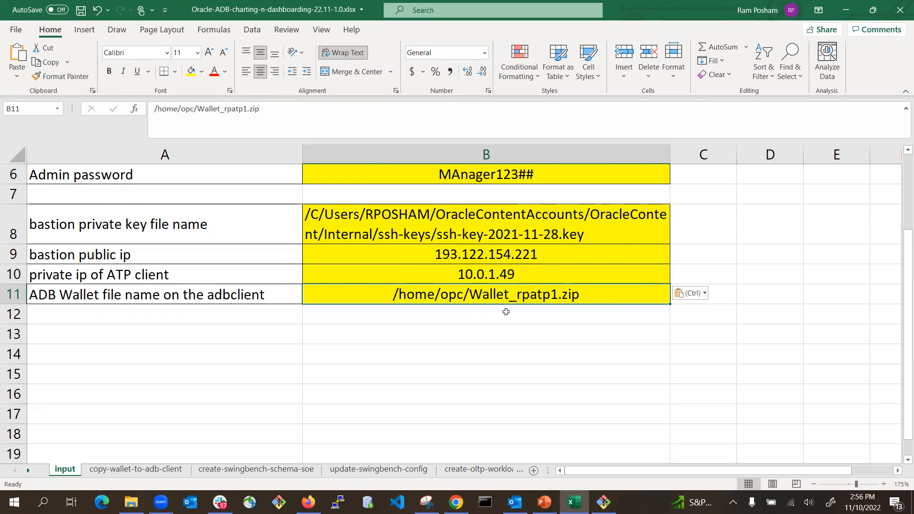
pyautogui.scroll(2, 506, 311)
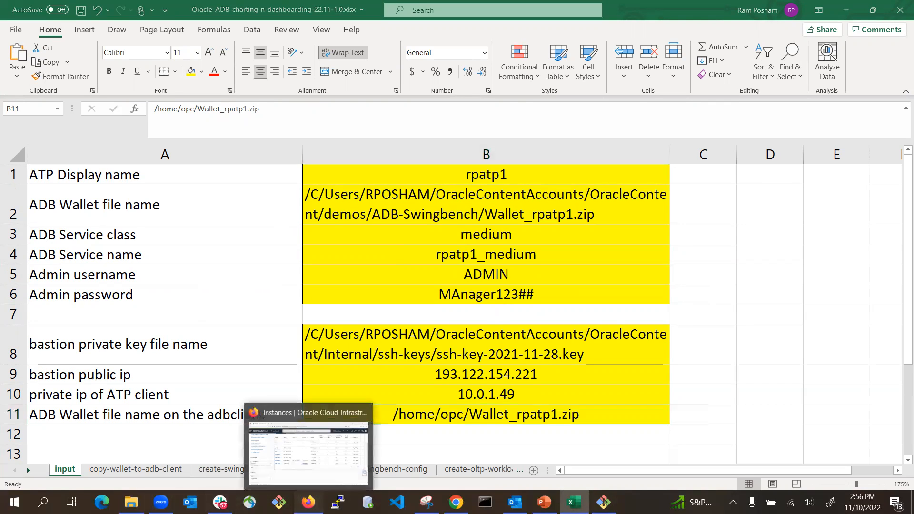
# Open rpatp1's DB Connection details under Autonomous Transaction Processing and start the wallet download.
pyautogui.click(308, 502)
pyautogui.scroll(3, 75, 112)
pyautogui.click(21, 76)
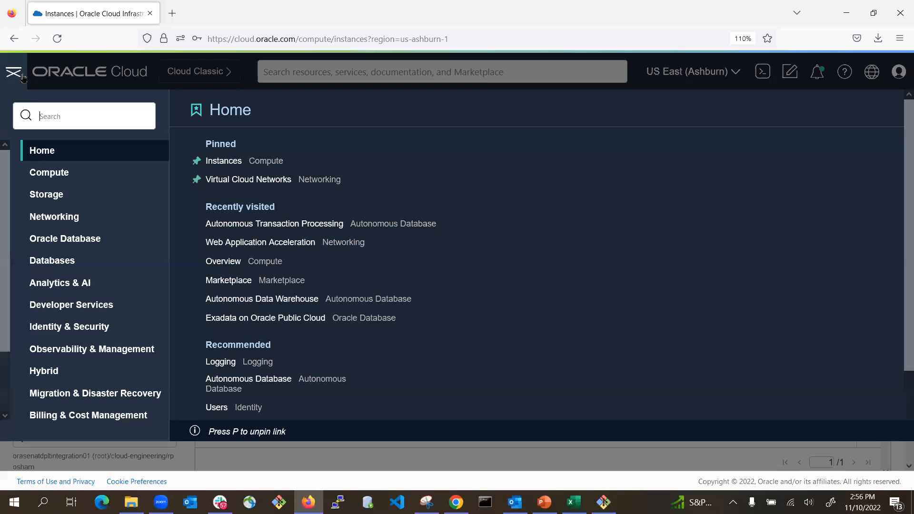
pyautogui.click(58, 239)
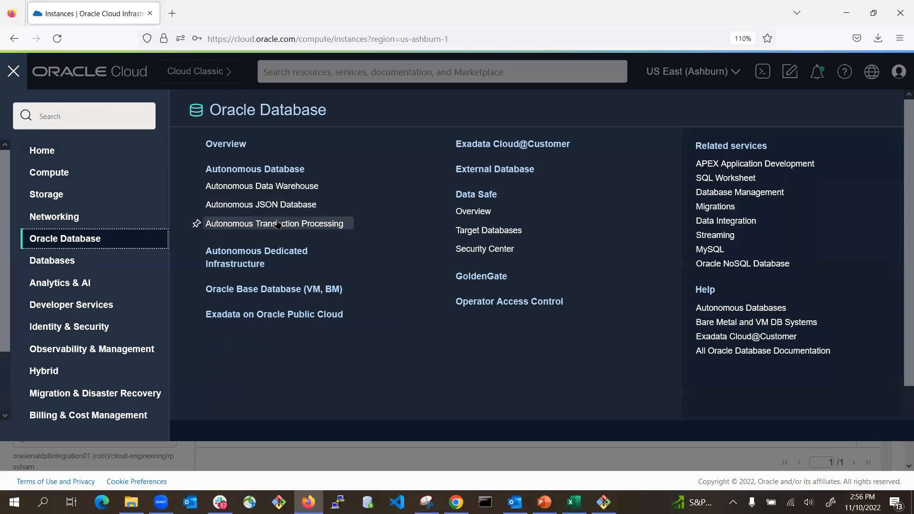
pyautogui.click(277, 223)
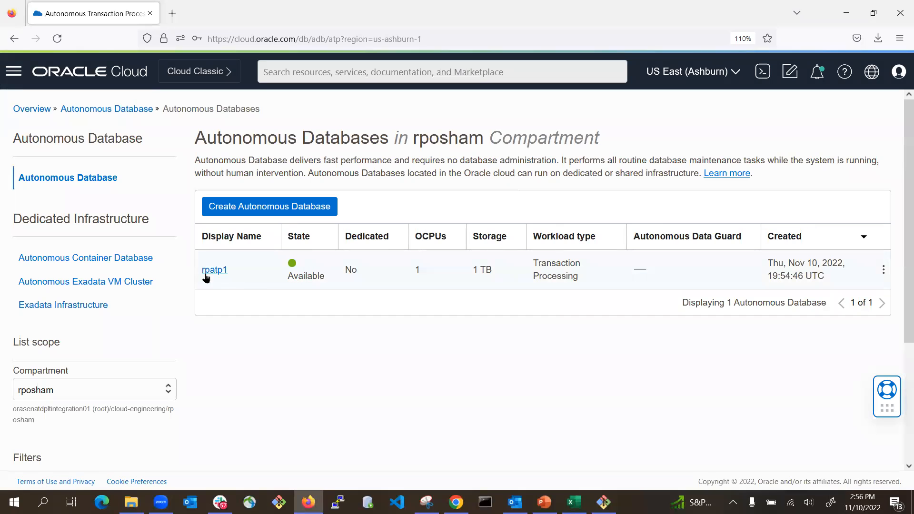
pyautogui.click(215, 270)
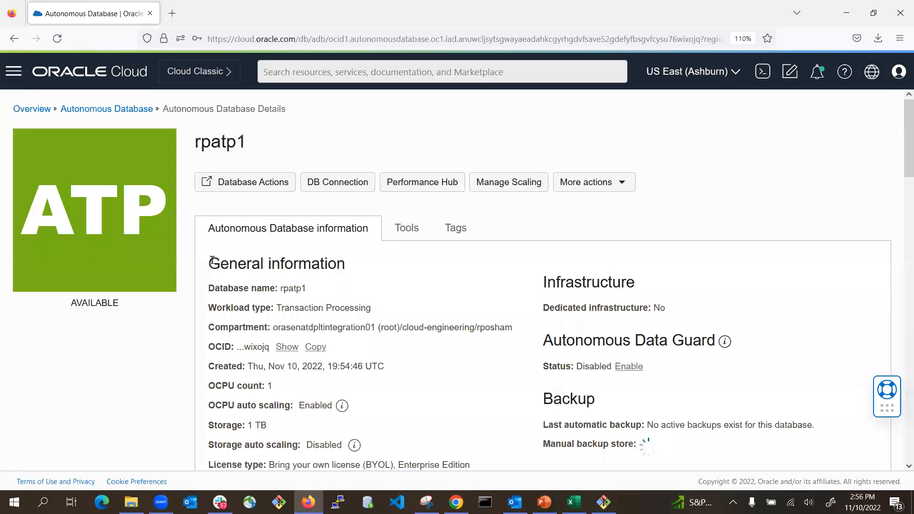
pyautogui.click(626, 183)
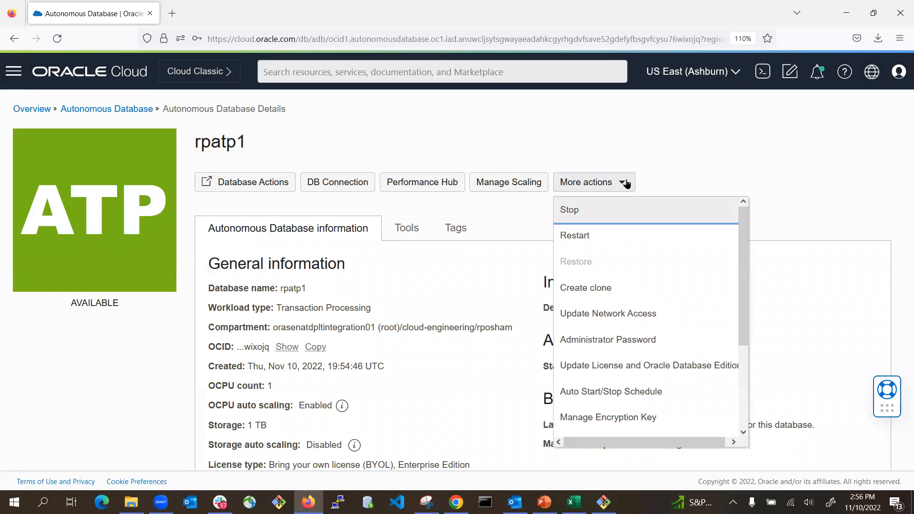
pyautogui.click(335, 187)
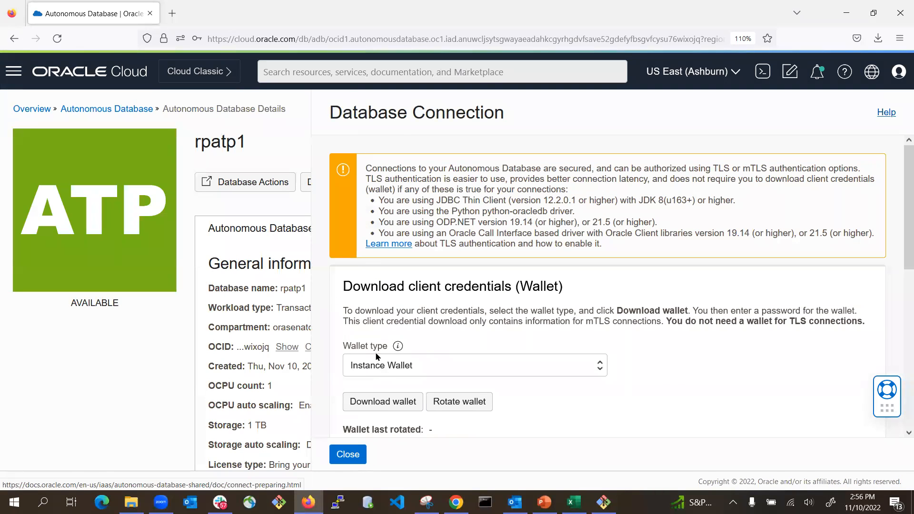
pyautogui.scroll(-2, 380, 357)
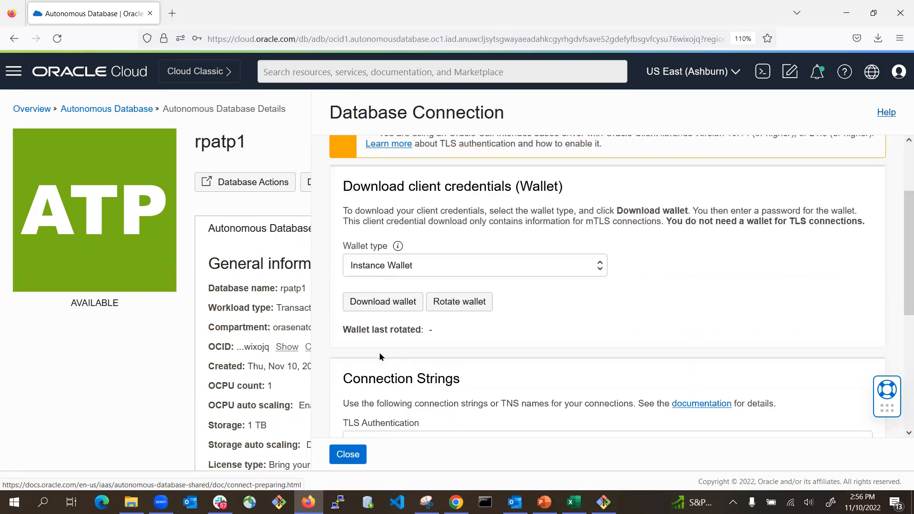
pyautogui.click(373, 304)
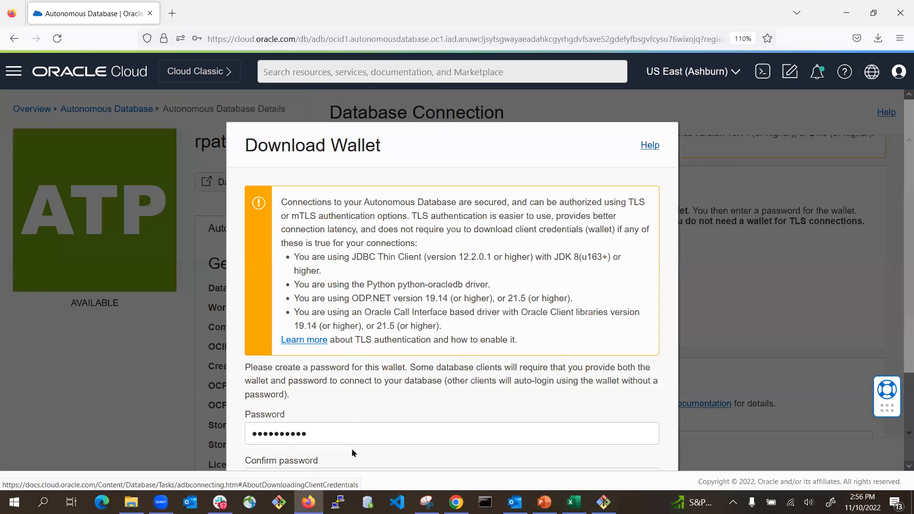
# Enter and confirm the wallet password, then download the instance wallet.
pyautogui.scroll(-3, 352, 452)
pyautogui.click(318, 361)
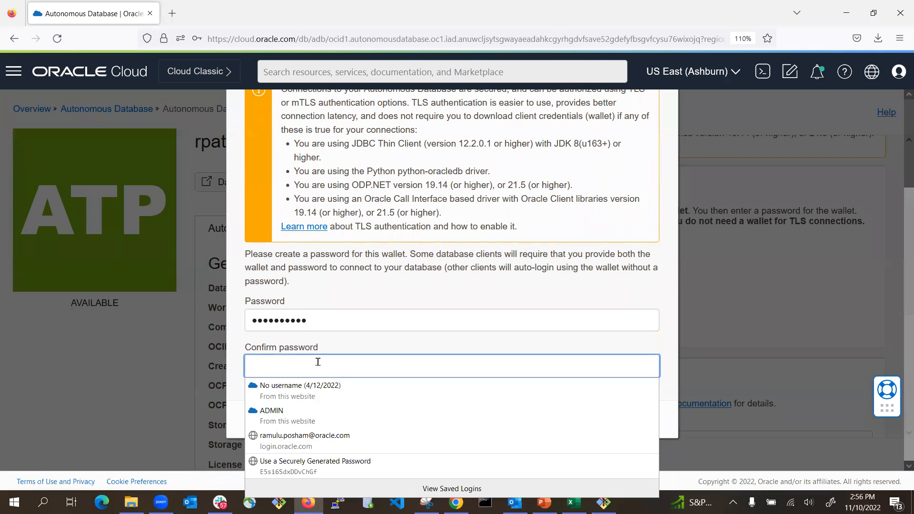
pyautogui.doubleClick(316, 319)
pyautogui.write('*********')
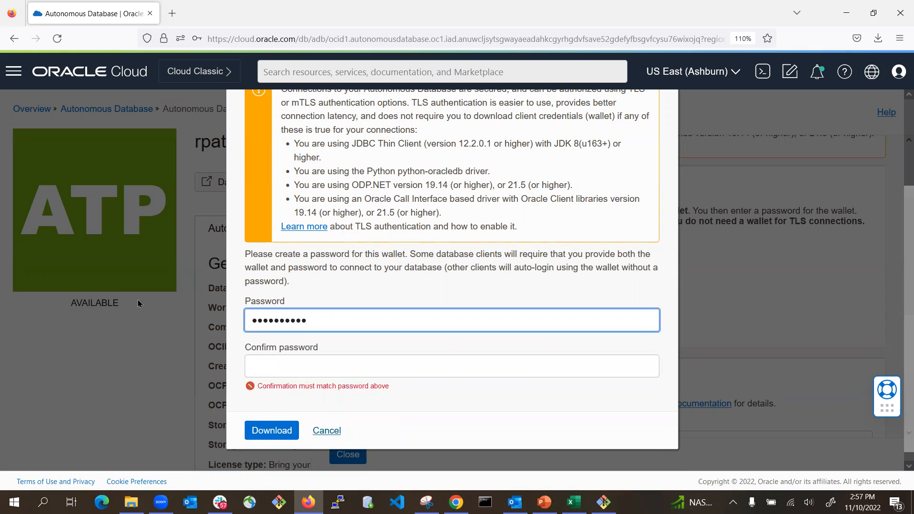
pyautogui.press('Tab')
pyautogui.write('**********')
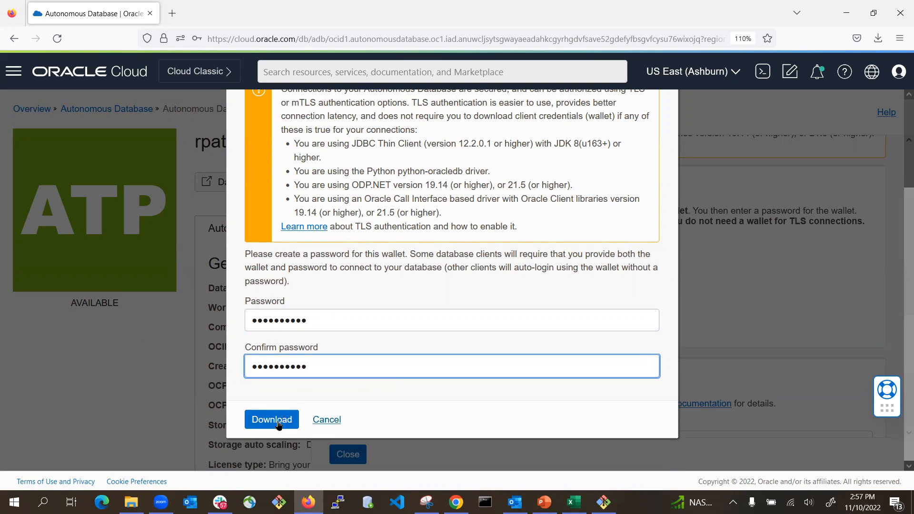
pyautogui.click(278, 423)
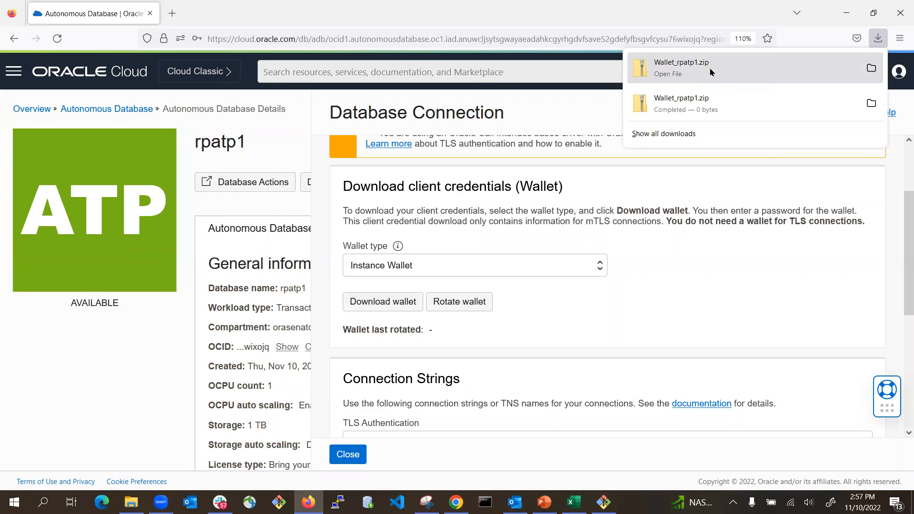
# Restore Wallet_rpatp1.zip into the ADB-Swingbench folder by pasting it back.
pyautogui.click(872, 68)
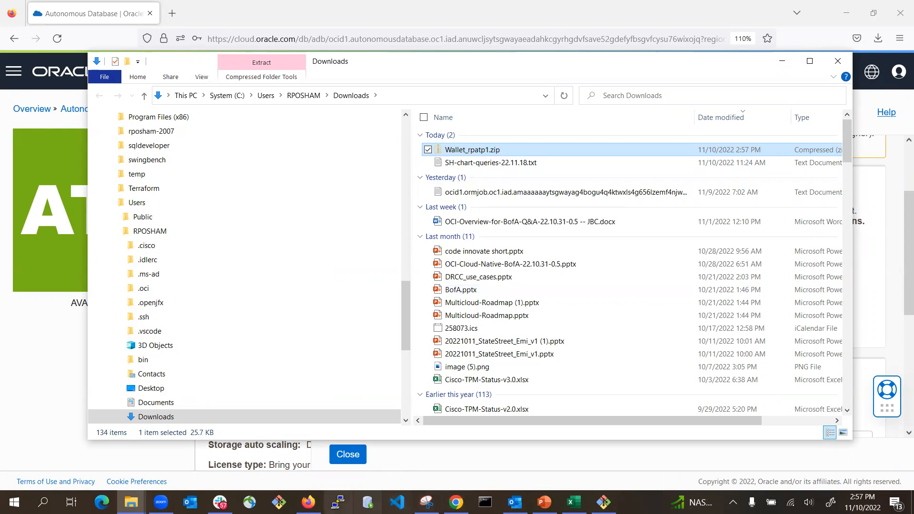
pyautogui.click(131, 501)
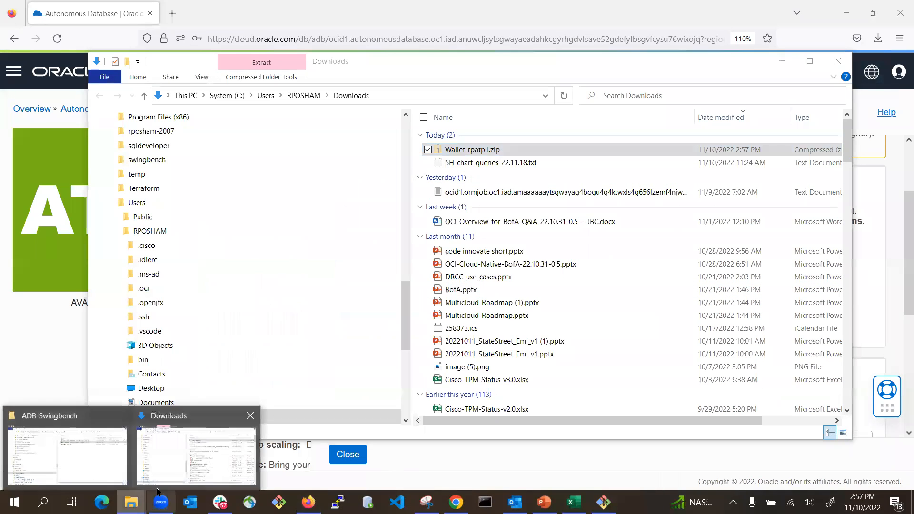
pyautogui.click(81, 423)
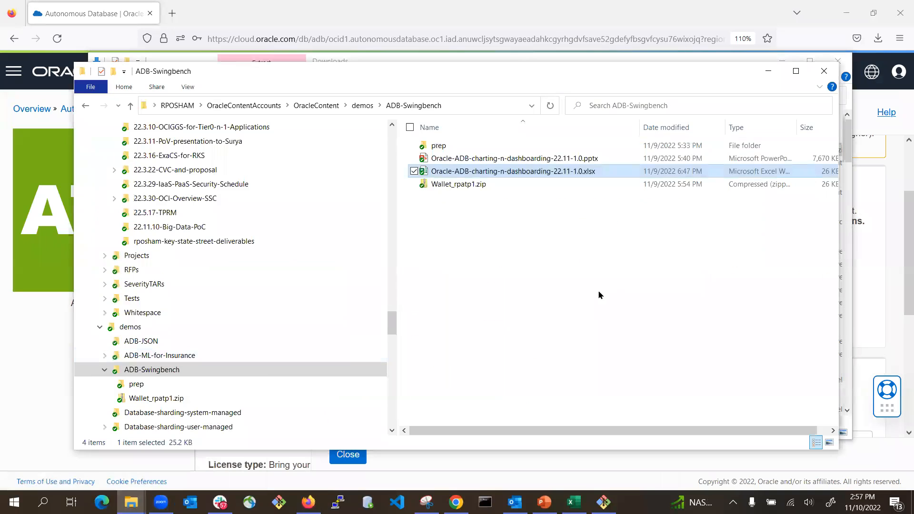
pyautogui.click(459, 188)
pyautogui.press('Delete')
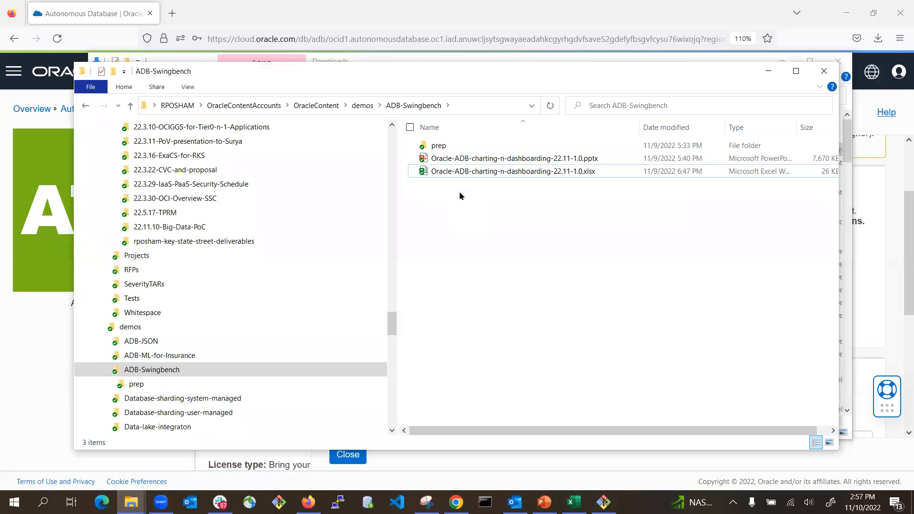
pyautogui.rightClick(473, 213)
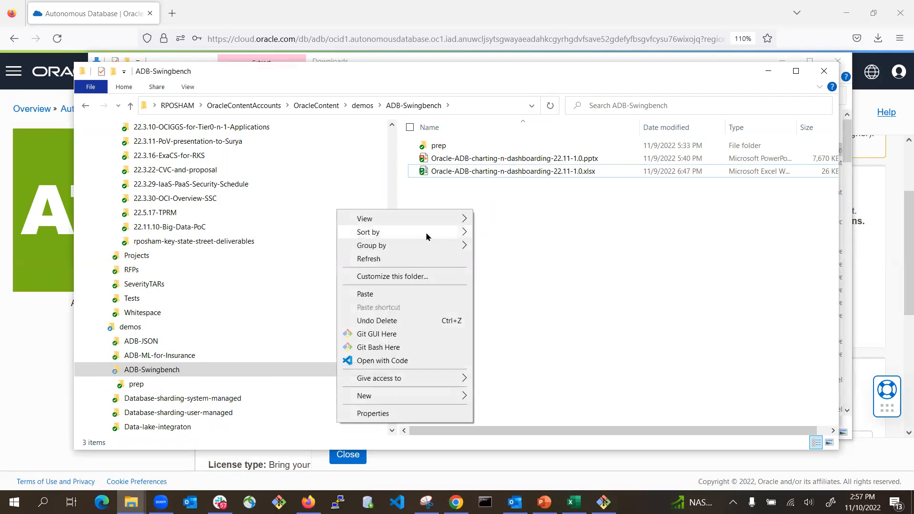
pyautogui.click(377, 296)
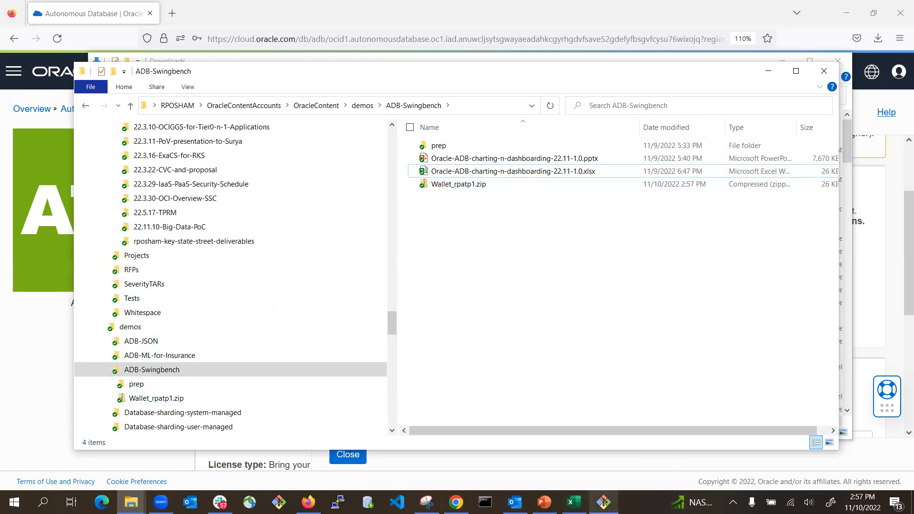
# Check the ADB-Swingbench folder path and return to the Excel workbook.
pyautogui.click(473, 108)
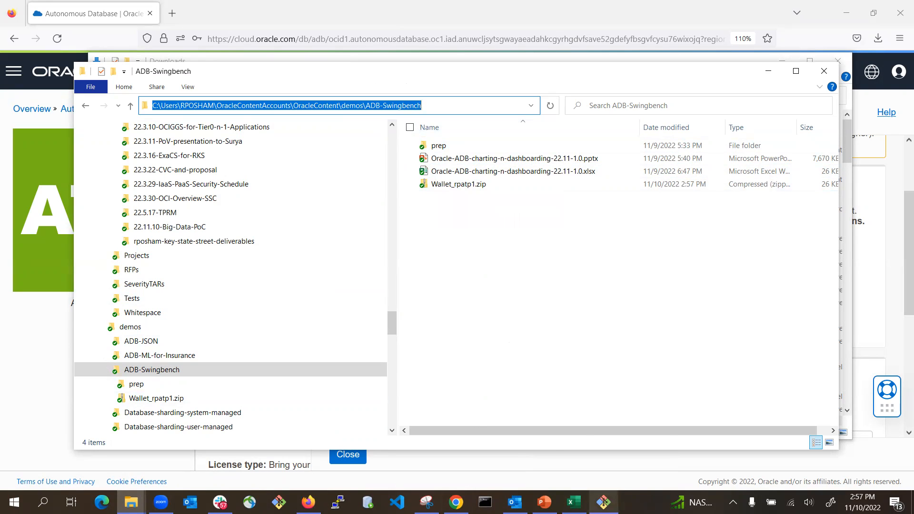
pyautogui.moveTo(603, 502)
pyautogui.click(573, 502)
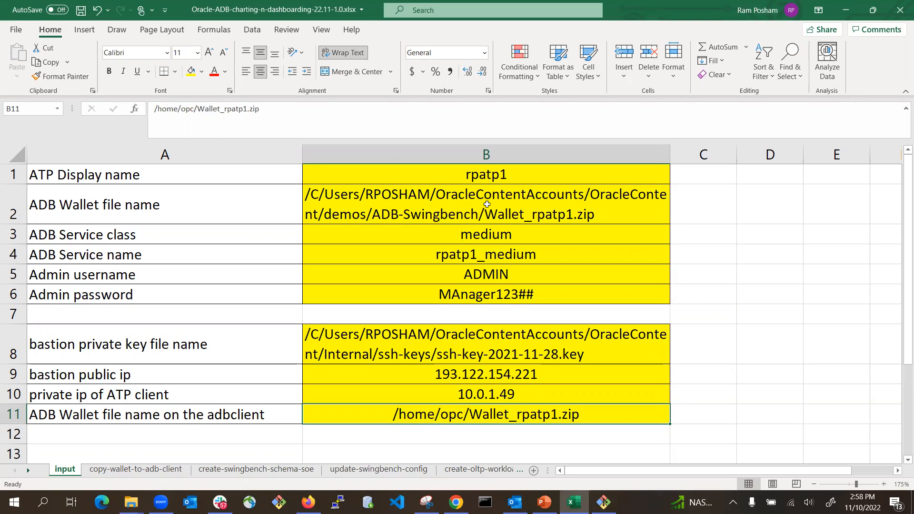
# Move the Git Bash window aside, run clear, then select Excel's service name cell B4.
pyautogui.click(603, 502)
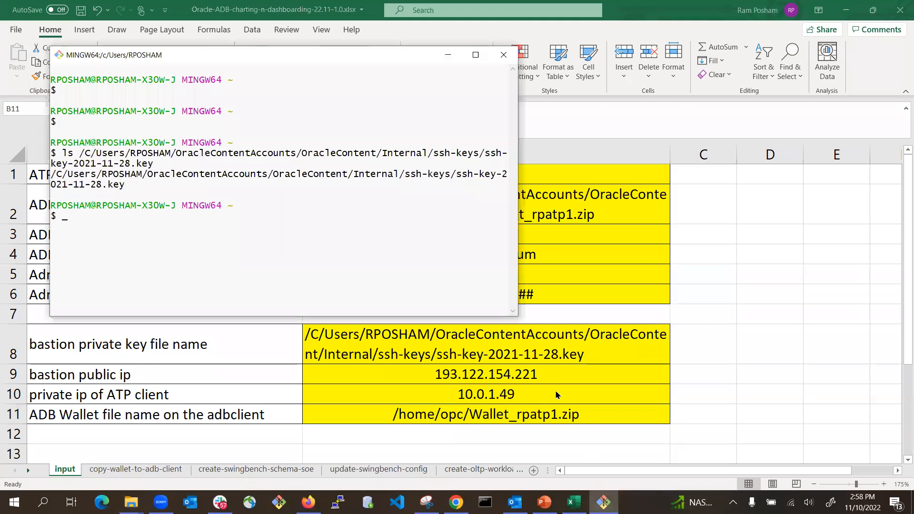
pyautogui.moveTo(290, 62); pyautogui.dragTo(565, 141)
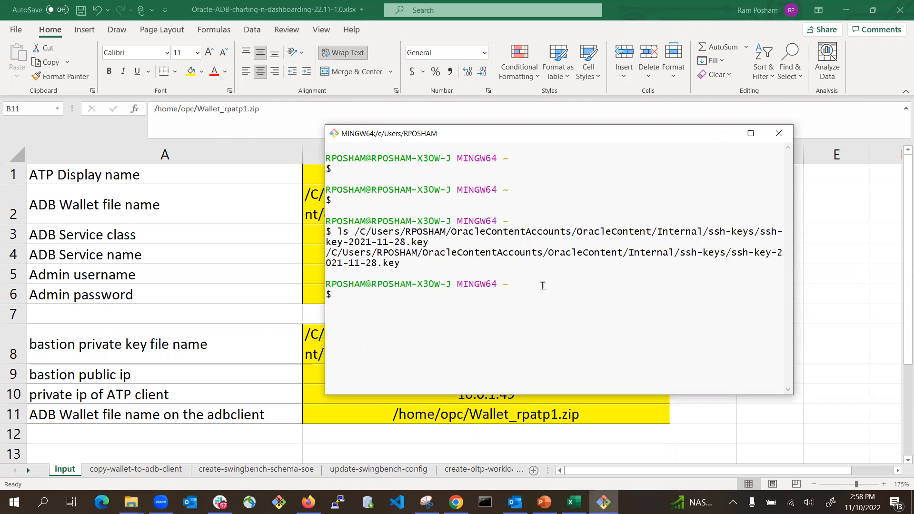
pyautogui.write('clear')
pyautogui.press('Return')
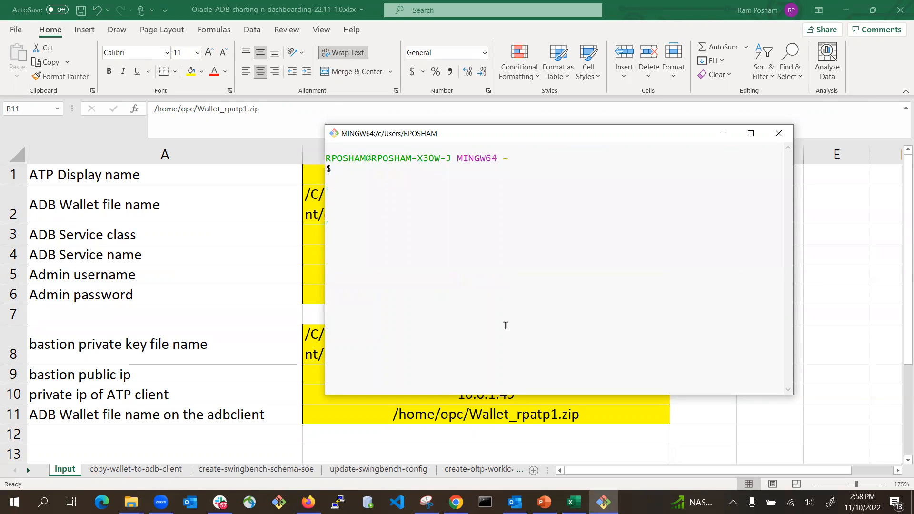
pyautogui.click(459, 259)
pyautogui.click(461, 257)
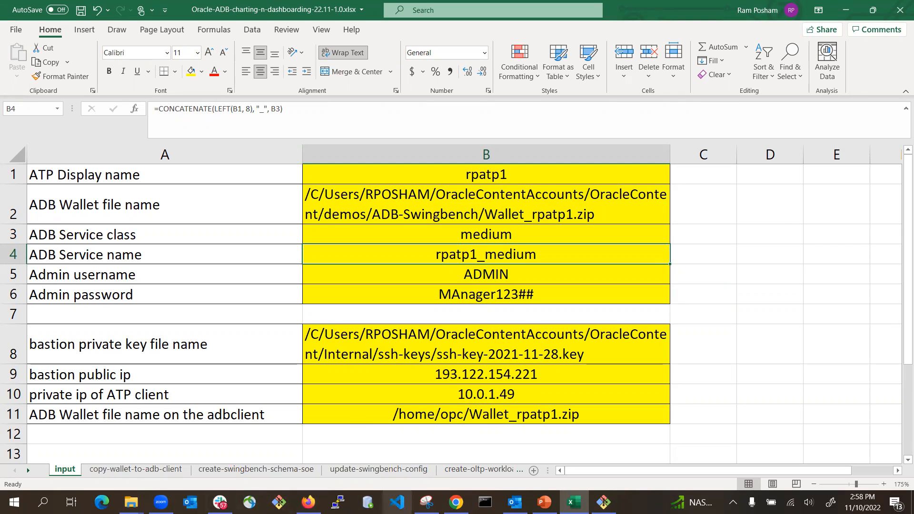
pyautogui.click(308, 502)
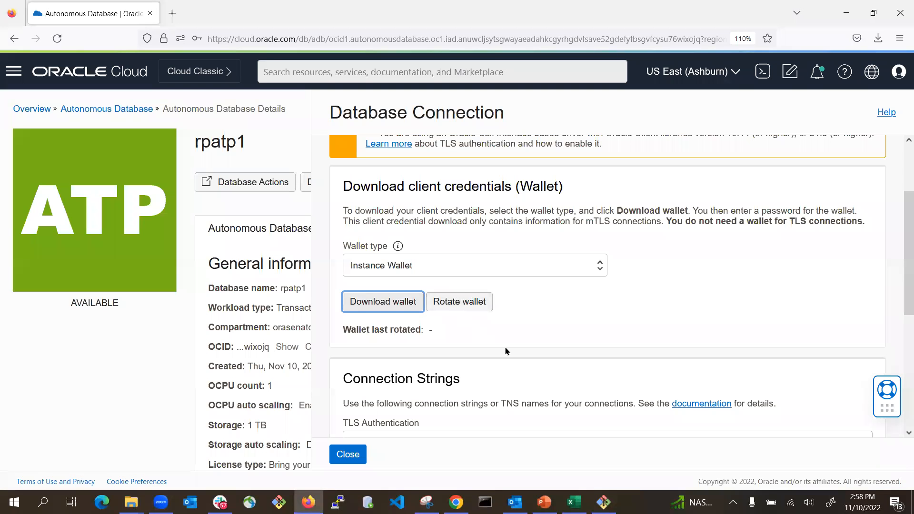
pyautogui.scroll(-5, 504, 353)
pyautogui.scroll(3, 501, 357)
pyautogui.scroll(-2, 501, 357)
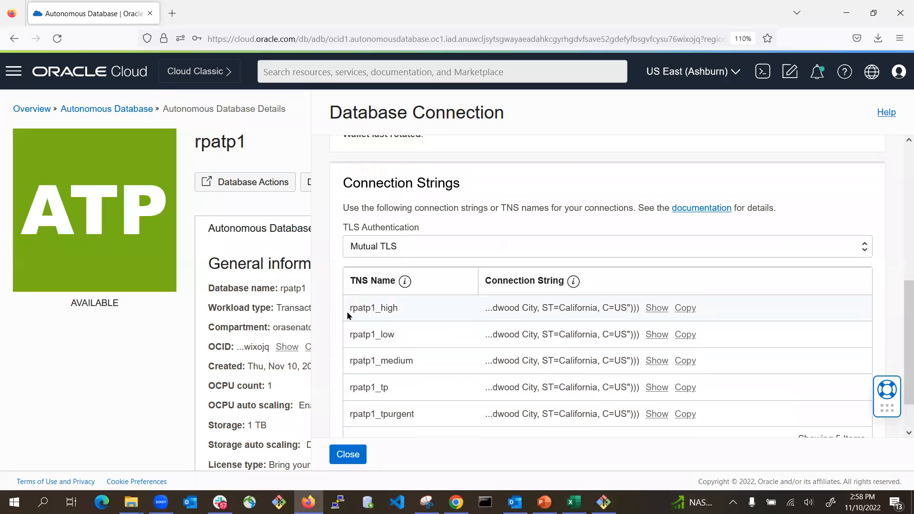
pyautogui.moveTo(350, 308); pyautogui.dragTo(414, 310)
pyautogui.moveTo(363, 334); pyautogui.dragTo(394, 344)
pyautogui.click(399, 343)
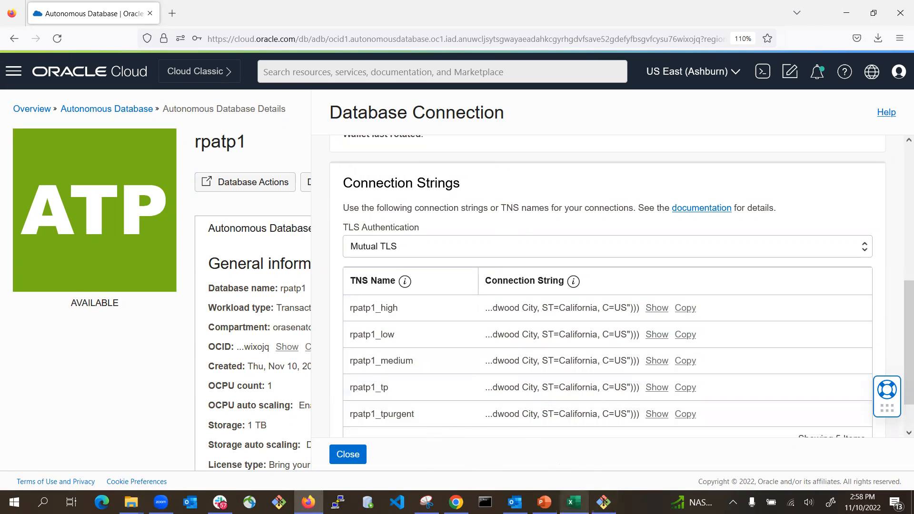
pyautogui.click(574, 501)
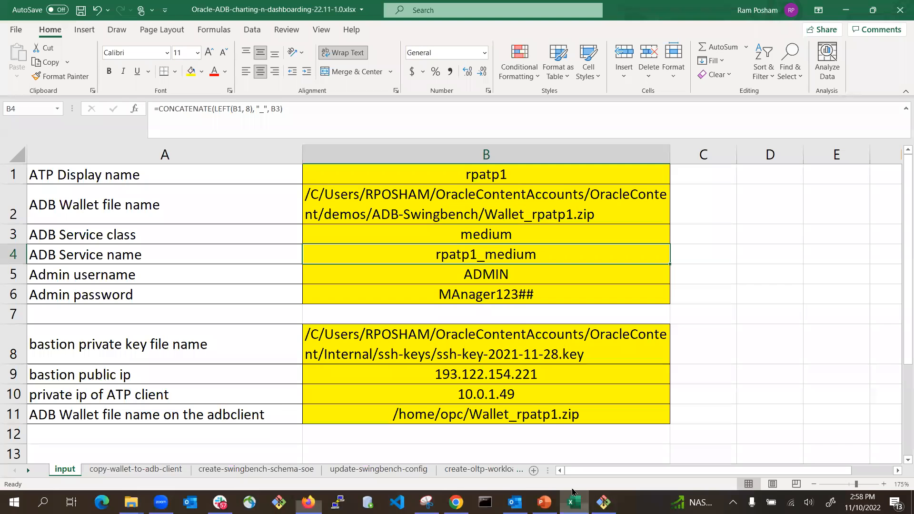
# Set the ADB Service class in B3 to high, making the service name rpatp1_high.
pyautogui.click(526, 238)
pyautogui.click(675, 239)
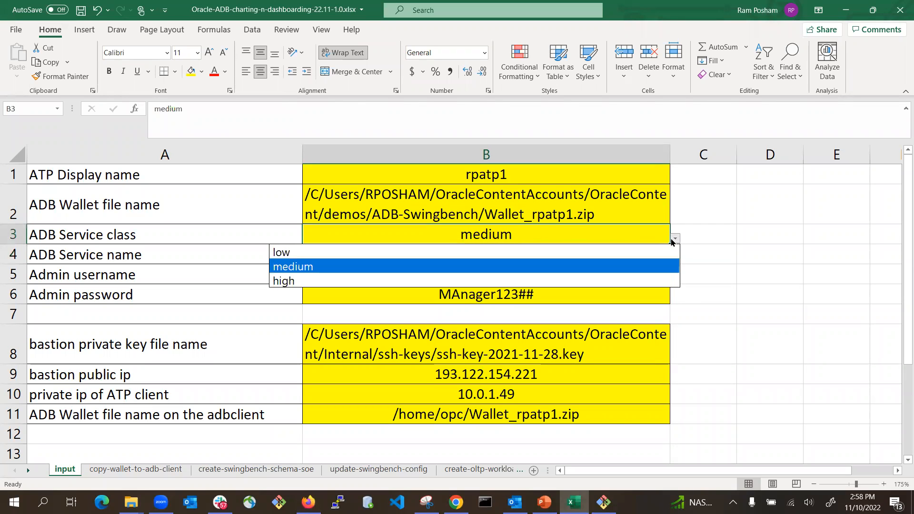
pyautogui.click(674, 239)
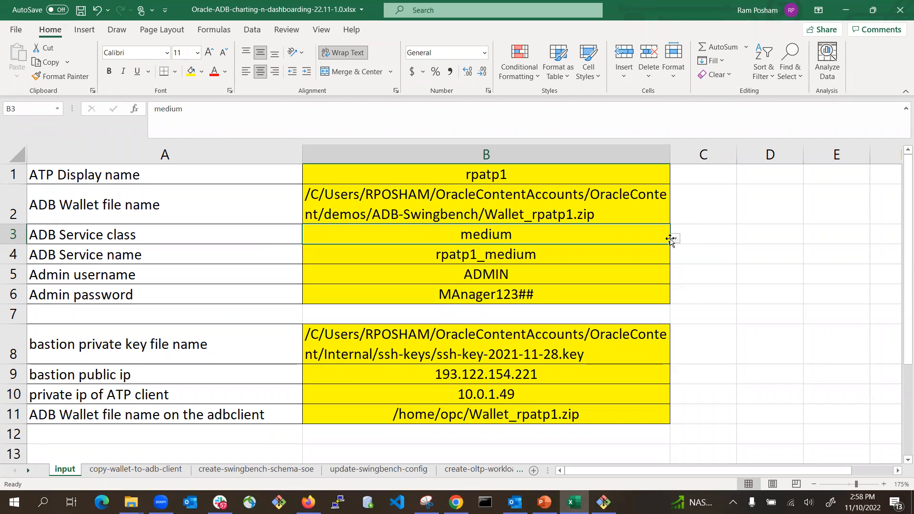
pyautogui.click(675, 239)
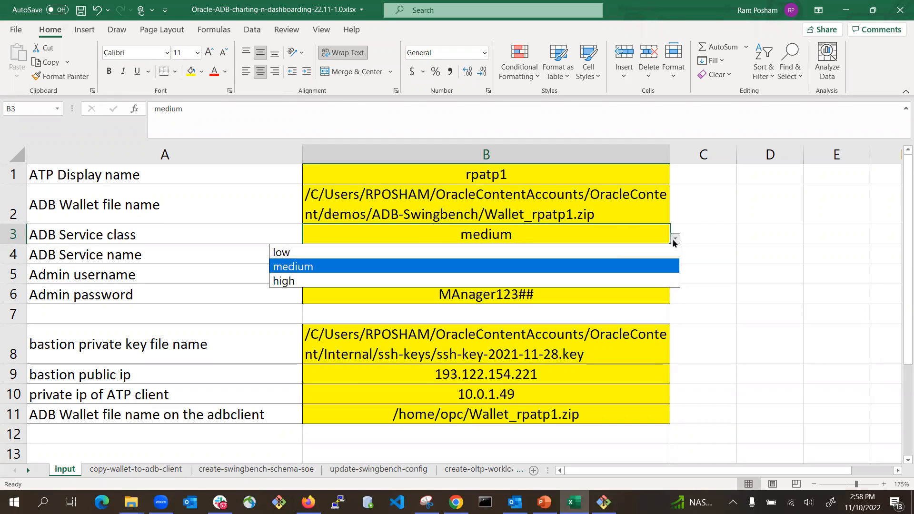
pyautogui.click(509, 281)
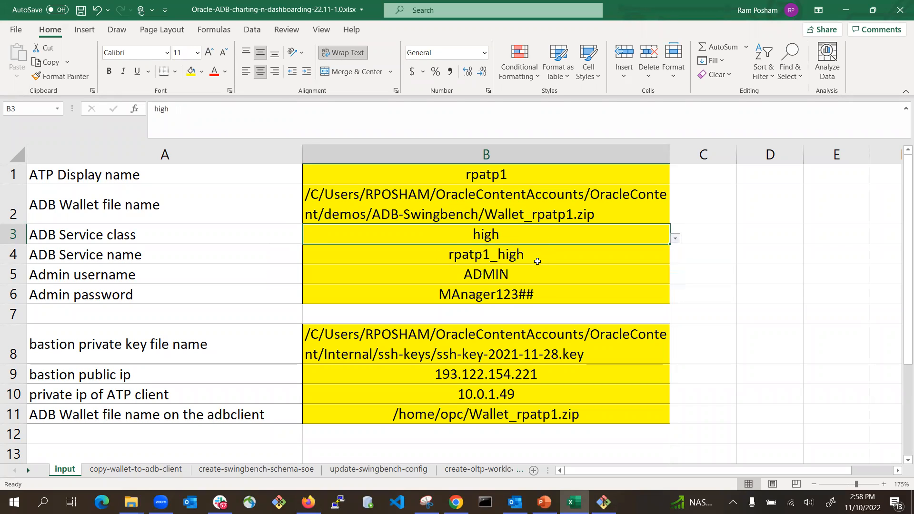
pyautogui.click(510, 275)
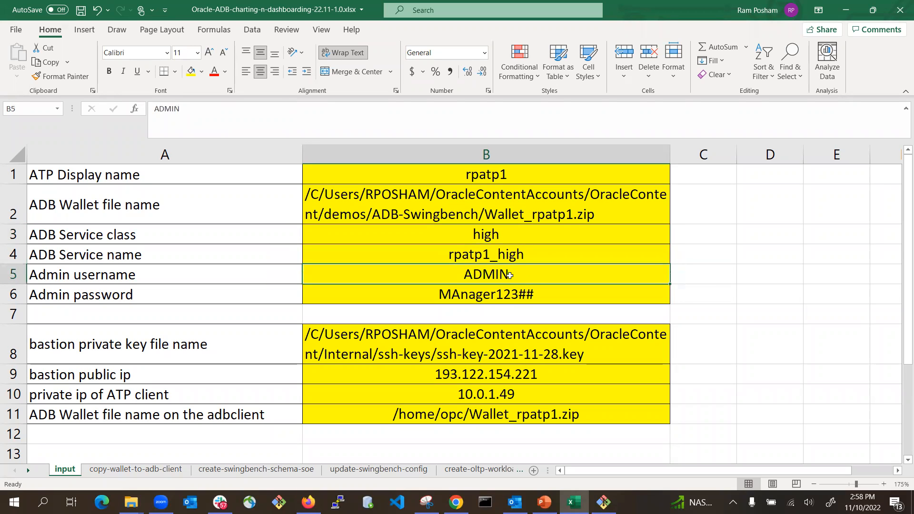
pyautogui.click(508, 298)
# Go to the copy-wallet-to-adb-client sheet to see the ssh and scp commands.
pyautogui.scroll(-1, 473, 354)
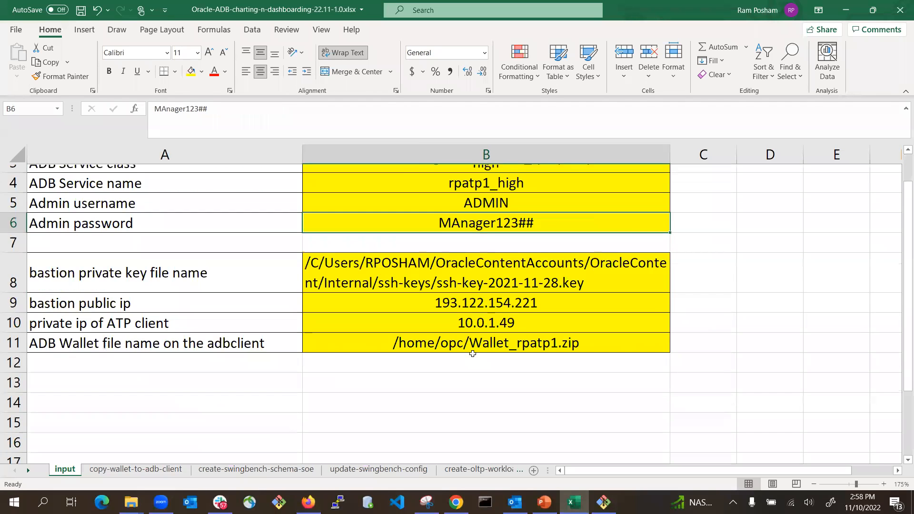
pyautogui.scroll(-3, 463, 351)
pyautogui.scroll(3, 214, 431)
pyautogui.click(119, 471)
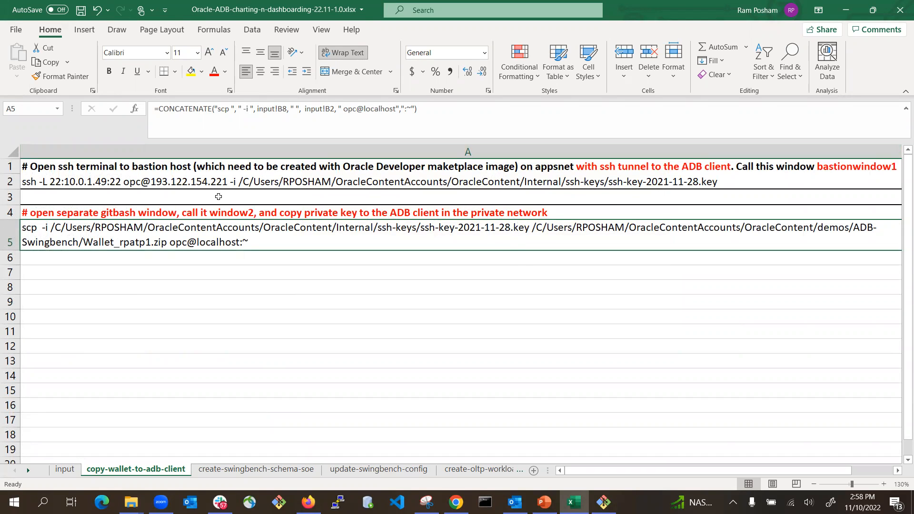
# Run the A2 ssh tunnel command in Git Bash and accept the bastion 193.122.154.221 host key.
pyautogui.click(210, 184)
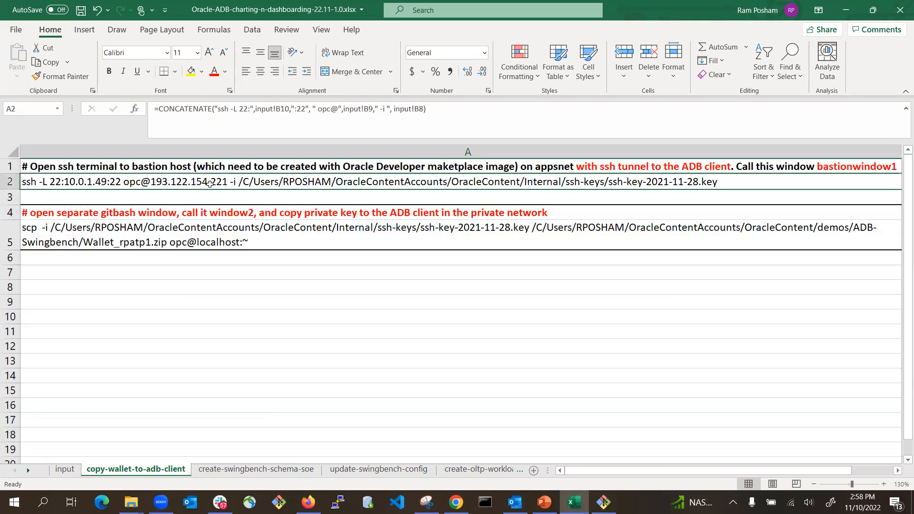
pyautogui.hotkey('ctrl', 'c')
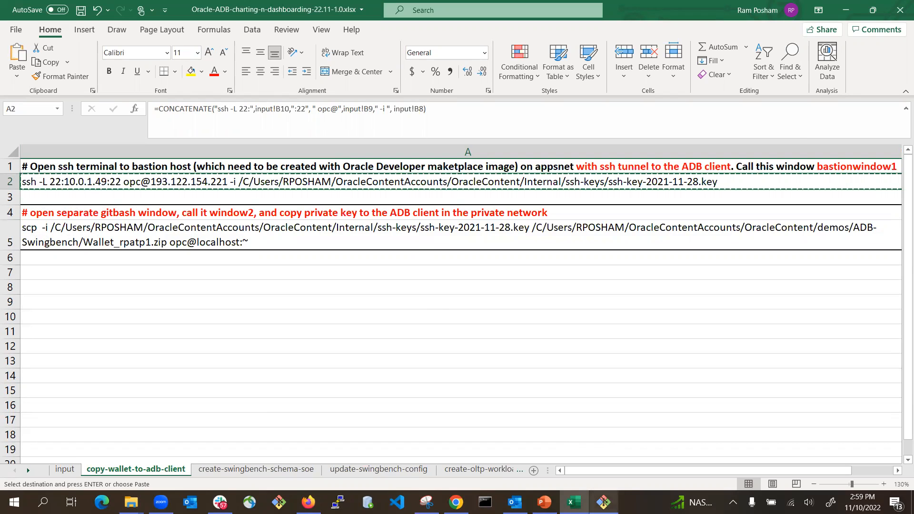
pyautogui.click(603, 502)
pyautogui.rightClick(377, 201)
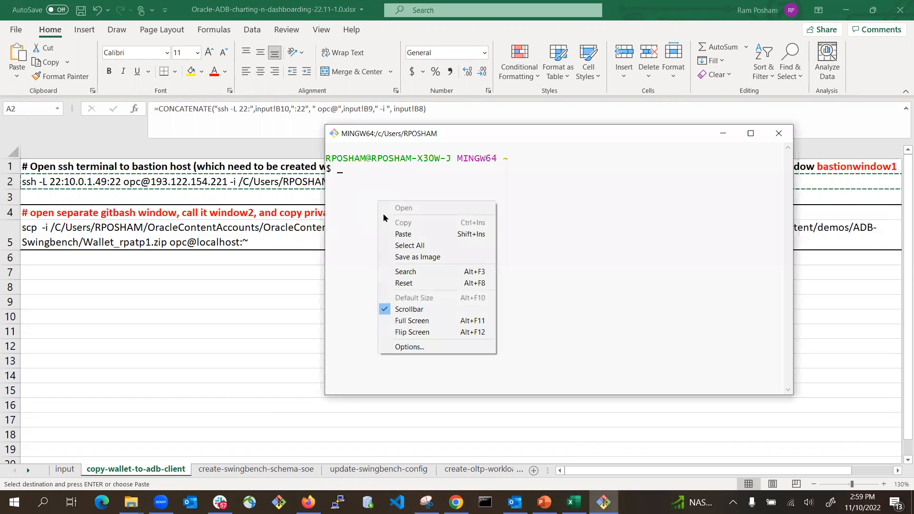
pyautogui.click(402, 236)
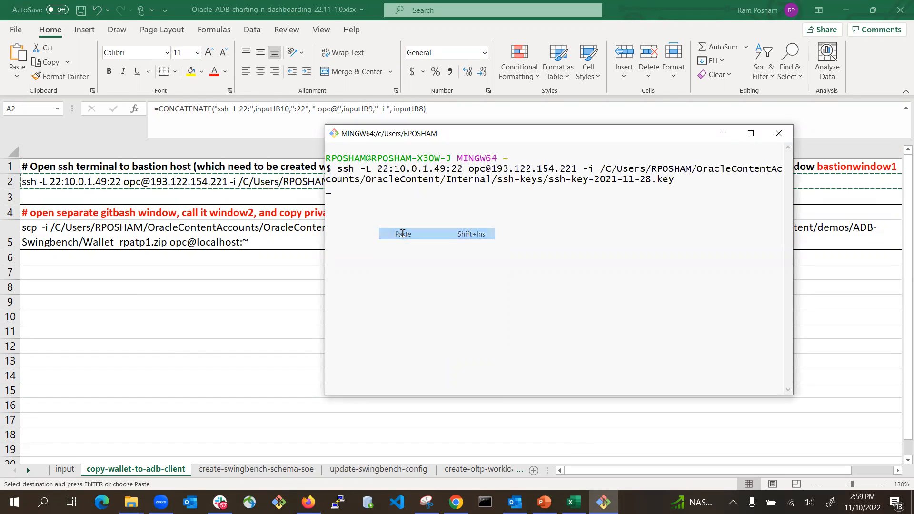
pyautogui.write('yes')
pyautogui.press('Return')
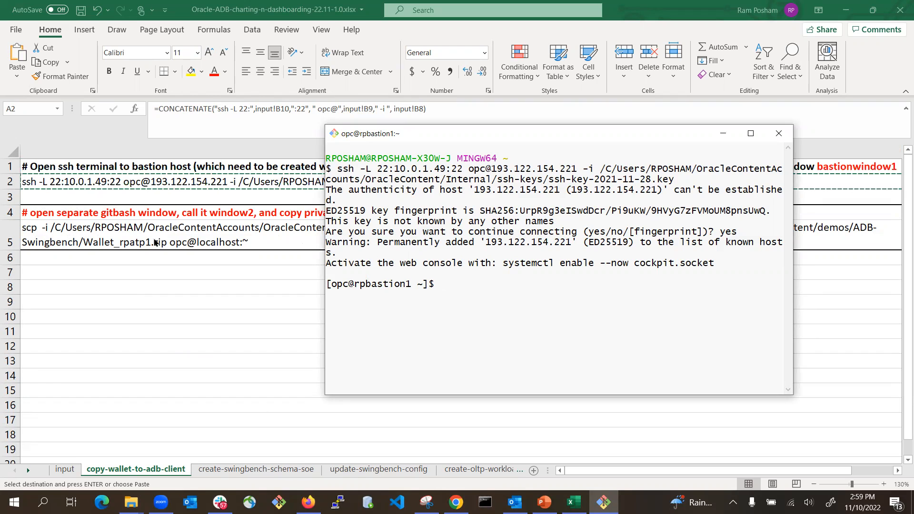
# Move the bastion terminal up and left, and start a second local Git Bash window.
pyautogui.click(162, 233)
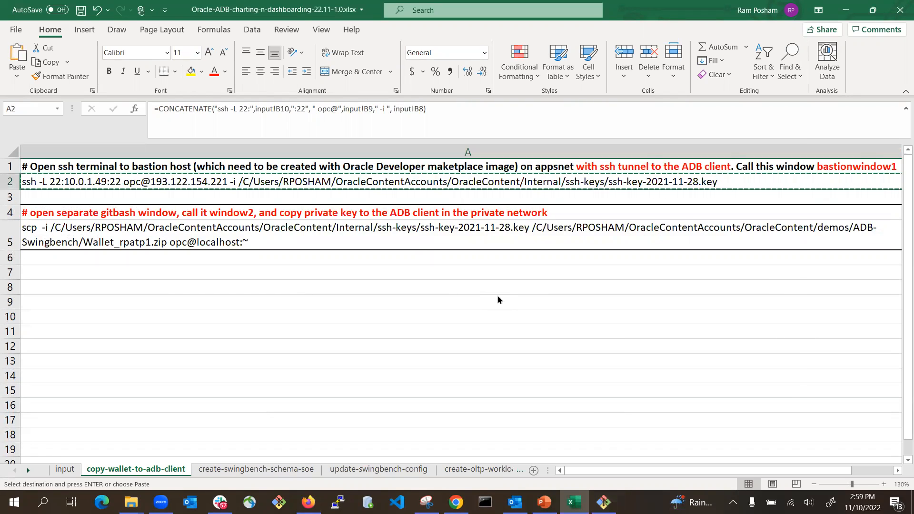
pyautogui.hotkey('alt', 'Tab')
pyautogui.moveTo(565, 131); pyautogui.dragTo(438, 73)
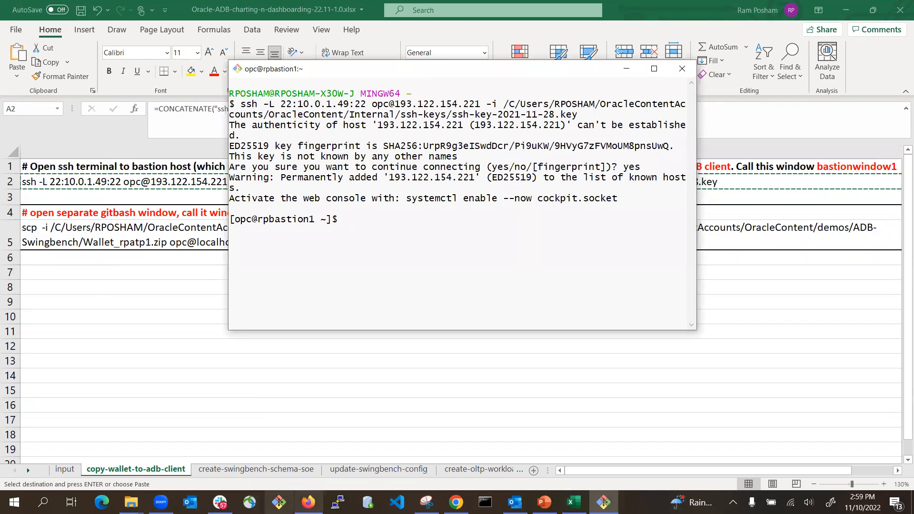
pyautogui.click(279, 502)
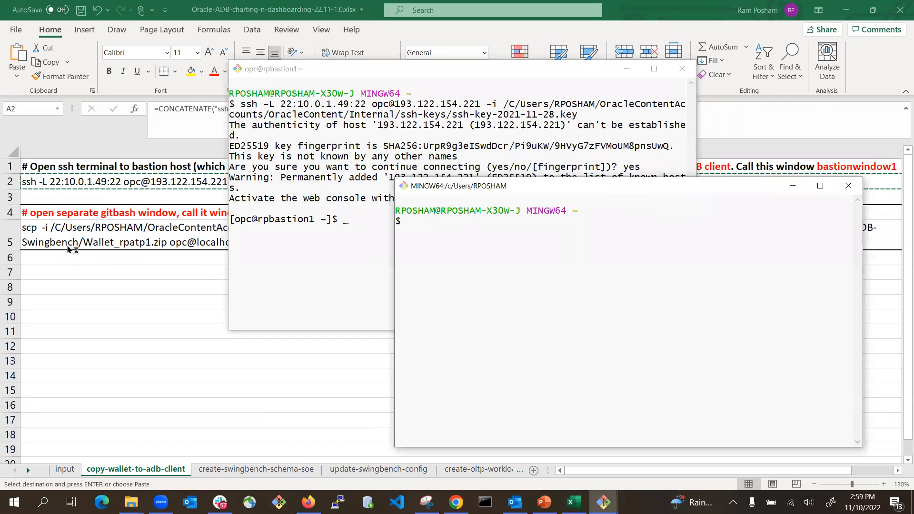
# Run the A5 scp command in the second Git Bash to copy Wallet_rpatp1.zip through the tunnel.
pyautogui.click(84, 229)
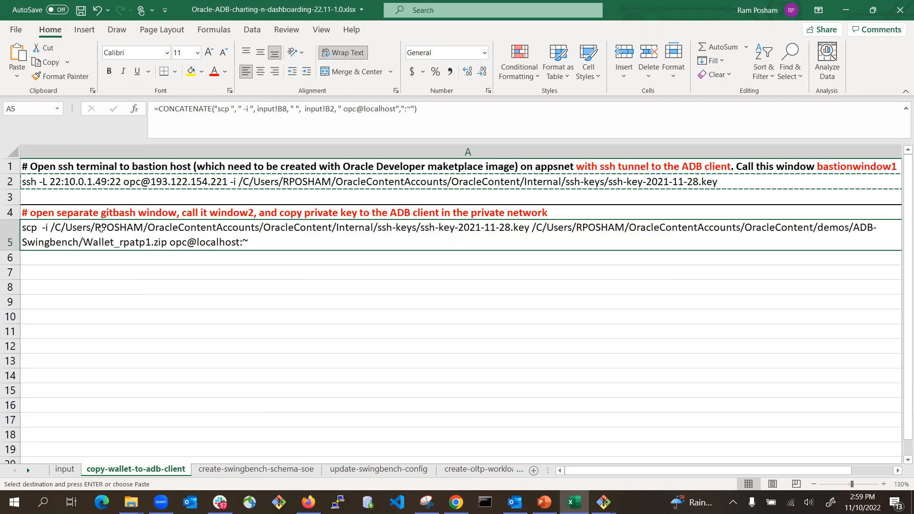
pyautogui.hotkey('ctrl', 'c')
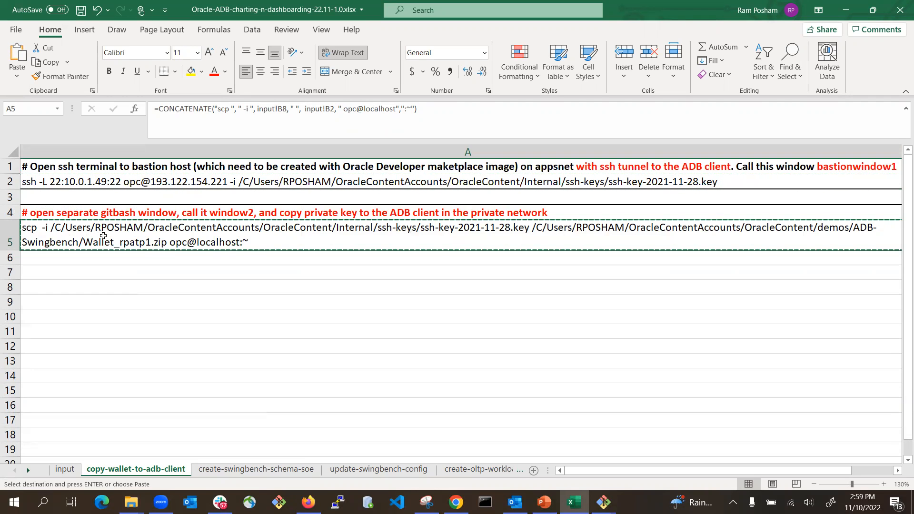
pyautogui.hotkey('alt', 'Tab')
pyautogui.rightClick(499, 273)
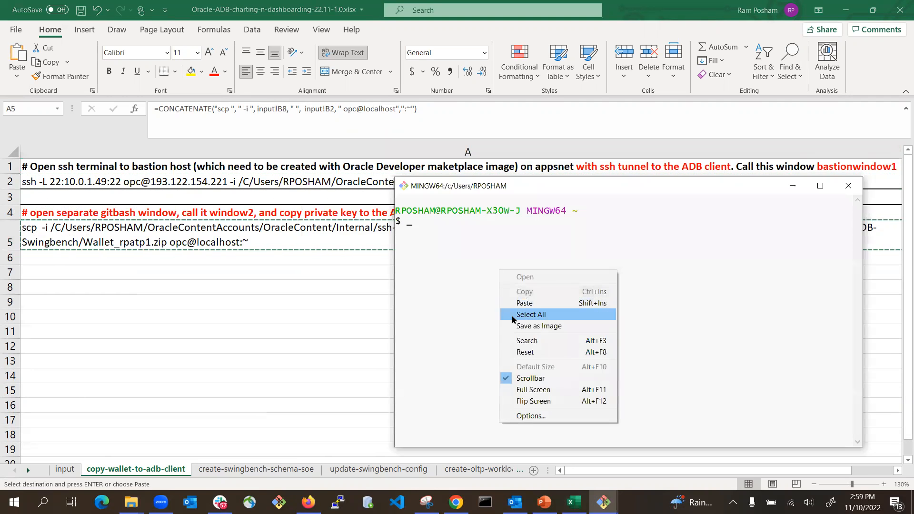
pyautogui.click(519, 303)
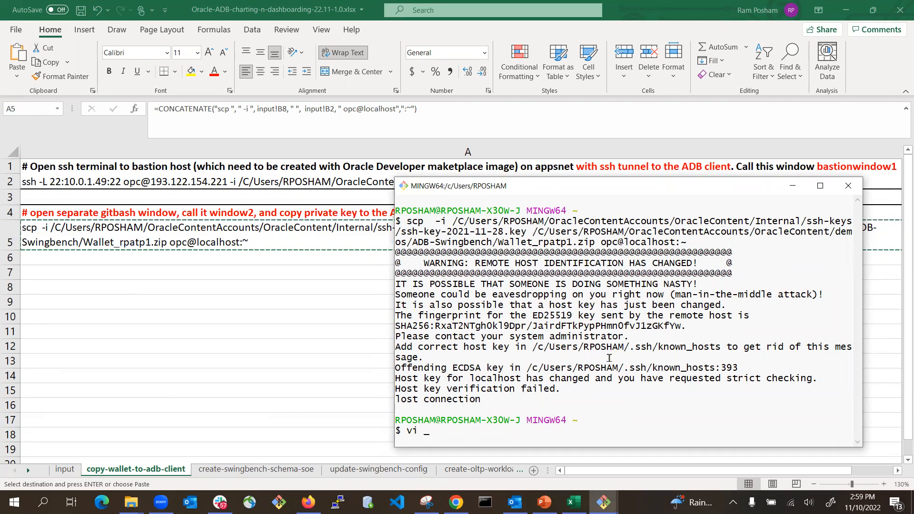
# Delete the stale localhost host key entries from known_hosts in vi and save the file.
pyautogui.doubleClick(606, 350)
pyautogui.rightClick(605, 351)
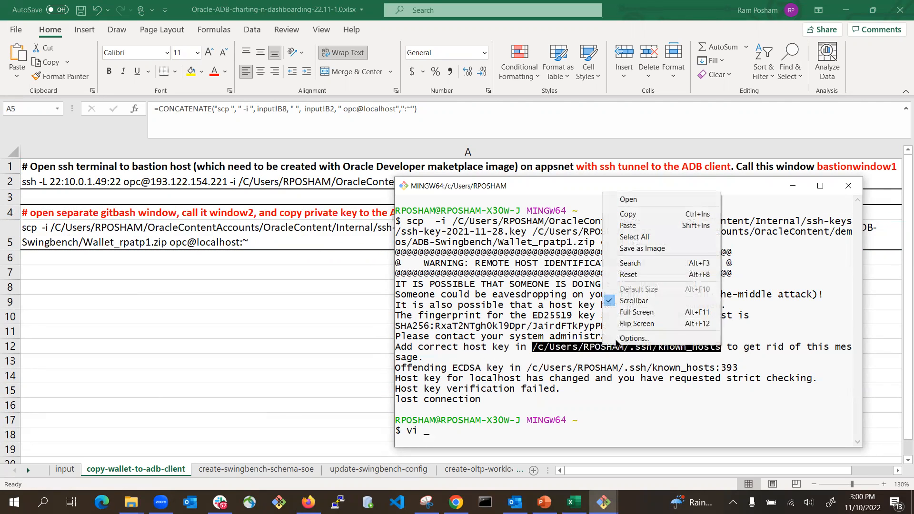
pyautogui.click(631, 215)
pyautogui.rightClick(595, 371)
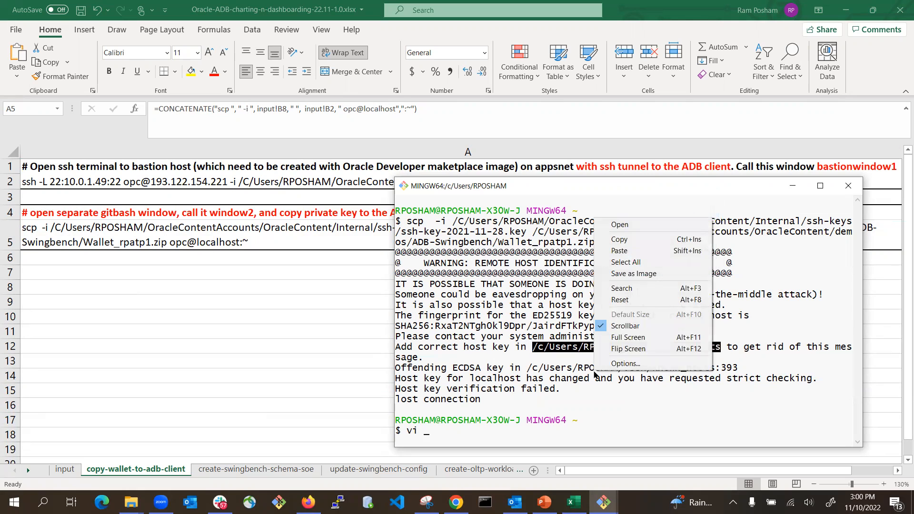
pyautogui.click(620, 251)
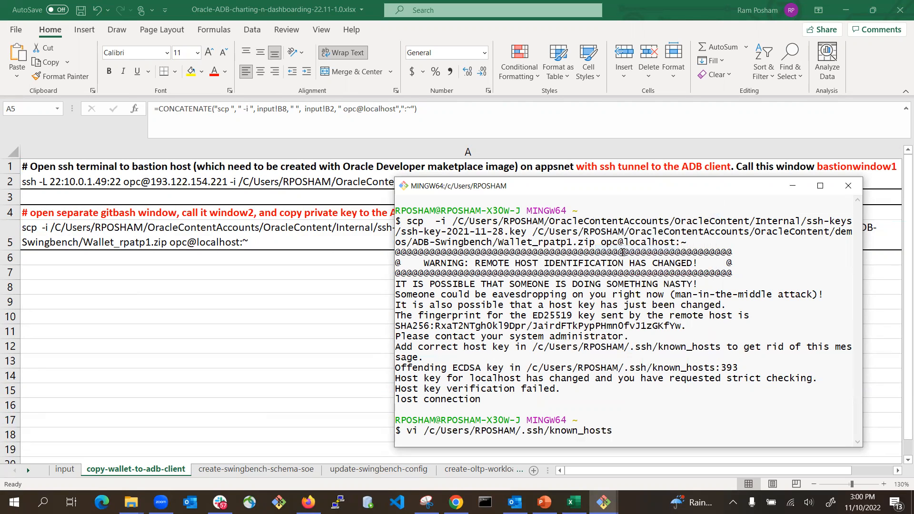
pyautogui.press('Return')
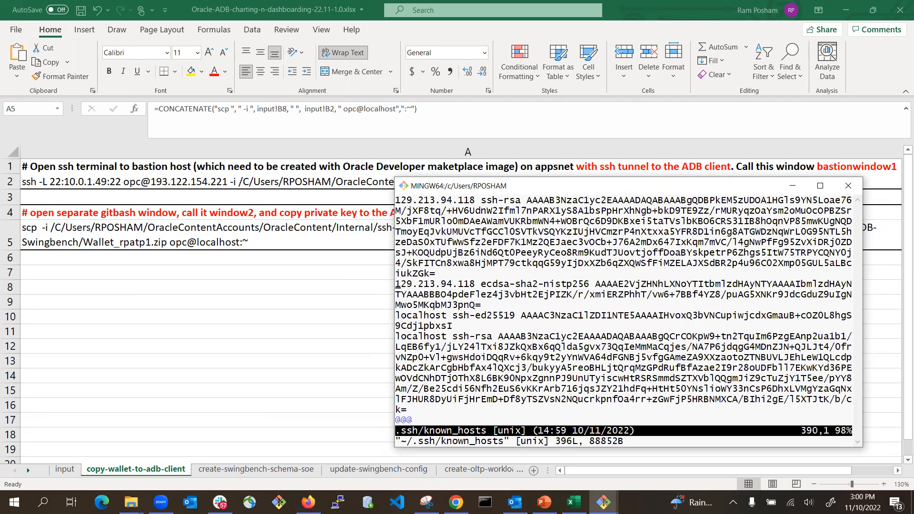
pyautogui.write('/local')
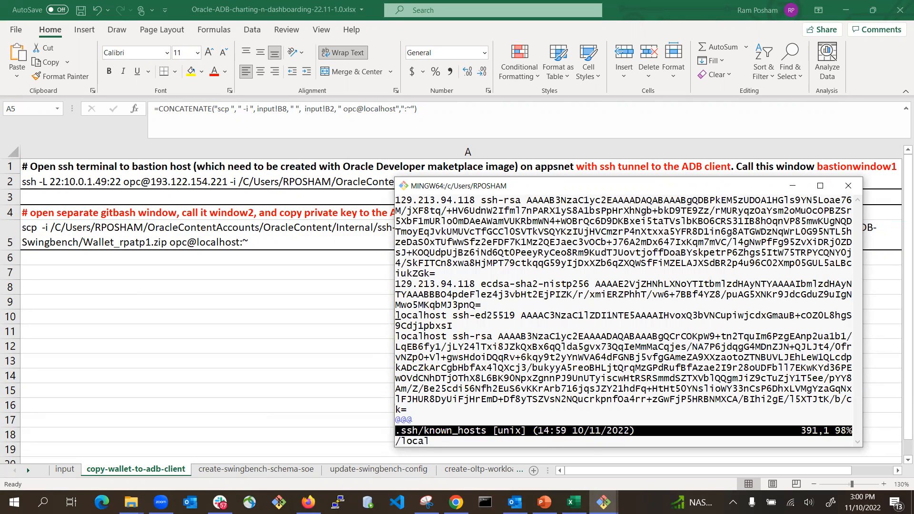
pyautogui.press('Return')
pyautogui.press('d')
pyautogui.press('d')
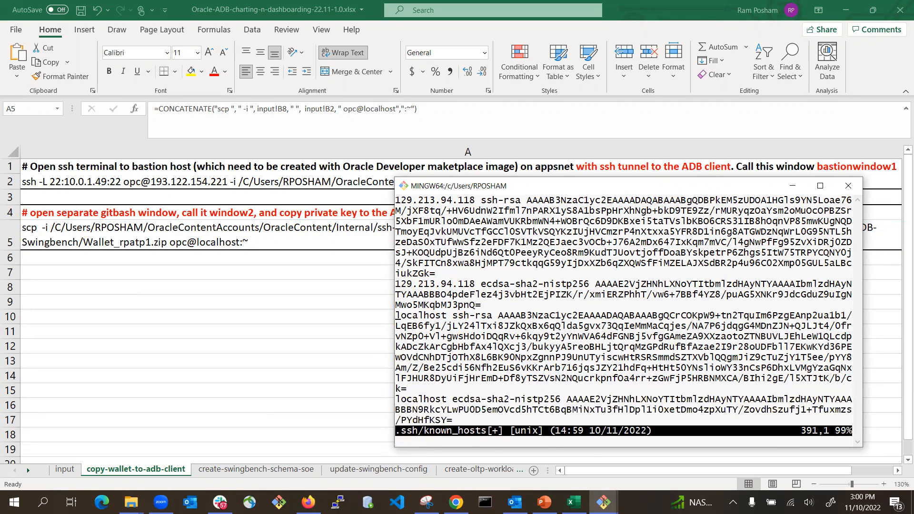
pyautogui.press('d')
pyautogui.press('d')
pyautogui.press('d')
pyautogui.press('d')
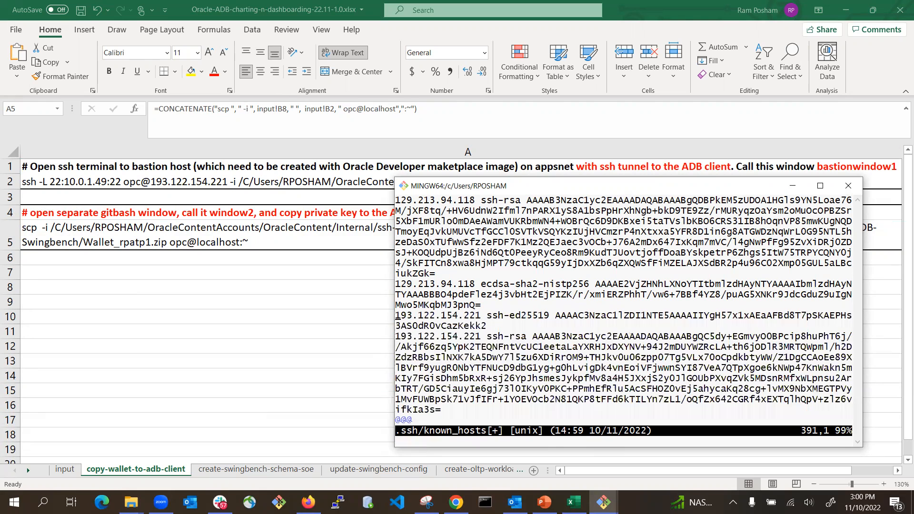
pyautogui.write('q')
pyautogui.press('Return')
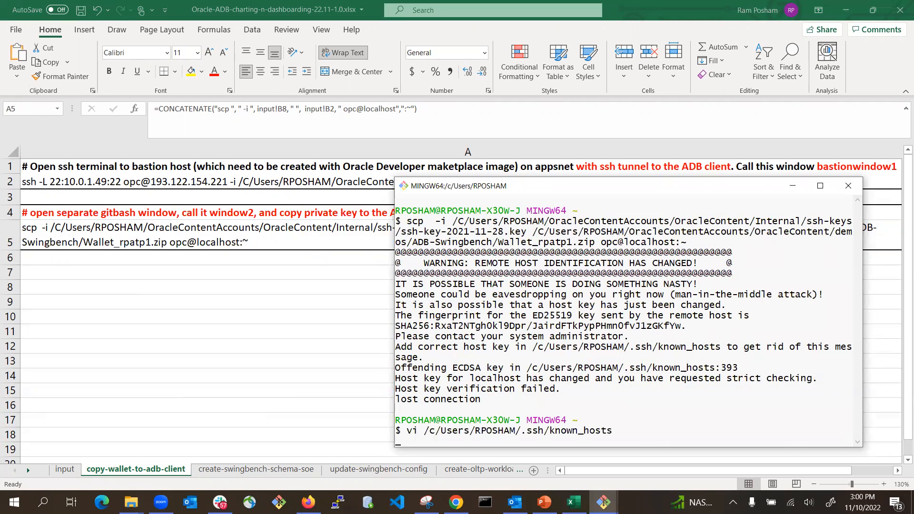
# Rerun the scp wallet copy and accept the new localhost host key.
pyautogui.press('Up')
pyautogui.press('Up')
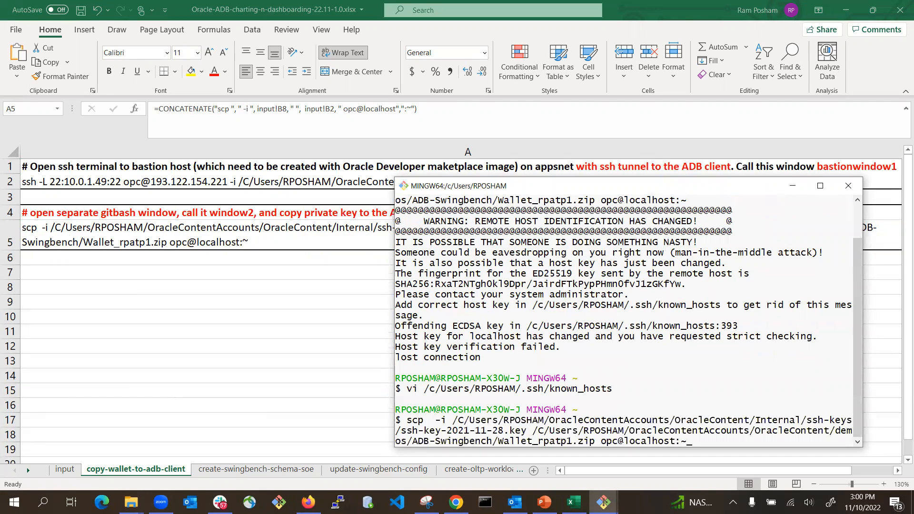
pyautogui.press('Return')
pyautogui.write('yes')
pyautogui.press('Return')
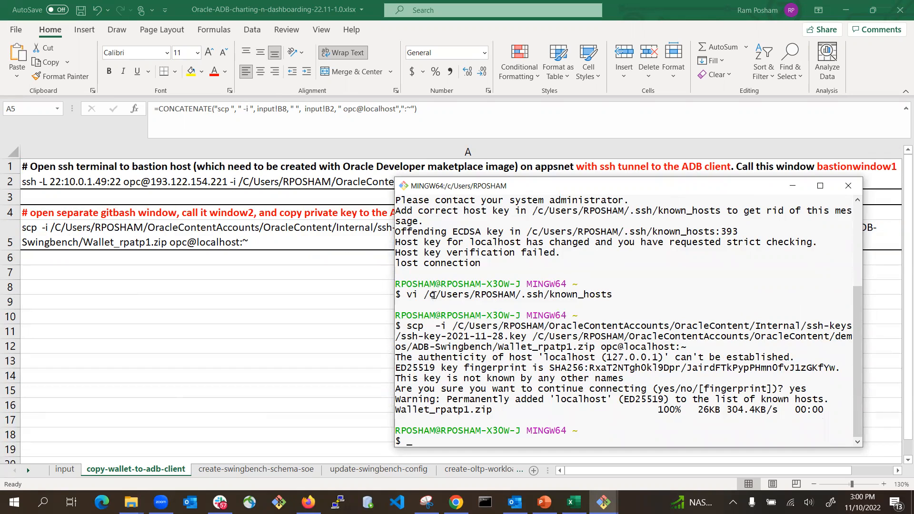
pyautogui.click(160, 303)
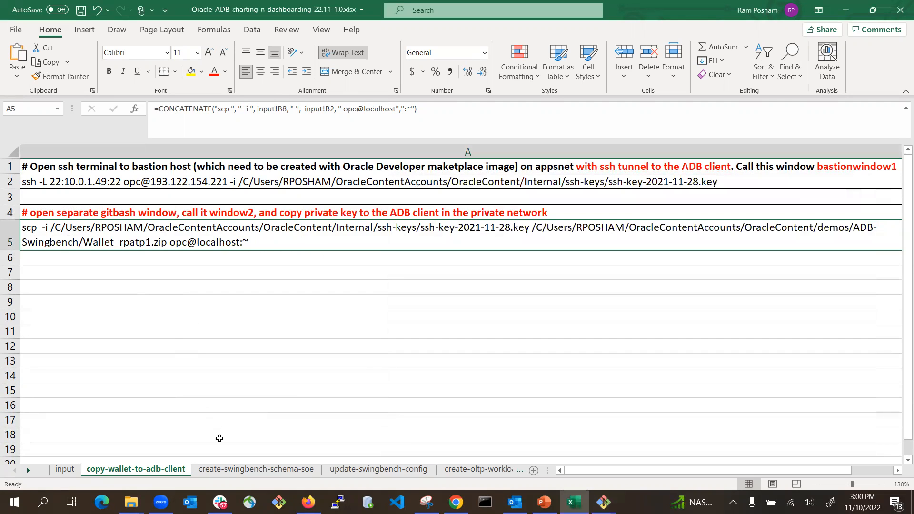
# Review the create-swingbench-schema-soe settings: user SOE, 0.1 GB, 6 connections, 00:05:00 run time.
pyautogui.click(230, 470)
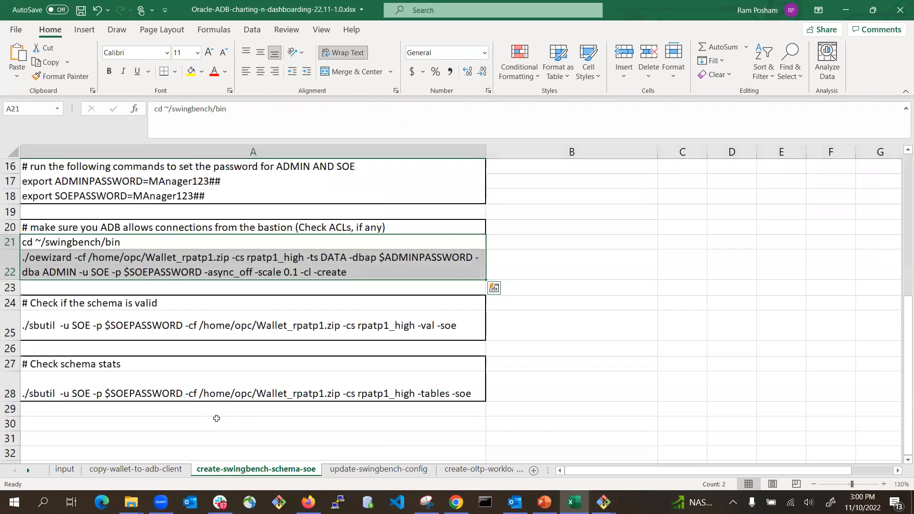
pyautogui.scroll(5, 182, 365)
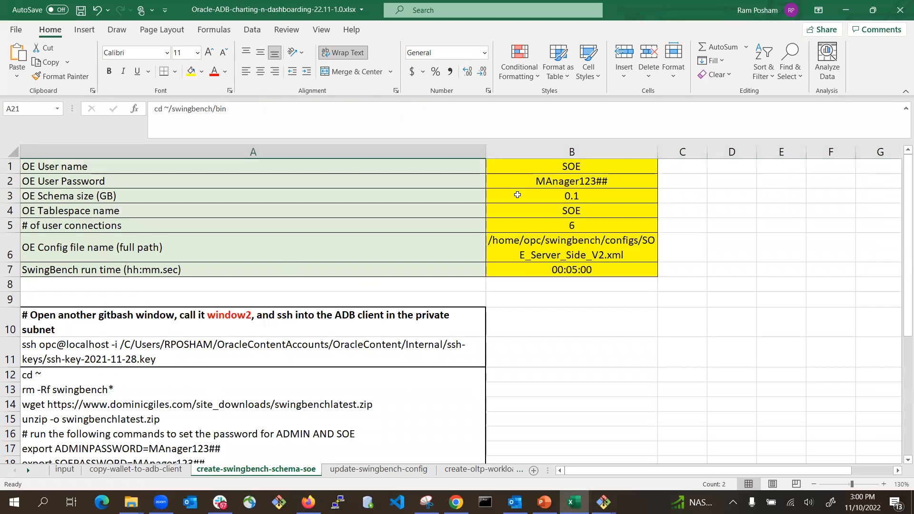
pyautogui.click(544, 170)
pyautogui.click(572, 180)
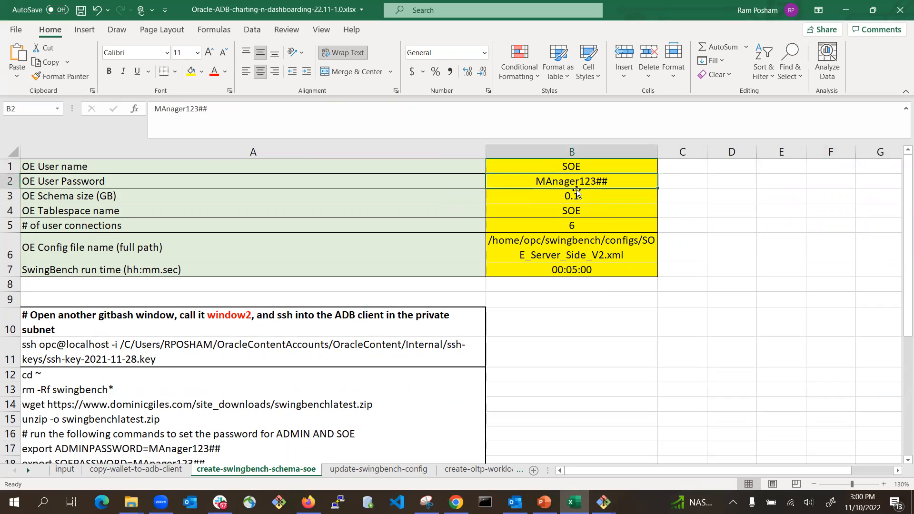
pyautogui.click(580, 196)
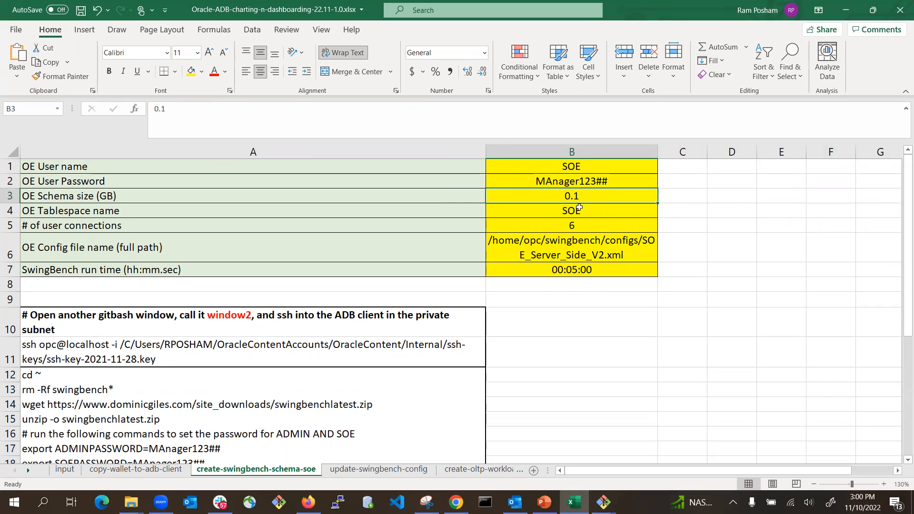
pyautogui.click(579, 210)
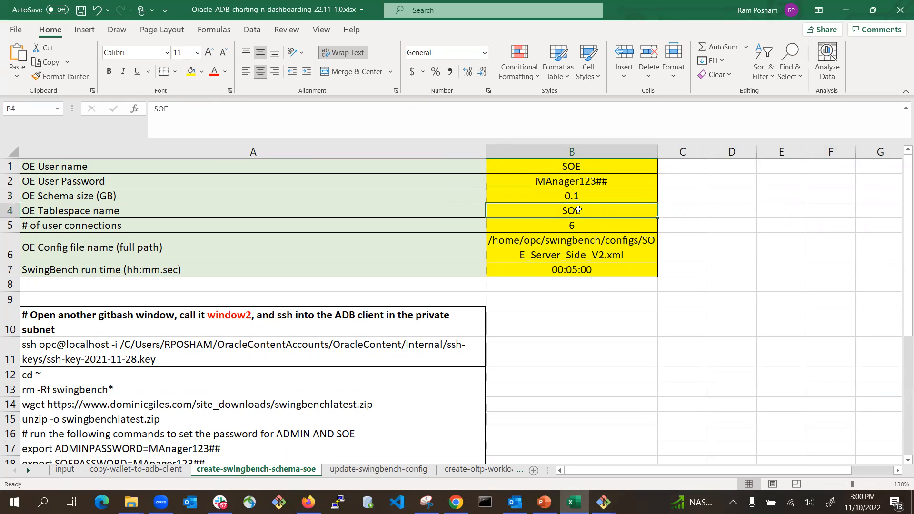
pyautogui.click(577, 228)
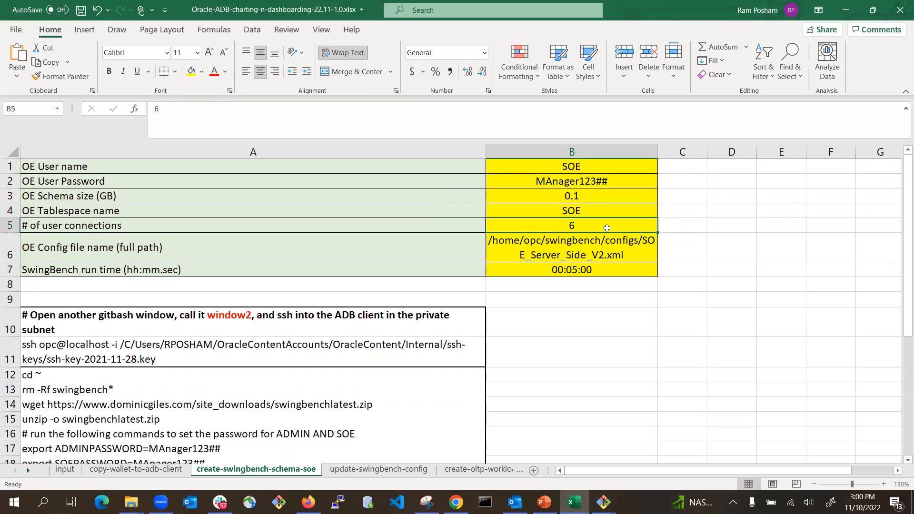
pyautogui.click(560, 252)
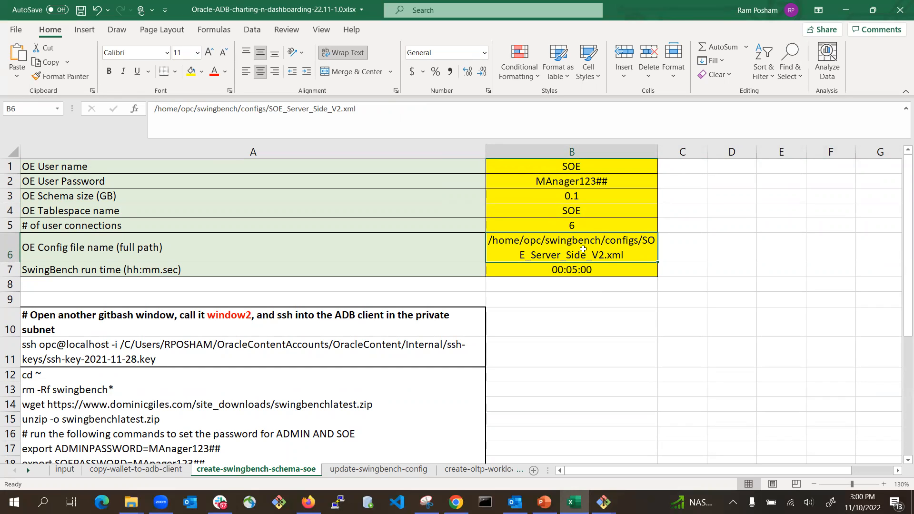
pyautogui.click(568, 271)
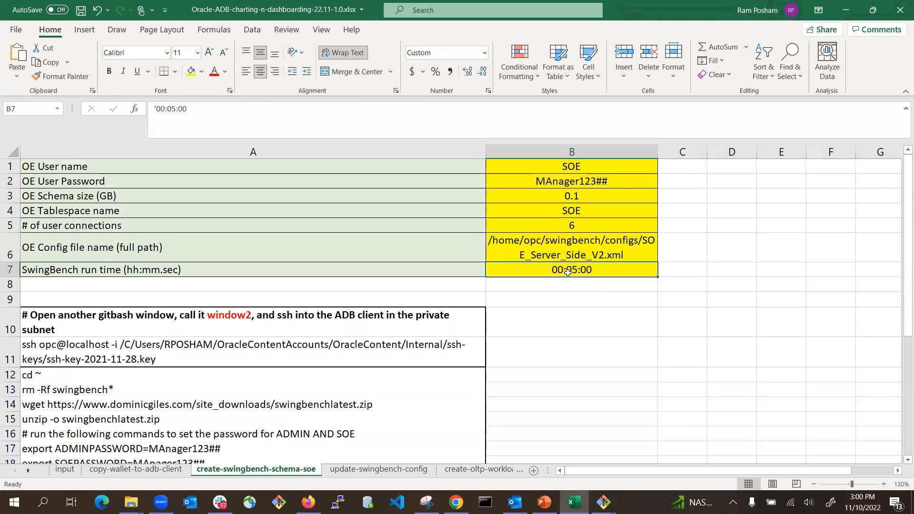
# Copy the ssh-to-ADB-client command from cell A11.
pyautogui.click(171, 353)
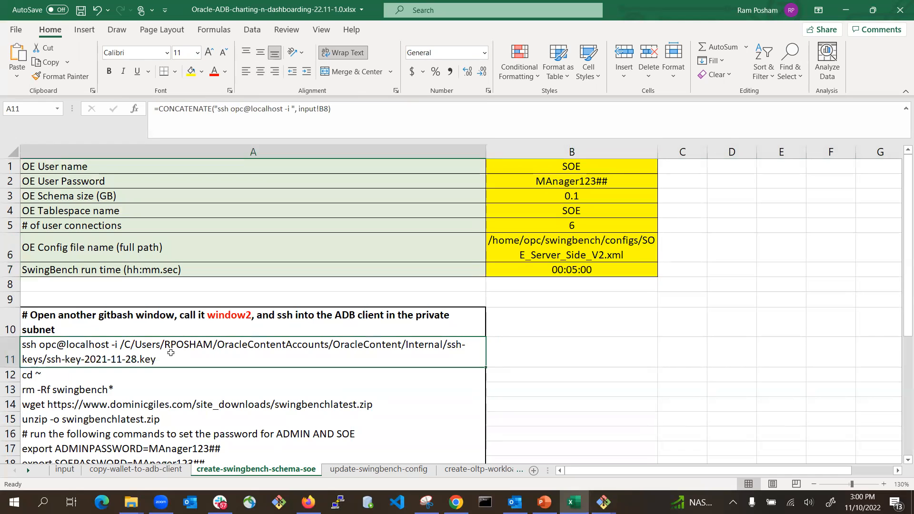
pyautogui.scroll(-2, 186, 350)
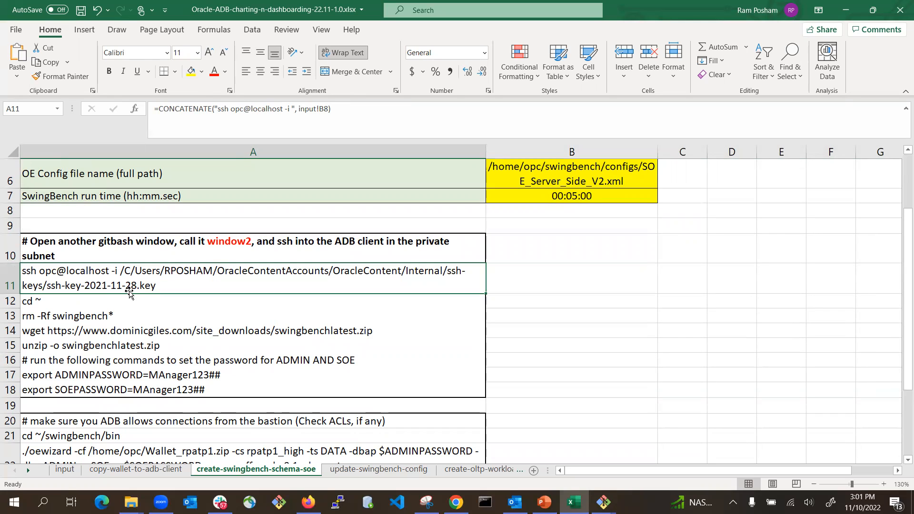
pyautogui.hotkey('ctrl', 'c')
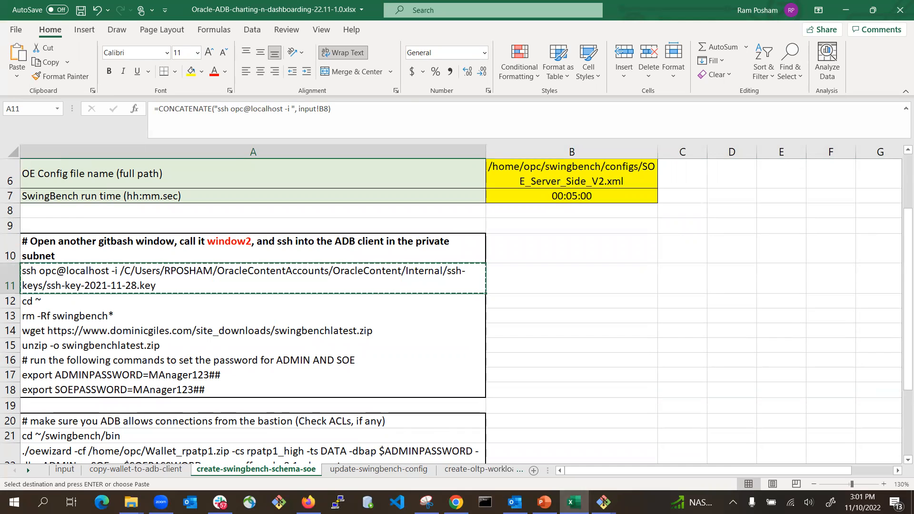
# Clear the MINGW64 terminal, log into adbclient with the A11 ssh command, and move the bastion window aside.
pyautogui.moveTo(603, 502)
pyautogui.click(645, 451)
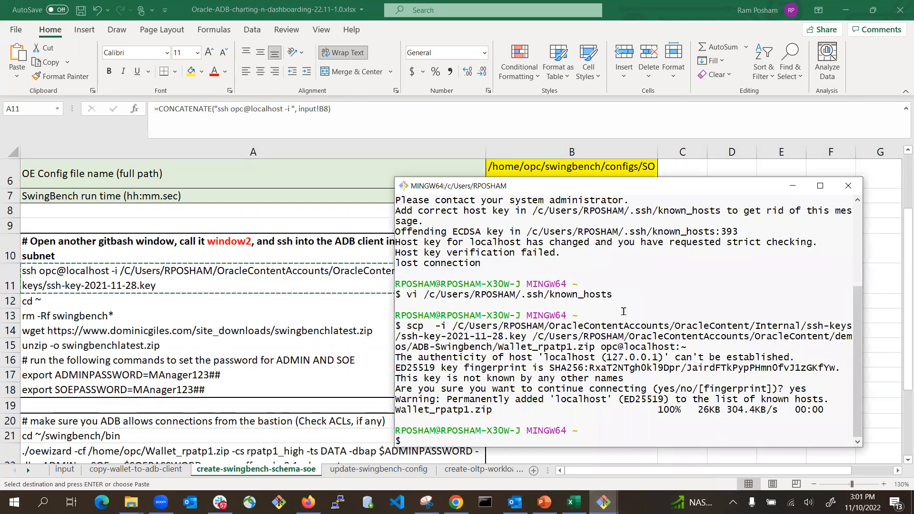
pyautogui.write('clear')
pyautogui.press('Return')
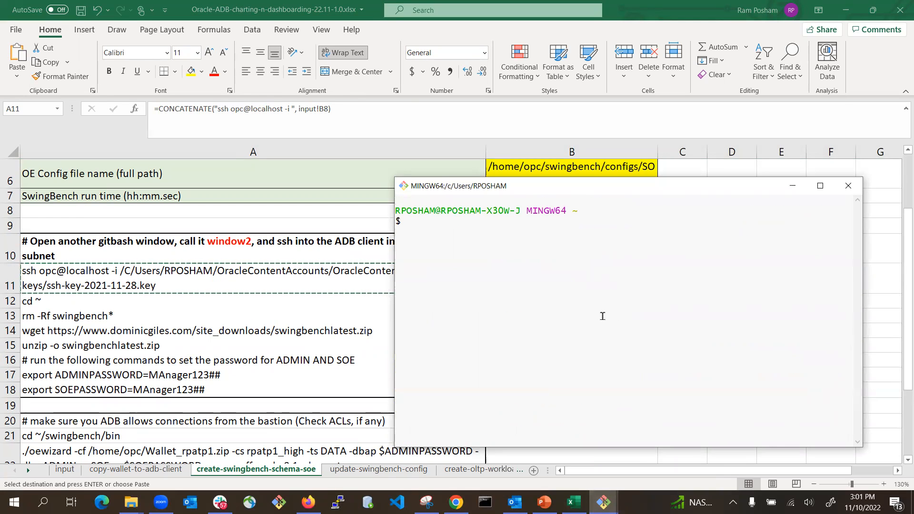
pyautogui.rightClick(547, 266)
pyautogui.click(576, 299)
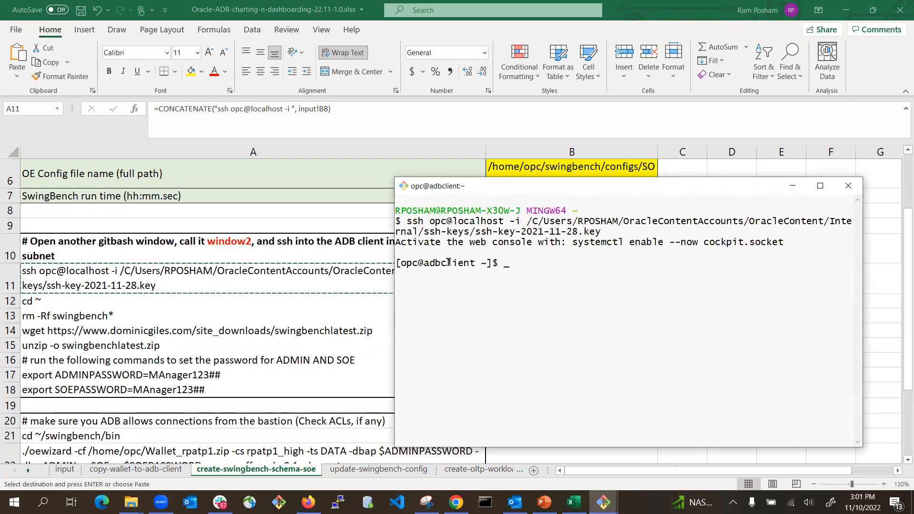
pyautogui.doubleClick(448, 261)
pyautogui.moveTo(603, 502)
pyautogui.click(539, 447)
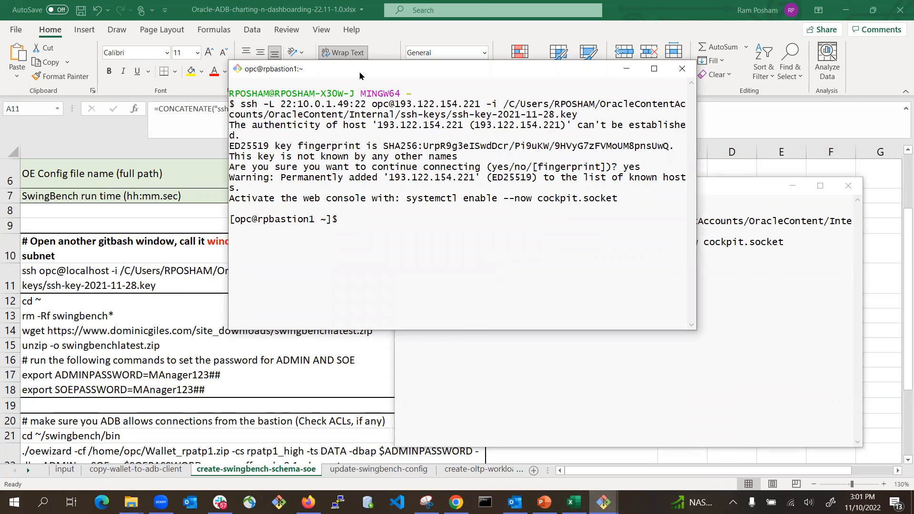
pyautogui.moveTo(359, 76); pyautogui.dragTo(138, 27)
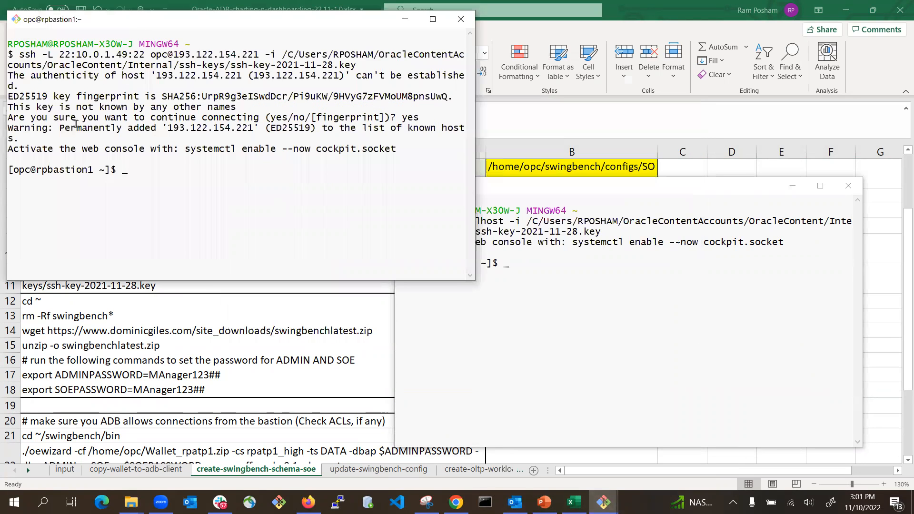
pyautogui.click(561, 320)
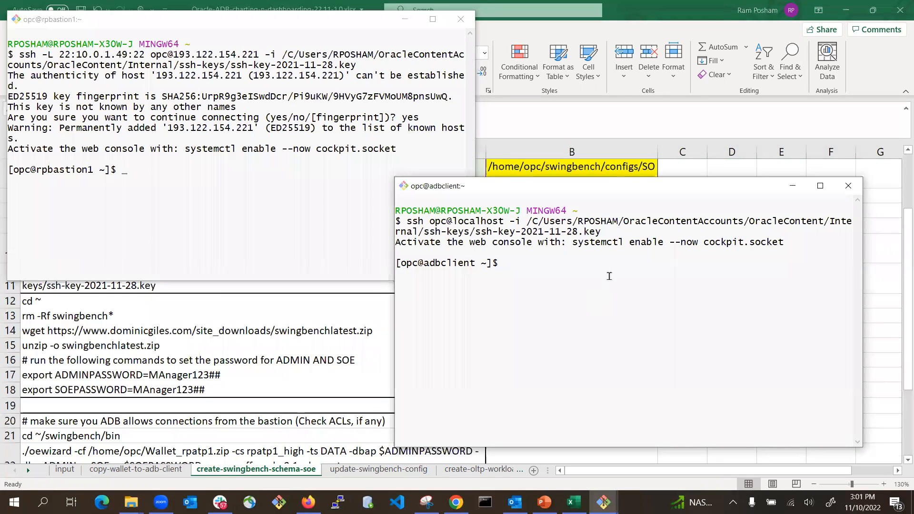
# Run the A12–A18 swingbench cleanup, download, unzip and ADMIN/SOE password-export commands on adbclient.
pyautogui.click(279, 337)
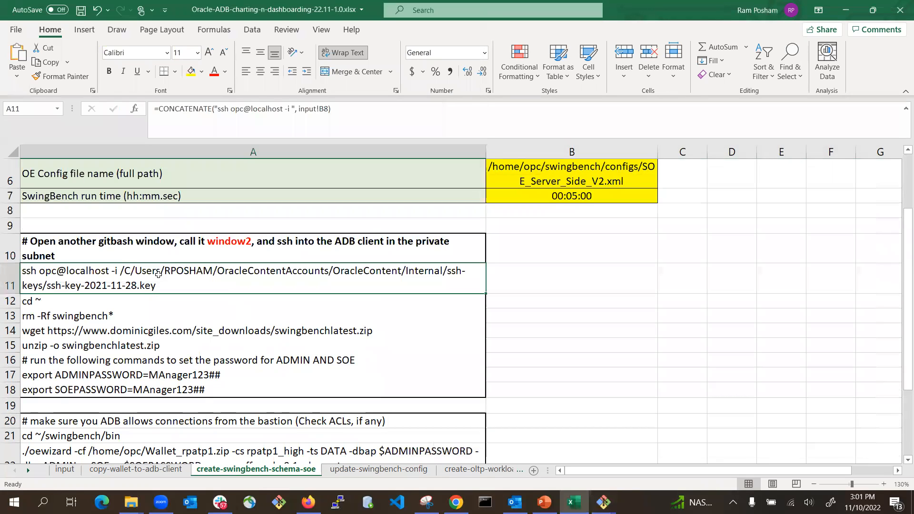
pyautogui.click(90, 304)
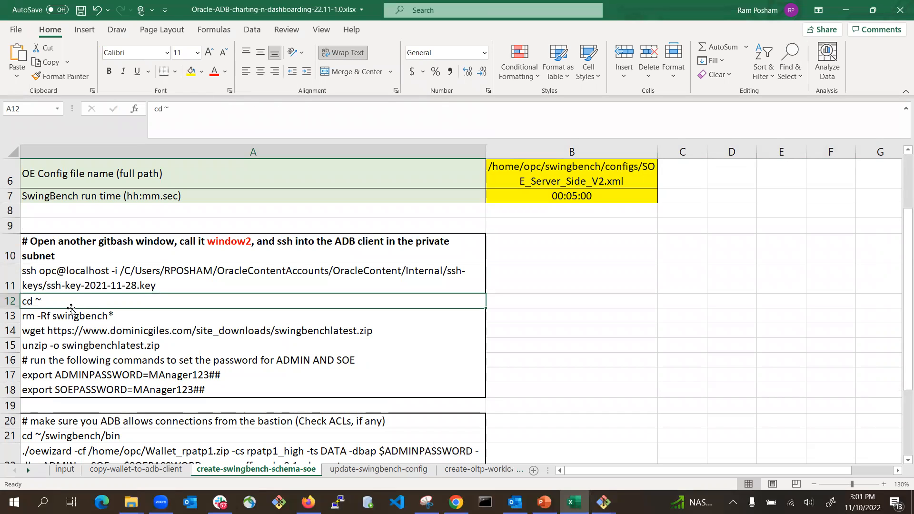
pyautogui.moveTo(72, 301); pyautogui.dragTo(79, 316)
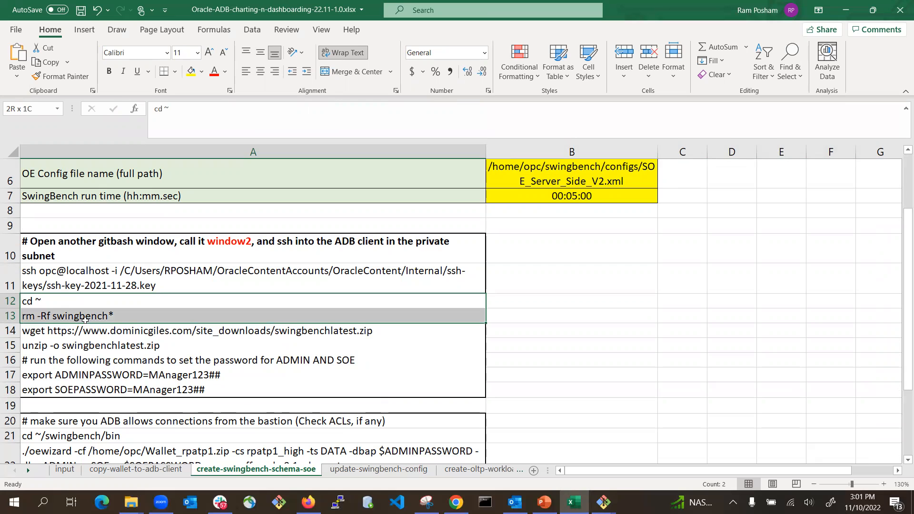
pyautogui.moveTo(84, 319); pyautogui.dragTo(115, 384)
pyautogui.hotkey('ctrl', 'c')
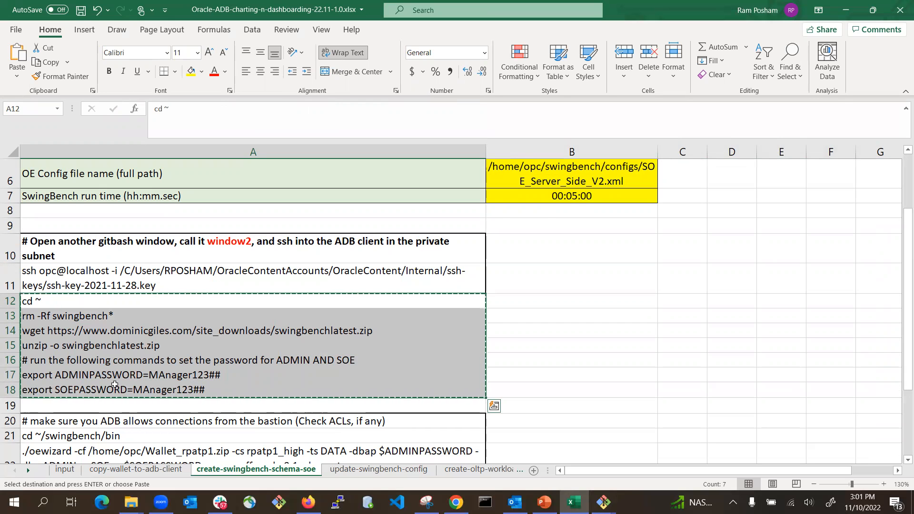
pyautogui.click(603, 501)
pyautogui.rightClick(609, 301)
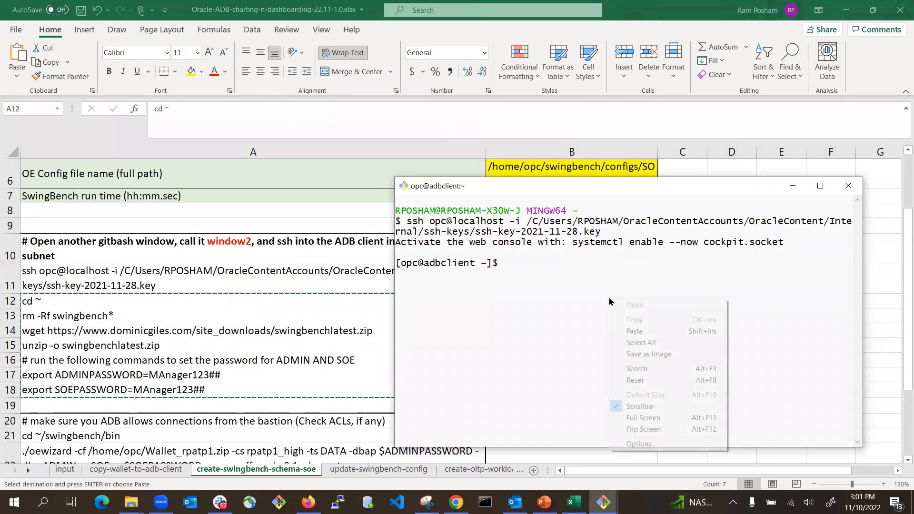
pyautogui.click(634, 331)
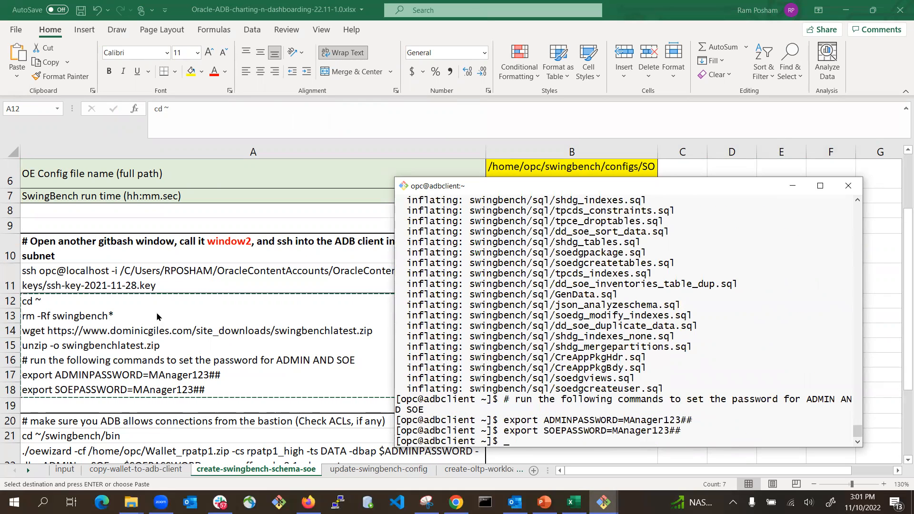
pyautogui.click(151, 328)
pyautogui.scroll(-1, 151, 328)
pyautogui.scroll(-3, 152, 328)
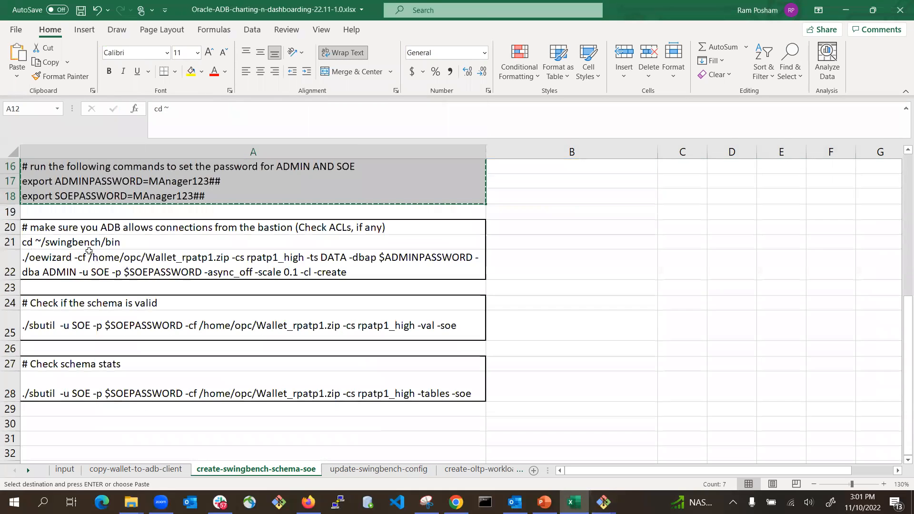
# Run the A20:A22 oewizard commands on adbclient to build the SOE schema at scale 0.1.
pyautogui.moveTo(83, 243); pyautogui.dragTo(90, 265)
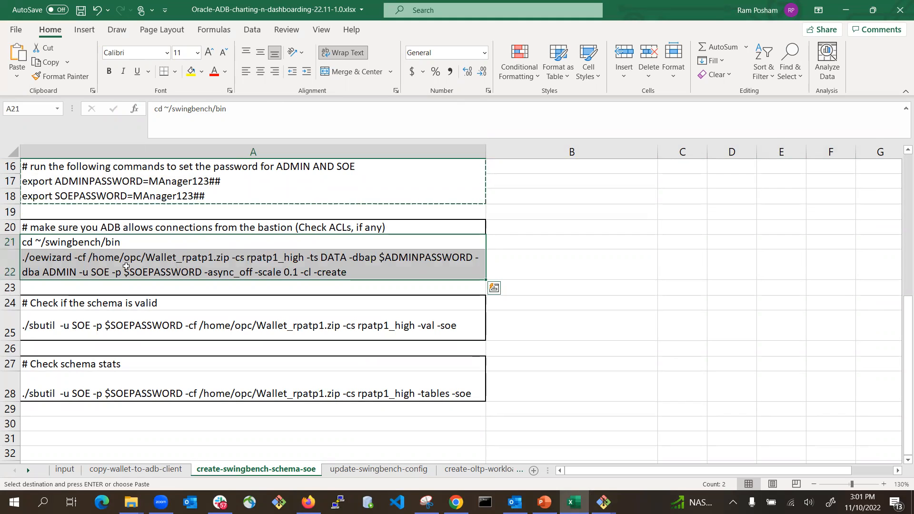
pyautogui.click(47, 263)
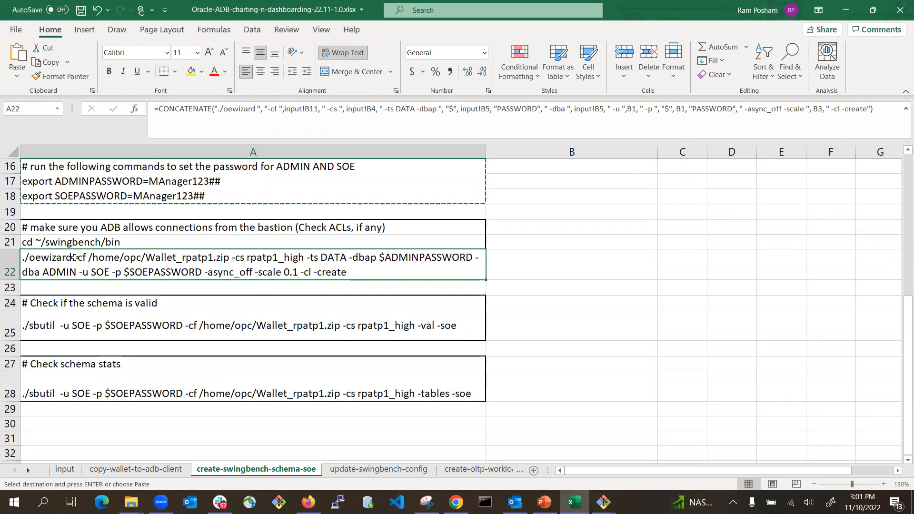
pyautogui.click(137, 233)
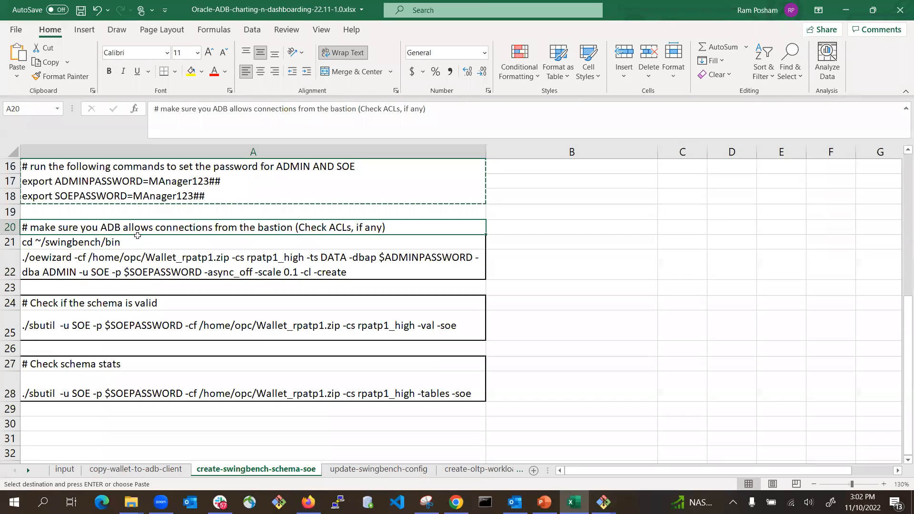
pyautogui.keyDown('shift'); pyautogui.click(139, 272); pyautogui.keyUp('shift')
pyautogui.hotkey('ctrl', 'c')
pyautogui.hotkey('alt', 'Tab')
pyautogui.rightClick(670, 309)
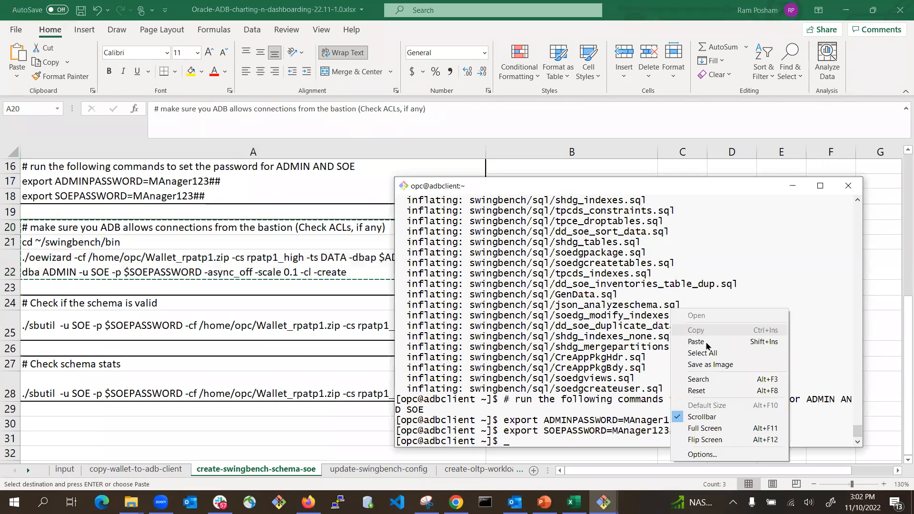
pyautogui.click(704, 343)
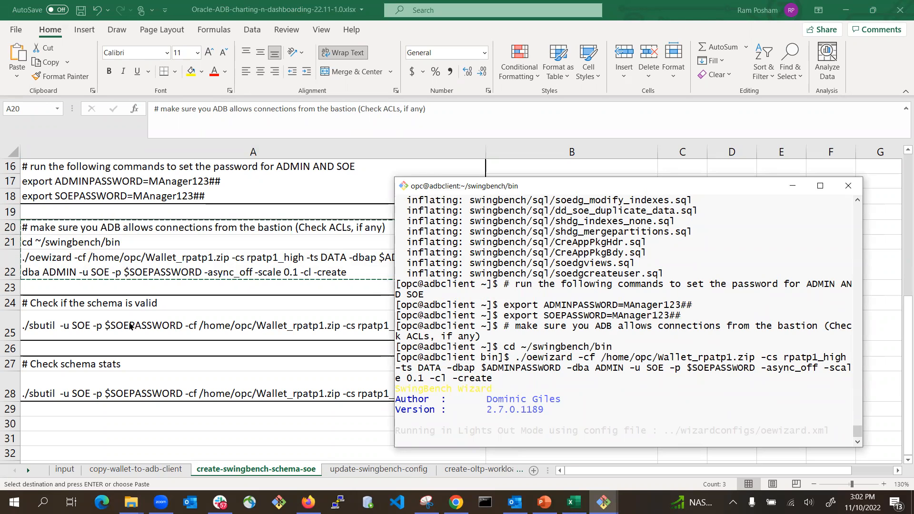
pyautogui.hotkey('alt', 'Tab')
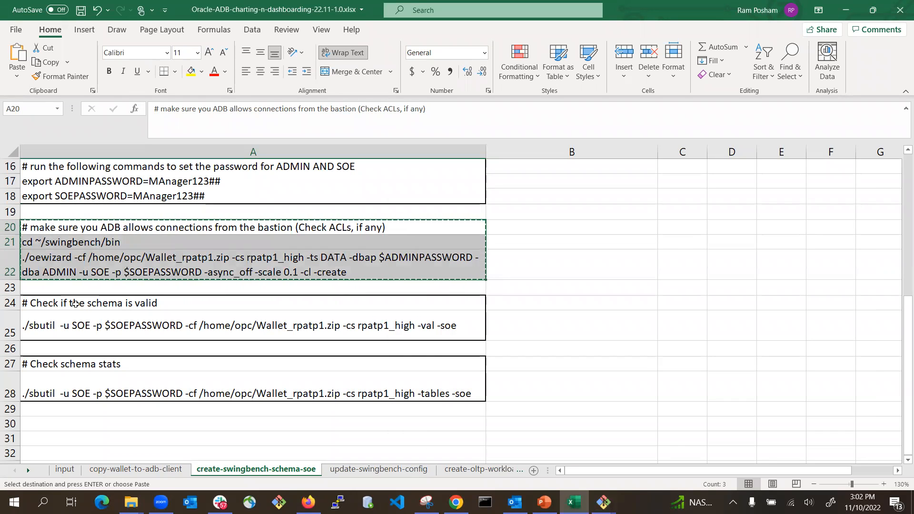
# Copy the A25 sbutil -val -soe validation command while oewizard finishes.
pyautogui.click(74, 322)
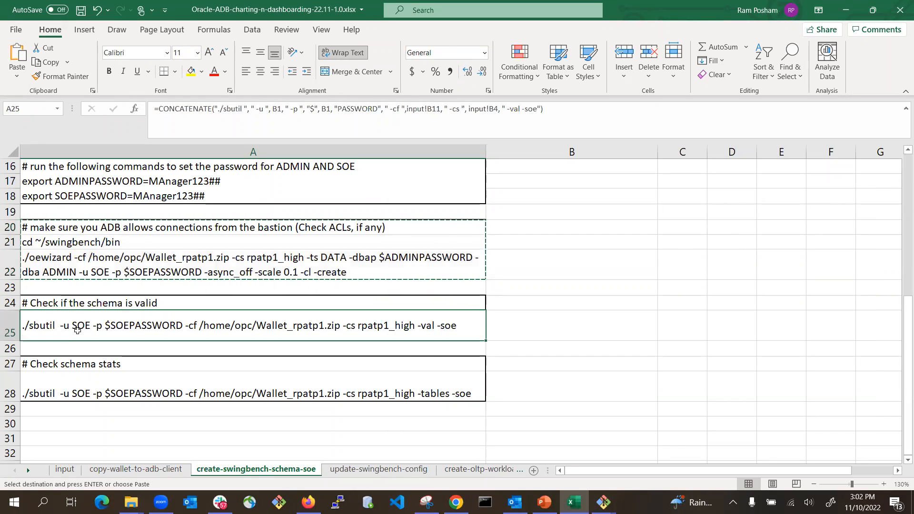
pyautogui.hotkey('ctrl', 'c')
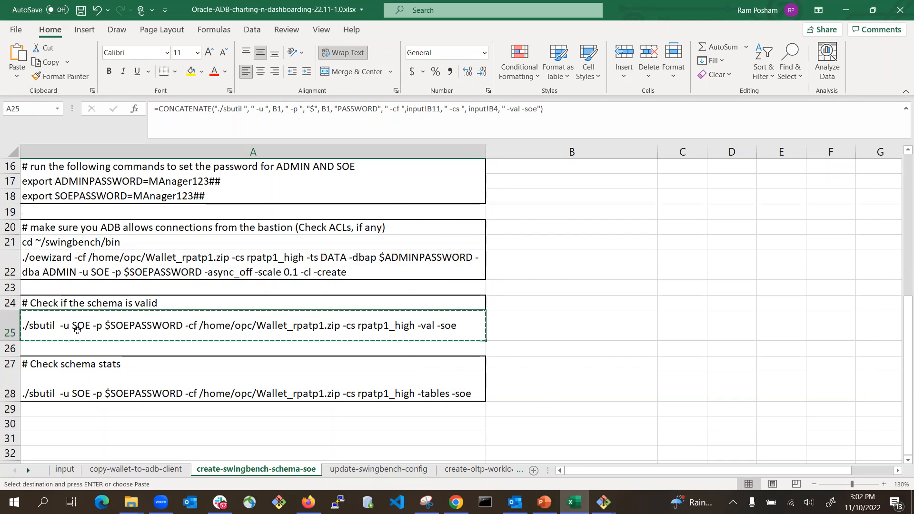
pyautogui.hotkey('alt', 'Tab')
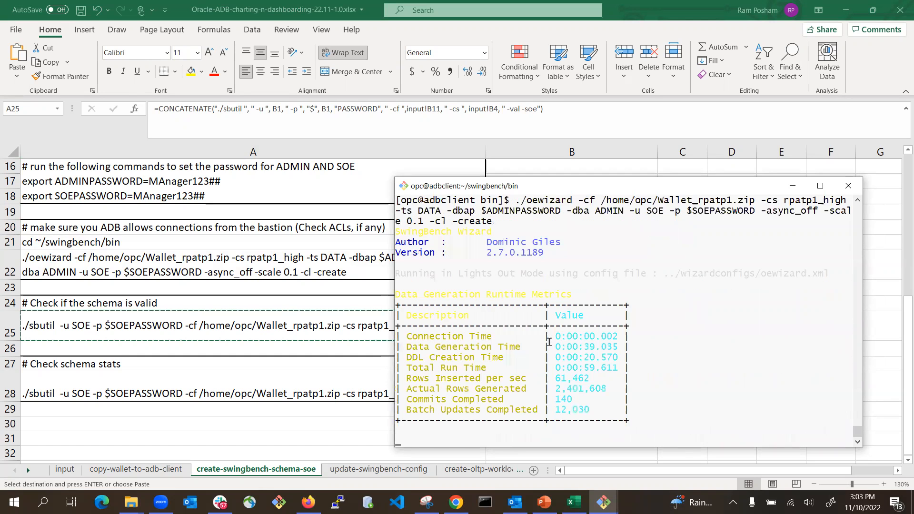
# Review the wizard's rows-per-second, 2,401,608 rows generated and 59.611 run time figures.
pyautogui.scroll(4, 575, 288)
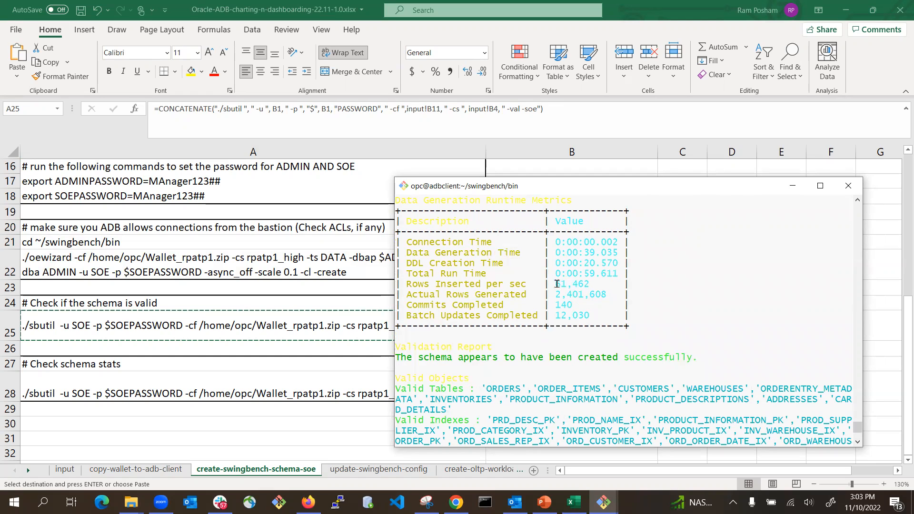
pyautogui.moveTo(551, 283); pyautogui.dragTo(609, 284)
pyautogui.click(649, 303)
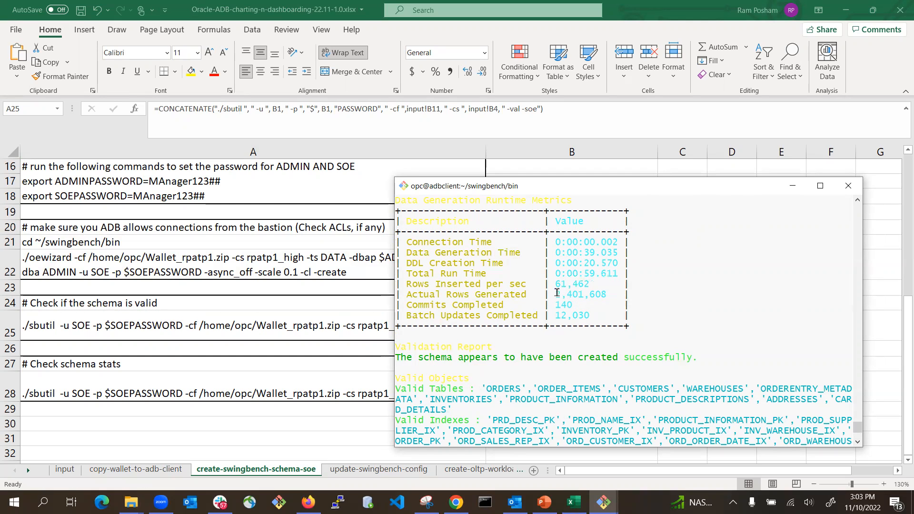
pyautogui.moveTo(546, 294); pyautogui.dragTo(625, 294)
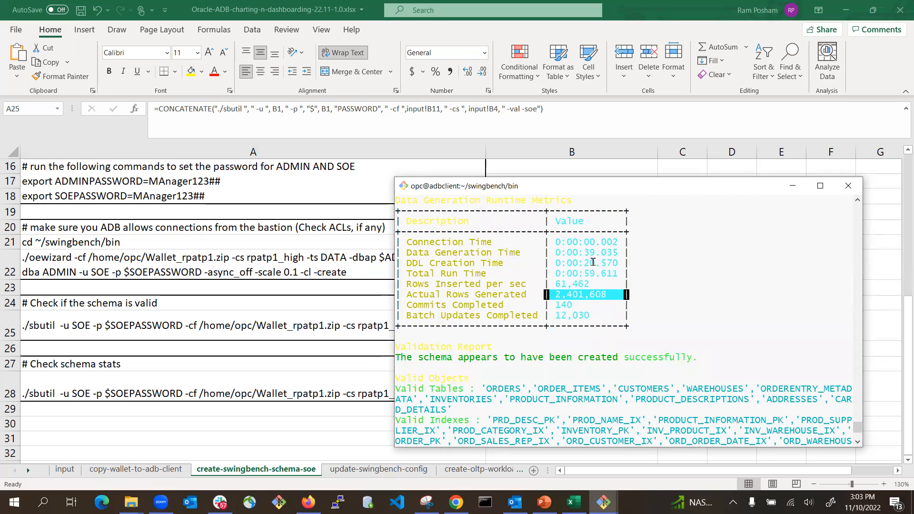
pyautogui.moveTo(585, 273); pyautogui.dragTo(641, 278)
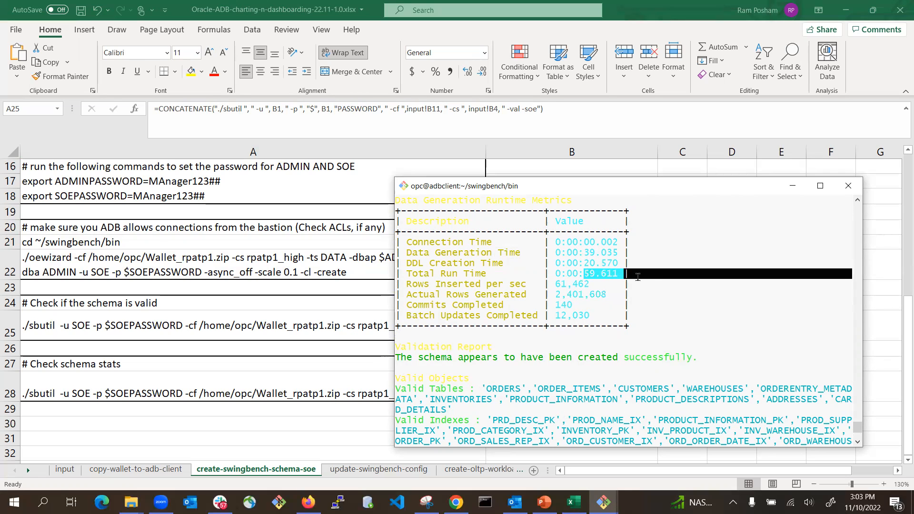
pyautogui.click(669, 305)
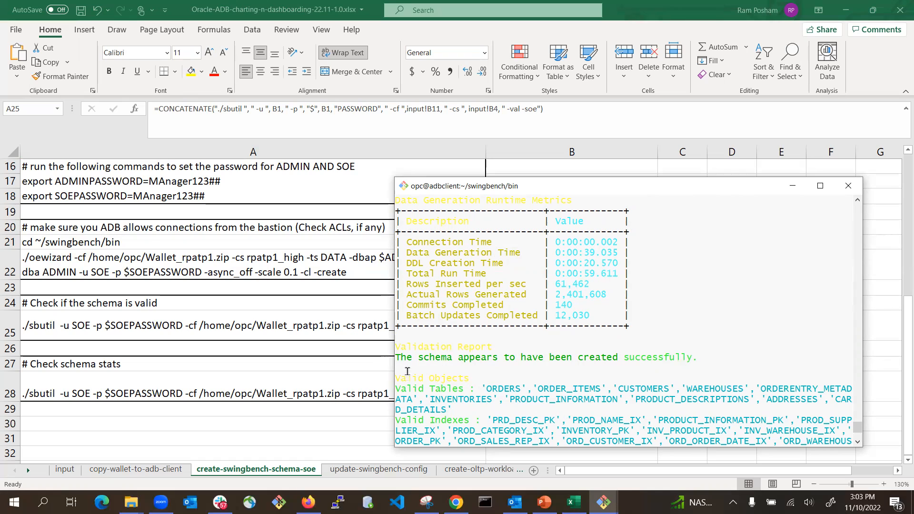
pyautogui.click(148, 328)
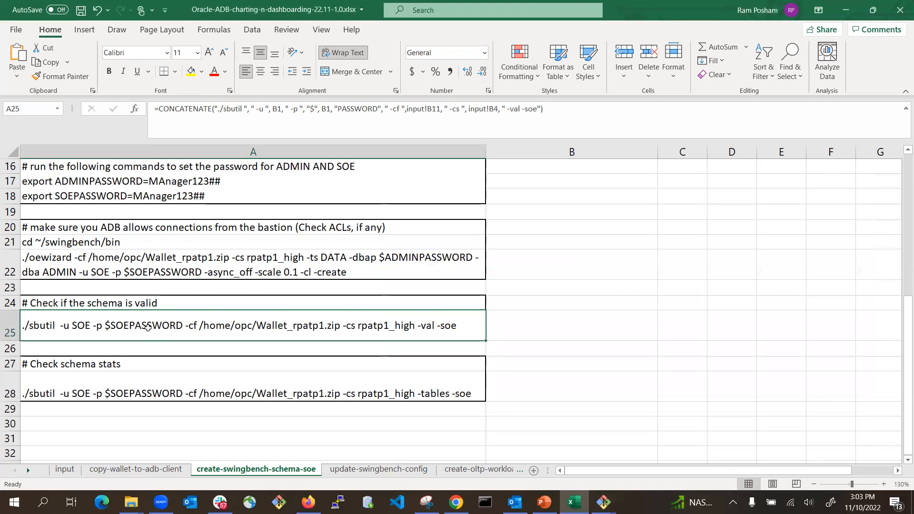
# Run sbutil -val -soe, confirming 10 tables, 26 indexes, 5 sequences and 2 views are valid.
pyautogui.hotkey('ctrl', 'c')
pyautogui.hotkey('alt', 'Tab')
pyautogui.scroll(-4, 671, 312)
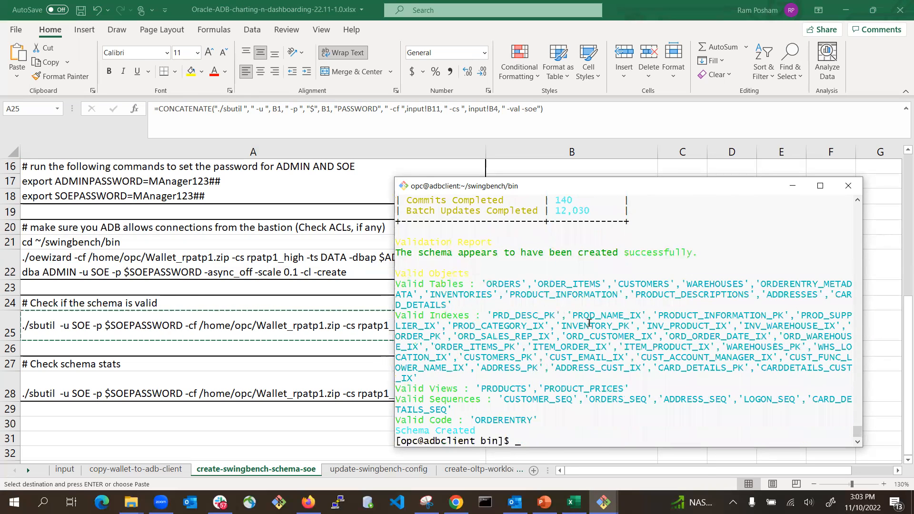
pyautogui.rightClick(588, 323)
pyautogui.click(624, 356)
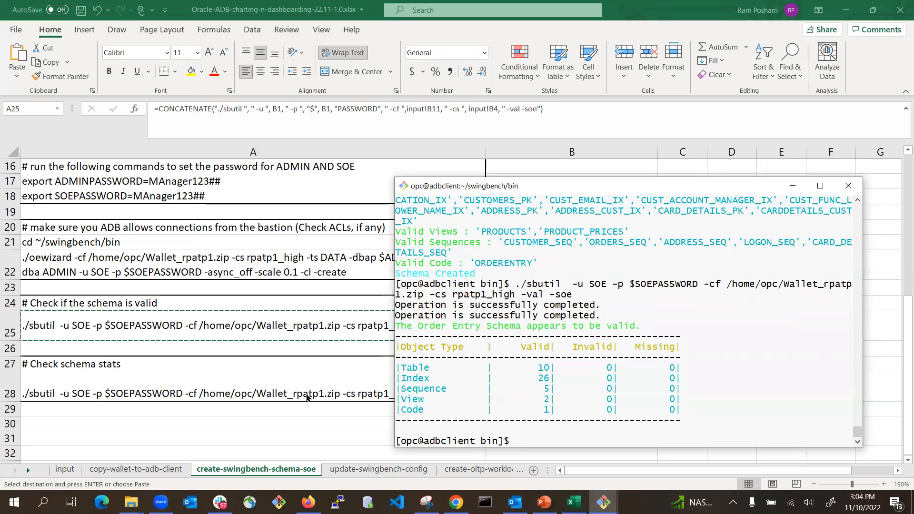
pyautogui.click(152, 387)
# Run the A28 sbutil -tables -soe command and review ORDER_ITEMS' 717,201 rows and 135.7MB total.
pyautogui.click(155, 387)
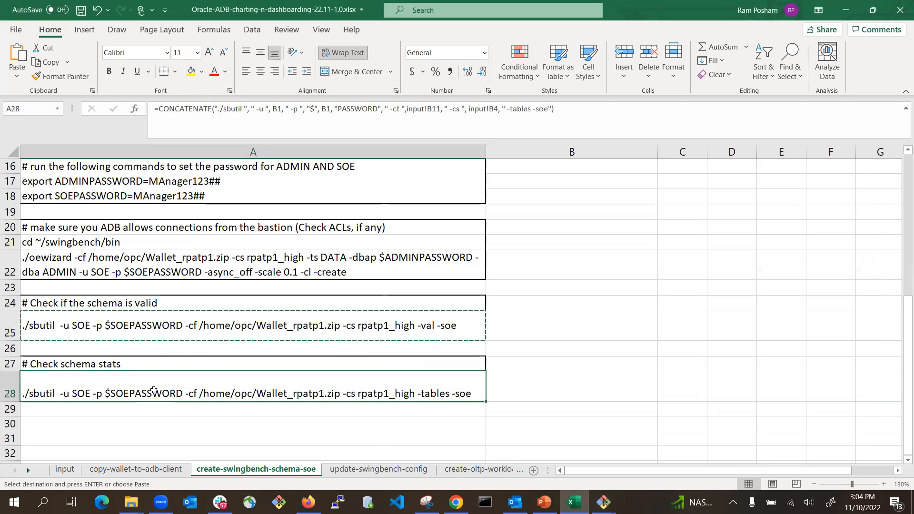
pyautogui.hotkey('ctrl', 'c')
pyautogui.hotkey('alt', 'Tab')
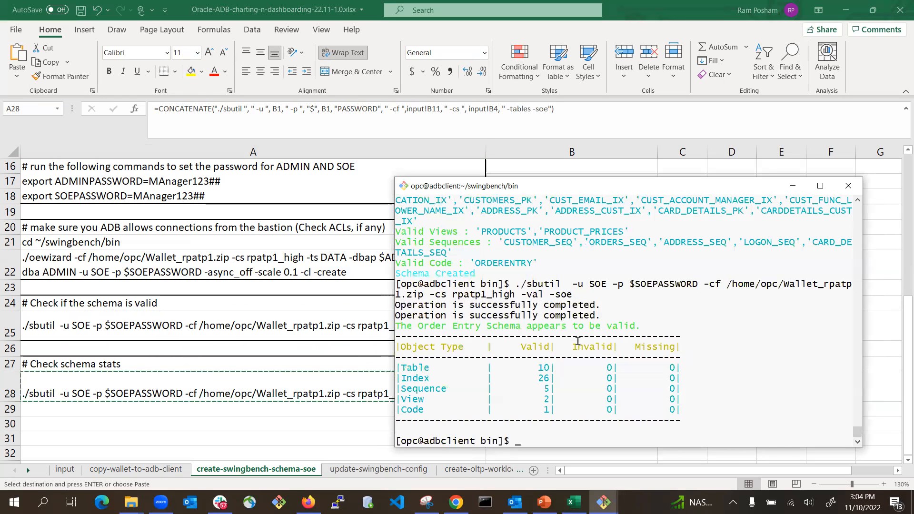
pyautogui.rightClick(560, 232)
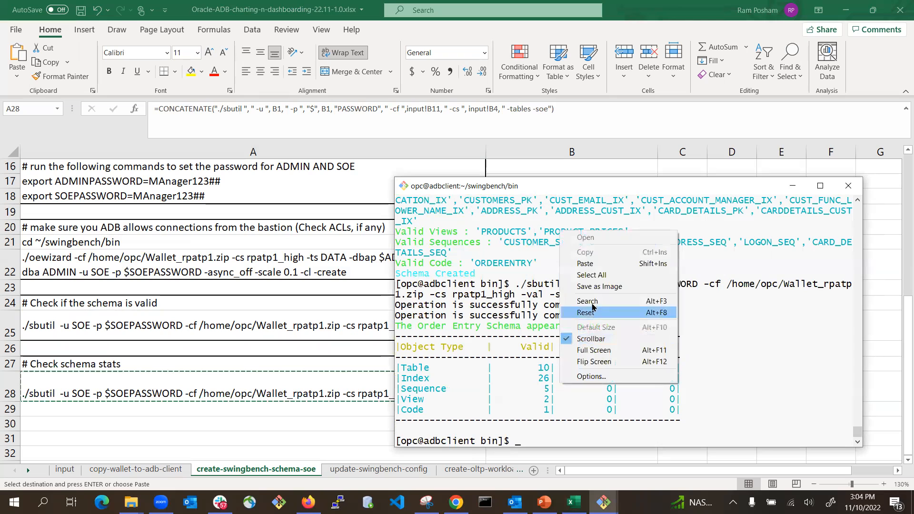
pyautogui.click(585, 263)
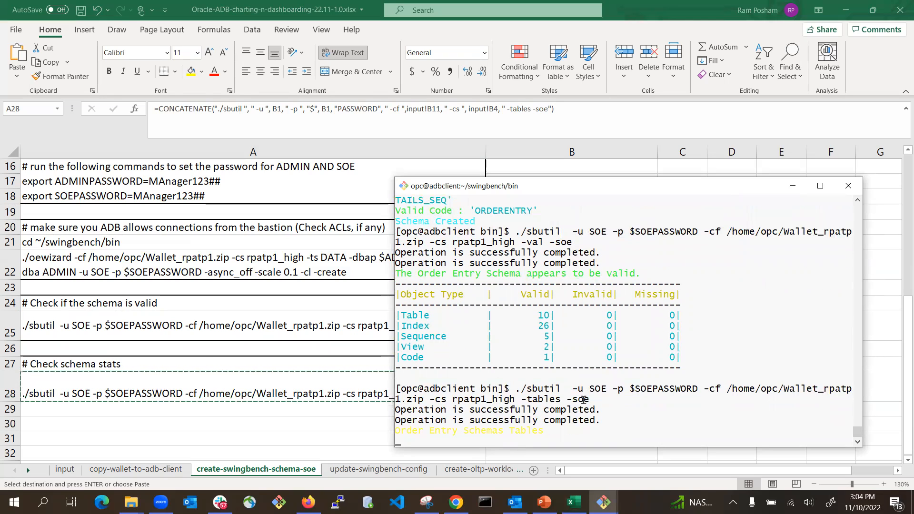
pyautogui.scroll(3, 614, 329)
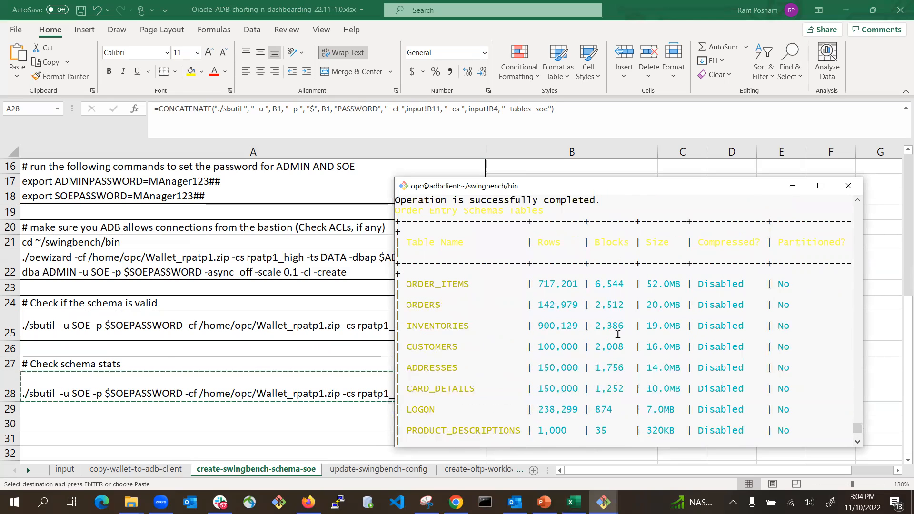
pyautogui.moveTo(448, 284); pyautogui.dragTo(475, 294)
pyautogui.click(559, 314)
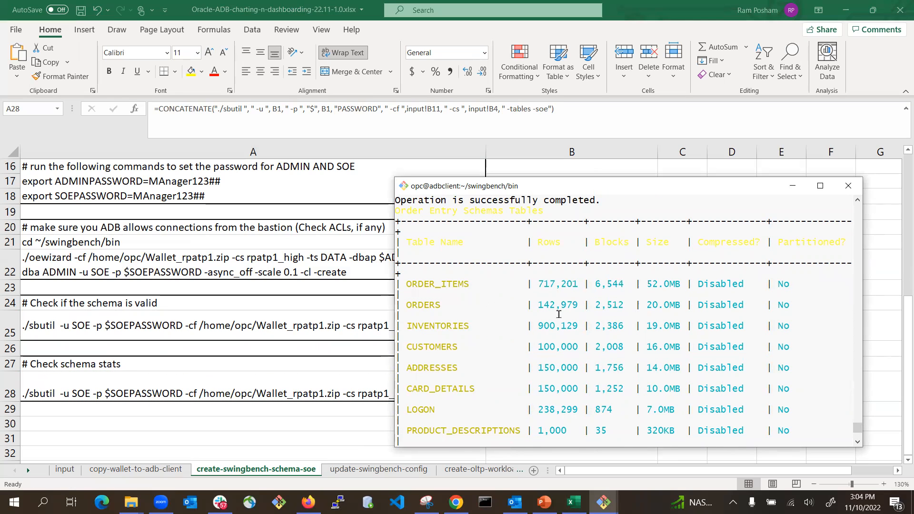
pyautogui.moveTo(544, 239); pyautogui.dragTo(598, 245)
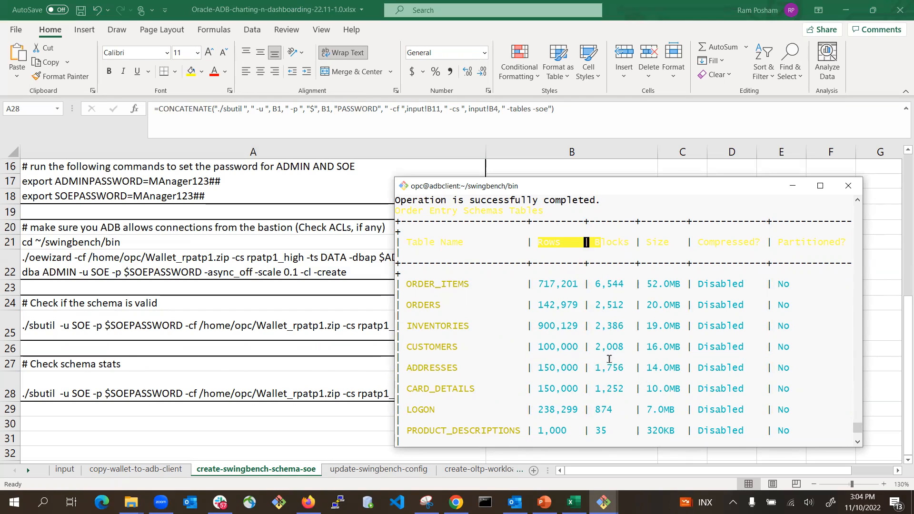
pyautogui.scroll(-2, 609, 359)
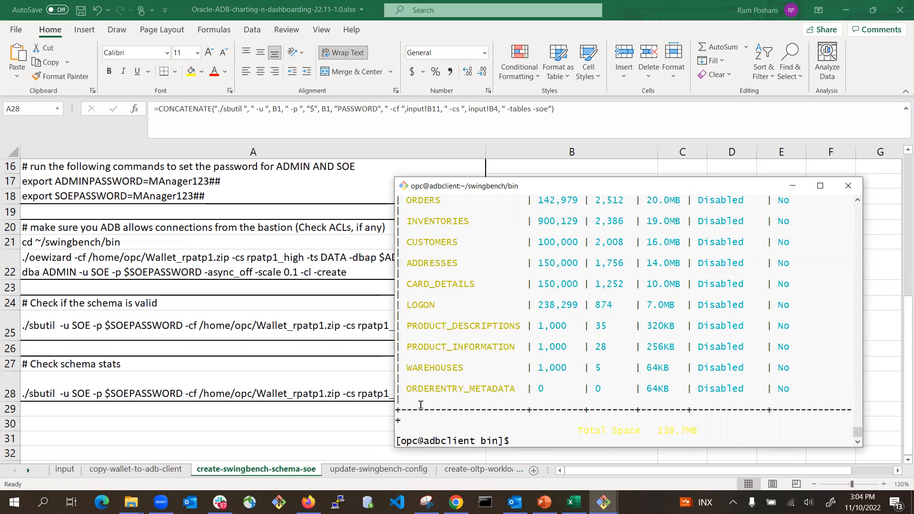
pyautogui.click(230, 373)
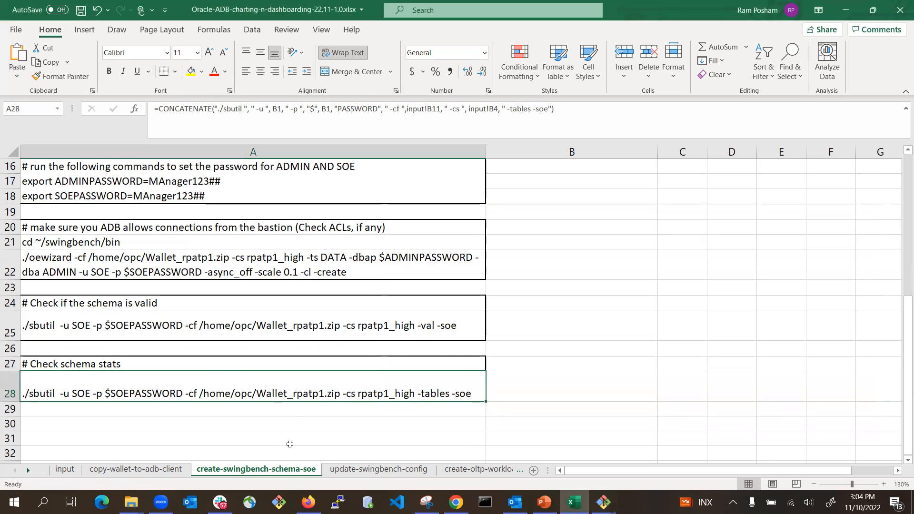
# Review the cd and sed commands in A12–A16 that set LogonGroupCount 5, NumberOfUsers 6 and WaitTillAllLogon.
pyautogui.click(356, 469)
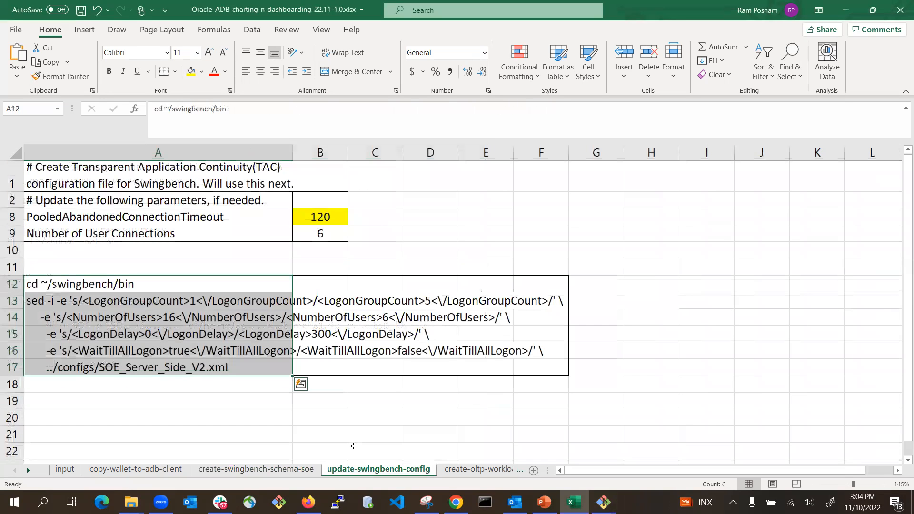
pyautogui.click(76, 288)
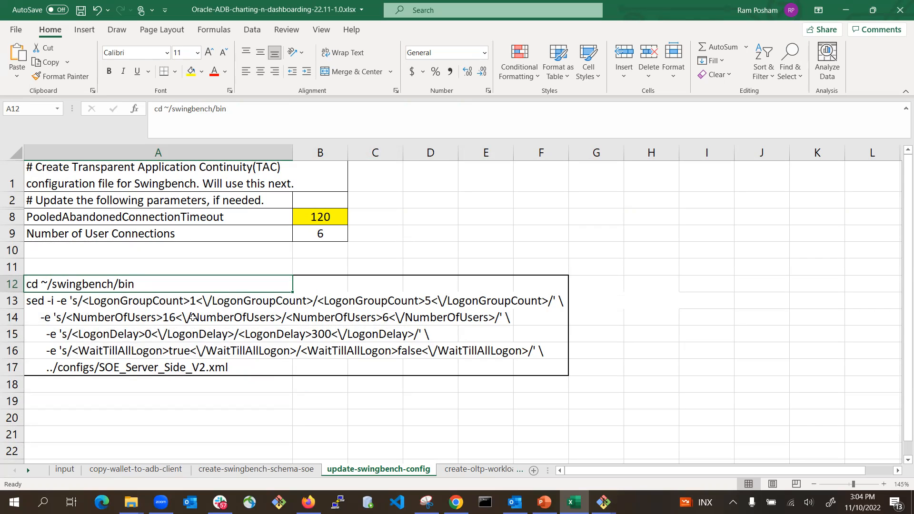
pyautogui.click(143, 307)
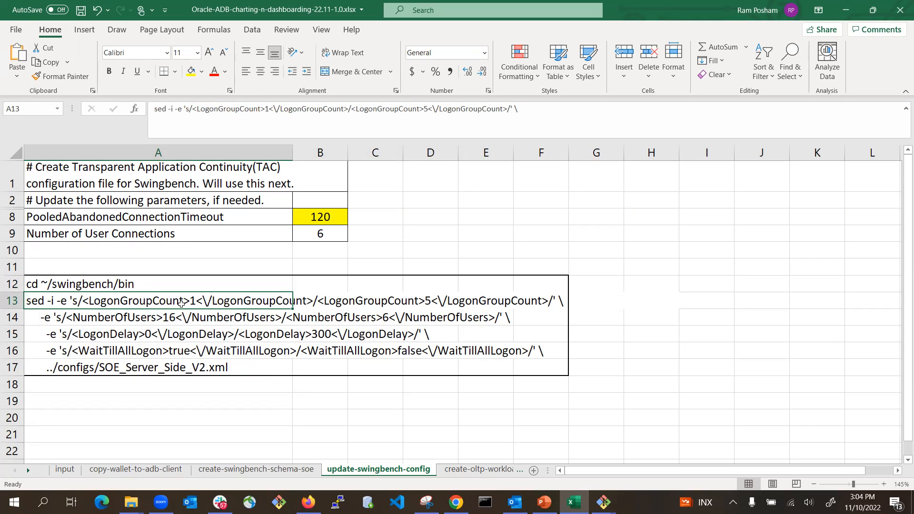
pyautogui.click(431, 302)
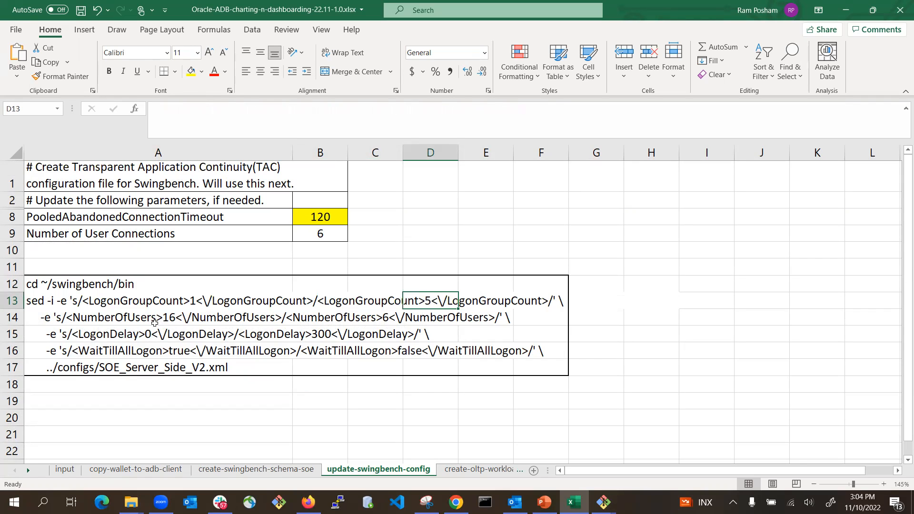
pyautogui.click(174, 318)
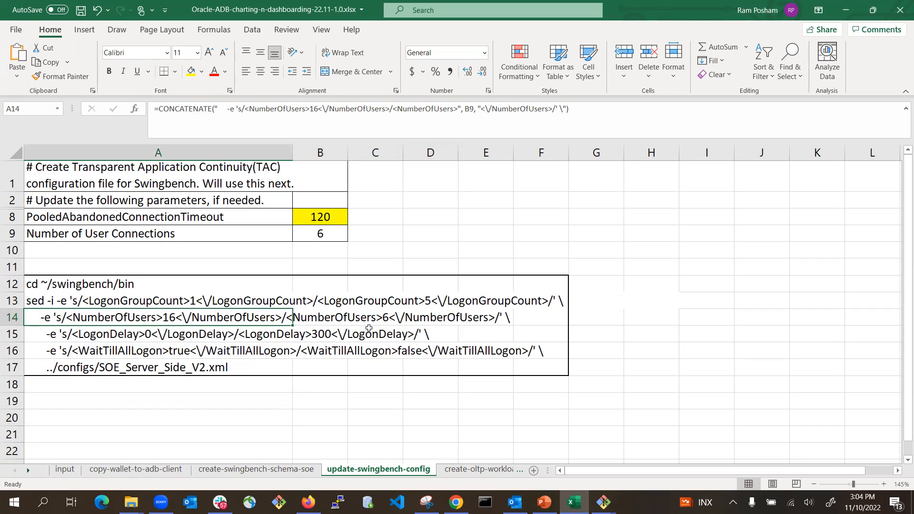
pyautogui.click(388, 319)
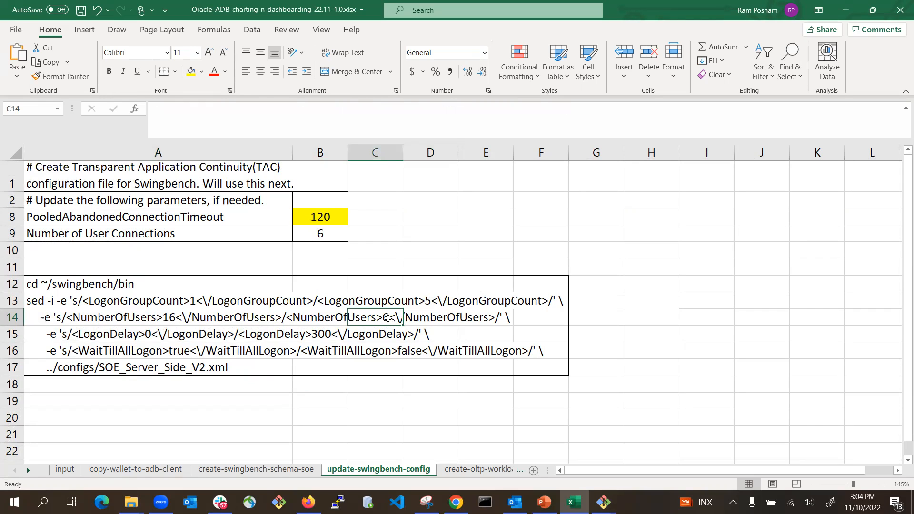
pyautogui.click(52, 320)
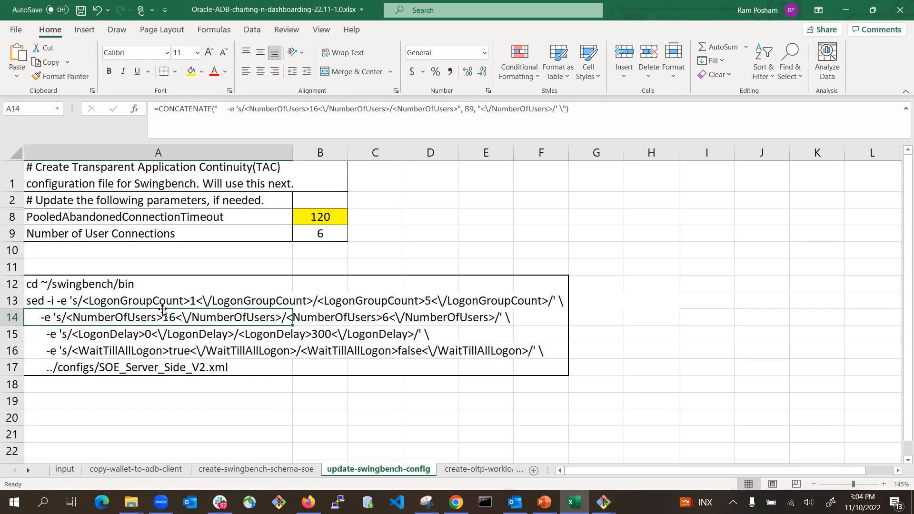
pyautogui.click(320, 235)
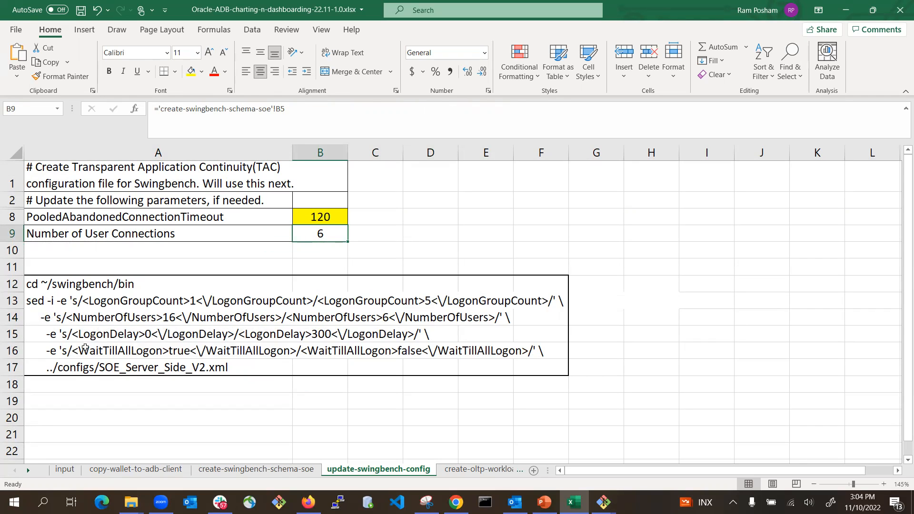
pyautogui.click(59, 352)
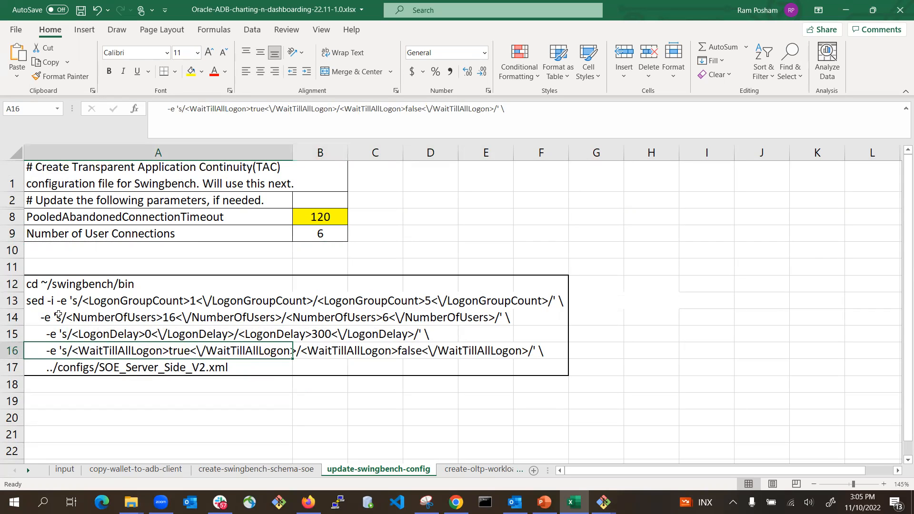
# Copy the A12:A17 command block and run it in the PuTTY terminal to update SOE_Server_Side_V2.xml.
pyautogui.moveTo(55, 284); pyautogui.dragTo(77, 370)
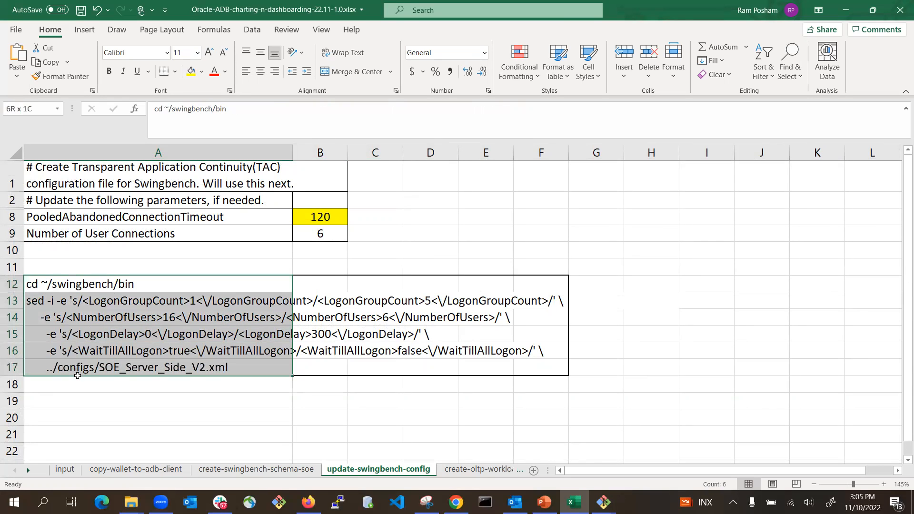
pyautogui.hotkey('ctrl', 'c')
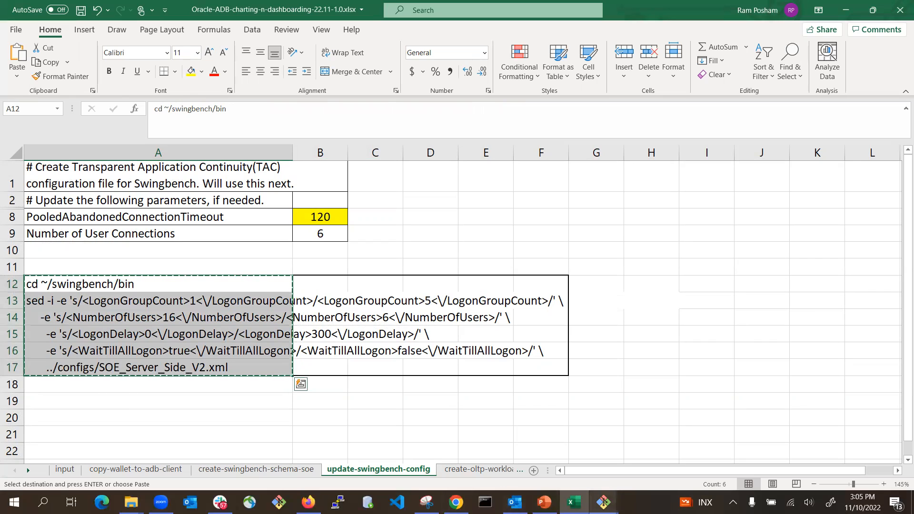
pyautogui.moveTo(603, 502)
pyautogui.click(638, 440)
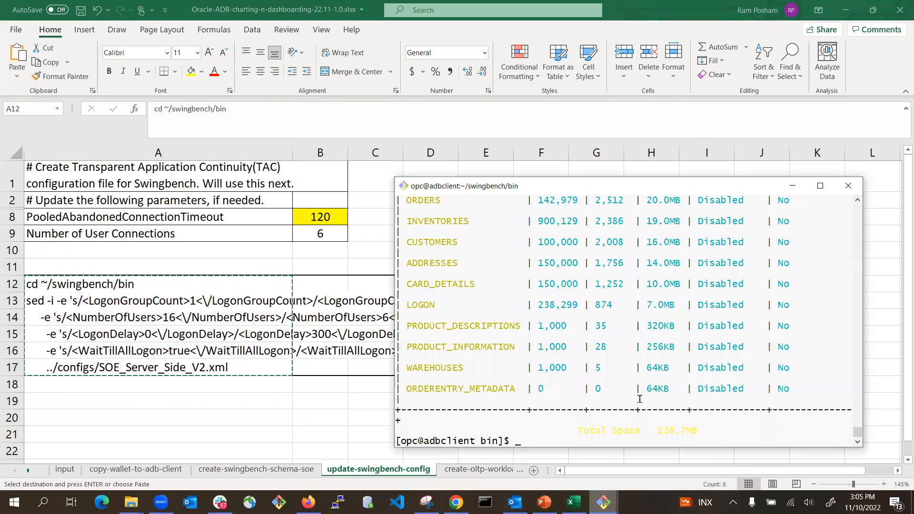
pyautogui.rightClick(618, 331)
pyautogui.click(649, 360)
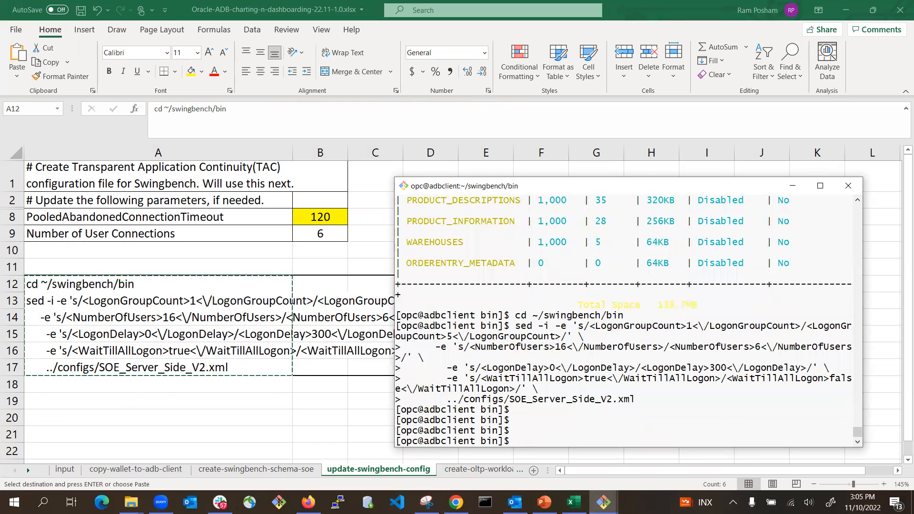
pyautogui.click(243, 333)
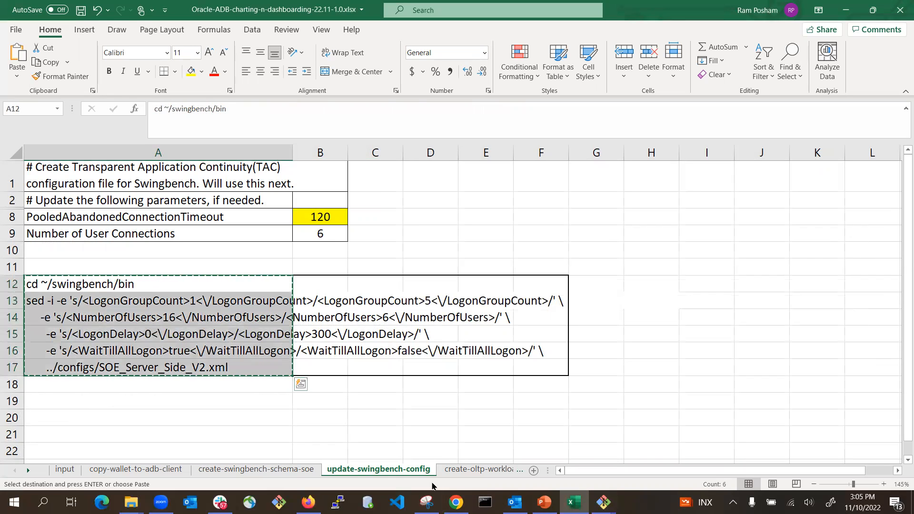
# Copy the charbench lines A2:A4 from create-oltp-workload-on-soe and run them in PuTTY to start the 6-user workload.
pyautogui.click(480, 469)
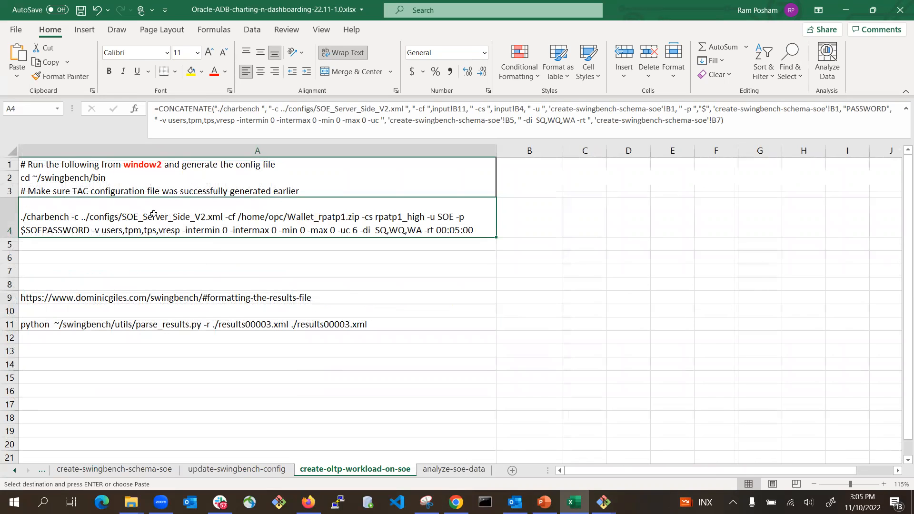
pyautogui.moveTo(85, 179); pyautogui.dragTo(98, 205)
pyautogui.hotkey('ctrl', 'v')
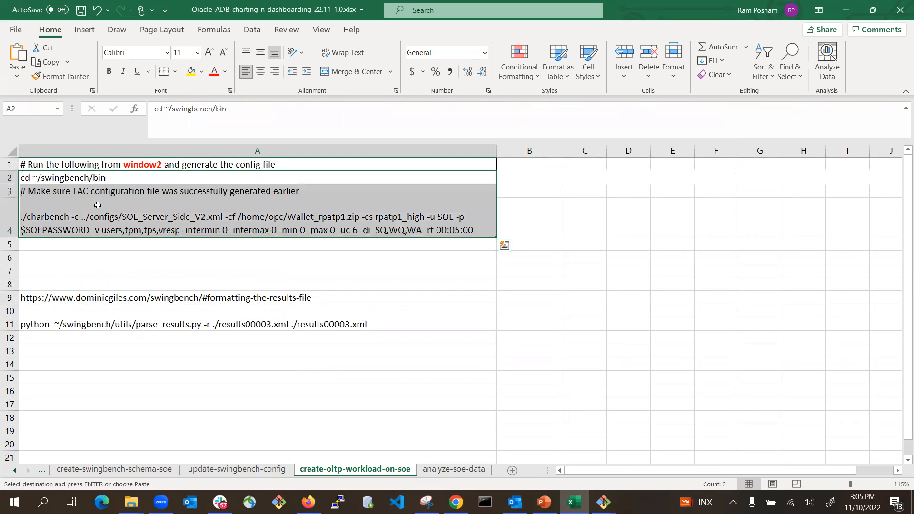
pyautogui.hotkey('ctrl', 'c')
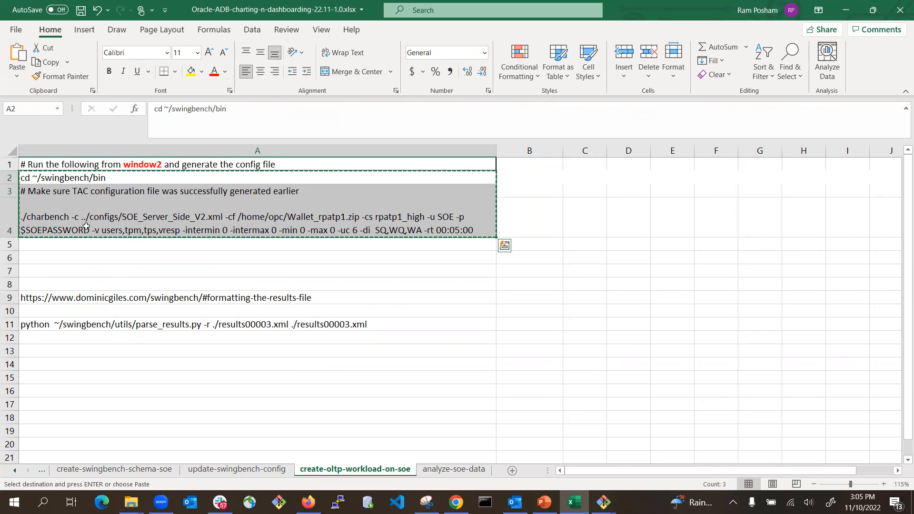
pyautogui.moveTo(603, 502)
pyautogui.click(646, 447)
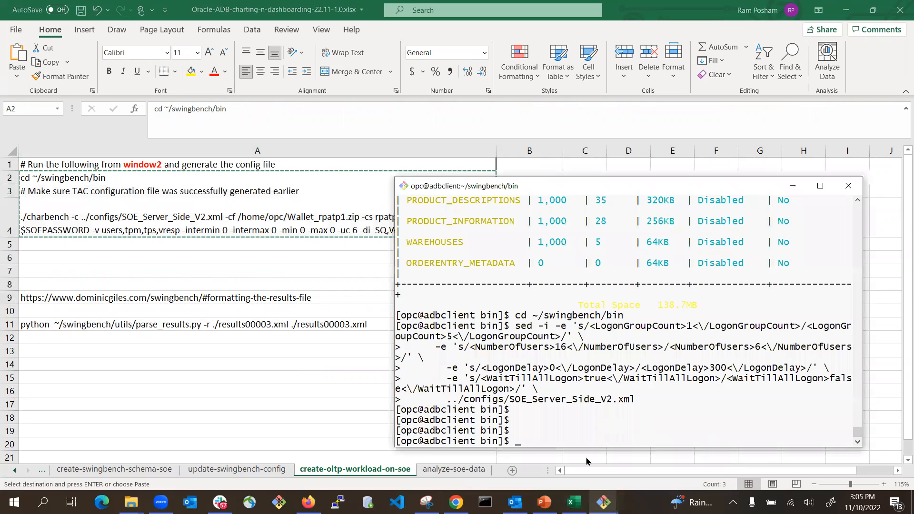
pyautogui.rightClick(577, 419)
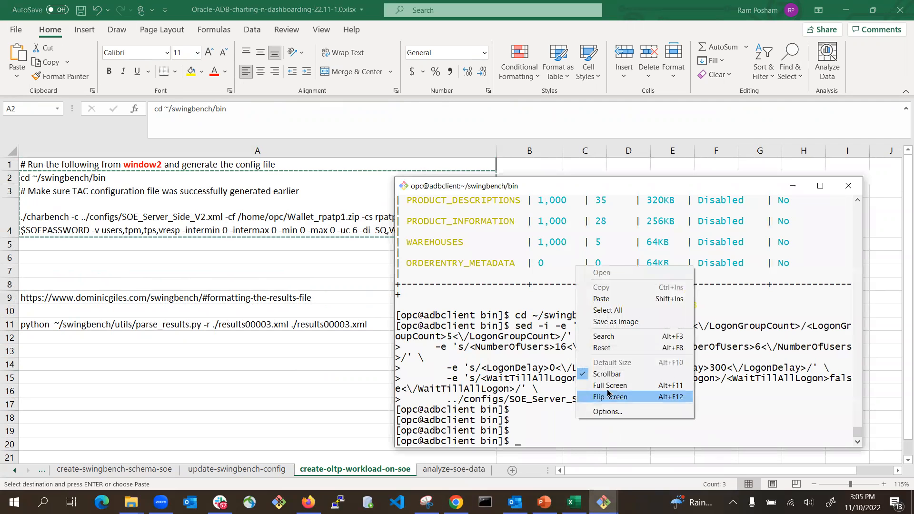
pyautogui.click(617, 299)
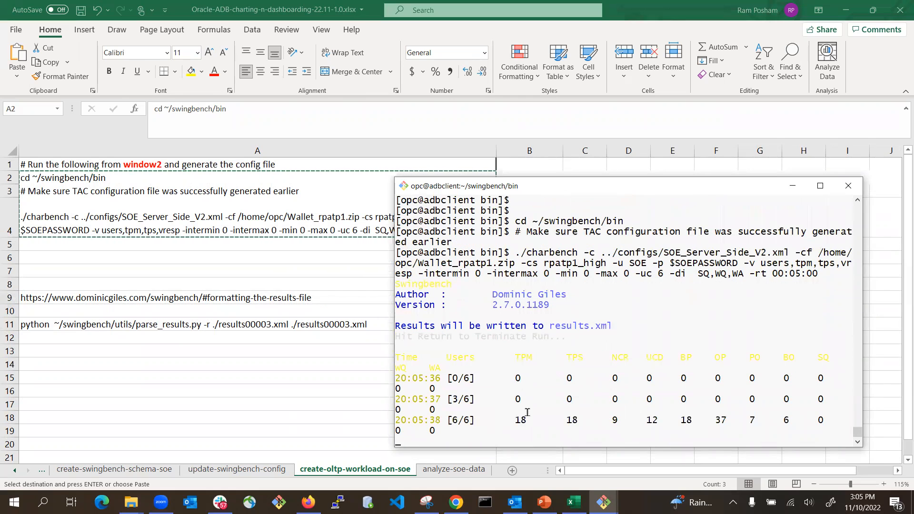
# Go back to the analyze-soe-data sheet, then bring the Oracle Cloud rpatp1 database page forward.
pyautogui.hotkey('alt', 'Tab')
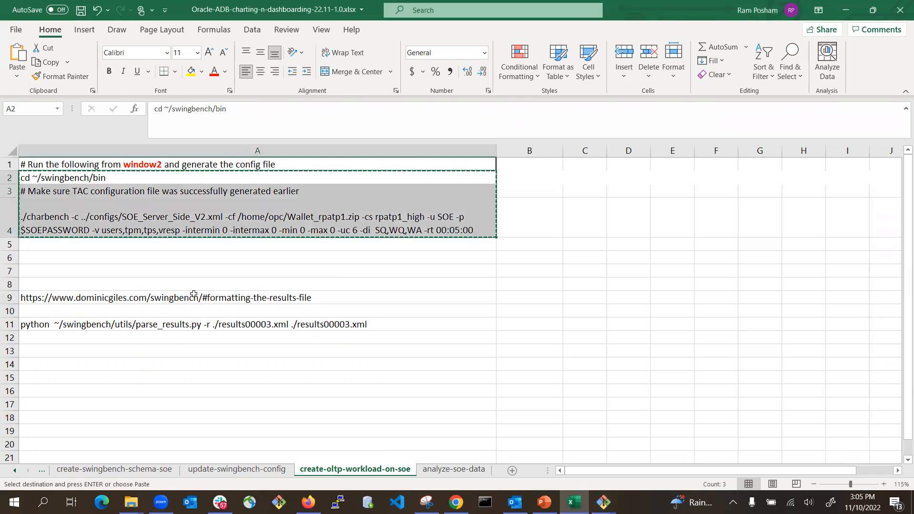
pyautogui.click(452, 470)
pyautogui.scroll(5, 136, 311)
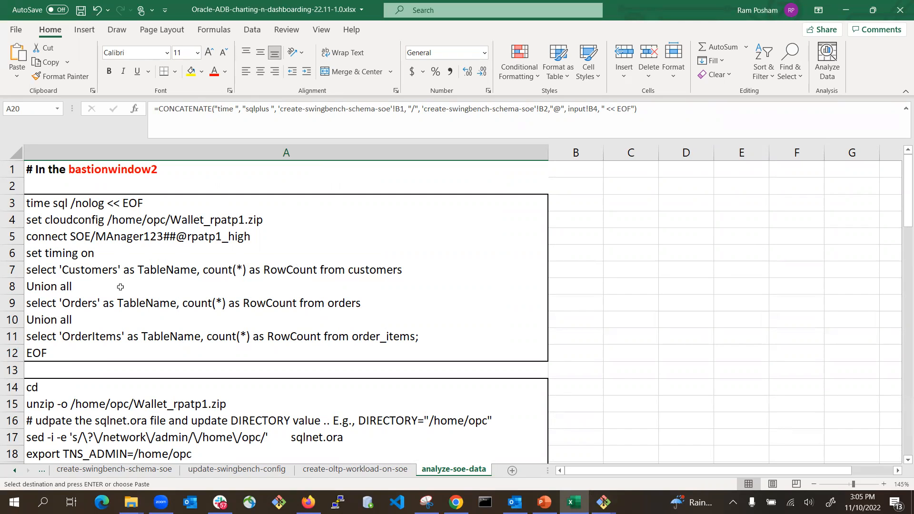
pyautogui.click(308, 502)
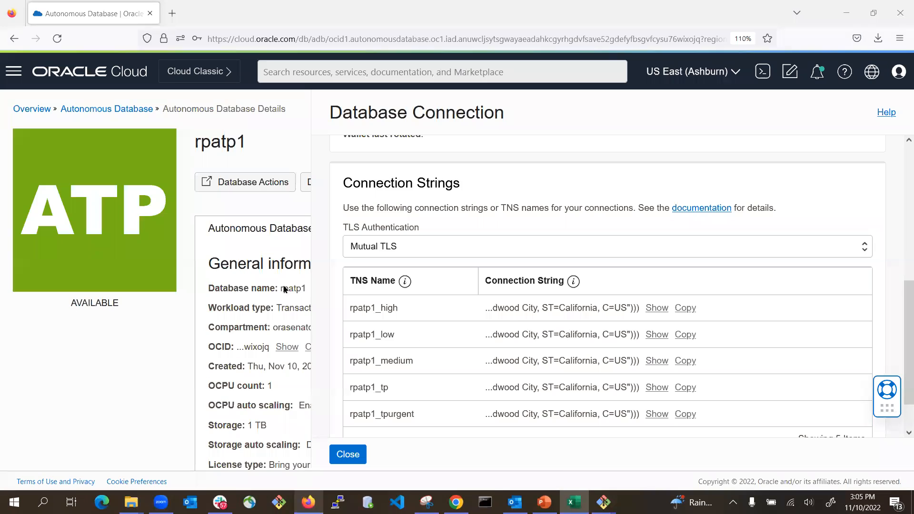
# Close rpatp1's Database Connection panel and launch Database Actions from its details page.
pyautogui.click(348, 454)
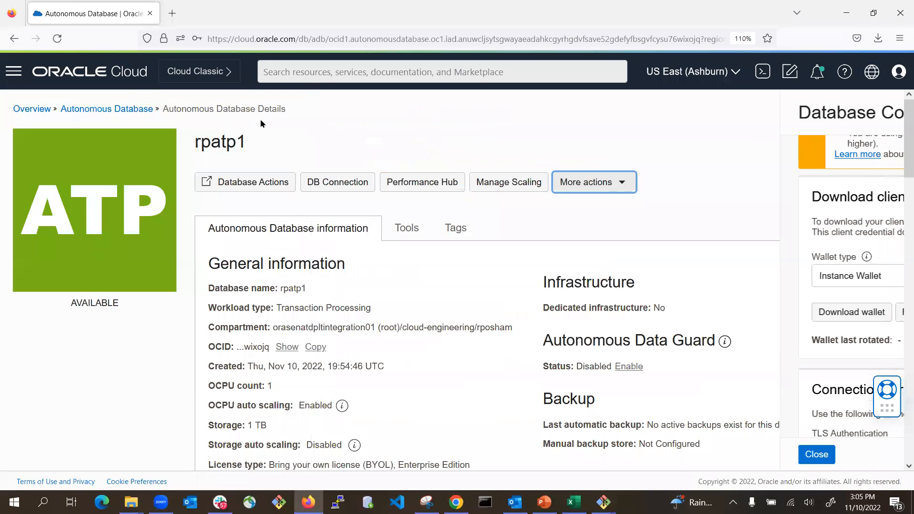
pyautogui.click(264, 185)
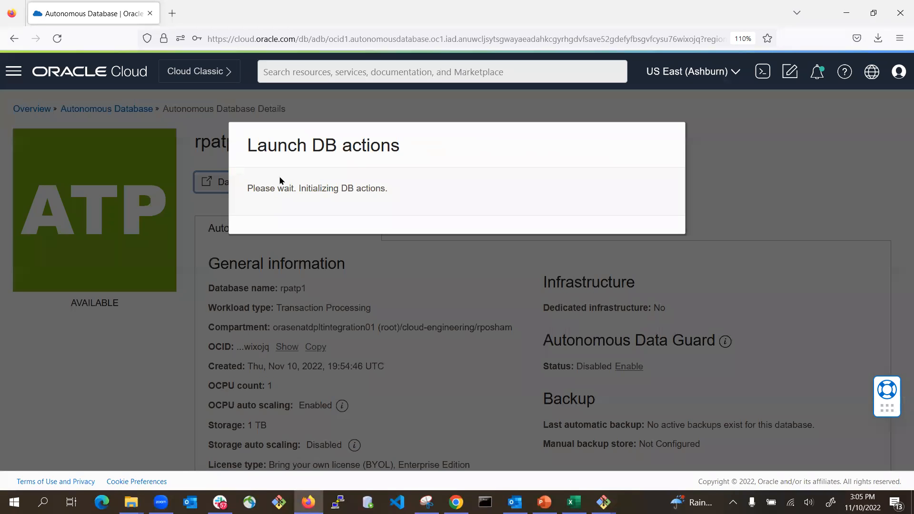
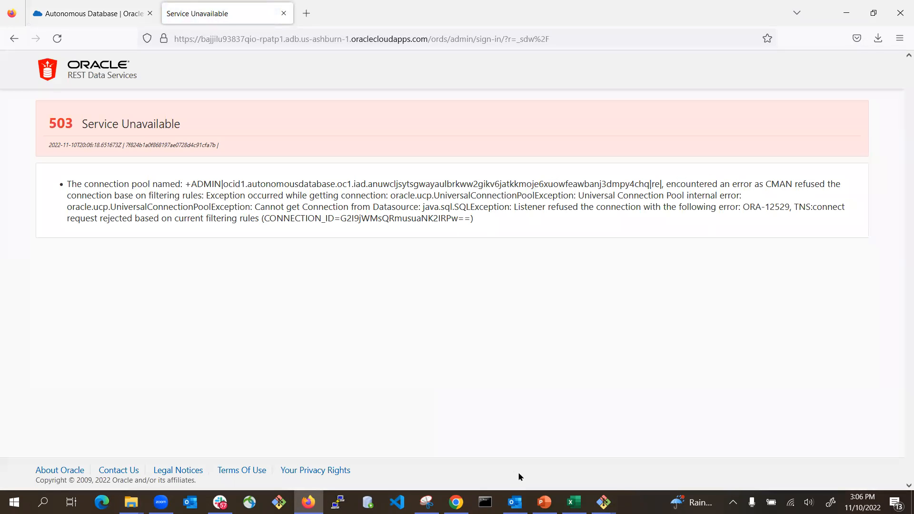
# Stop the Swingbench workload with Ctrl+C in its PuTTY terminal and return to the Autonomous Database tab.
pyautogui.click(602, 502)
pyautogui.click(654, 456)
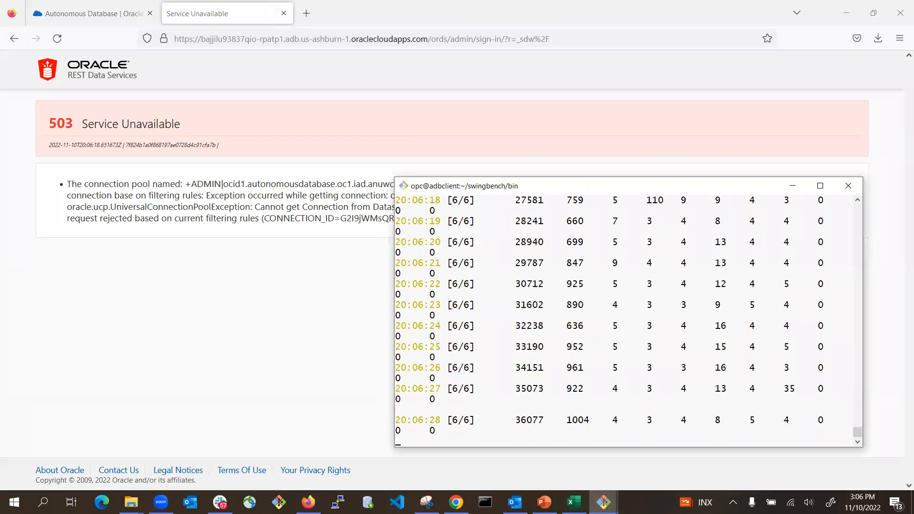
pyautogui.hotkey('ctrl', 'c')
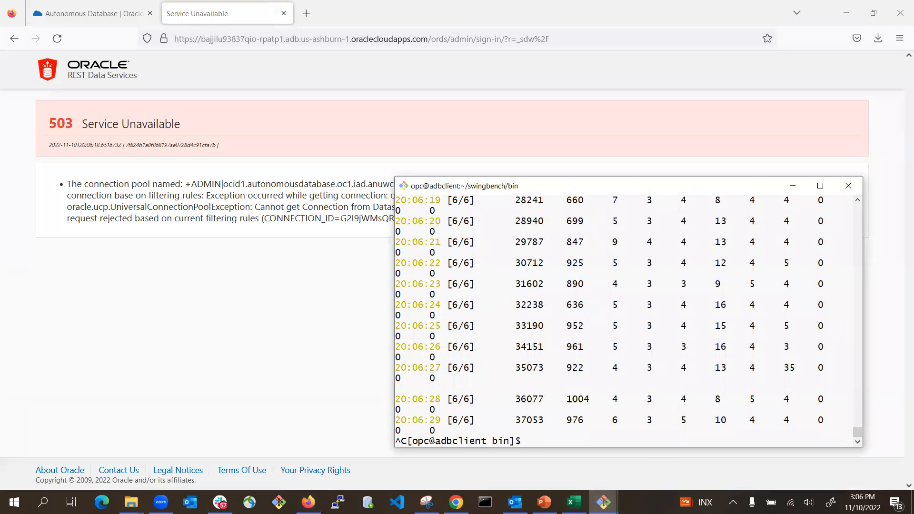
pyautogui.click(189, 329)
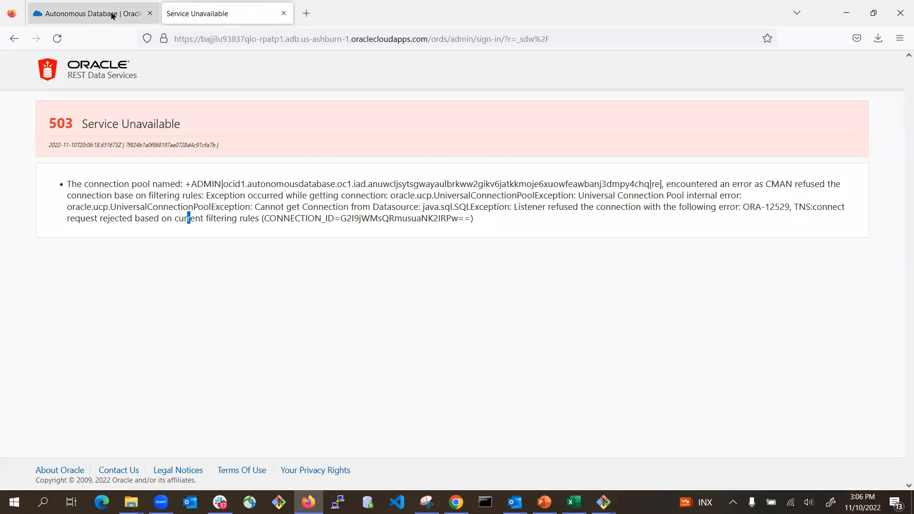
pyautogui.click(112, 14)
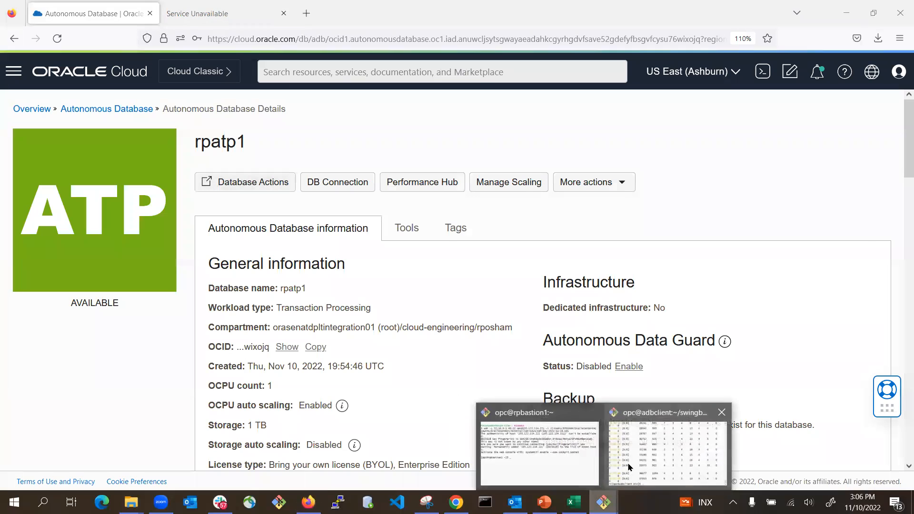
# Check the final transaction total 37053, then reopen rpatp1 from the Autonomous Databases list.
pyautogui.click(640, 459)
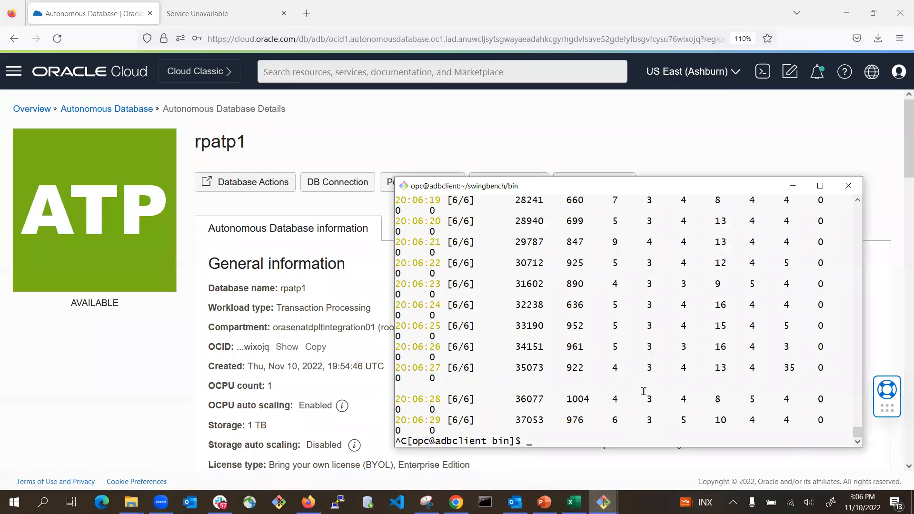
pyautogui.doubleClick(526, 419)
pyautogui.click(137, 111)
pyautogui.click(137, 111)
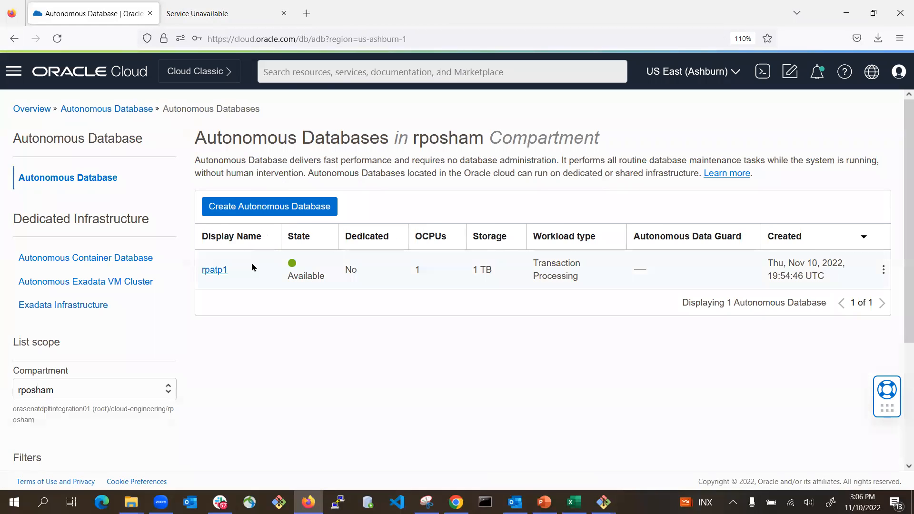
pyautogui.click(213, 273)
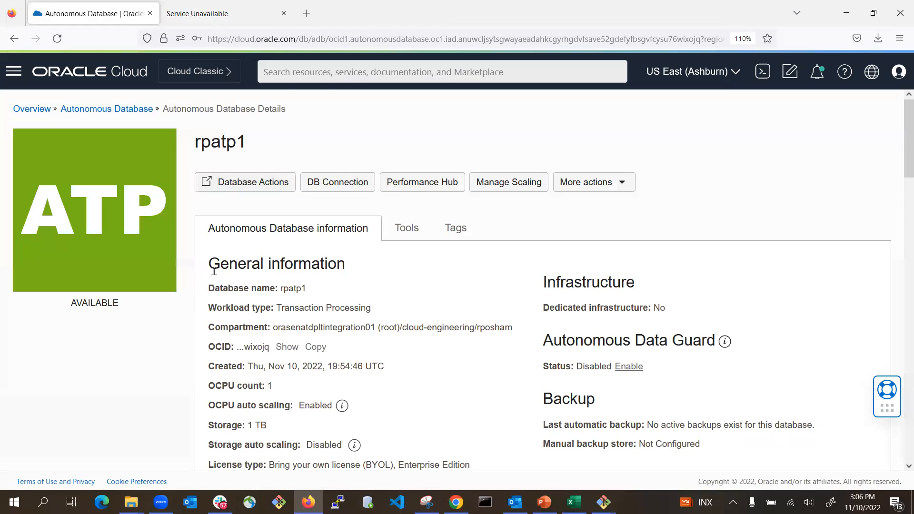
# Glance at rpatp1's DB Connection panel, close it, and open Performance Hub's average active sessions chart.
pyautogui.click(348, 184)
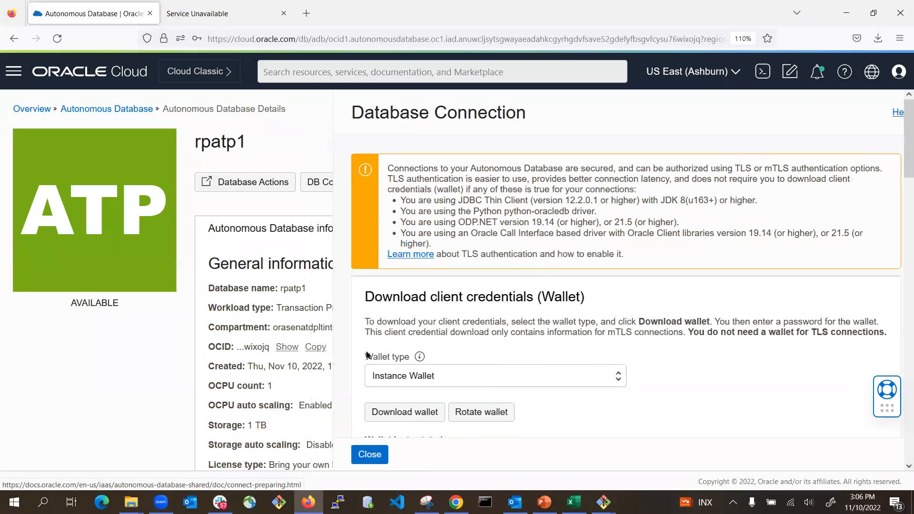
pyautogui.press('Escape')
pyautogui.click(425, 181)
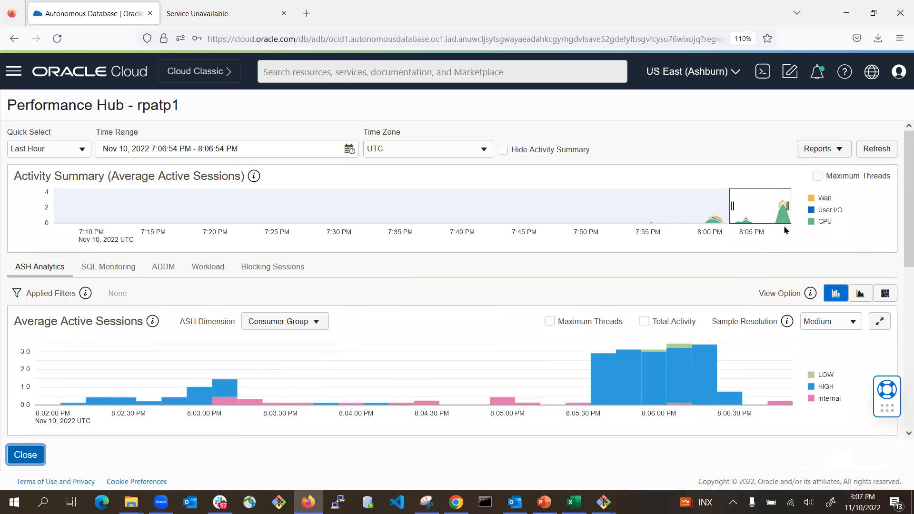
# Return to rpatp1's details, close the Service Unavailable tab, and relaunch Database Actions in a new tab.
pyautogui.click(81, 73)
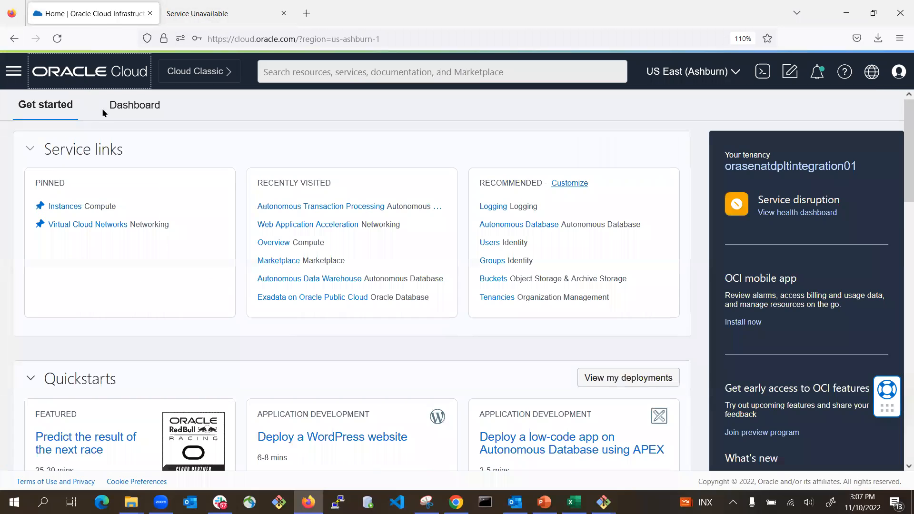
pyautogui.click(15, 38)
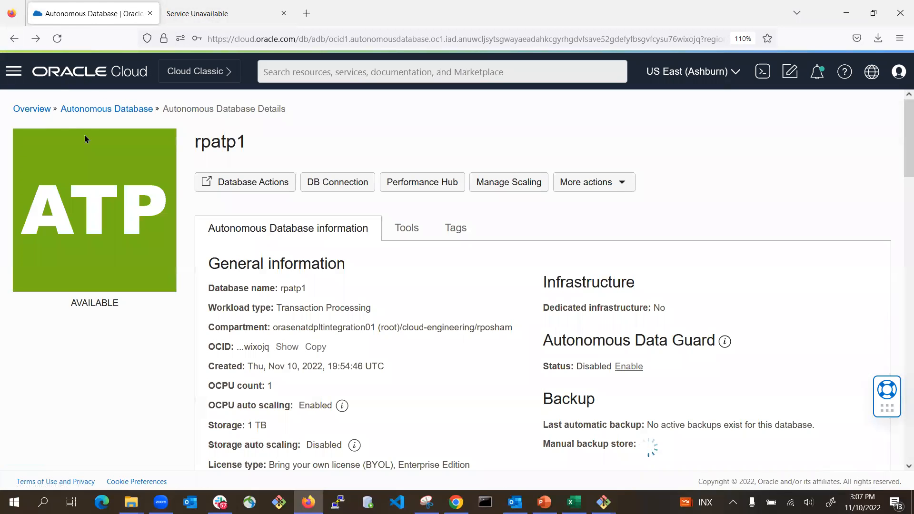
pyautogui.click(252, 191)
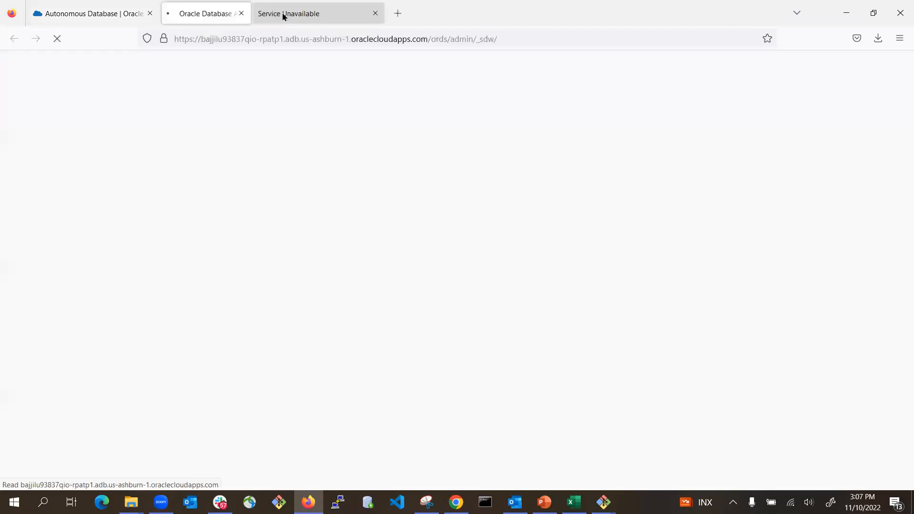
pyautogui.click(282, 14)
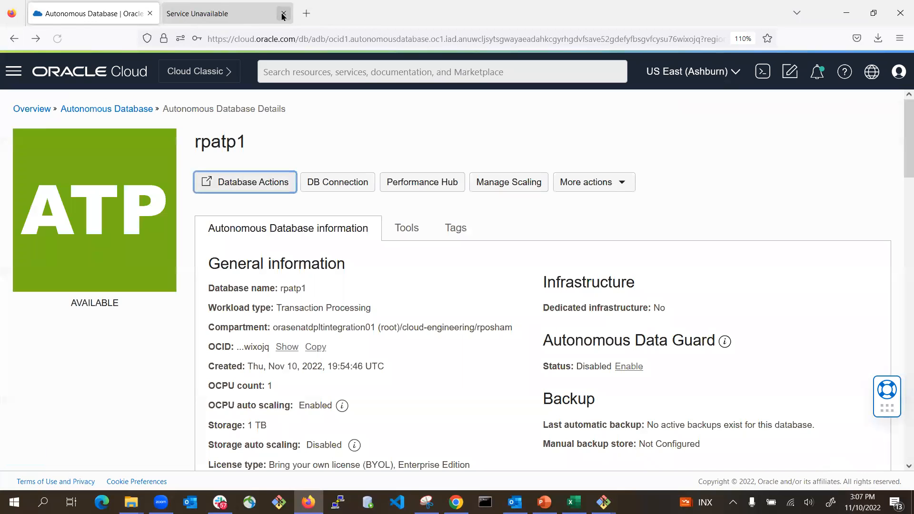
pyautogui.click(193, 16)
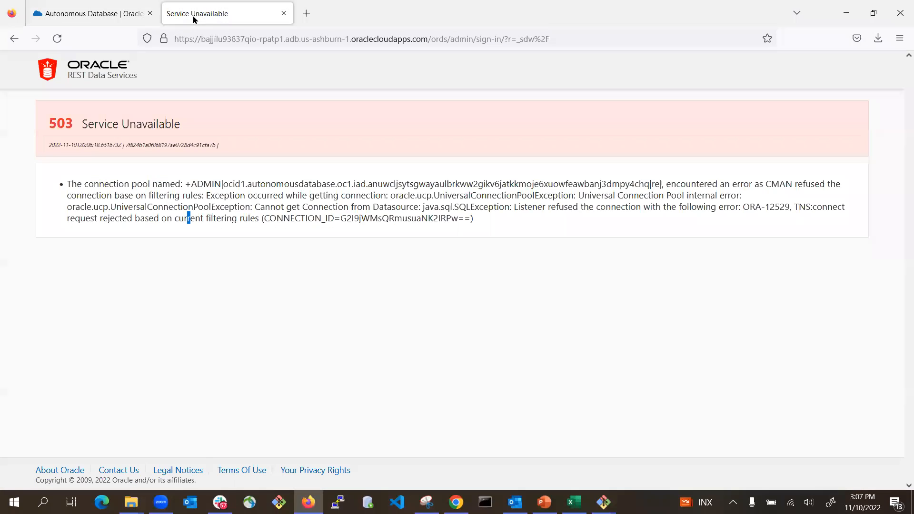
pyautogui.click(283, 13)
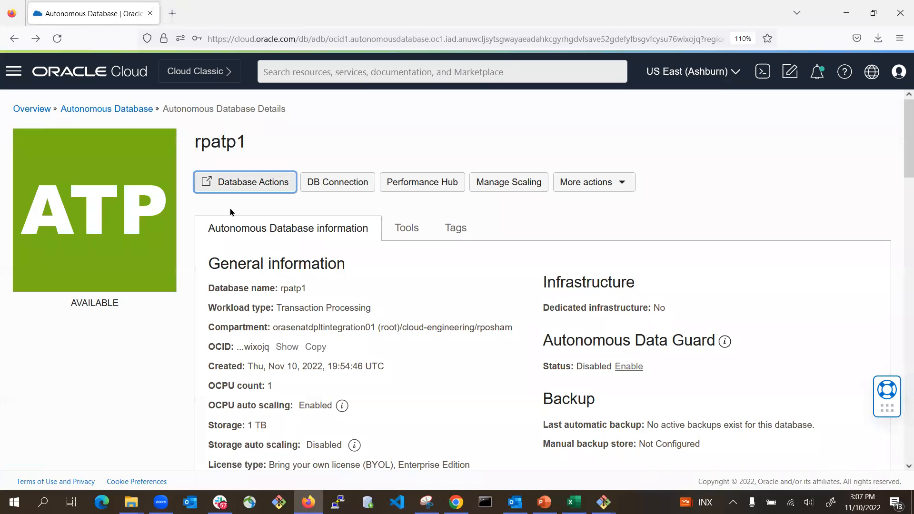
pyautogui.click(246, 188)
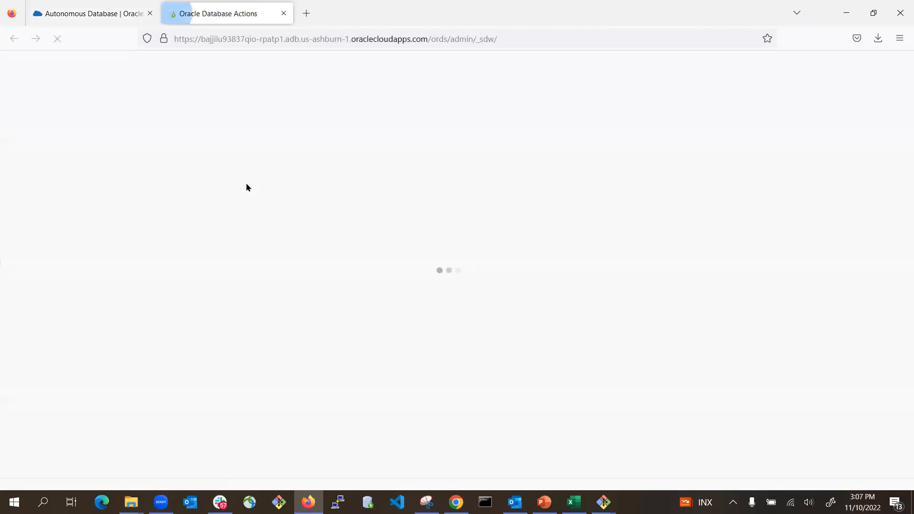
# Sign in to Database Actions as user admin with the account password.
pyautogui.click(354, 130)
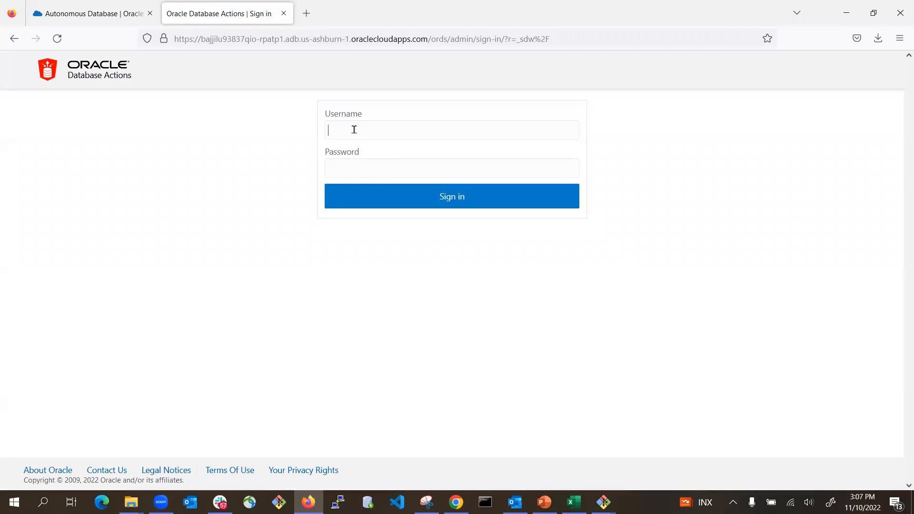
pyautogui.write('admin')
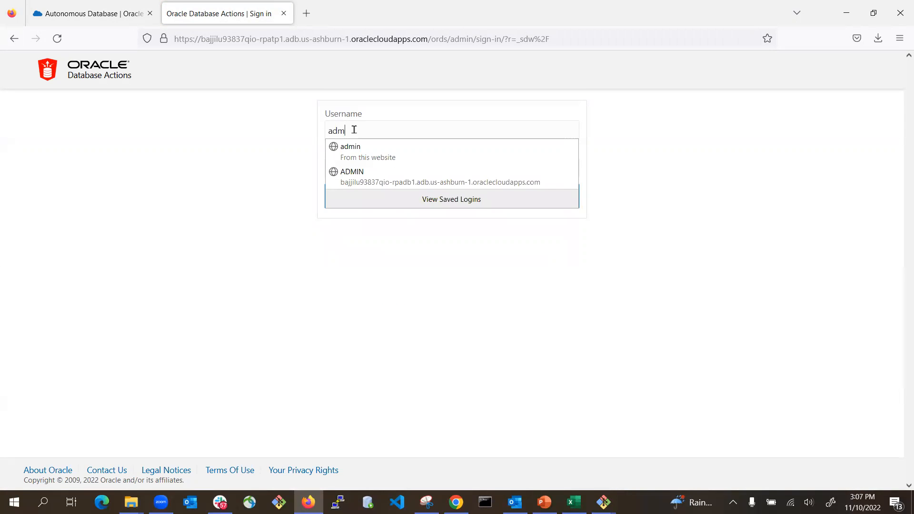
pyautogui.press('Tab')
pyautogui.press('BackSpace')
pyautogui.press('BackSpace')
pyautogui.press('BackSpace')
pyautogui.press('BackSpace')
pyautogui.press('BackSpace')
pyautogui.press('BackSpace')
pyautogui.press('BackSpace')
pyautogui.press('BackSpace')
pyautogui.press('BackSpace')
pyautogui.press('BackSpace')
pyautogui.press('BackSpace')
pyautogui.press('BackSpace')
pyautogui.write('W')
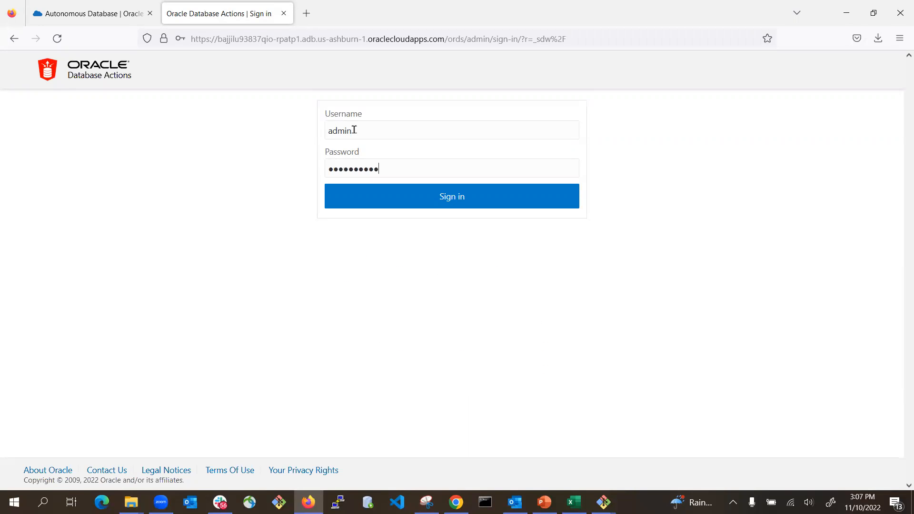
pyautogui.click(458, 197)
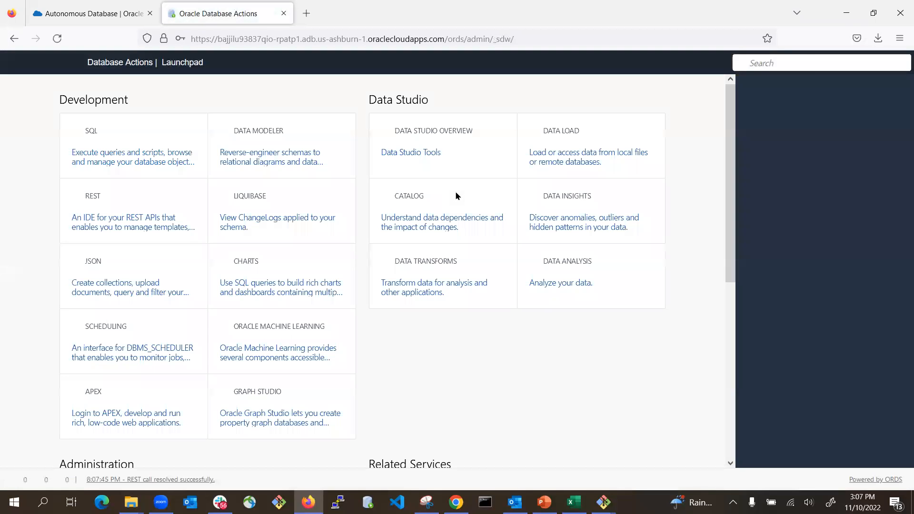
# Open the SQL worksheet and dismiss the ADMIN warning and the Data Loading tour.
pyautogui.click(119, 162)
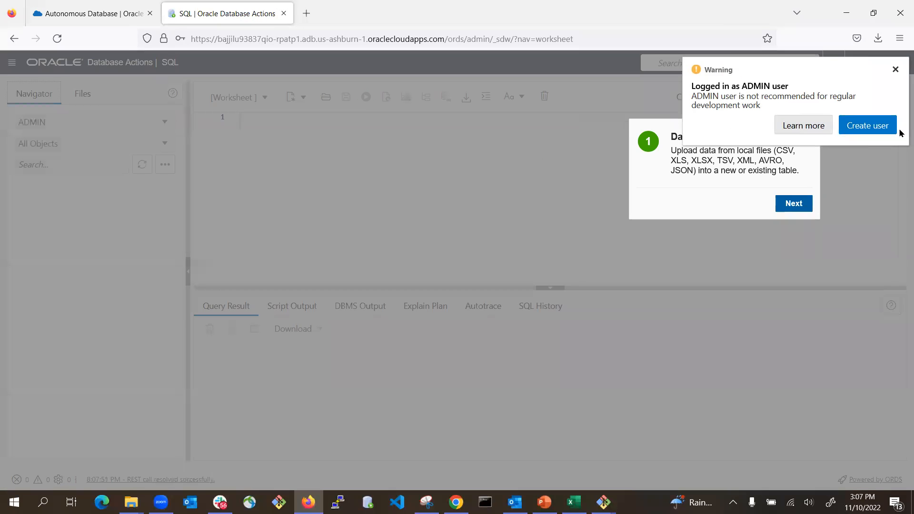
pyautogui.click(895, 69)
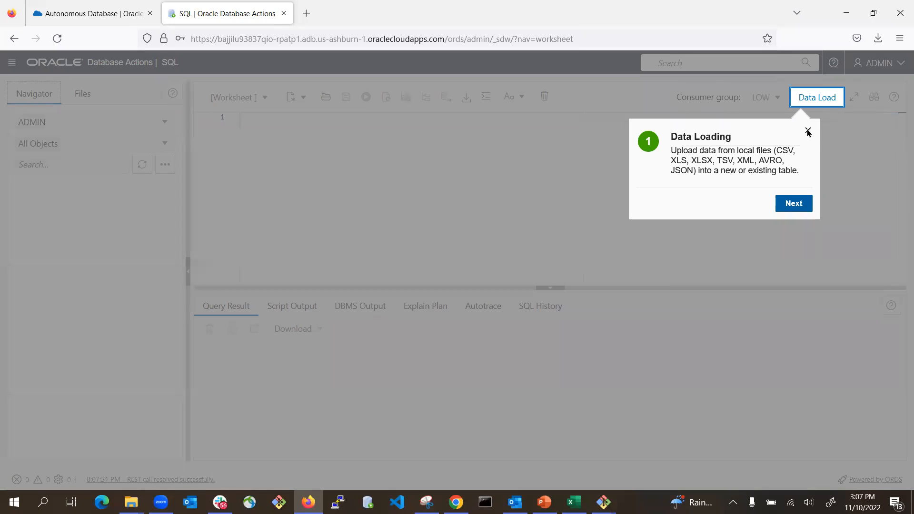
pyautogui.click(808, 132)
# Paste the A7:A11 row-count query into the SQL worksheet and run it, getting 'table or view does not exist'.
pyautogui.click(573, 502)
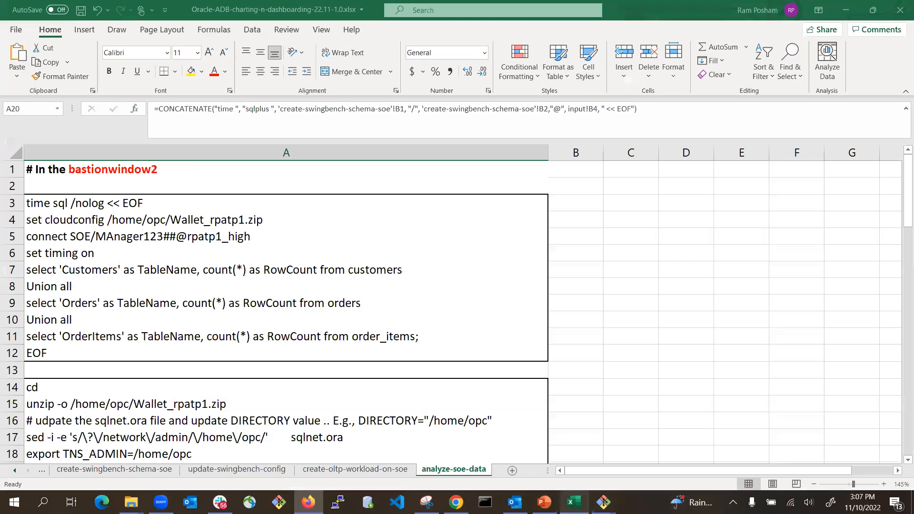
pyautogui.click(43, 253)
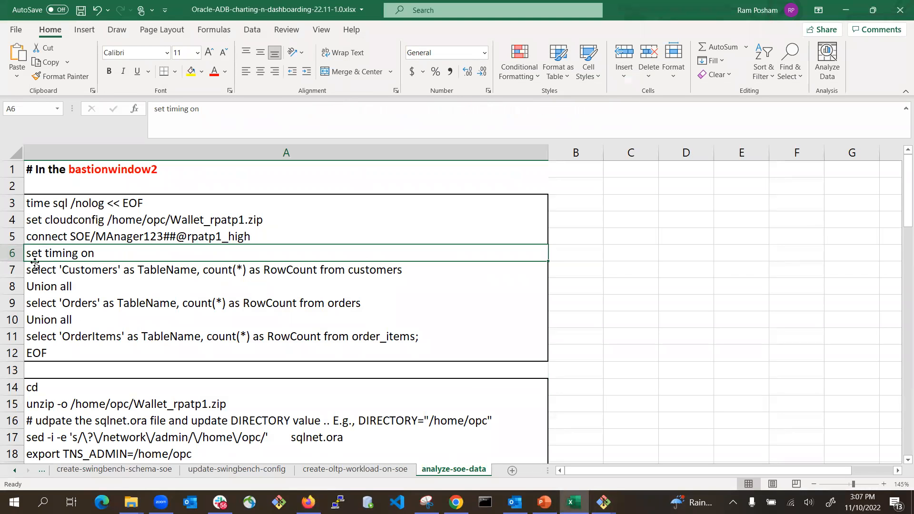
pyautogui.moveTo(31, 270); pyautogui.dragTo(335, 330)
pyautogui.hotkey('ctrl', 'c')
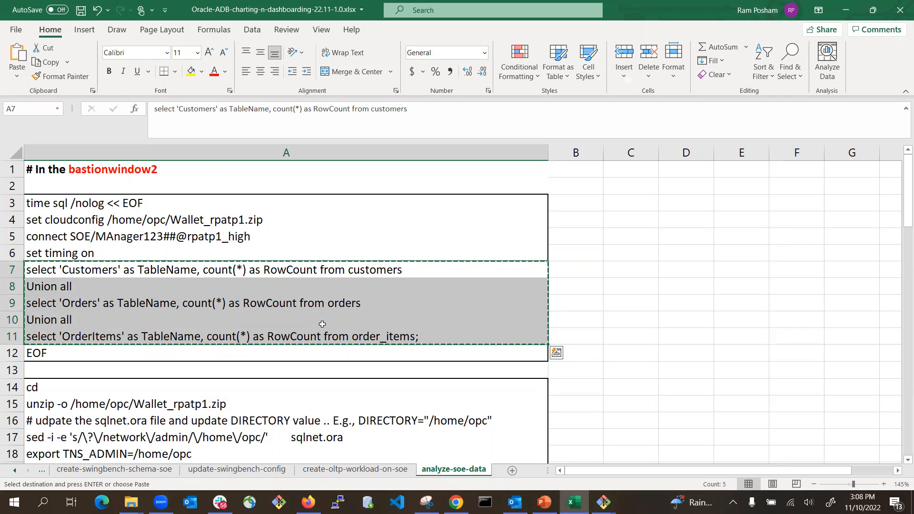
pyautogui.hotkey('alt', 'Tab')
pyautogui.rightClick(288, 151)
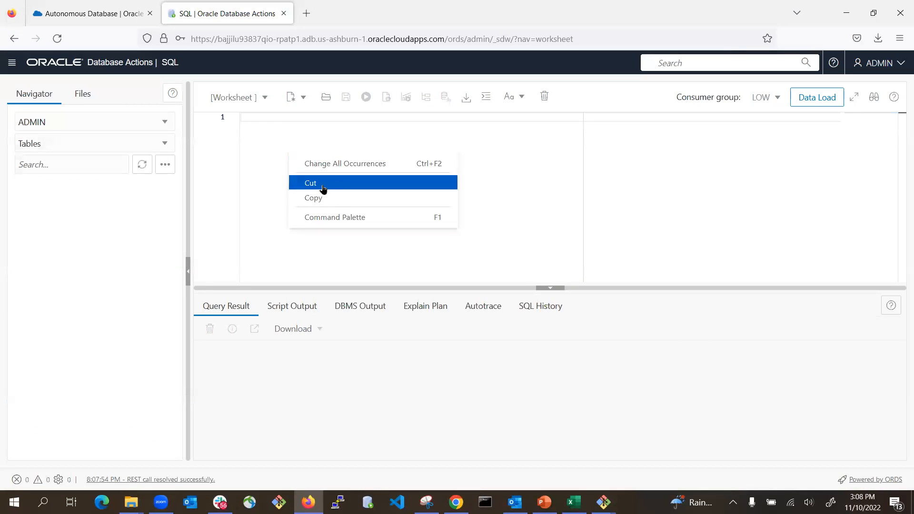
pyautogui.click(267, 157)
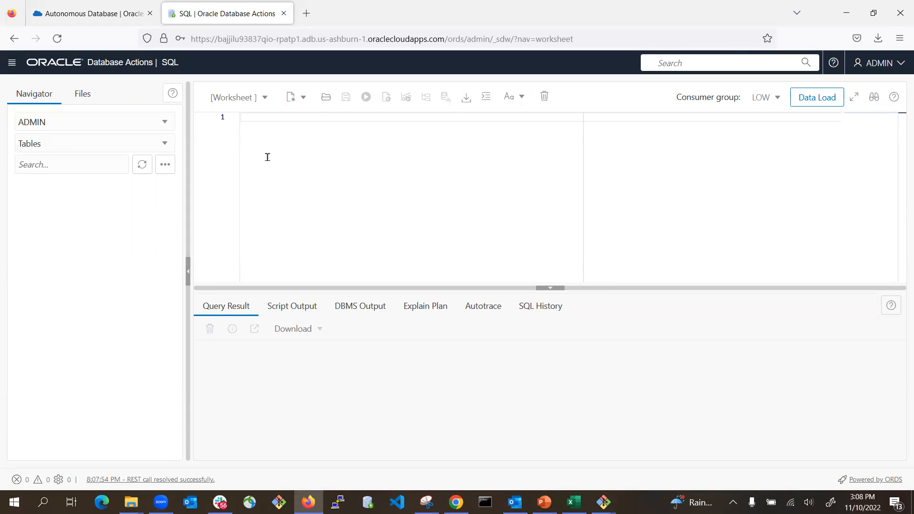
pyautogui.hotkey('ctrl', 'v')
pyautogui.click(369, 97)
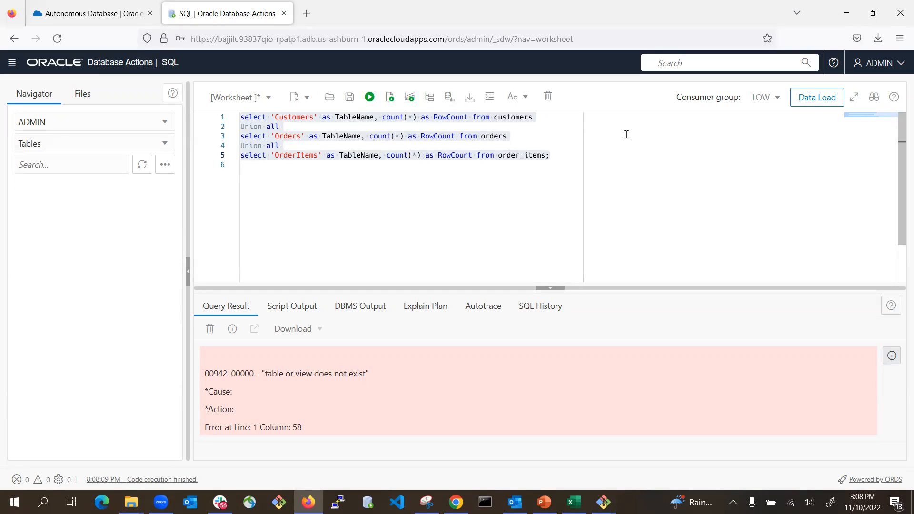
# Clear the swingbench PuTTY terminal screen with the clear command.
pyautogui.moveTo(603, 502)
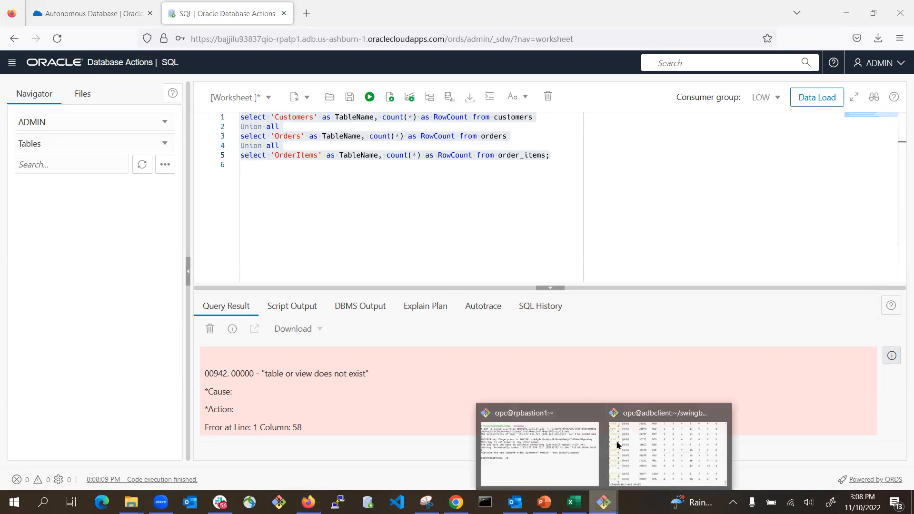
pyautogui.click(647, 451)
pyautogui.write('clear')
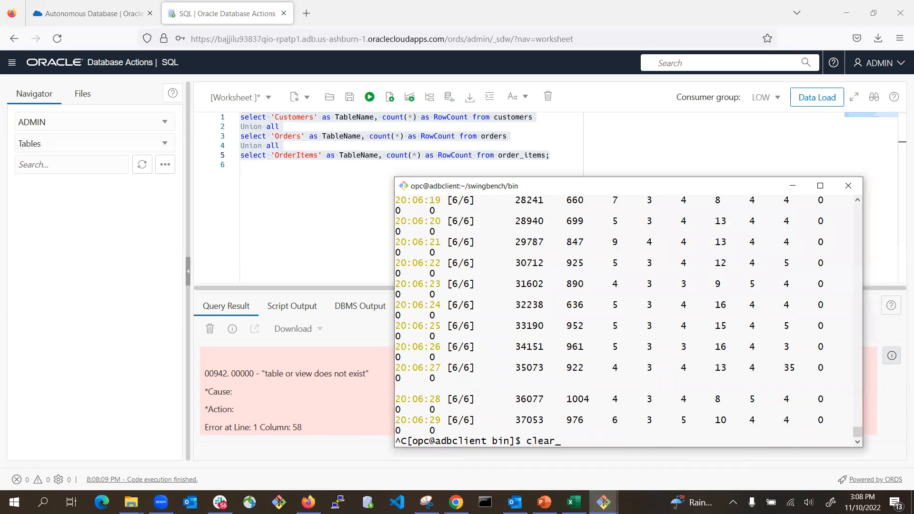
pyautogui.press('Return')
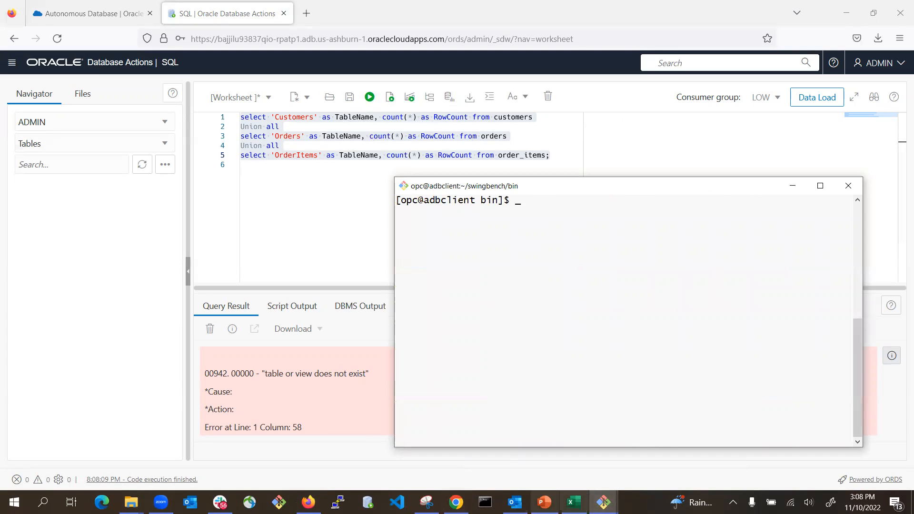
# Run the A3:A12 SQLcl row-count commands: Customers 103207, Orders 151483, OrderItems 743103.
pyautogui.click(573, 502)
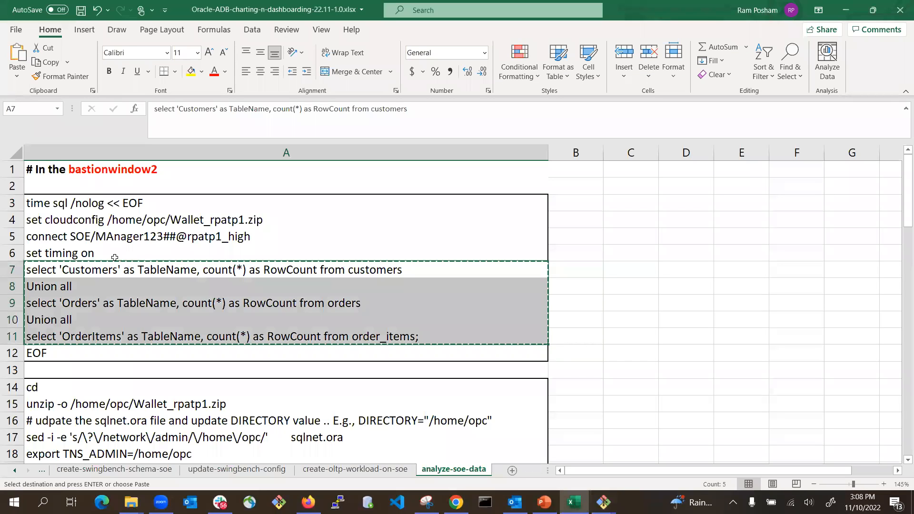
pyautogui.click(83, 219)
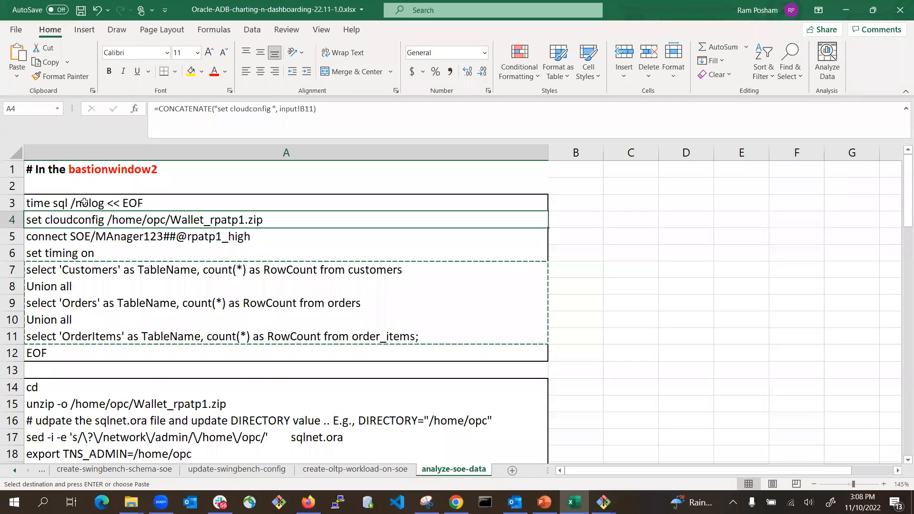
pyautogui.moveTo(86, 204); pyautogui.dragTo(115, 345)
pyautogui.hotkey('ctrl', 'c')
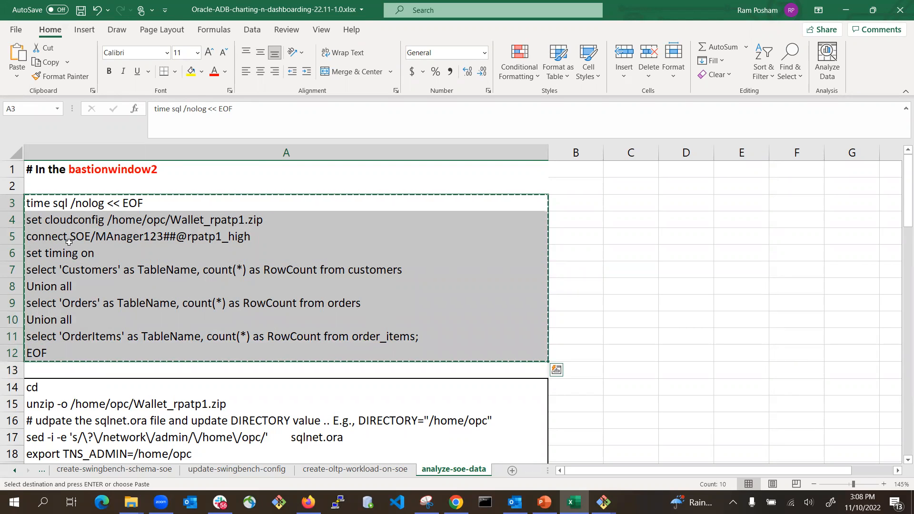
pyautogui.hotkey('alt', 'Tab')
pyautogui.rightClick(559, 262)
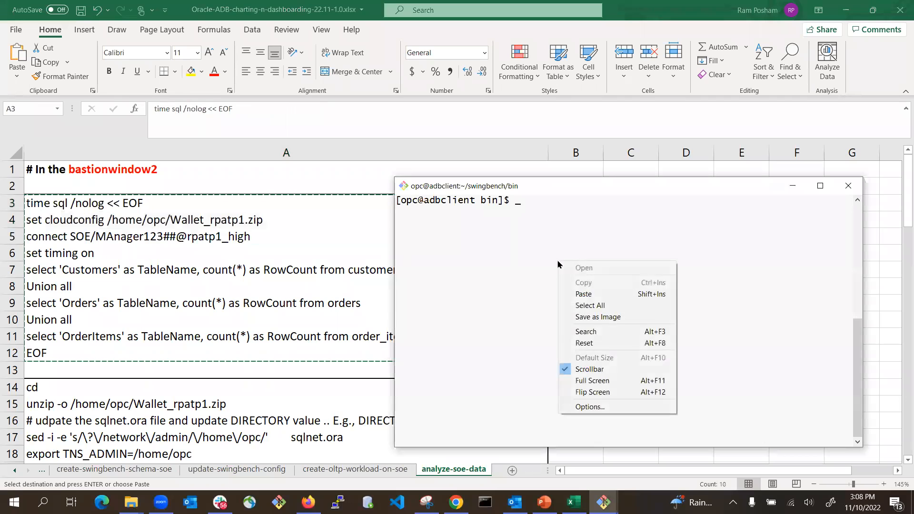
pyautogui.click(584, 293)
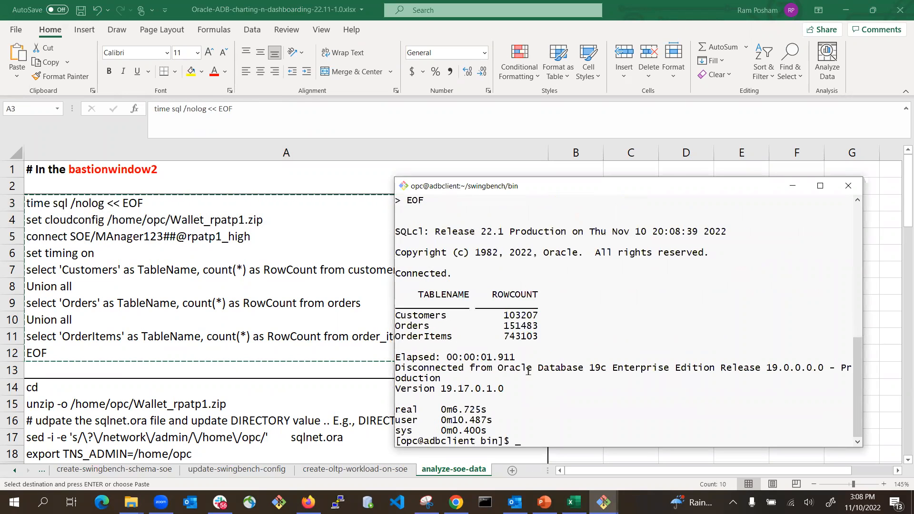
pyautogui.moveTo(504, 315); pyautogui.dragTo(535, 315)
pyautogui.click(530, 318)
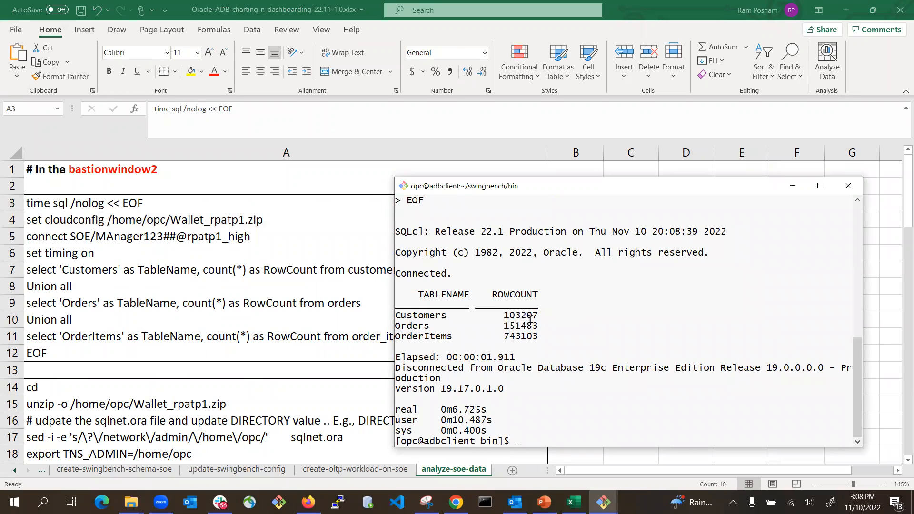
pyautogui.moveTo(515, 315); pyautogui.dragTo(544, 316)
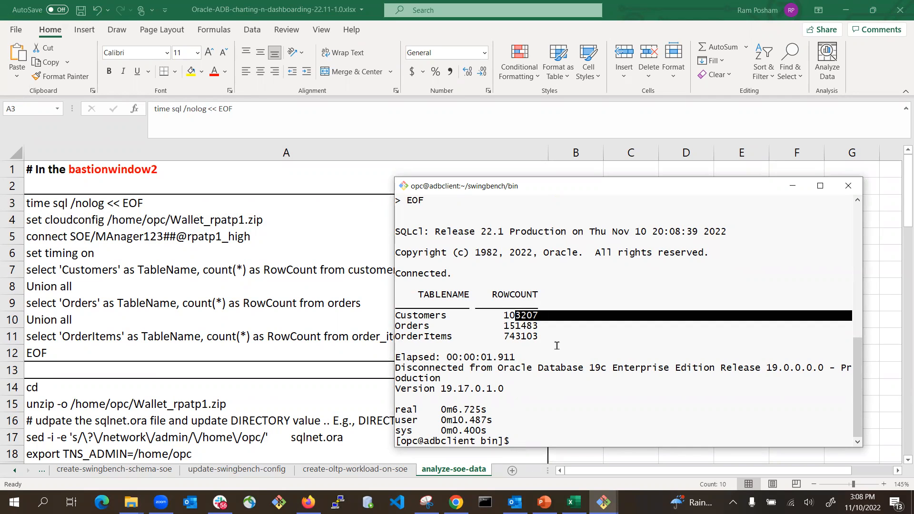
# Copy the row 15 unzip command and return the shell to the home directory with cd.
pyautogui.hotkey('alt', 'Tab')
pyautogui.scroll(-3, 200, 328)
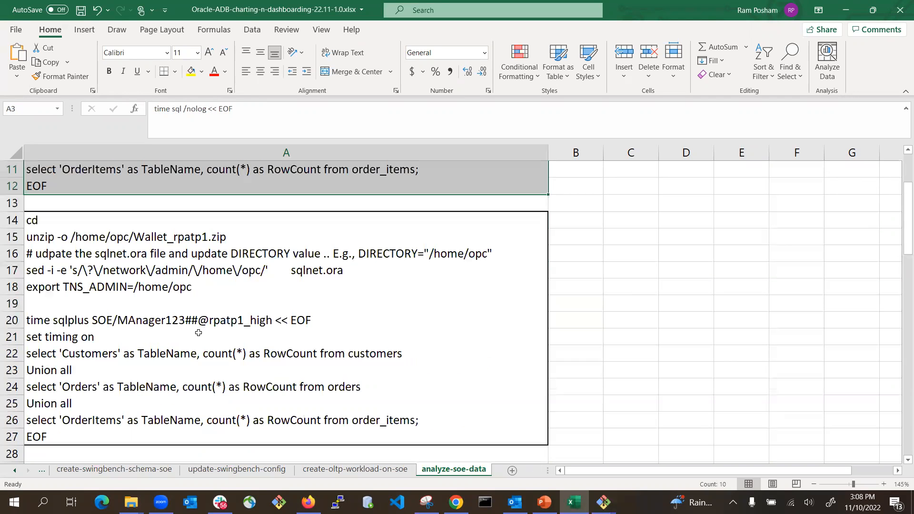
pyautogui.click(134, 236)
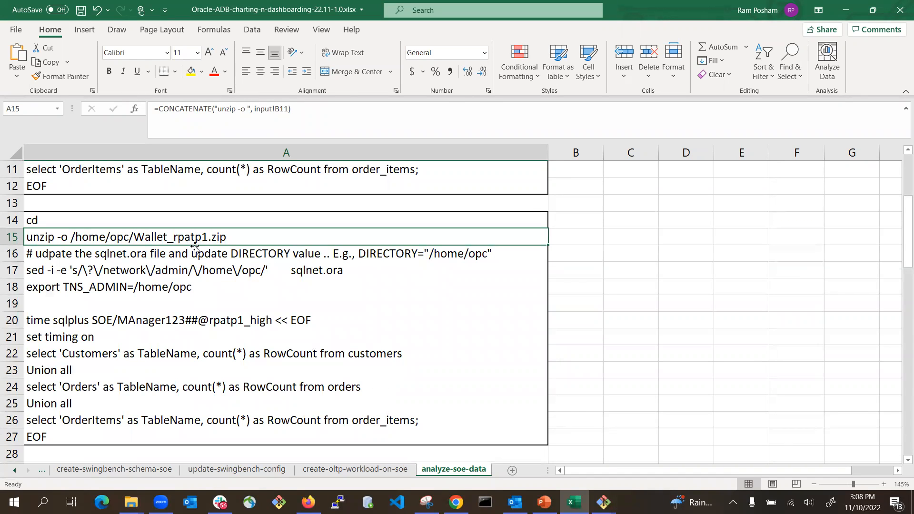
pyautogui.hotkey('ctrl', 'c')
pyautogui.hotkey('alt', 'Tab')
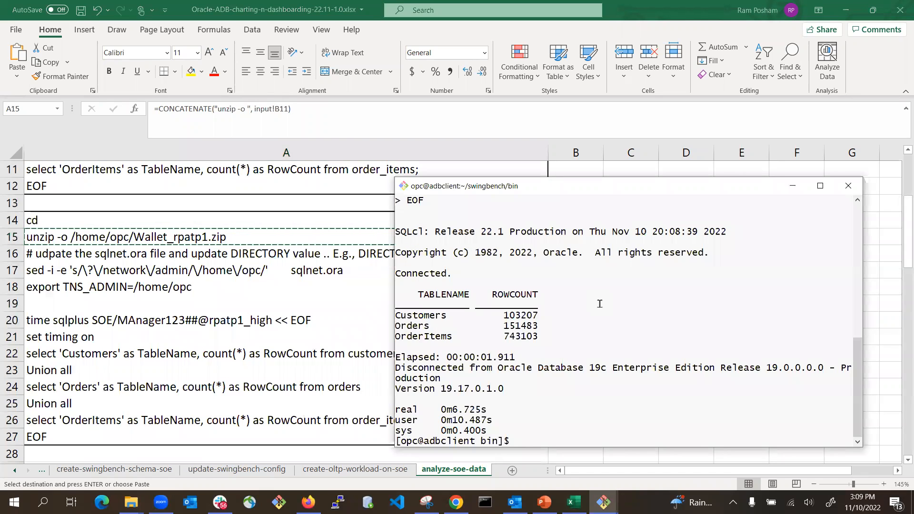
pyautogui.write('cd')
pyautogui.press('Return')
# List /home/opc with ls -ltr to locate Wallet_rpatp1.zip.
pyautogui.write('ls -;ltr')
pyautogui.press('Return')
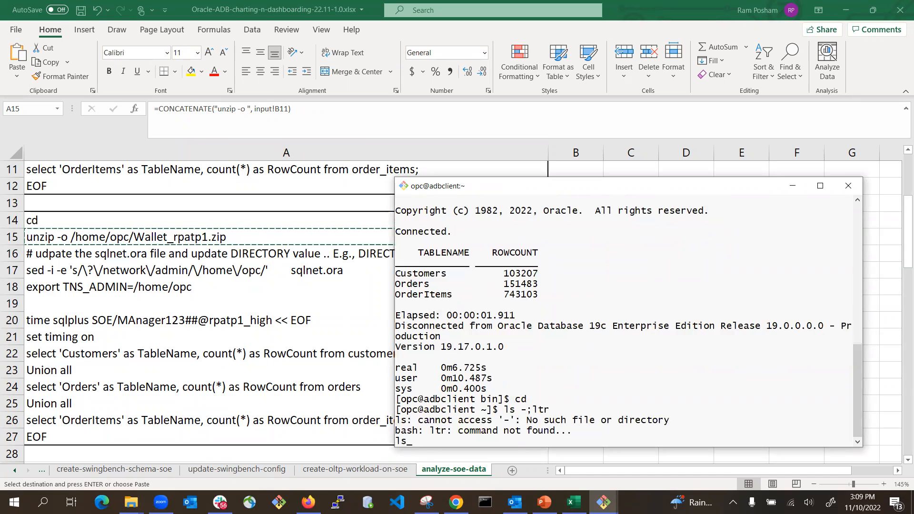
pyautogui.write('ls -ltr')
pyautogui.press('Return')
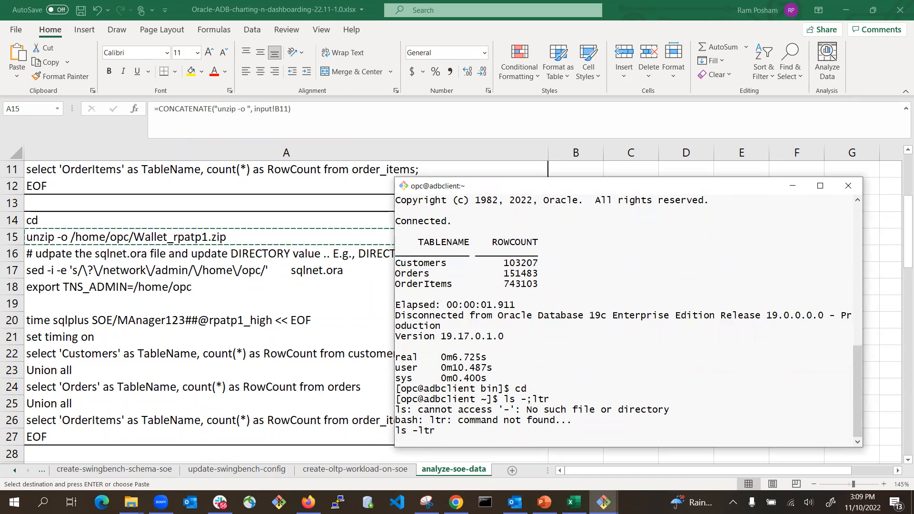
pyautogui.hotkey('ctrl', 'c')
pyautogui.press('Return')
pyautogui.press('Return')
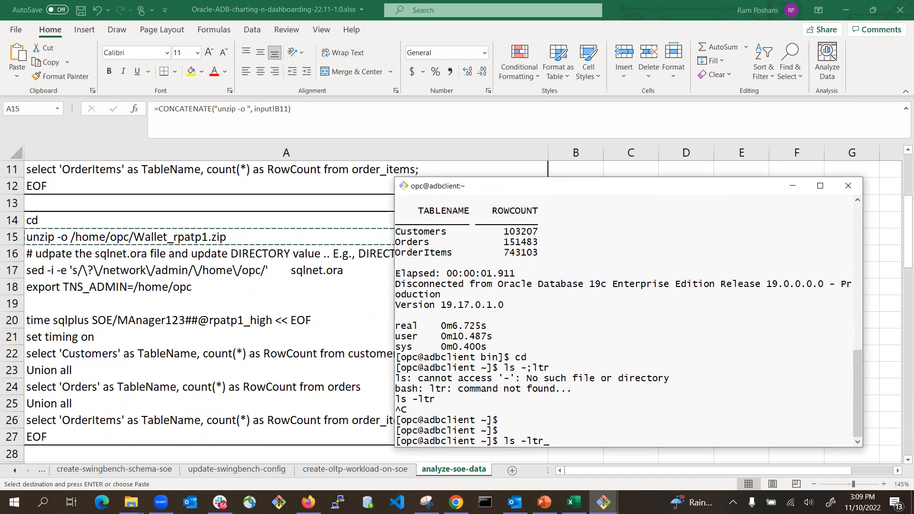
pyautogui.press('Return')
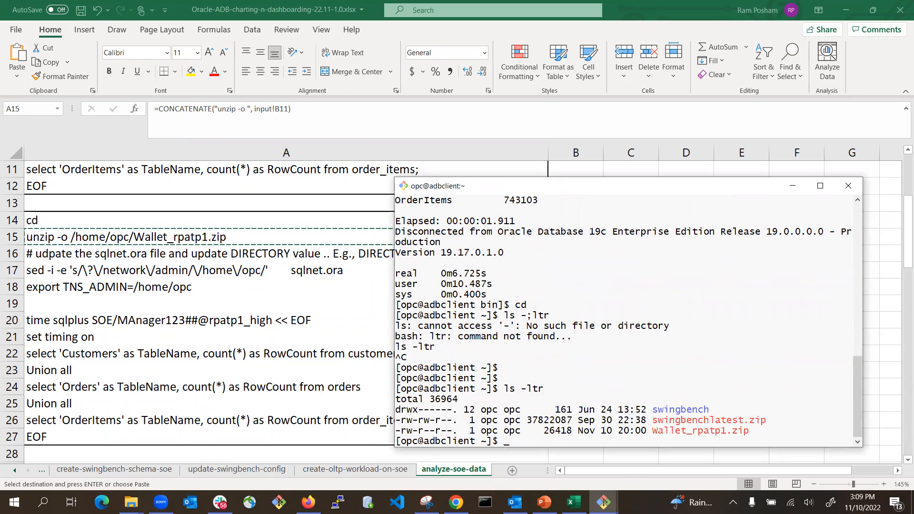
pyautogui.doubleClick(697, 431)
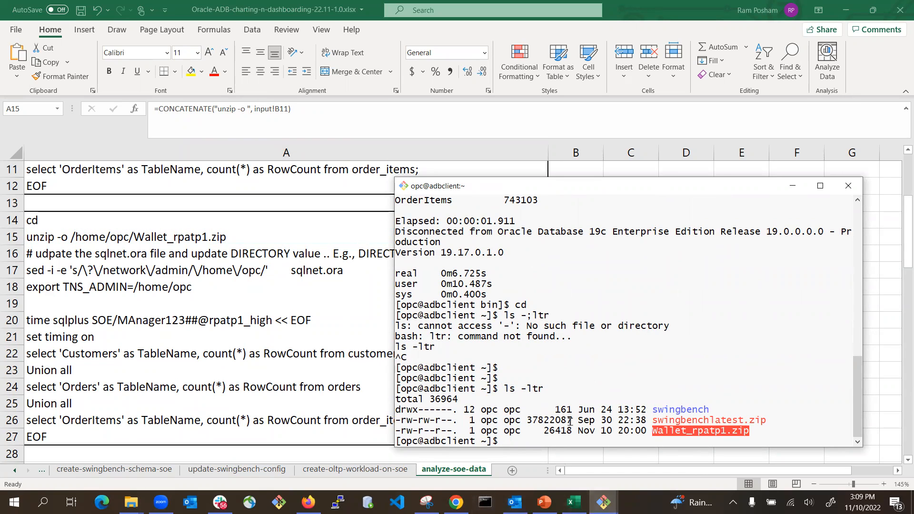
# Paste and run the A14:A15 cd and unzip -o commands to extract the wallet files.
pyautogui.hotkey('alt', 'Tab')
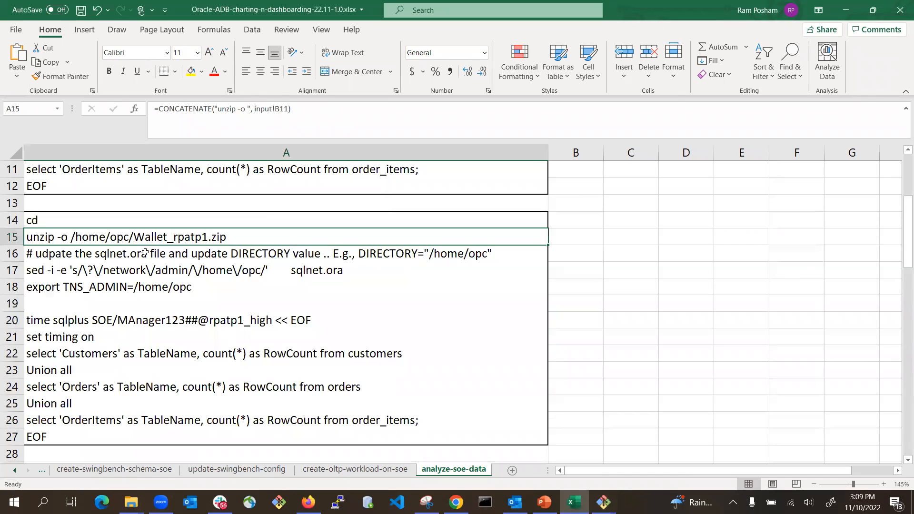
pyautogui.moveTo(54, 213); pyautogui.dragTo(101, 239)
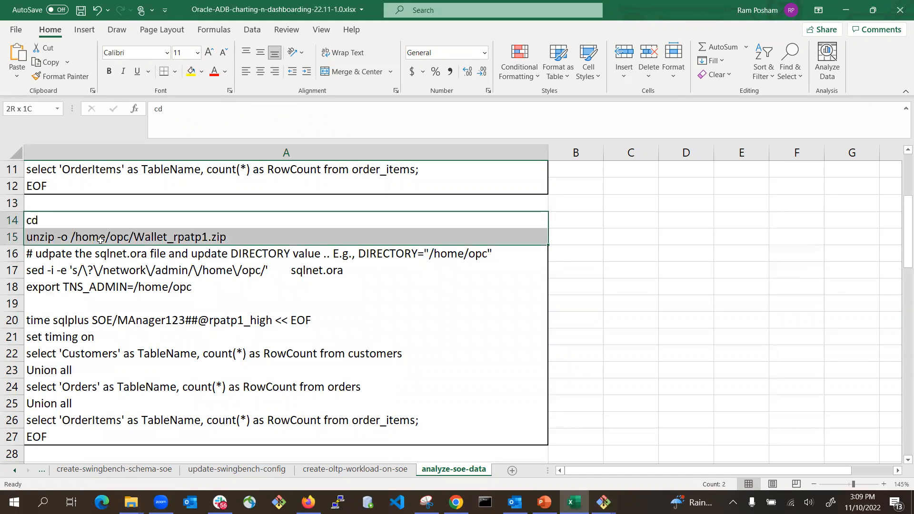
pyautogui.hotkey('ctrl', 'c')
pyautogui.hotkey('alt', 'Tab')
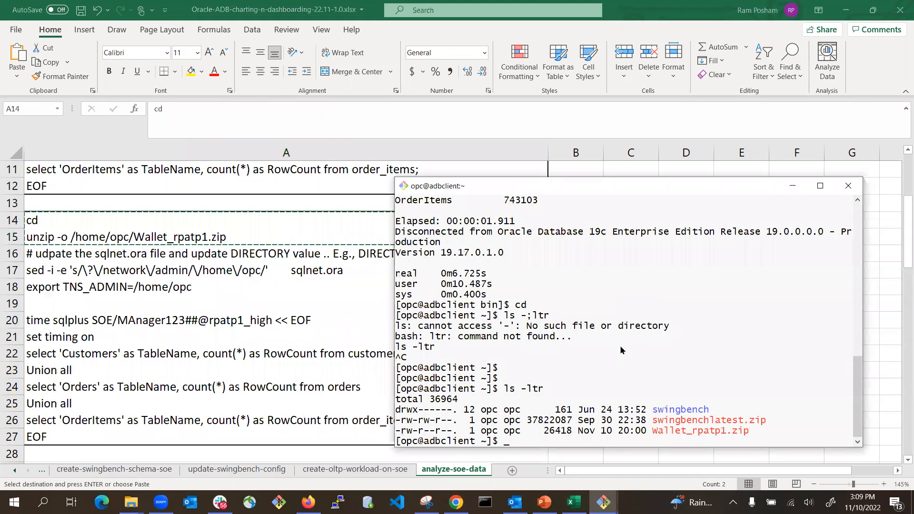
pyautogui.rightClick(621, 347)
pyautogui.click(653, 227)
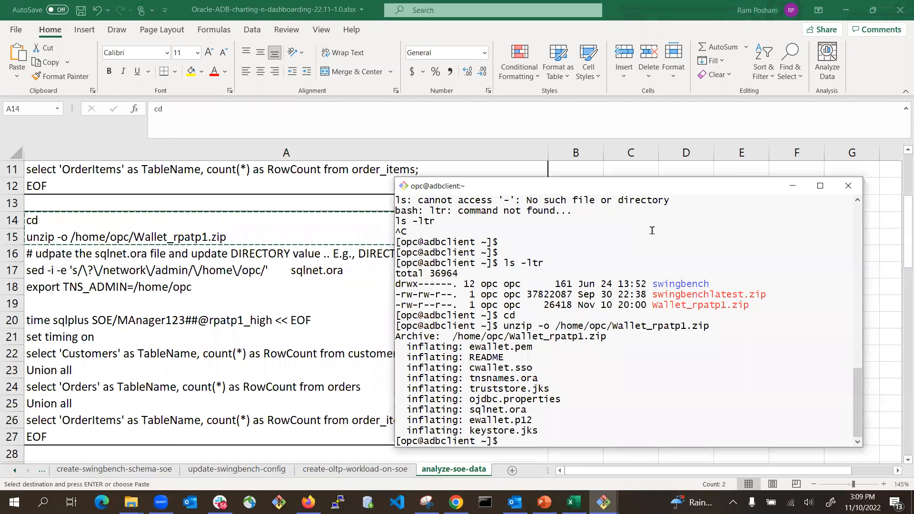
pyautogui.hotkey('alt', 'Tab')
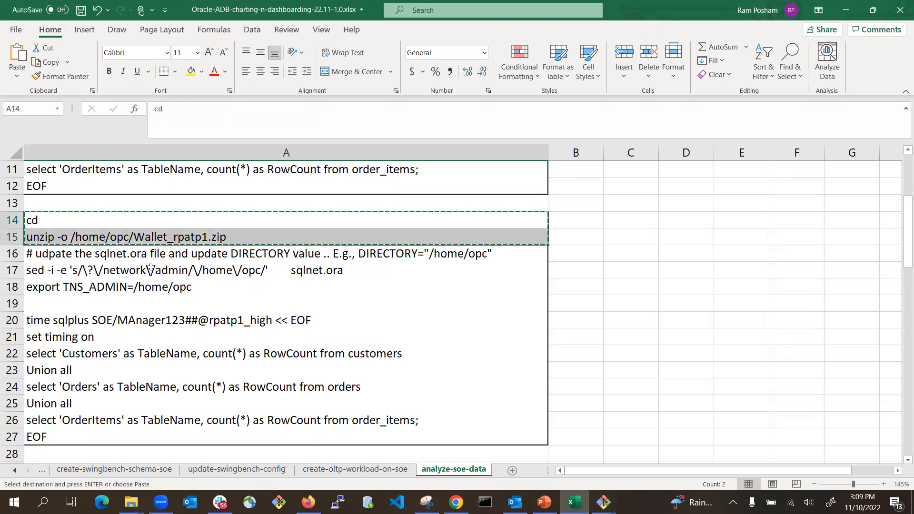
pyautogui.hotkey('alt', 'Tab')
# Display sqlnet.ora, noting DIRECTORY="?/network/admin", and check the working directory with pwd.
pyautogui.write('more sqlnet.ora')
pyautogui.press('Return')
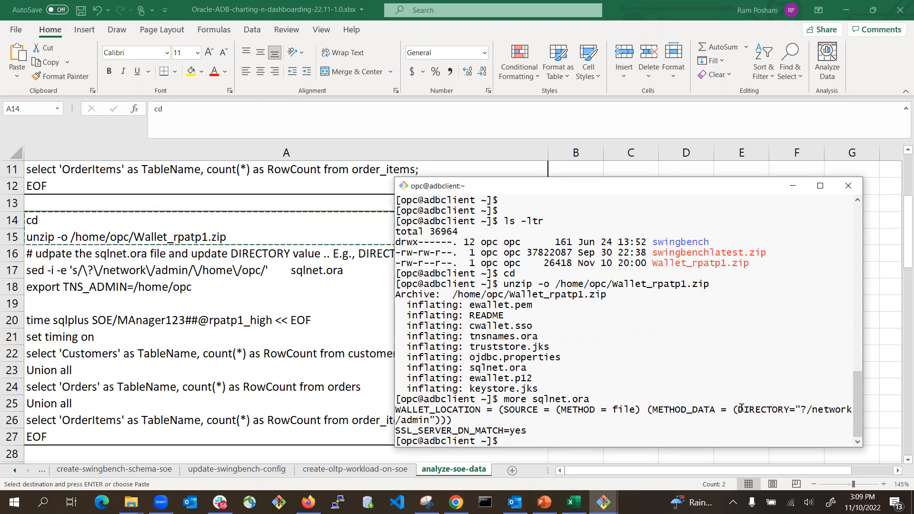
pyautogui.moveTo(803, 408); pyautogui.dragTo(828, 411)
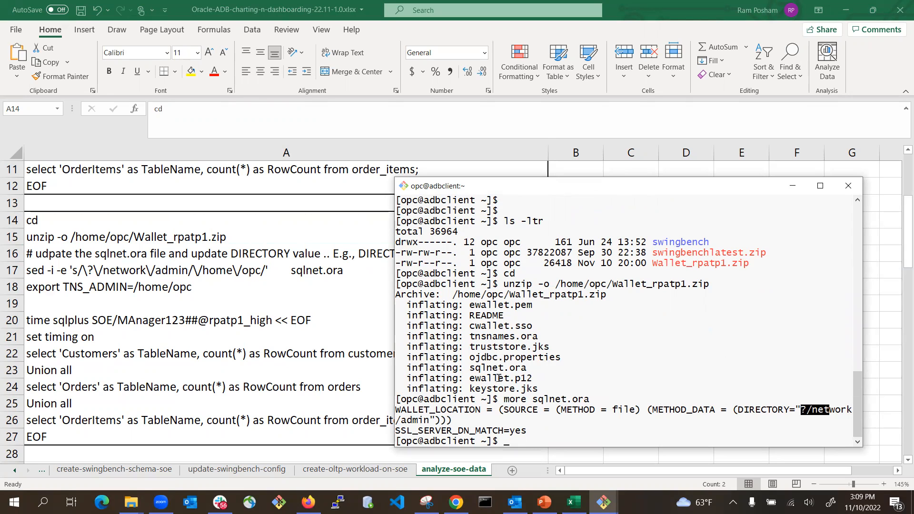
pyautogui.moveTo(536, 378); pyautogui.dragTo(468, 377)
pyautogui.click(481, 381)
pyautogui.write('pw')
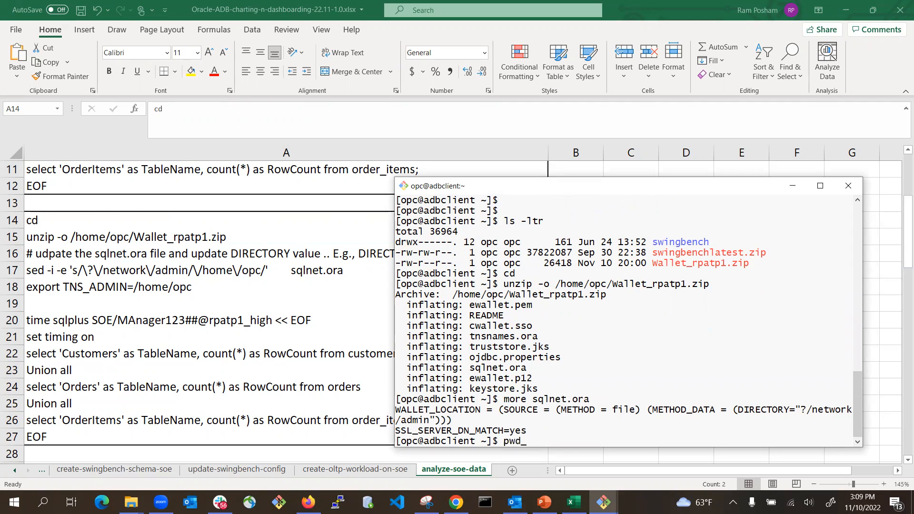
pyautogui.write('d')
pyautogui.press('Return')
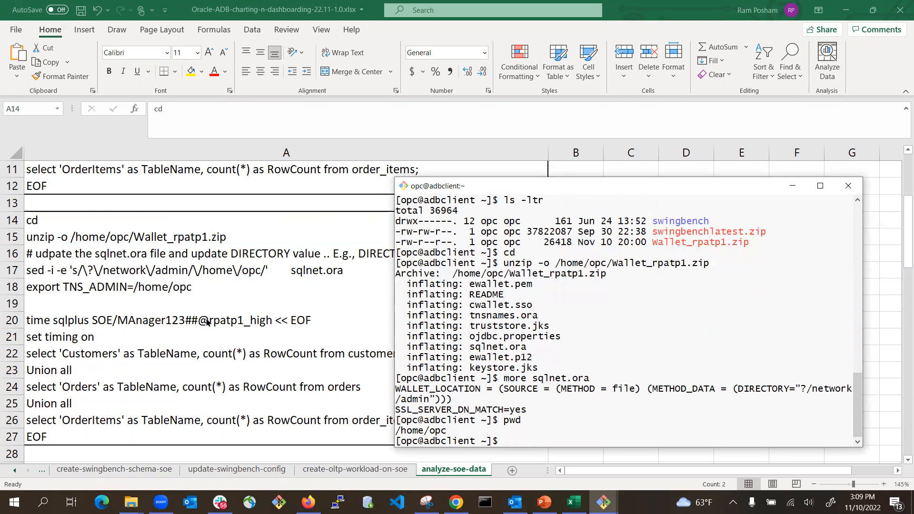
# Run the A17 sed command and confirm sqlnet.ora now points DIRECTORY to /home/opc.
pyautogui.hotkey('alt', 'Tab')
pyautogui.moveTo(38, 269); pyautogui.dragTo(129, 285)
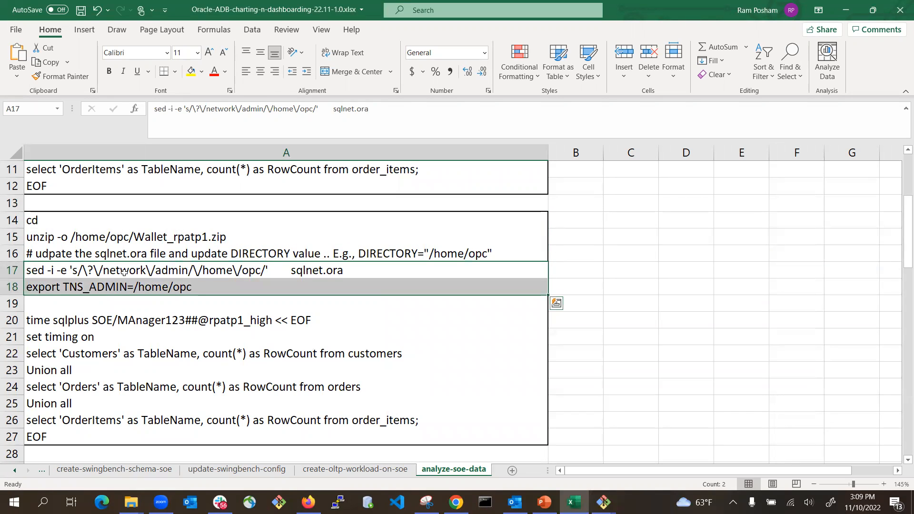
pyautogui.click(122, 271)
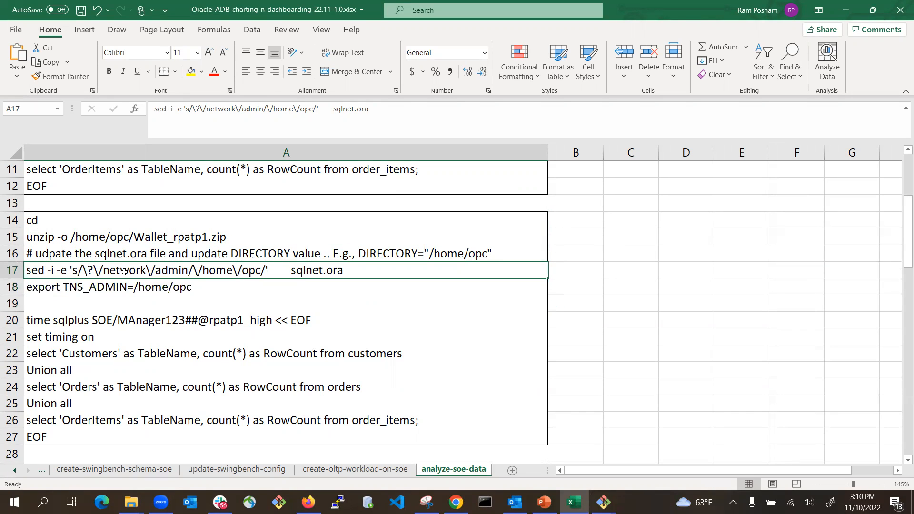
pyautogui.hotkey('ctrl', 'c')
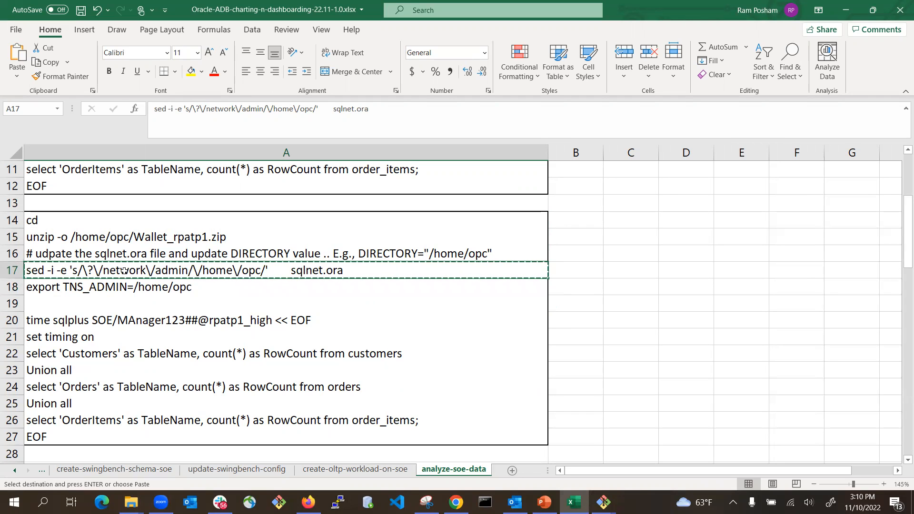
pyautogui.hotkey('alt', 'Tab')
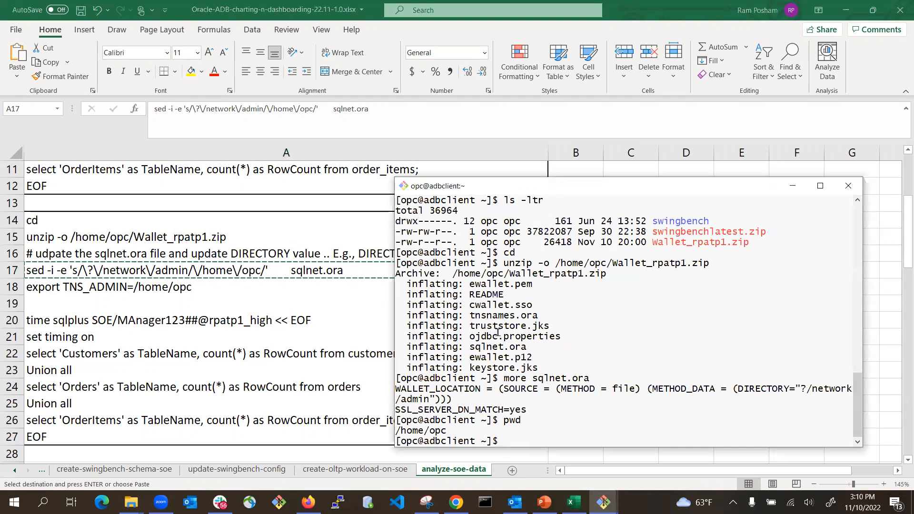
pyautogui.rightClick(553, 405)
pyautogui.click(588, 284)
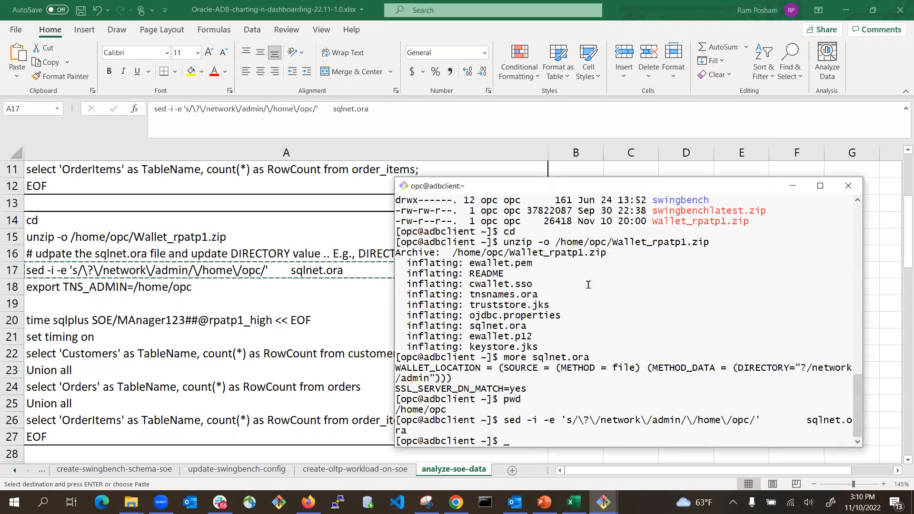
pyautogui.write('pwd')
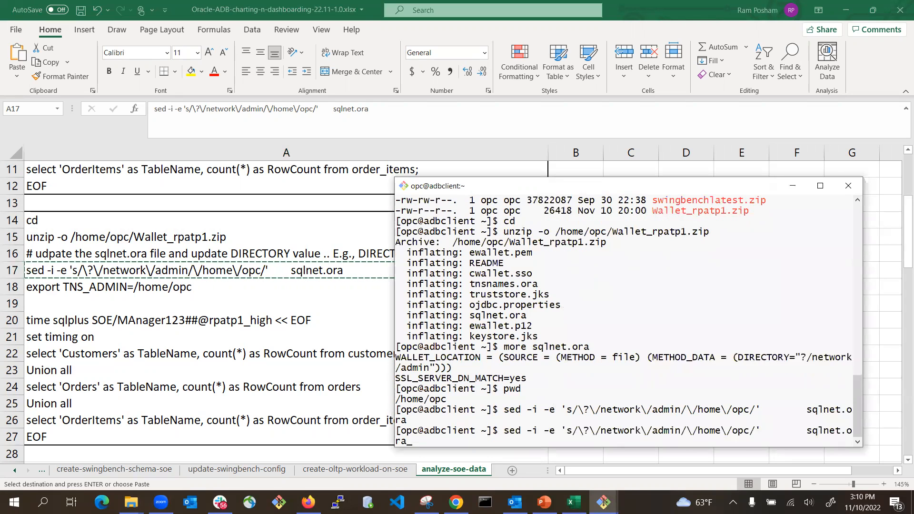
pyautogui.press('Up')
pyautogui.press('Return')
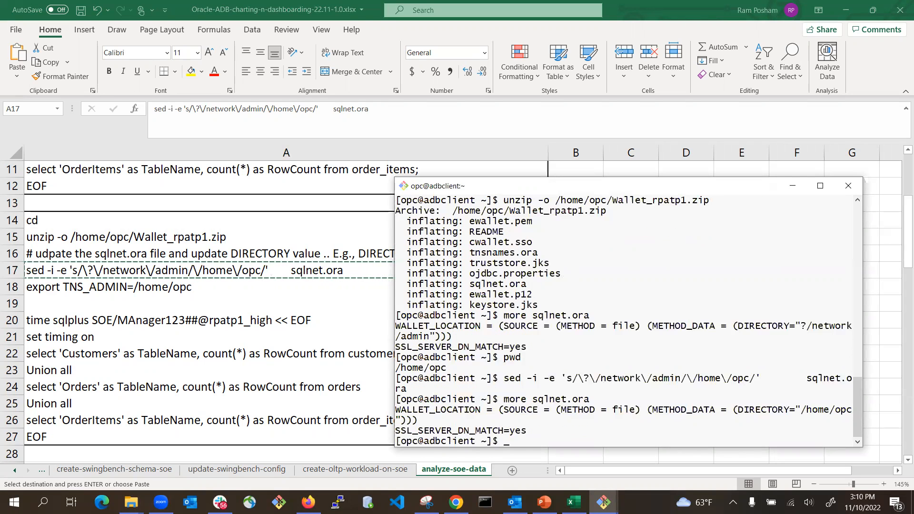
pyautogui.moveTo(802, 408); pyautogui.dragTo(398, 420)
# Print tnsnames.ora to show the rpatp1_medium and rpatp1_tp service entries.
pyautogui.hotkey('alt', 'Tab')
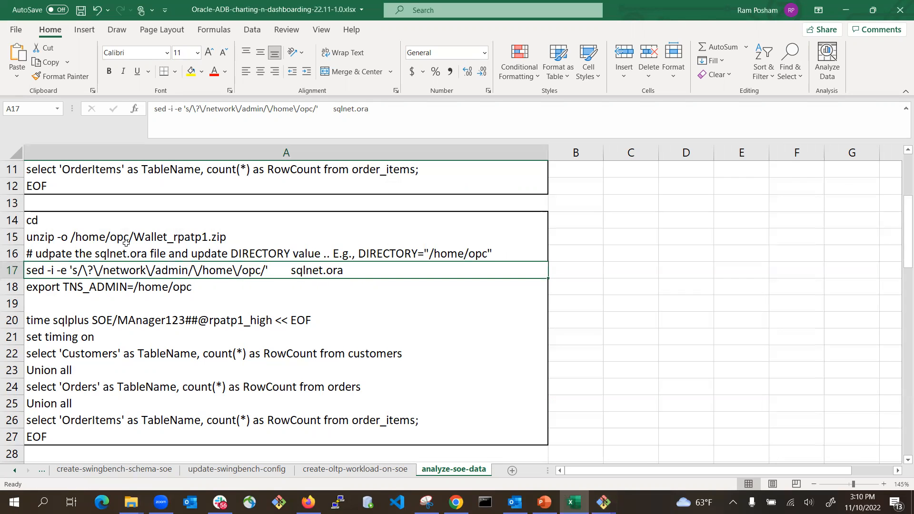
pyautogui.click(96, 305)
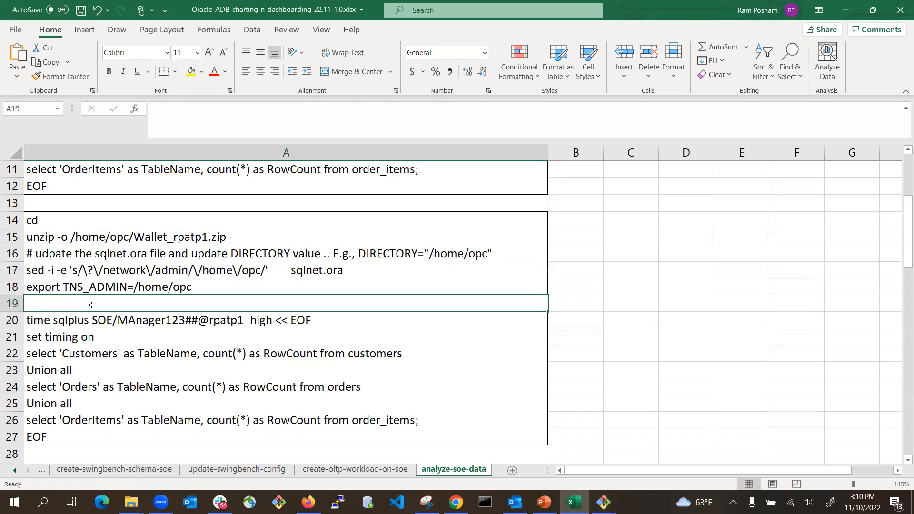
pyautogui.scroll(-2, 360, 368)
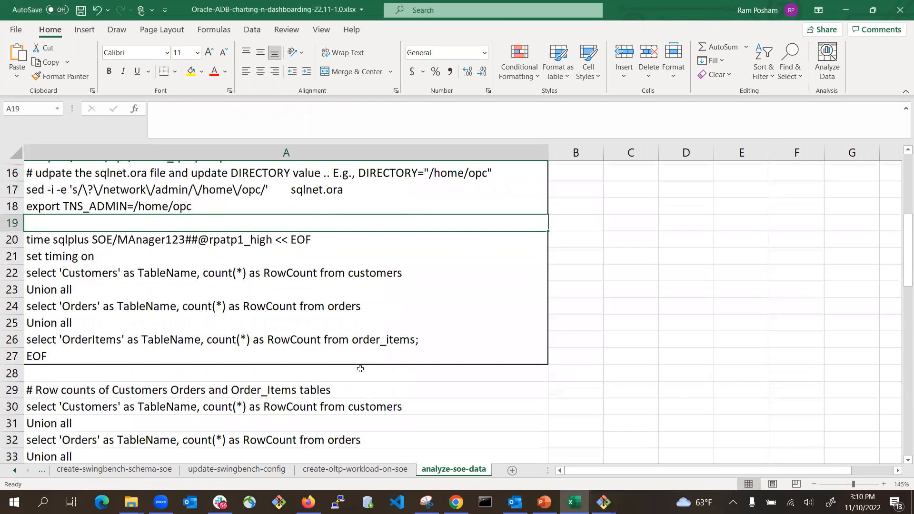
pyautogui.hotkey('alt', 'Tab')
pyautogui.write('cat tn')
pyautogui.press('Tab')
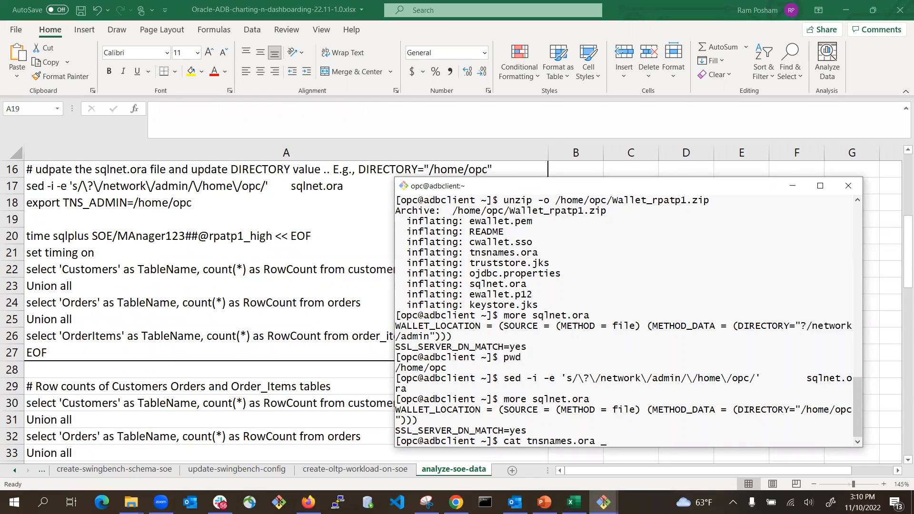
pyautogui.press('Return')
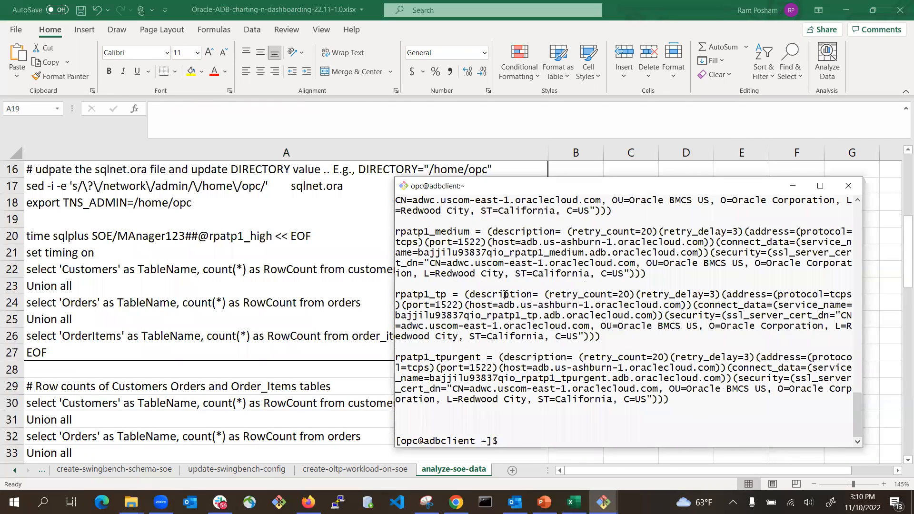
pyautogui.doubleClick(428, 232)
pyautogui.doubleClick(427, 295)
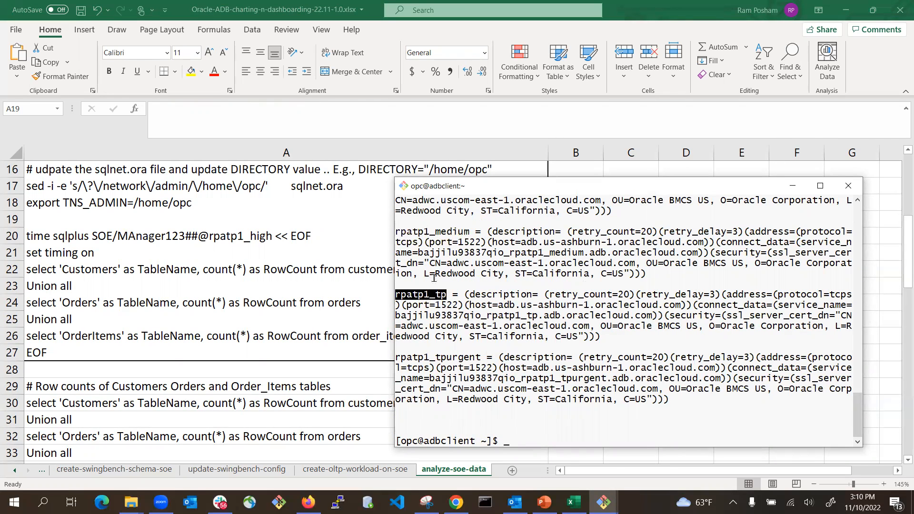
pyautogui.scroll(5, 433, 277)
# Run the A20:A27 sqlplus row-count script against rpatp1_high, which fails with ORA-12154.
pyautogui.hotkey('alt', 'Tab')
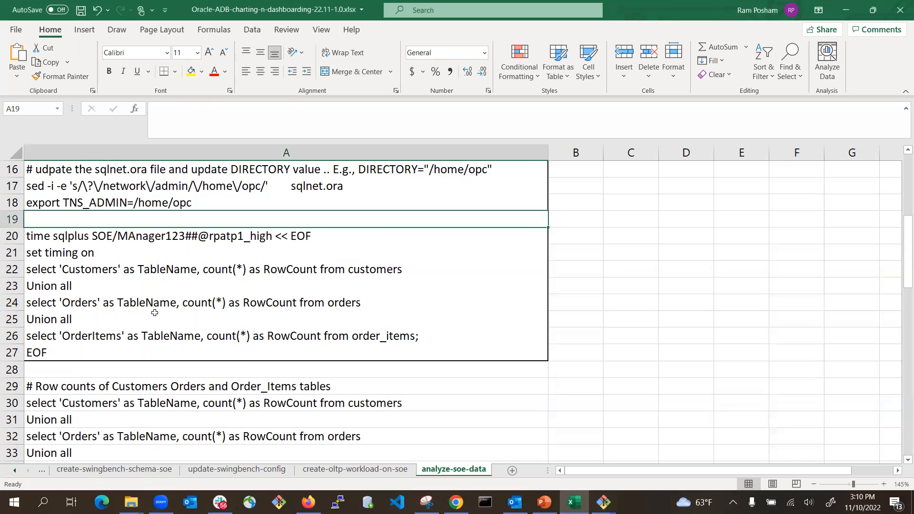
pyautogui.moveTo(62, 235); pyautogui.dragTo(93, 342)
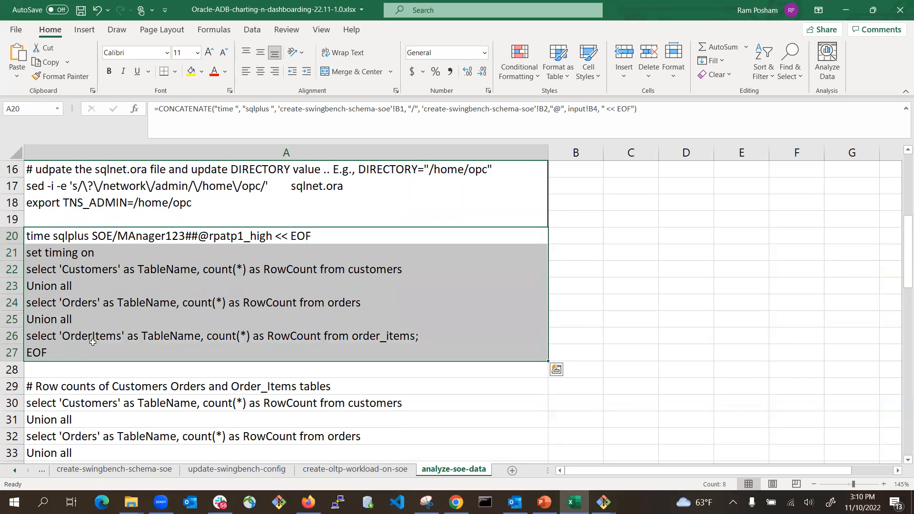
pyautogui.hotkey('ctrl', 'c')
pyautogui.hotkey('alt', 'Tab')
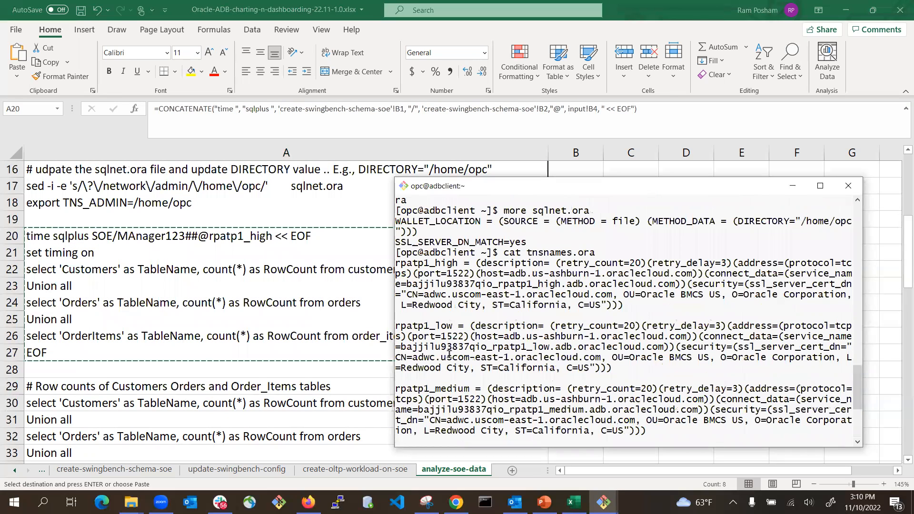
pyautogui.scroll(-5, 649, 383)
pyautogui.rightClick(531, 229)
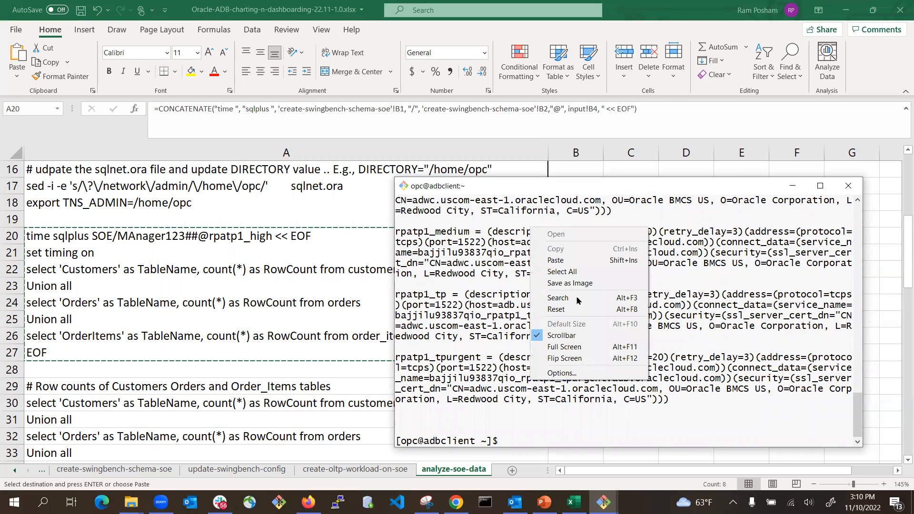
pyautogui.click(560, 259)
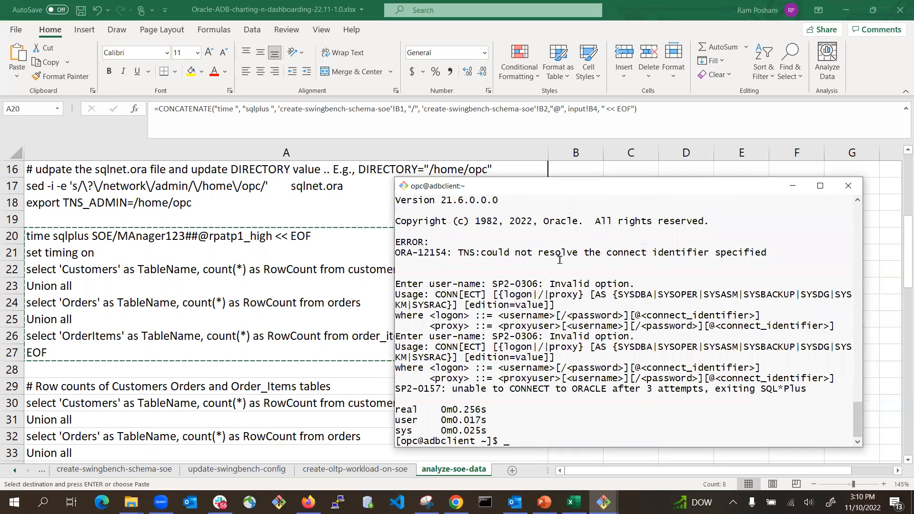
pyautogui.hotkey('alt', 'Tab')
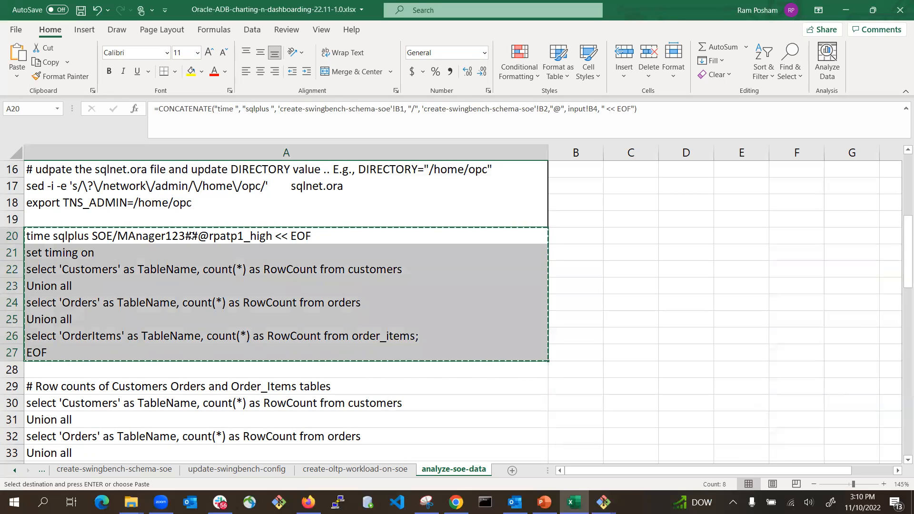
# Review the sheet's commands and reselect the sqlplus row-count script A20:A27.
pyautogui.click(191, 236)
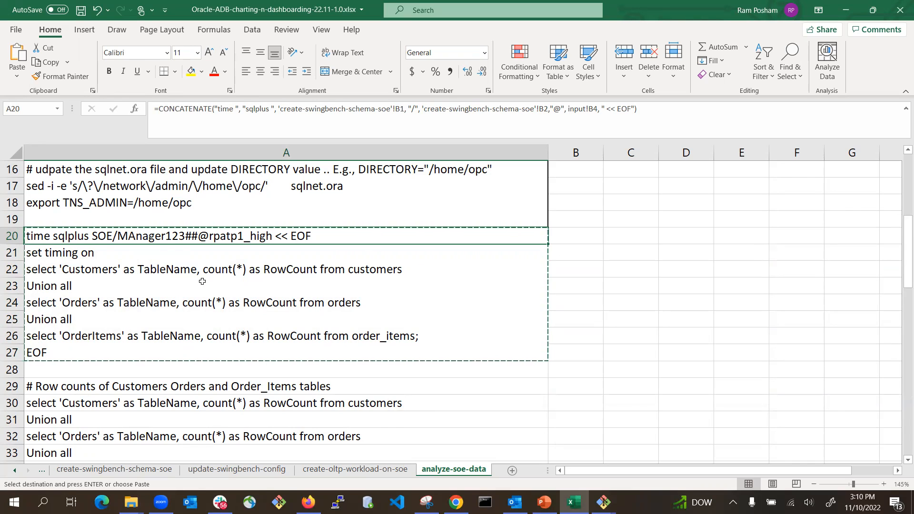
pyautogui.click(90, 259)
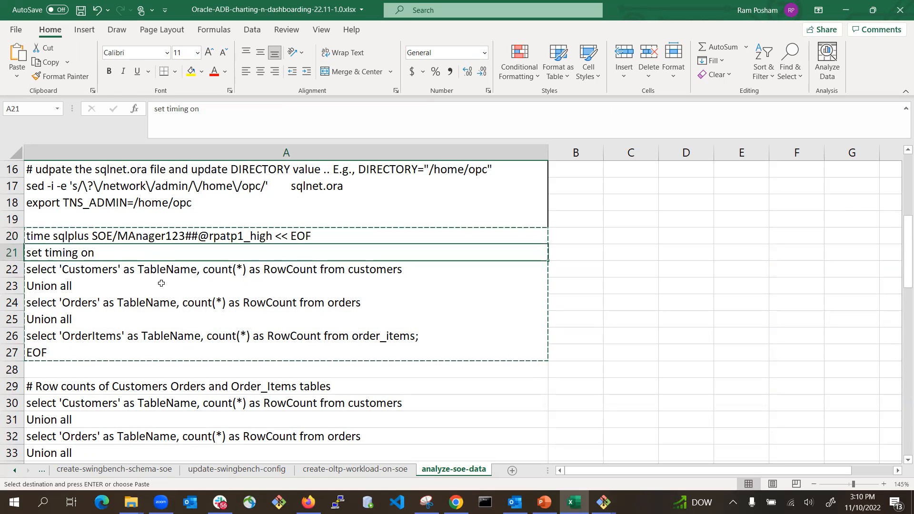
pyautogui.scroll(1, 192, 288)
pyautogui.scroll(5, 192, 288)
pyautogui.scroll(-2, 192, 288)
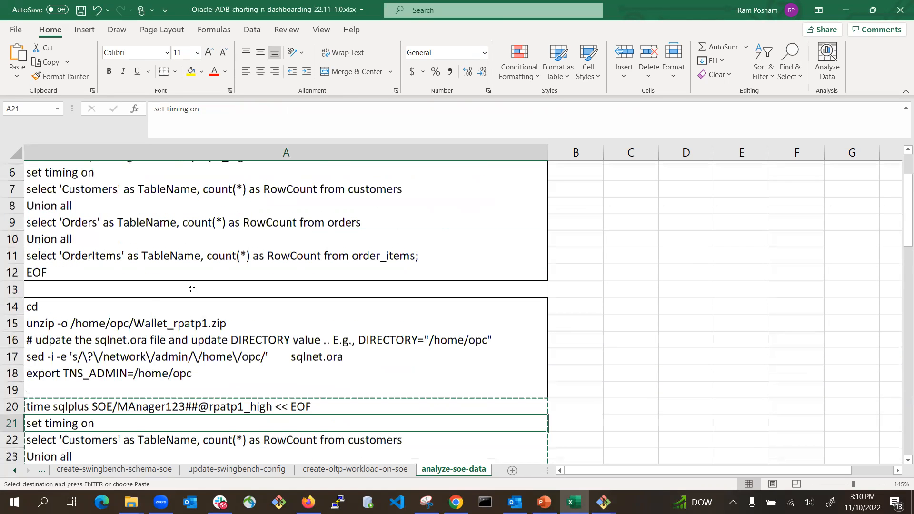
pyautogui.click(172, 323)
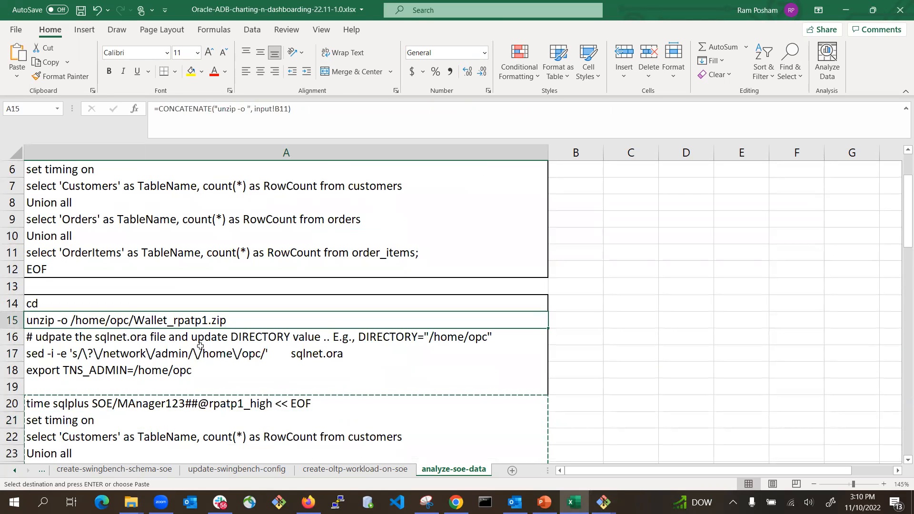
pyautogui.scroll(-2, 179, 389)
pyautogui.click(181, 320)
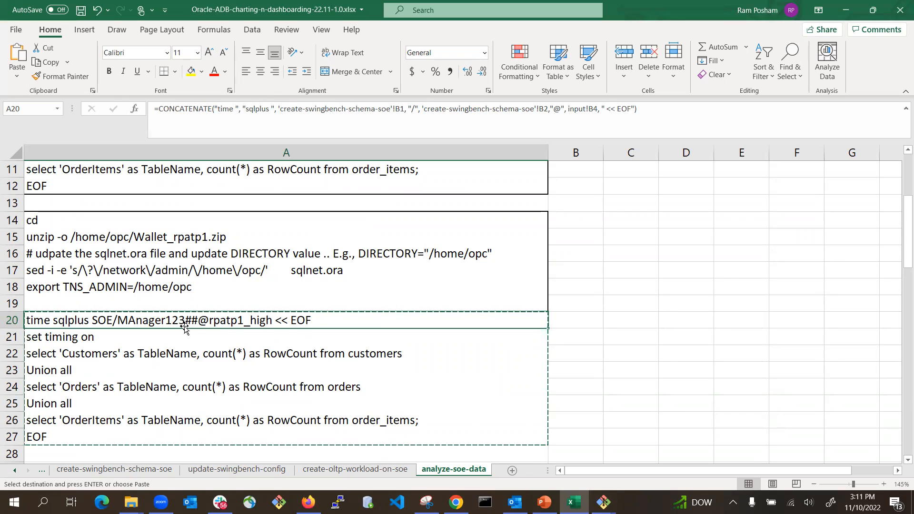
pyautogui.keyDown('shift'); pyautogui.click(51, 437); pyautogui.keyUp('shift')
pyautogui.hotkey('alt', 'Tab')
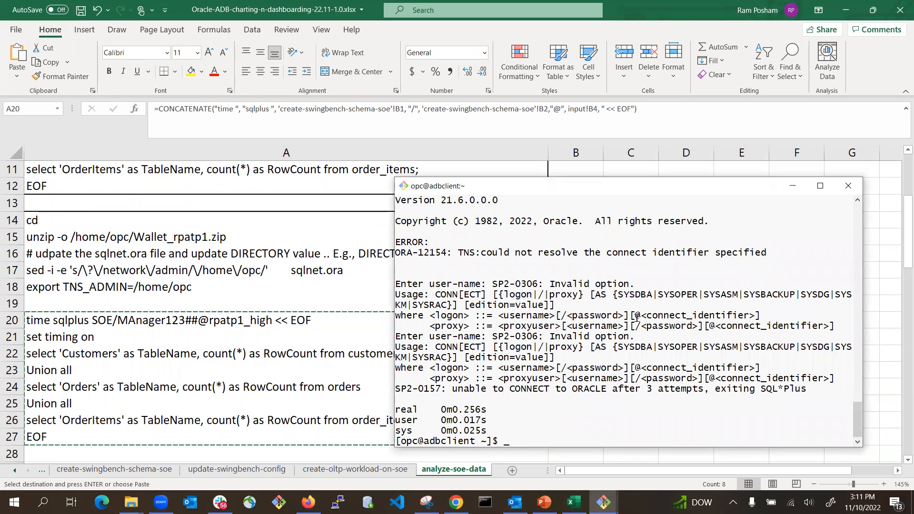
# Clear the terminal screen and copy the export TNS_ADMIN=/home/opc command from A18.
pyautogui.press('Return')
pyautogui.press('Return')
pyautogui.press('Return')
pyautogui.write('clea')
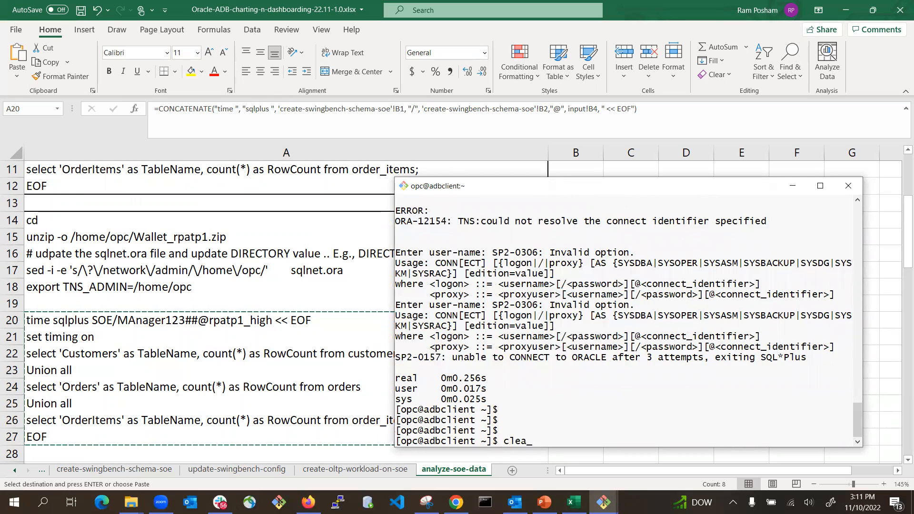
pyautogui.write('r')
pyautogui.press('Return')
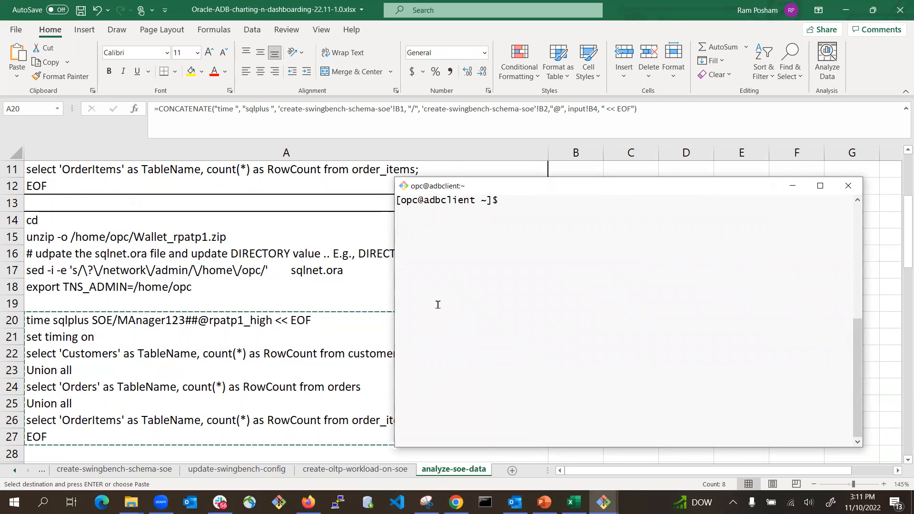
pyautogui.click(42, 287)
pyautogui.click(131, 289)
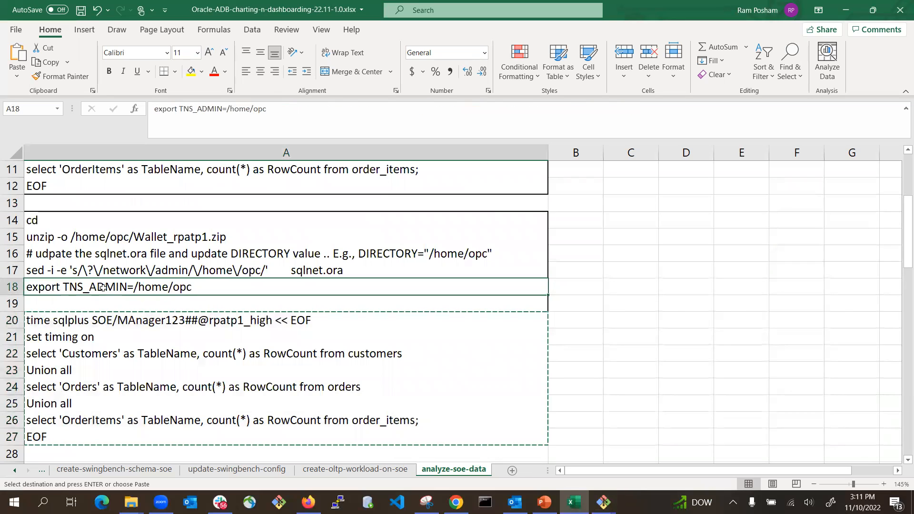
pyautogui.hotkey('ctrl', 'c')
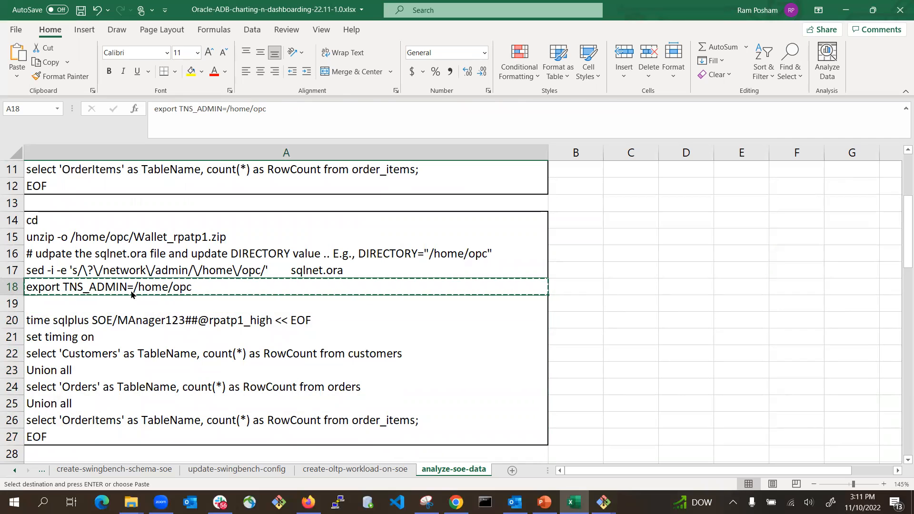
# Set TNS_ADMIN to /home/opc in the SSH terminal.
pyautogui.hotkey('alt', 'Tab')
pyautogui.rightClick(463, 235)
pyautogui.click(490, 268)
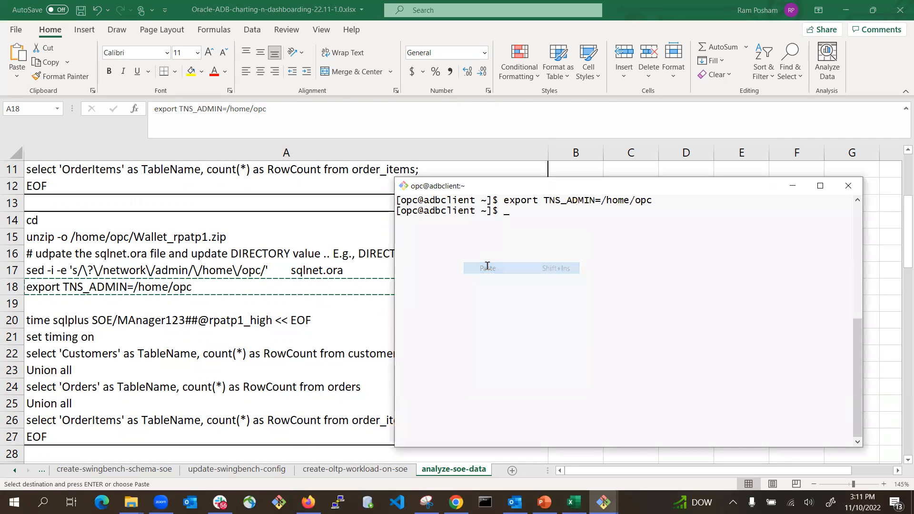
# Rerun the A20:A27 row-count sqlplus script in the terminal.
pyautogui.click(129, 321)
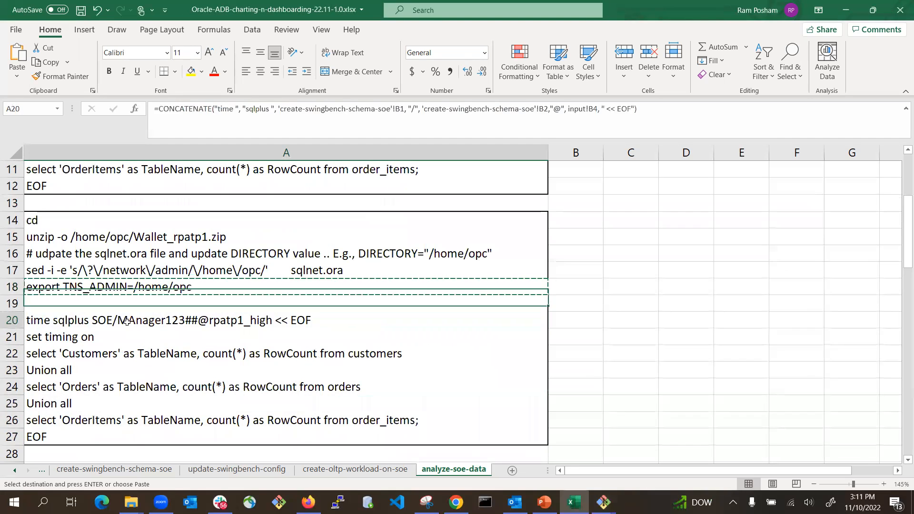
pyautogui.keyDown('shift'); pyautogui.click(56, 436); pyautogui.keyUp('shift')
pyautogui.hotkey('ctrl', 'c')
pyautogui.hotkey('alt', 'Tab')
pyautogui.rightClick(530, 233)
pyautogui.click(556, 263)
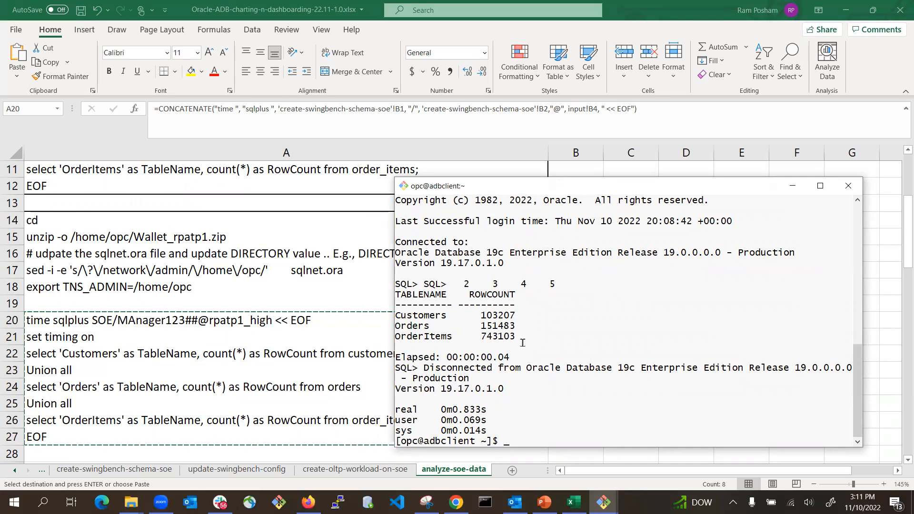
# Check the counts (Customers 103207, Orders 151483, OrderItems 743103), then bring up Database Actions.
pyautogui.hotkey('alt', 'Tab')
pyautogui.scroll(-3, 228, 364)
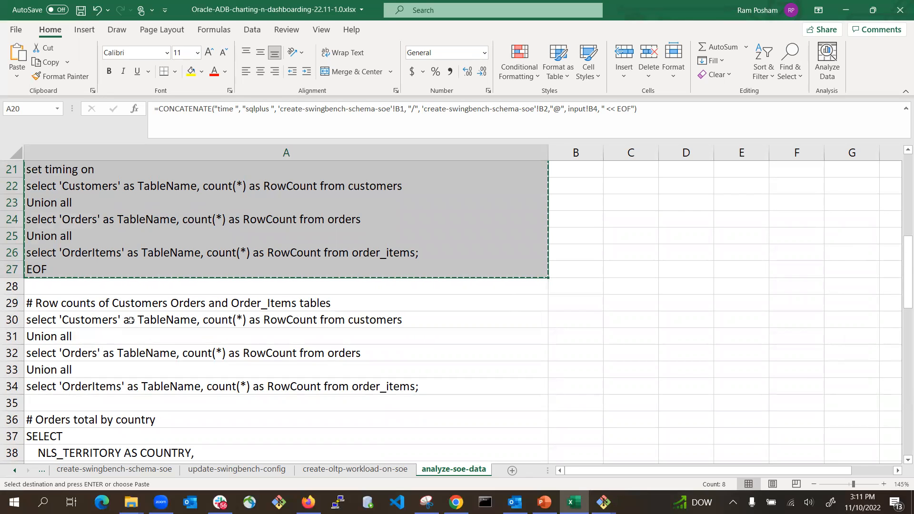
pyautogui.scroll(-2, 208, 321)
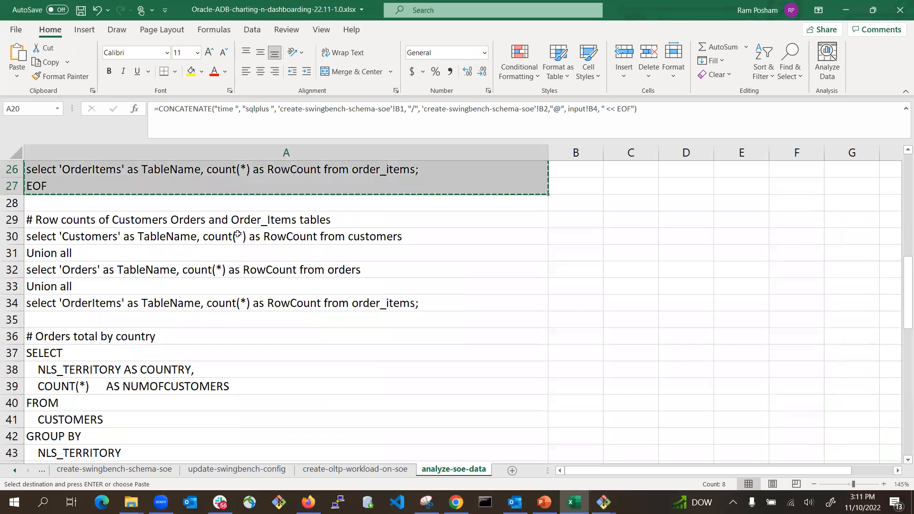
pyautogui.hotkey('alt', 'Tab')
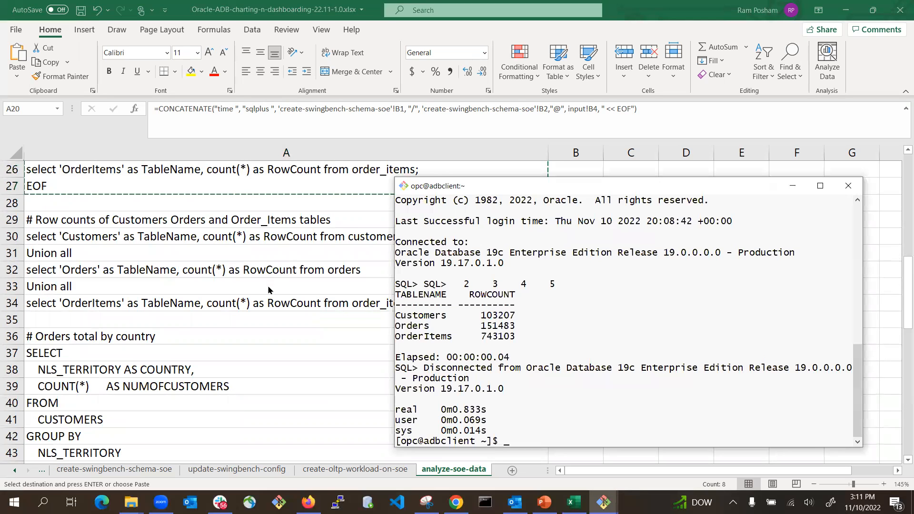
pyautogui.click(308, 503)
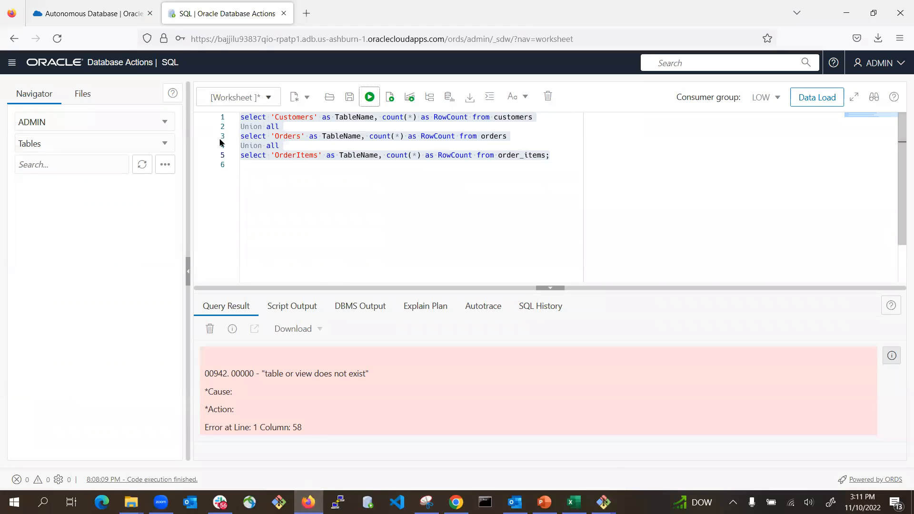
# From Database Users, edit SOE to turn on Web Access and apply the changes.
pyautogui.click(129, 66)
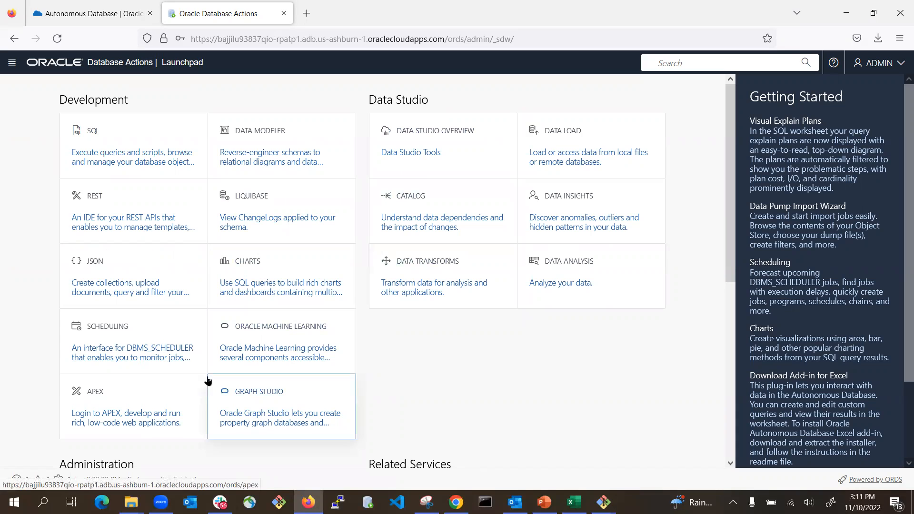
pyautogui.scroll(-2, 428, 202)
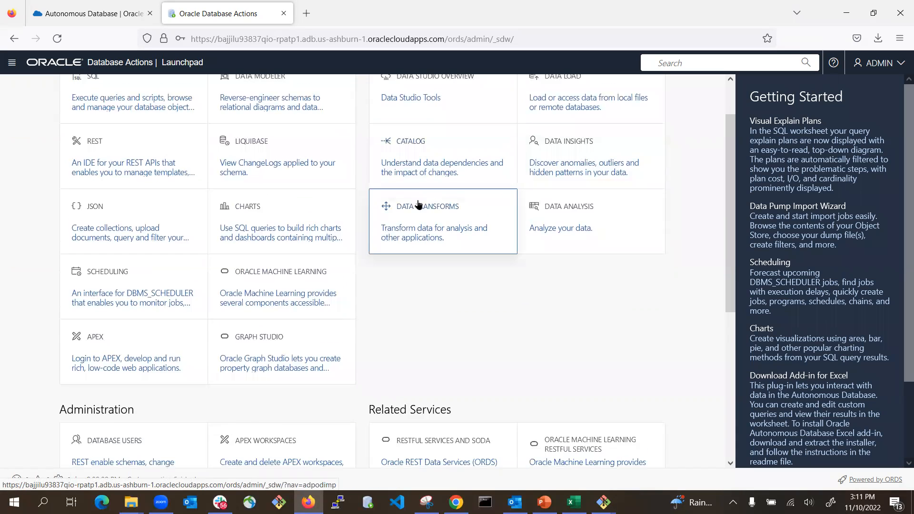
pyautogui.click(125, 387)
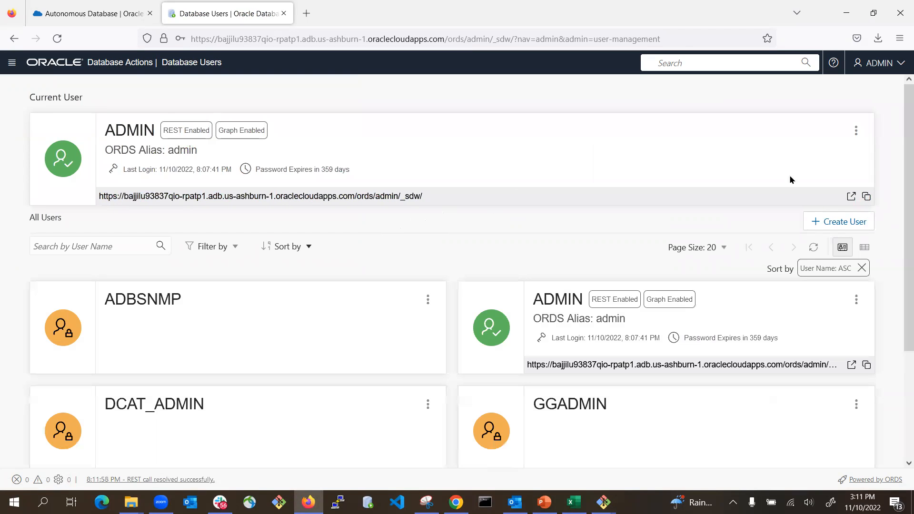
pyautogui.scroll(-3, 703, 291)
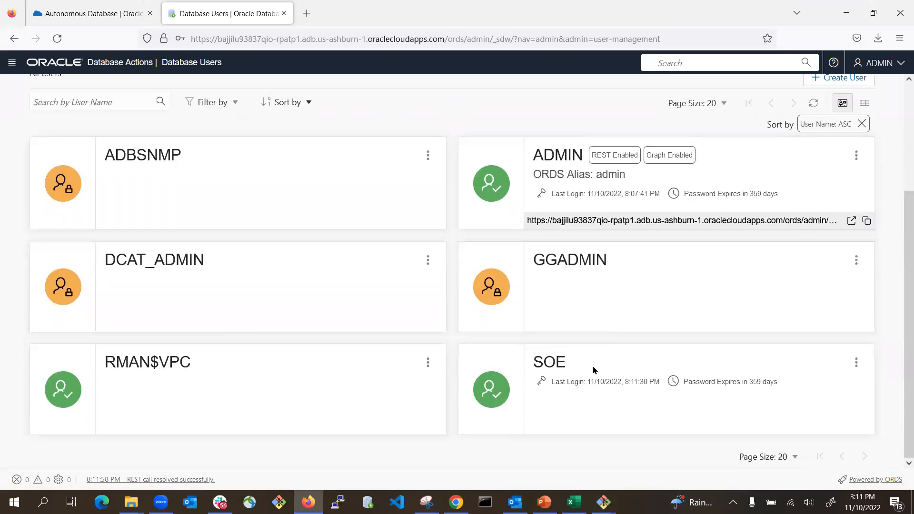
pyautogui.click(855, 362)
pyautogui.click(785, 379)
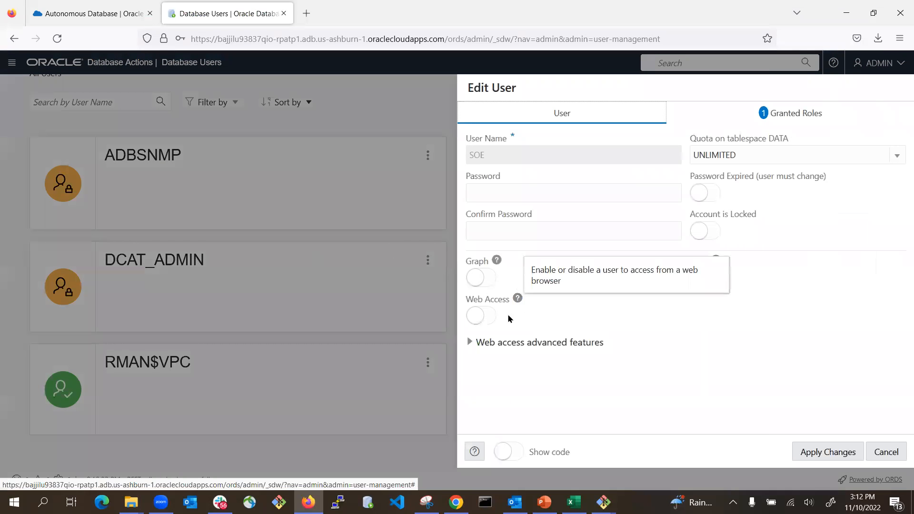
pyautogui.click(486, 316)
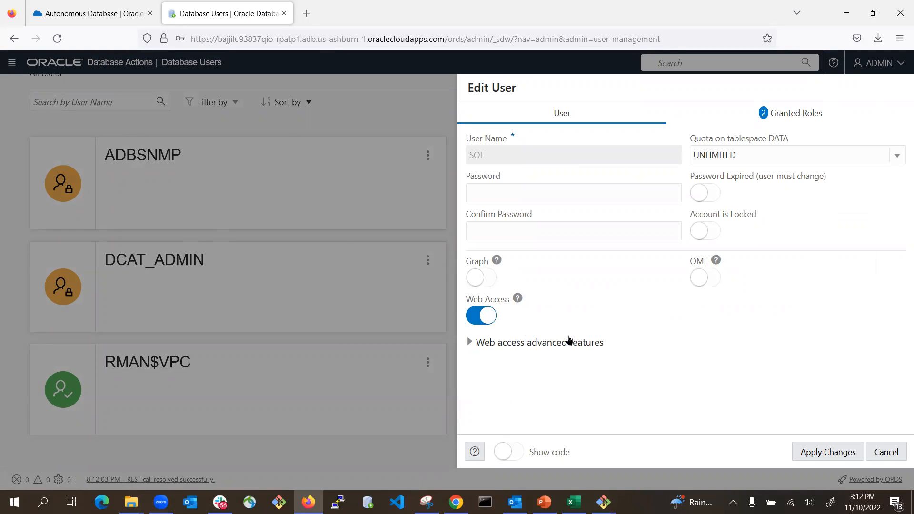
pyautogui.click(825, 457)
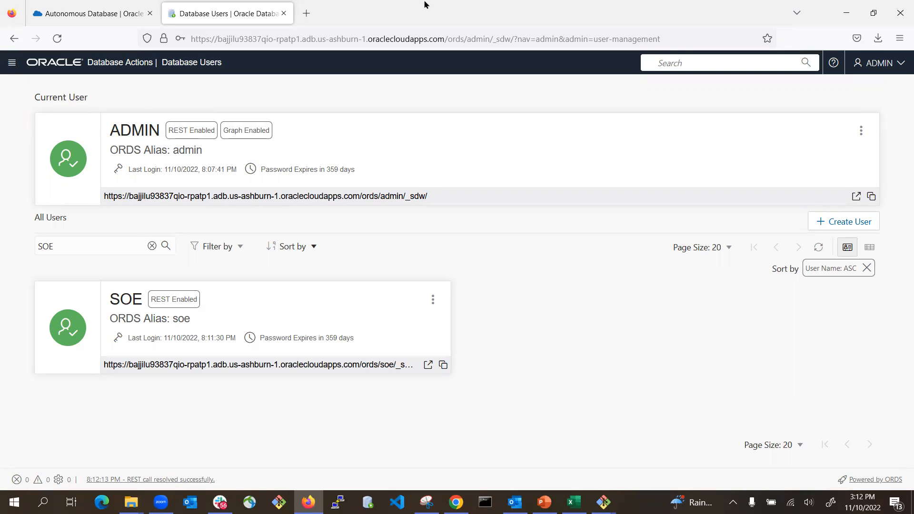
# Sign out as ADMIN, sign in as SOE with its password, and open Charts.
pyautogui.click(879, 63)
pyautogui.click(872, 155)
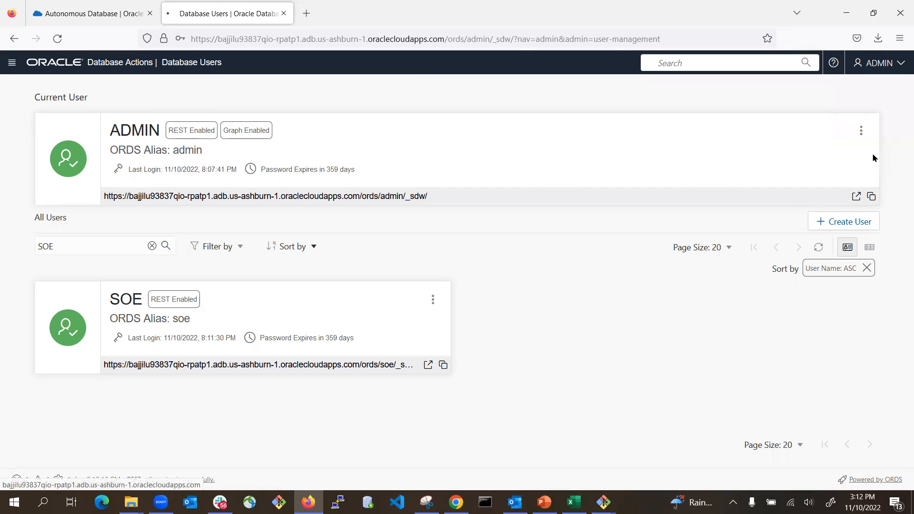
pyautogui.click(447, 150)
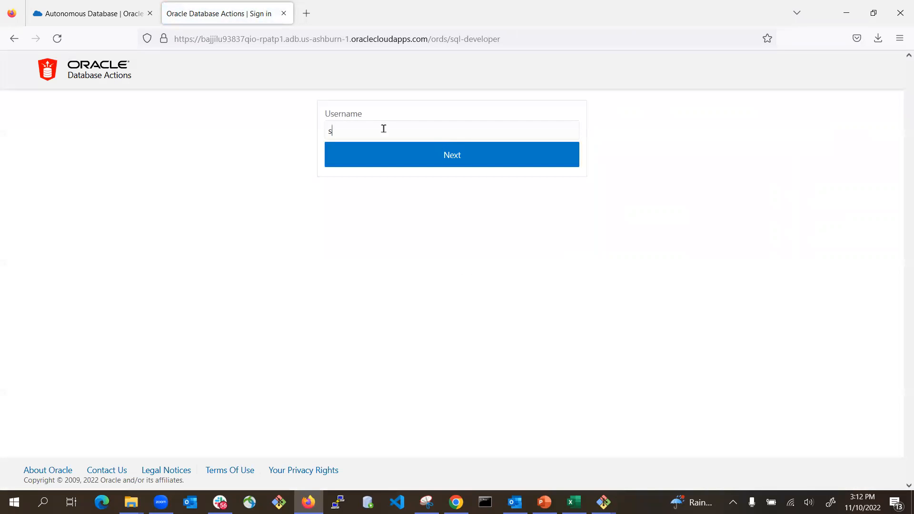
pyautogui.click(454, 149)
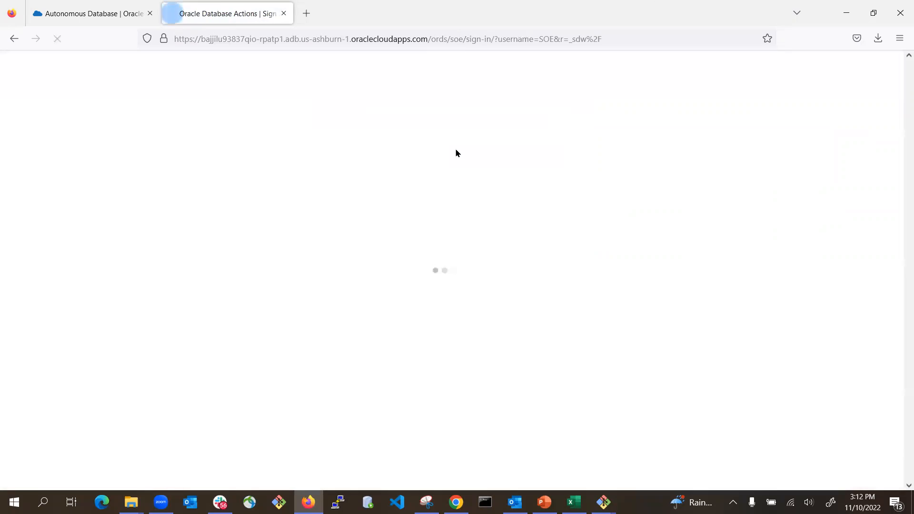
pyautogui.moveTo(420, 168); pyautogui.dragTo(241, 172)
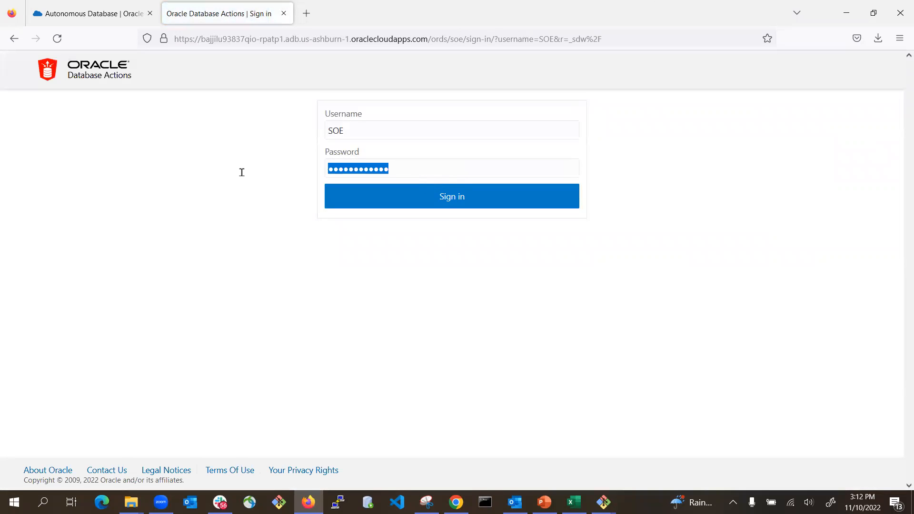
pyautogui.write('******')
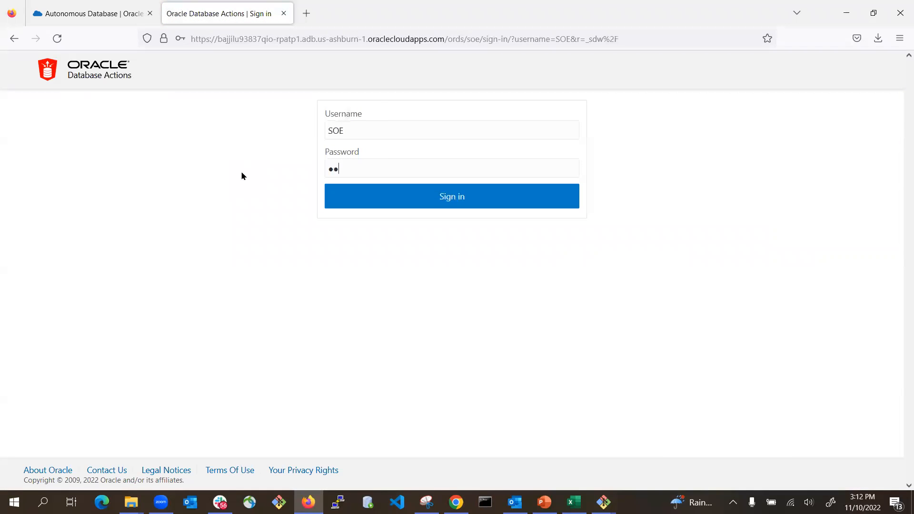
pyautogui.write('******')
pyautogui.click(427, 190)
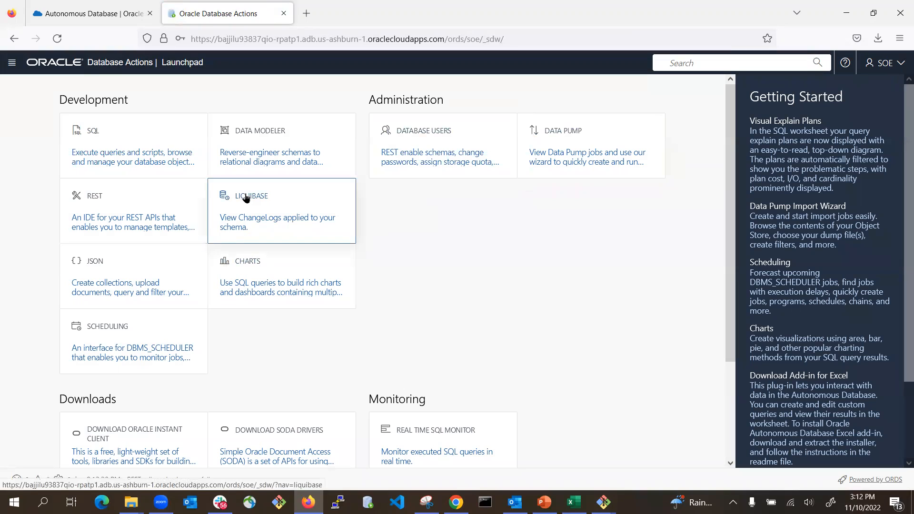
pyautogui.click(249, 264)
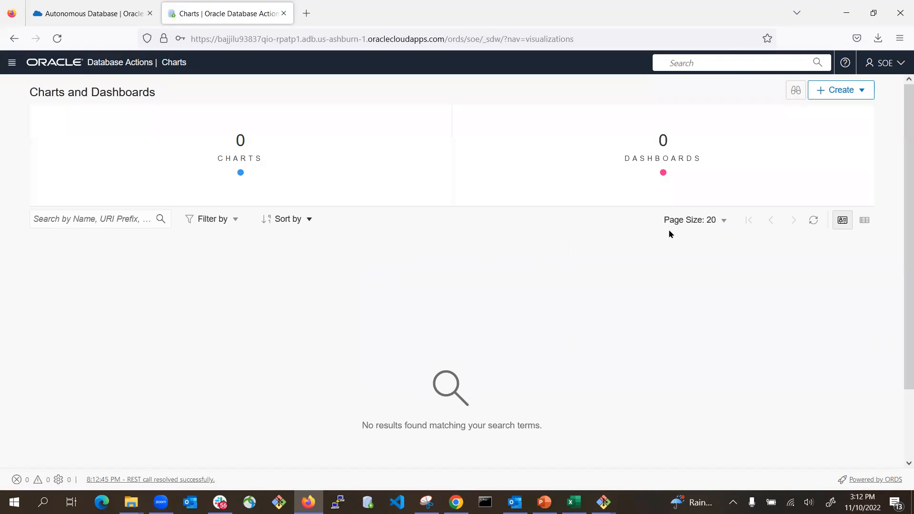
# Start a new chart and copy the 'Row counts of Customers Orders and Order_Items tables' heading from A29.
pyautogui.click(832, 95)
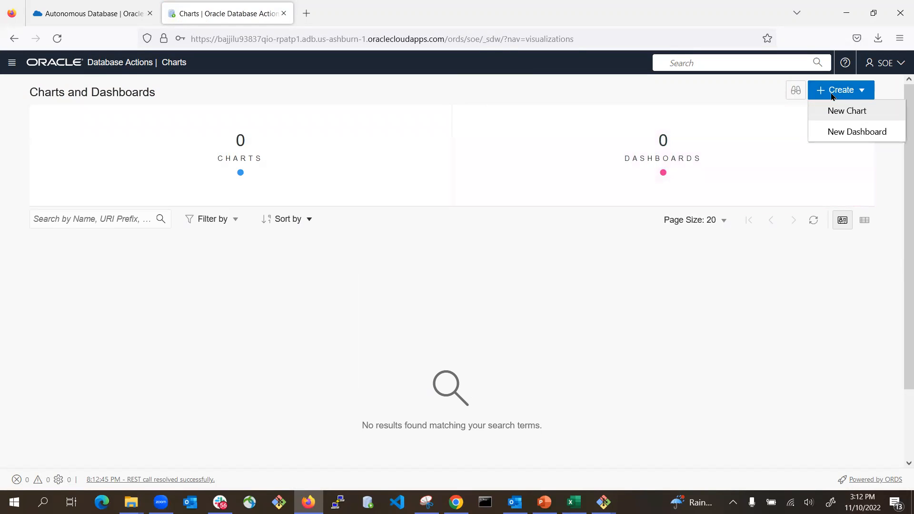
pyautogui.click(837, 111)
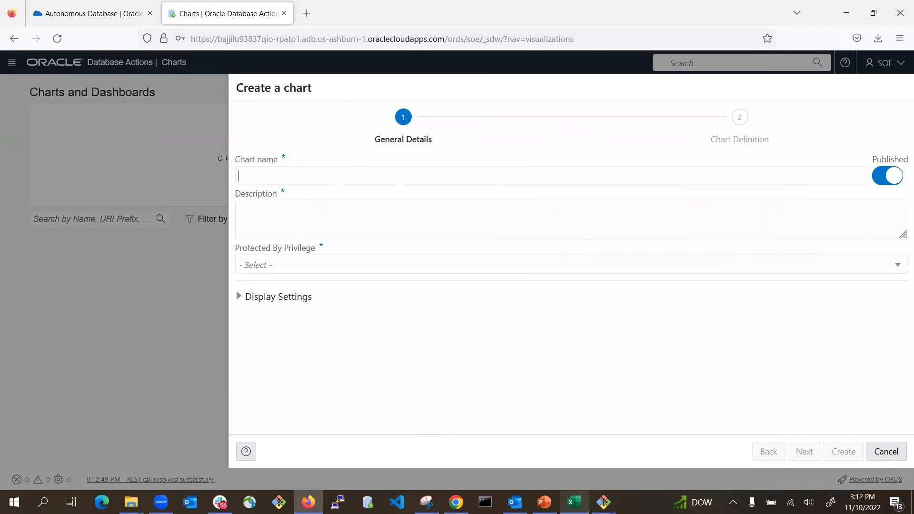
pyautogui.click(574, 502)
pyautogui.scroll(-2, 119, 352)
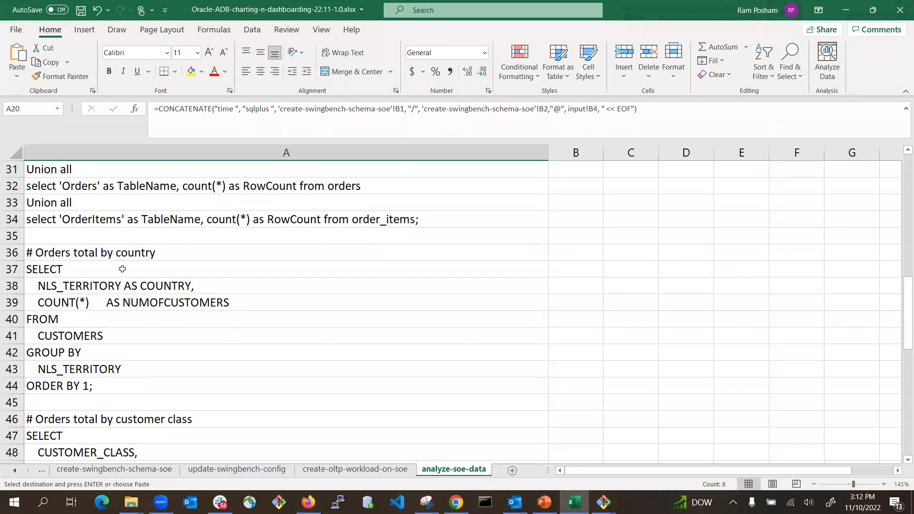
pyautogui.scroll(5, 122, 269)
pyautogui.click(135, 257)
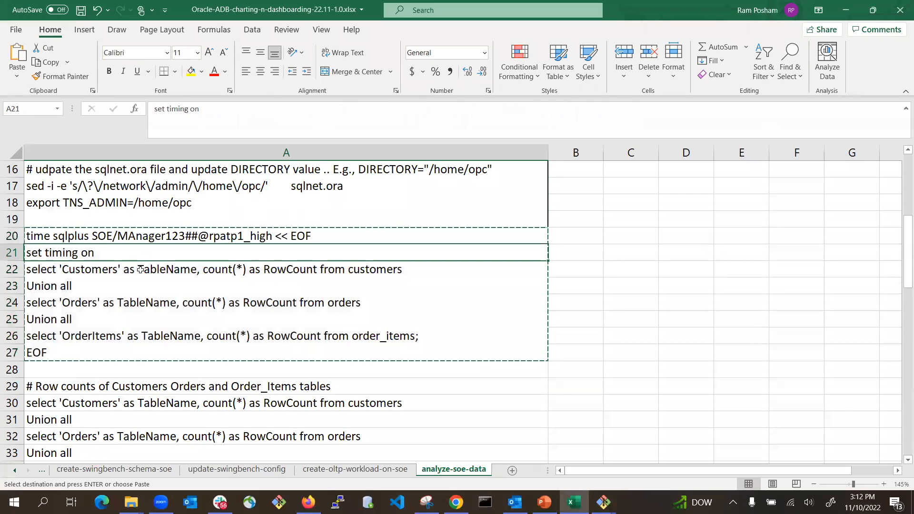
pyautogui.scroll(-2, 162, 329)
pyautogui.click(110, 302)
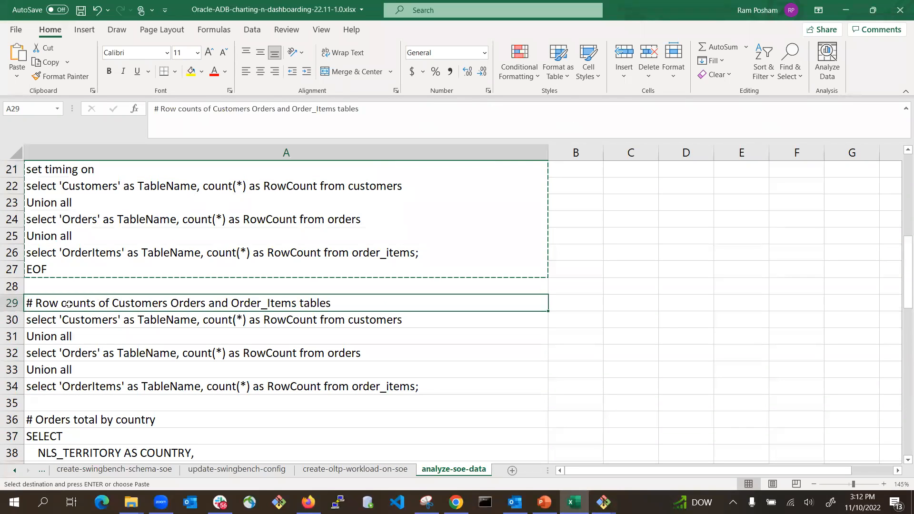
pyautogui.doubleClick(69, 304)
pyautogui.moveTo(34, 302); pyautogui.dragTo(370, 301)
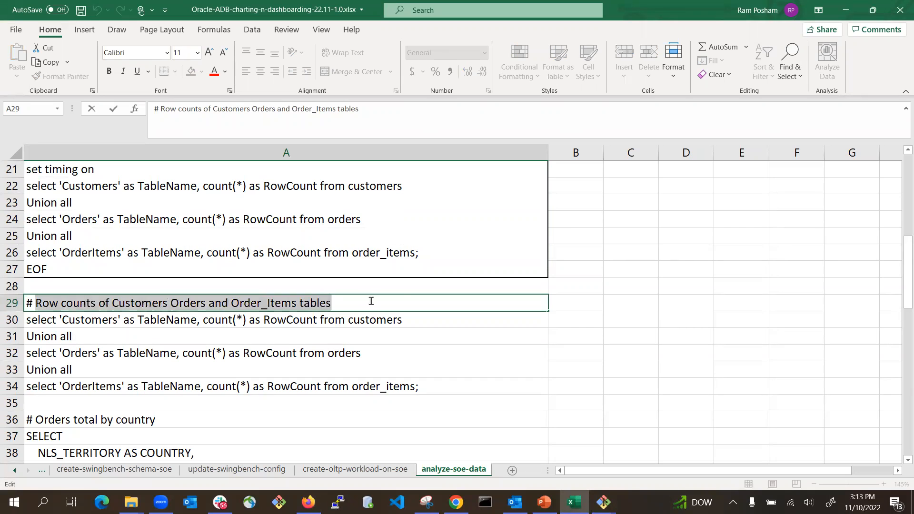
pyautogui.hotkey('ctrl', 'c')
# Use that heading as chart name and description, set Not protected, and proceed to Chart Definition.
pyautogui.hotkey('alt', 'Tab')
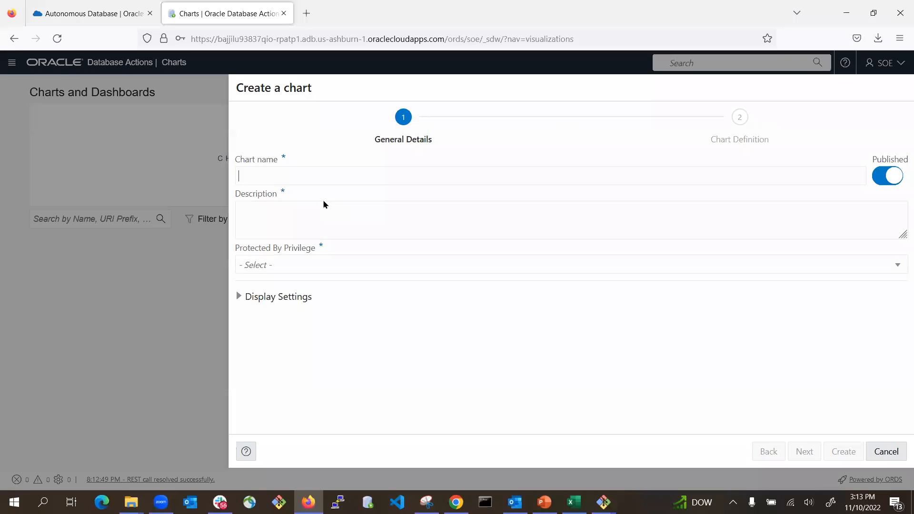
pyautogui.click(314, 172)
pyautogui.hotkey('ctrl', 'v')
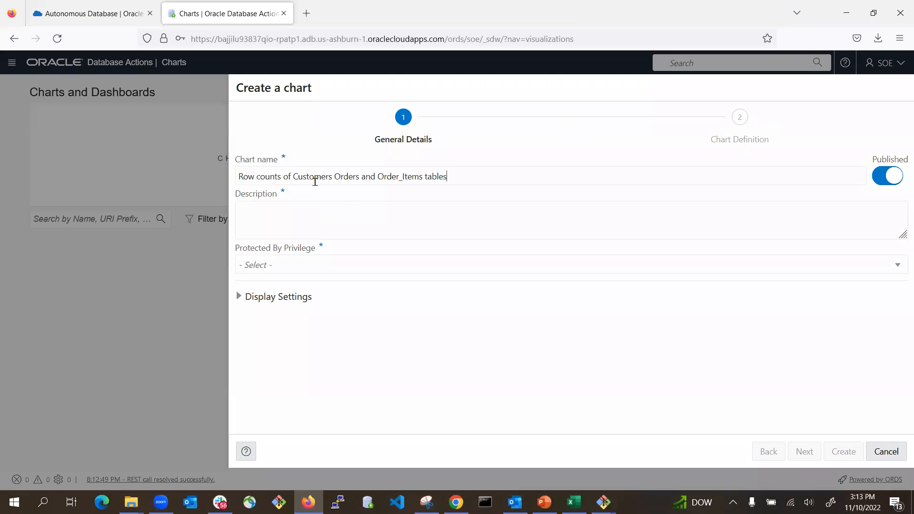
pyautogui.click(307, 219)
pyautogui.hotkey('ctrl', 'v')
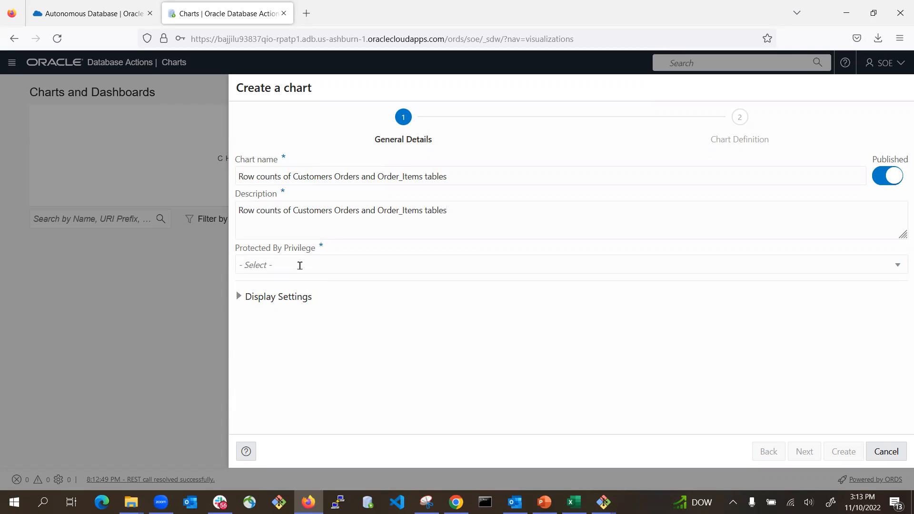
pyautogui.click(300, 265)
pyautogui.click(279, 313)
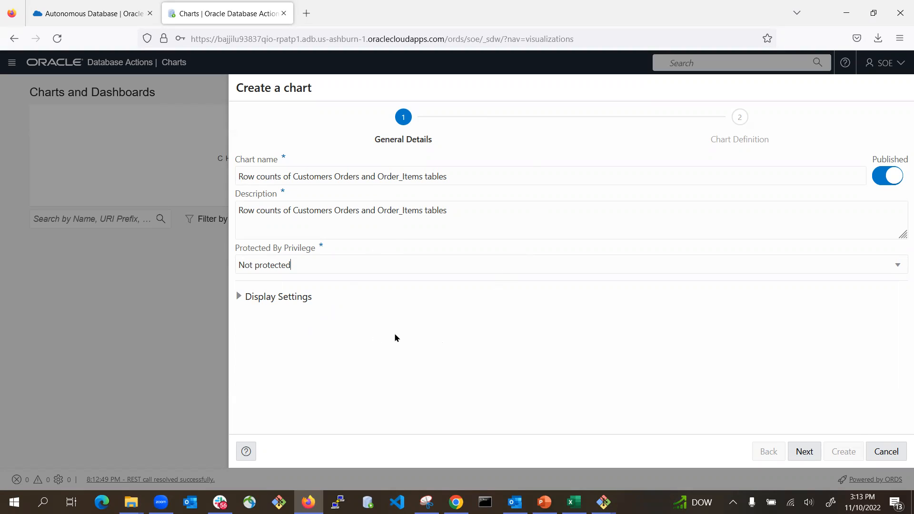
pyautogui.click(791, 448)
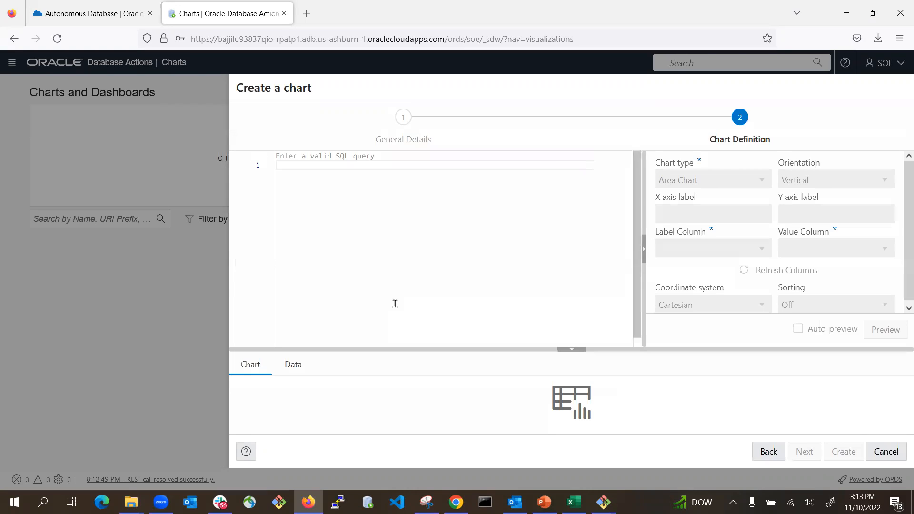
# Paste the five-line UNION row-count query from A30:A34 into the SQL editor.
pyautogui.hotkey('alt', 'Tab')
pyautogui.moveTo(67, 325); pyautogui.dragTo(88, 386)
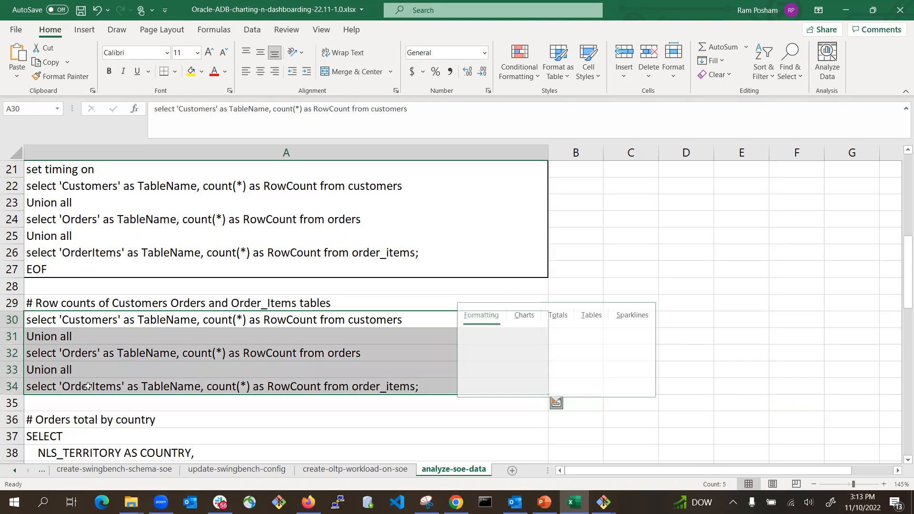
pyautogui.hotkey('alt', 'Tab')
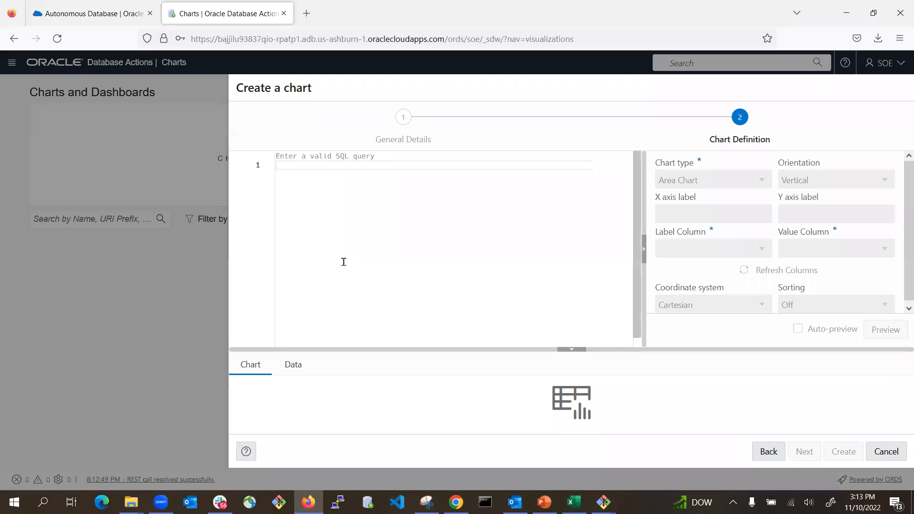
pyautogui.hotkey('ctrl', 'v')
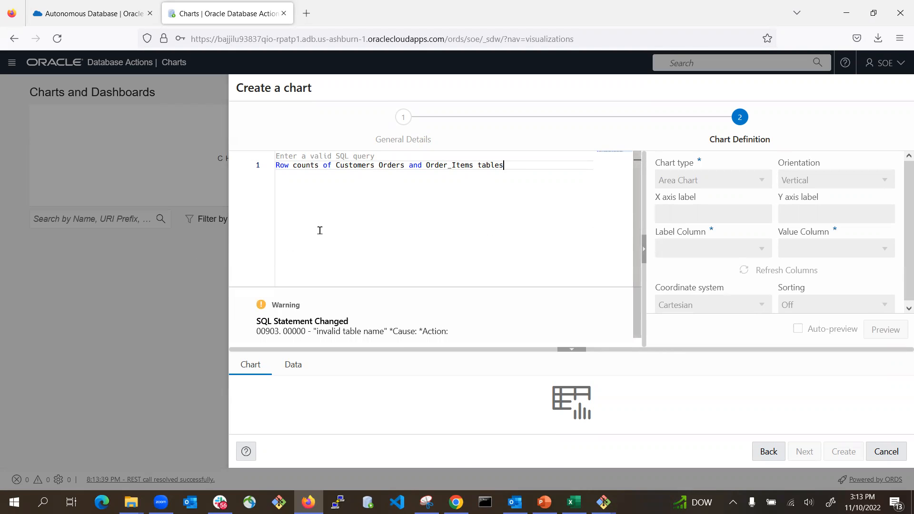
pyautogui.hotkey('alt', 'Tab')
pyautogui.hotkey('ctrl', 'c')
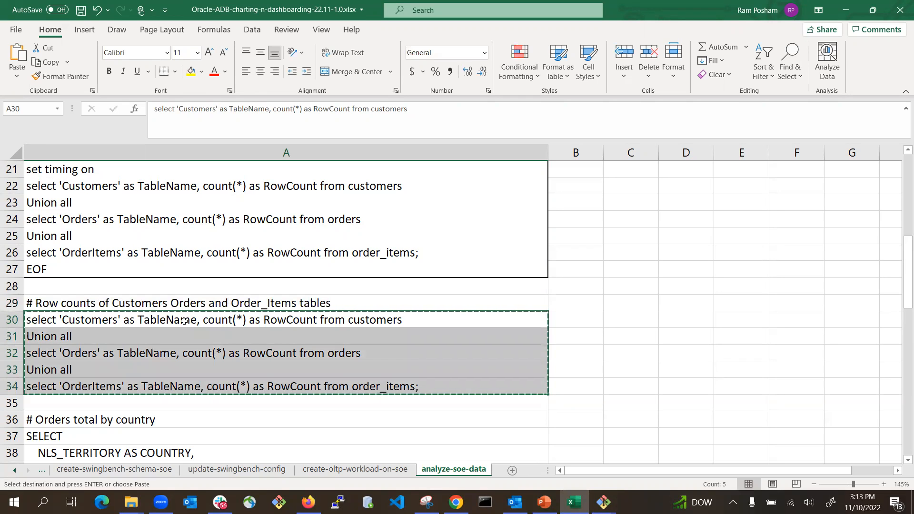
pyautogui.hotkey('alt', 'Tab')
pyautogui.moveTo(535, 162); pyautogui.dragTo(160, 167)
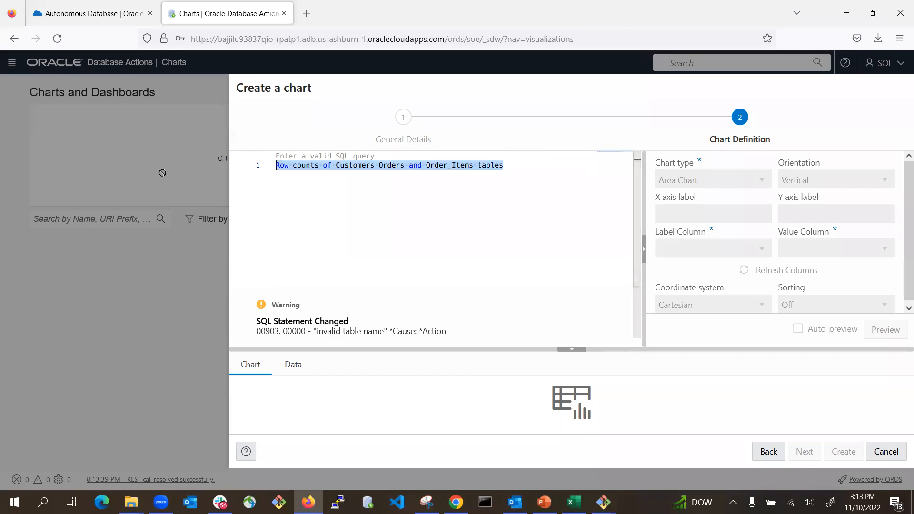
pyautogui.hotkey('ctrl', 'v')
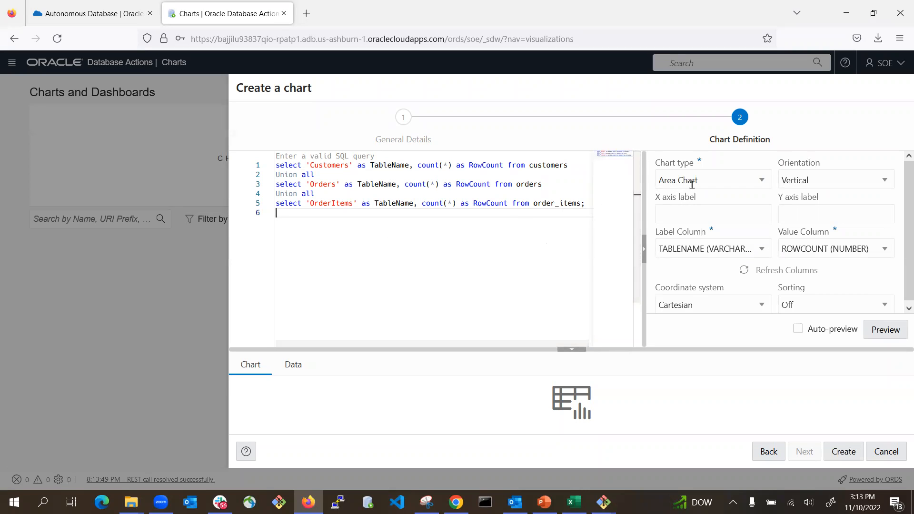
# Create the chart as a Bar Chart and view it in a new tab.
pyautogui.click(691, 184)
pyautogui.scroll(-2, 690, 271)
pyautogui.scroll(2, 687, 271)
pyautogui.click(687, 230)
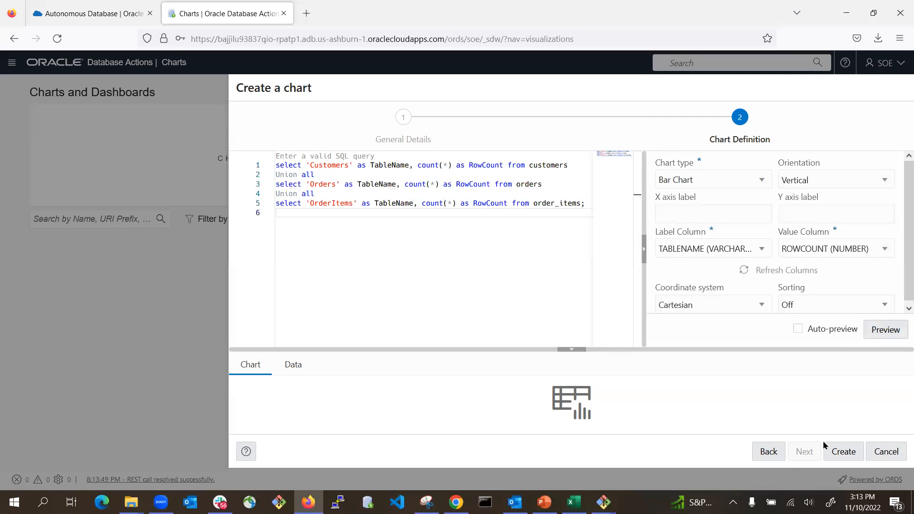
pyautogui.click(840, 455)
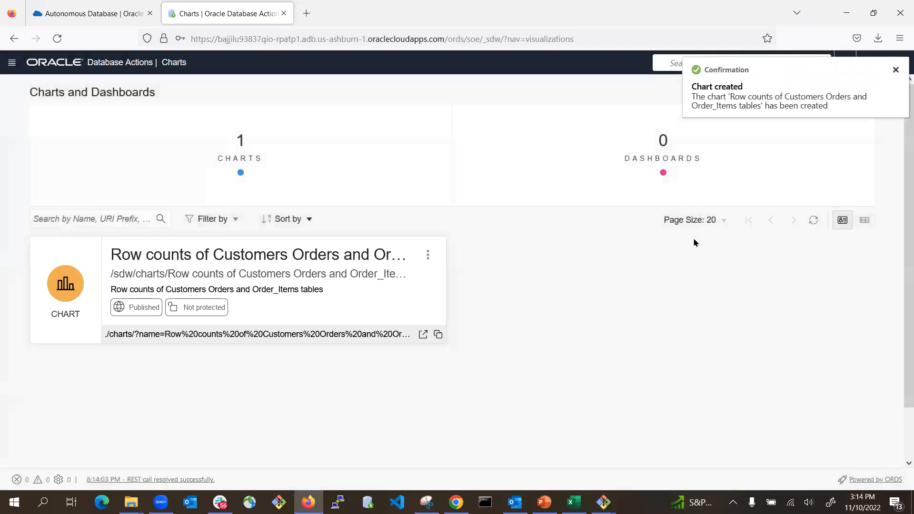
pyautogui.click(423, 333)
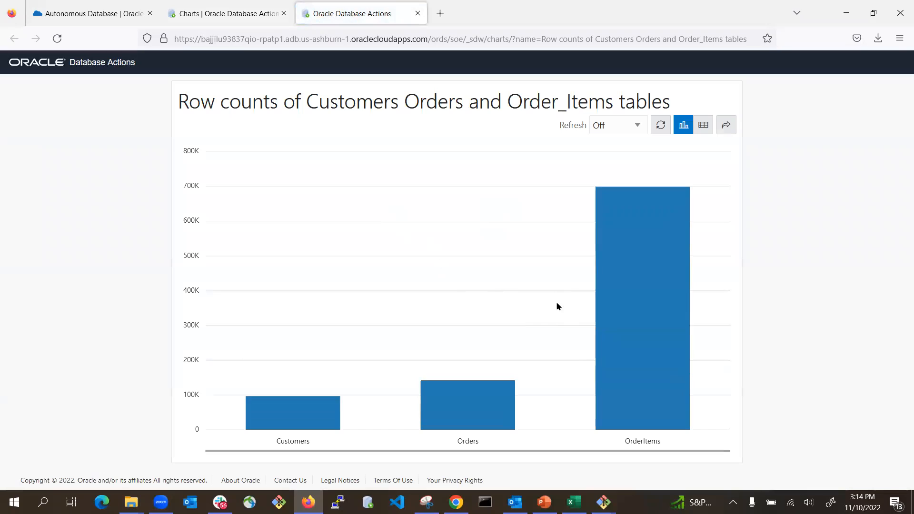
pyautogui.moveTo(333, 402)
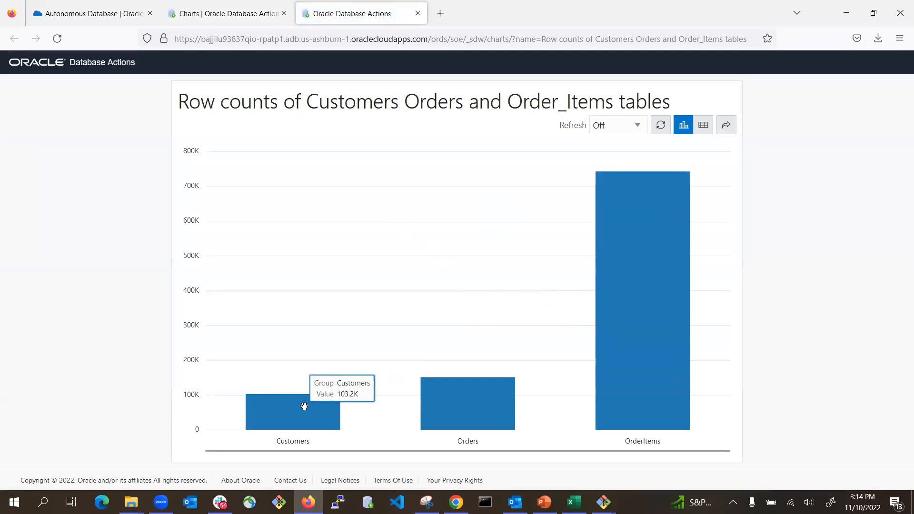
pyautogui.moveTo(623, 292)
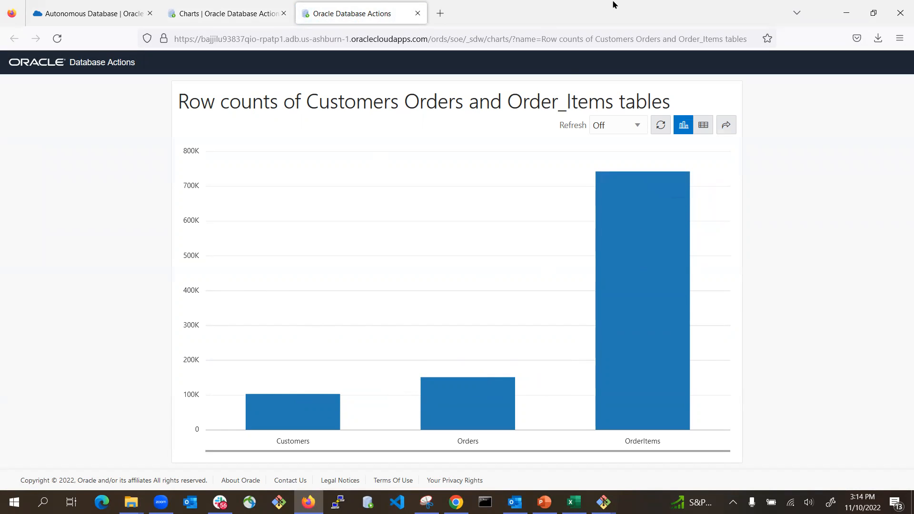
pyautogui.hotkey('alt', 'Tab')
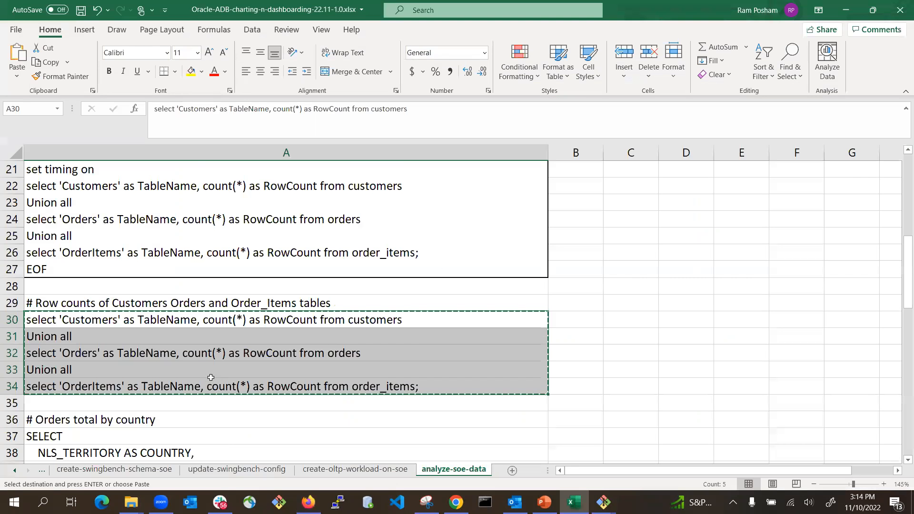
# Find the Orders total by country query at rows 36-44, then show the Charts list.
pyautogui.scroll(-3, 212, 377)
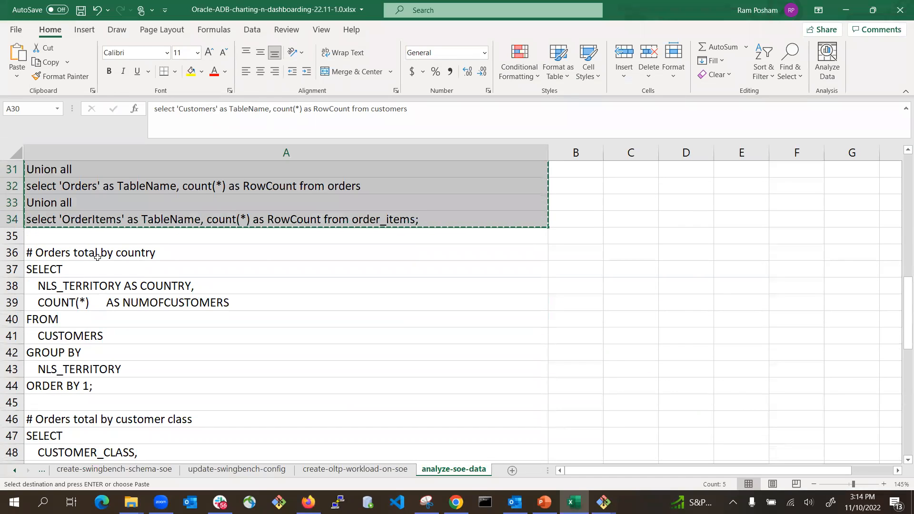
pyautogui.moveTo(76, 270); pyautogui.dragTo(87, 391)
pyautogui.hotkey('ctrl', 'q')
pyautogui.click(99, 251)
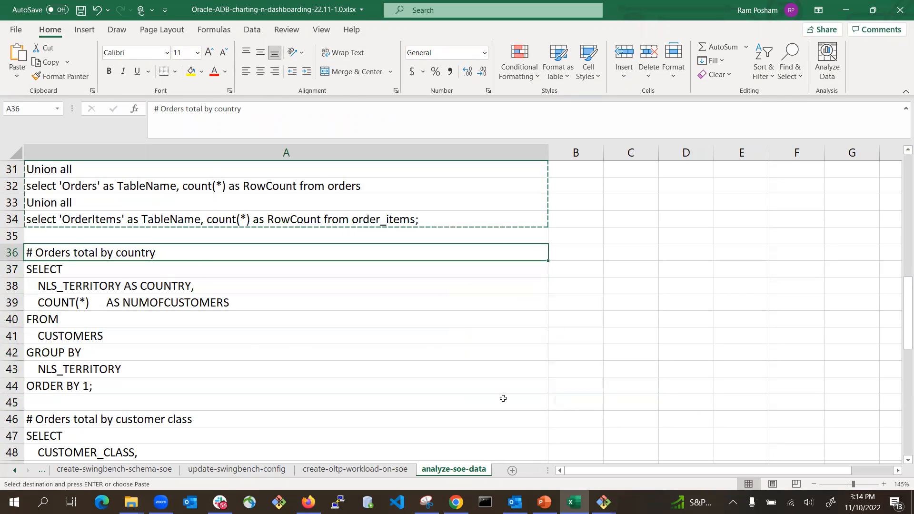
pyautogui.click(308, 502)
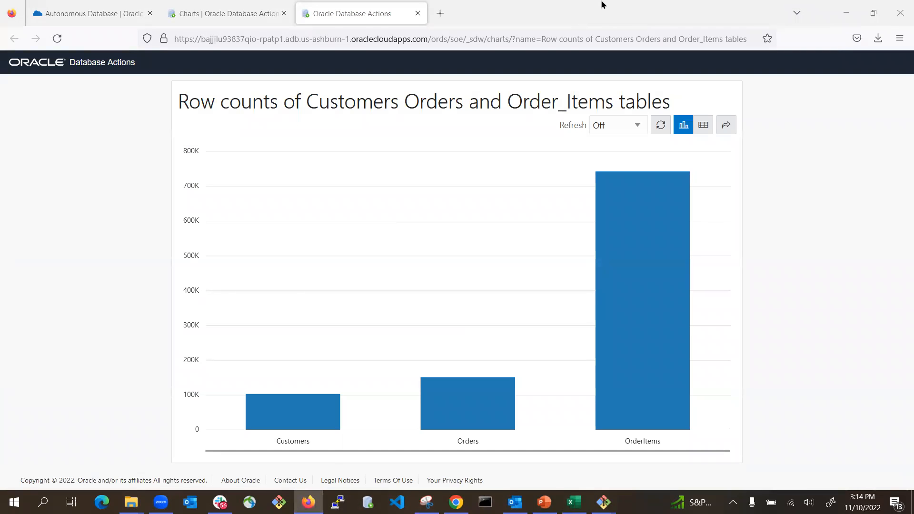
pyautogui.click(224, 15)
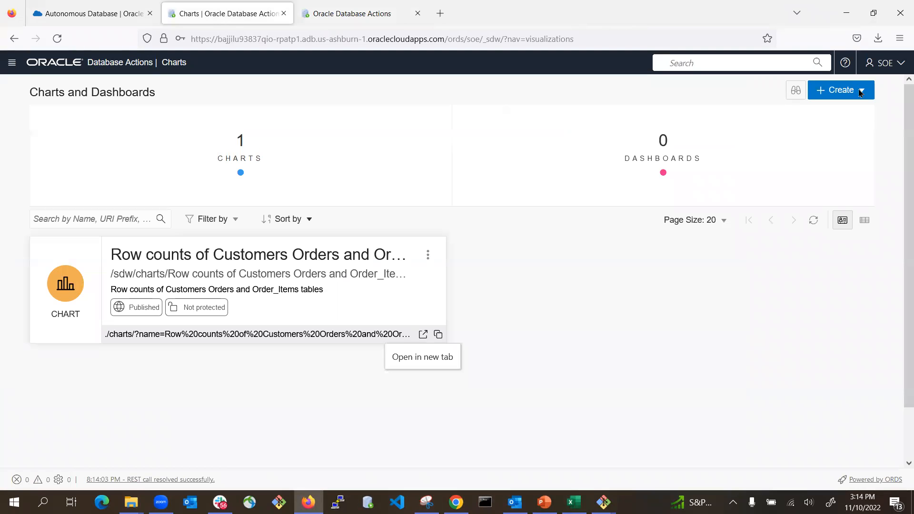
# Start a new chart and copy the 'Orders total by country' heading from A36.
pyautogui.click(842, 90)
pyautogui.click(841, 111)
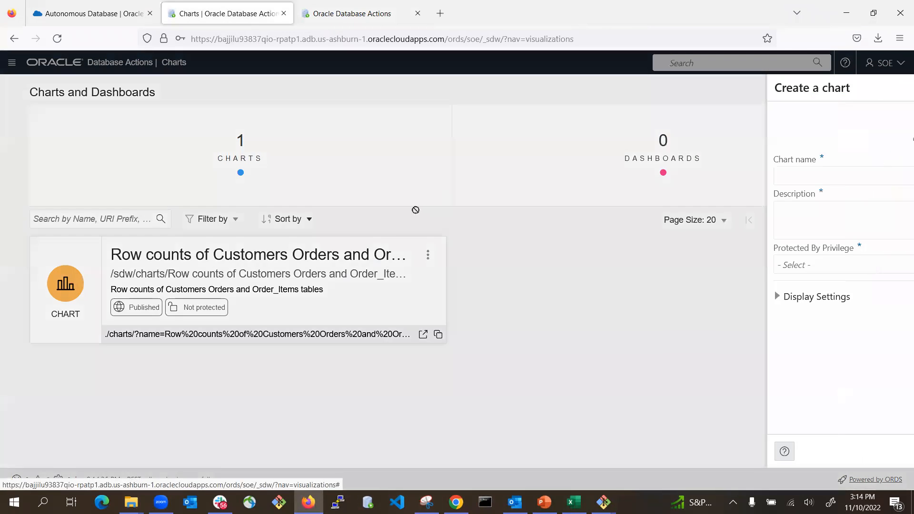
pyautogui.hotkey('ctrl', 'v')
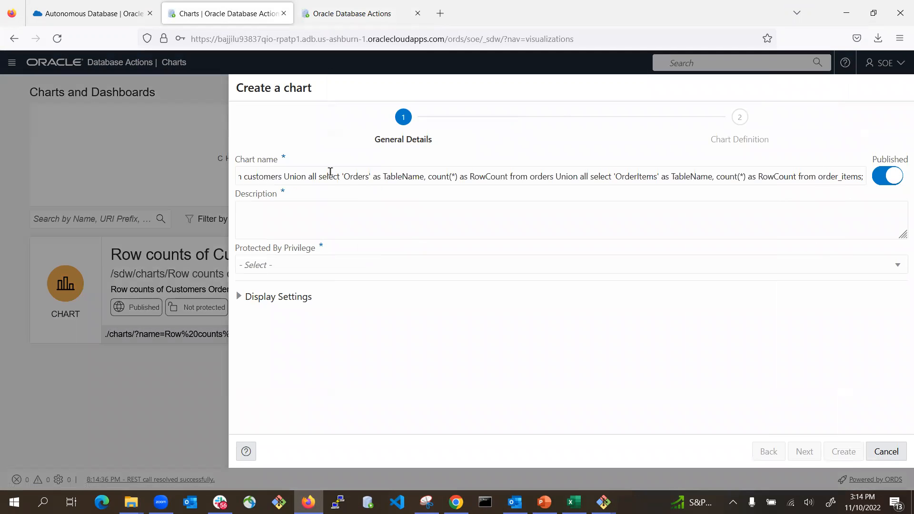
pyautogui.hotkey('ctrl', 'z')
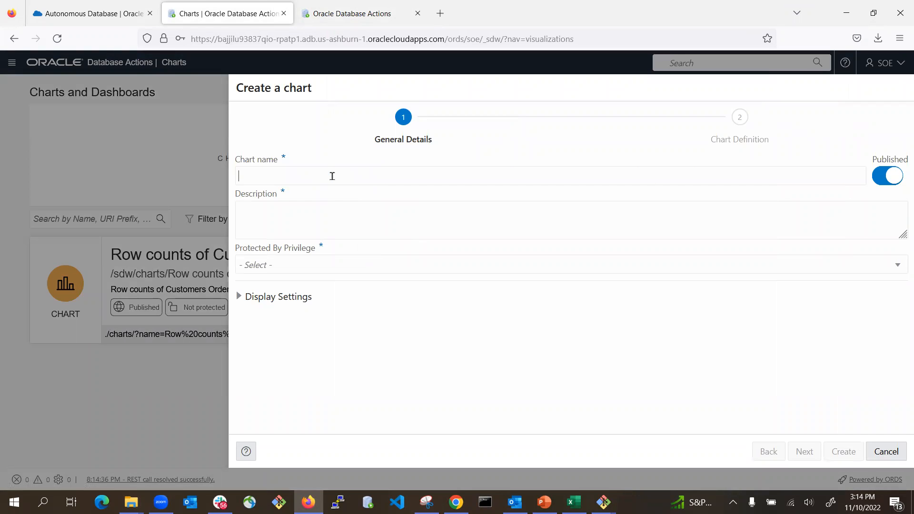
pyautogui.hotkey('alt', 'Tab')
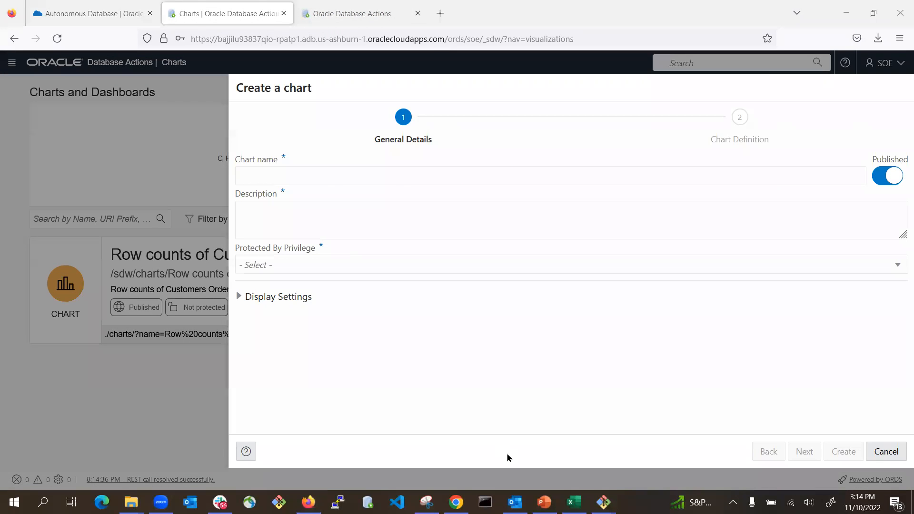
pyautogui.click(573, 502)
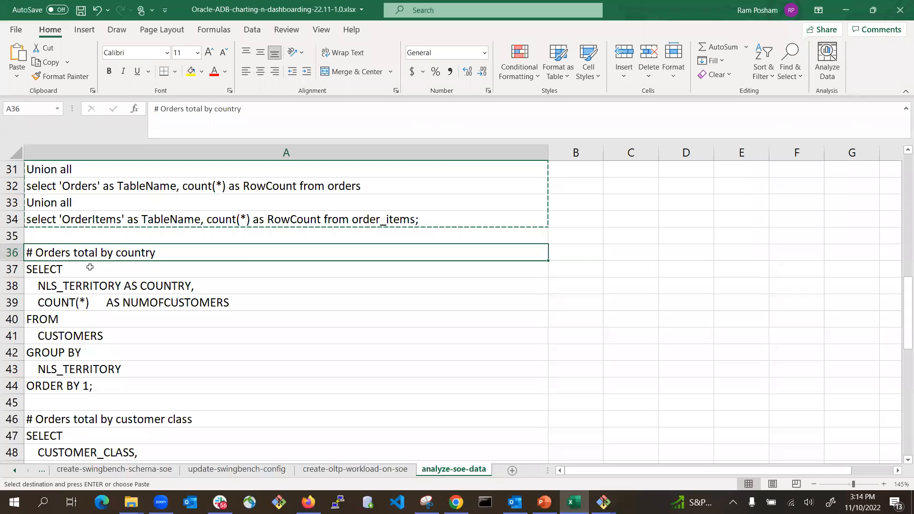
pyautogui.doubleClick(158, 252)
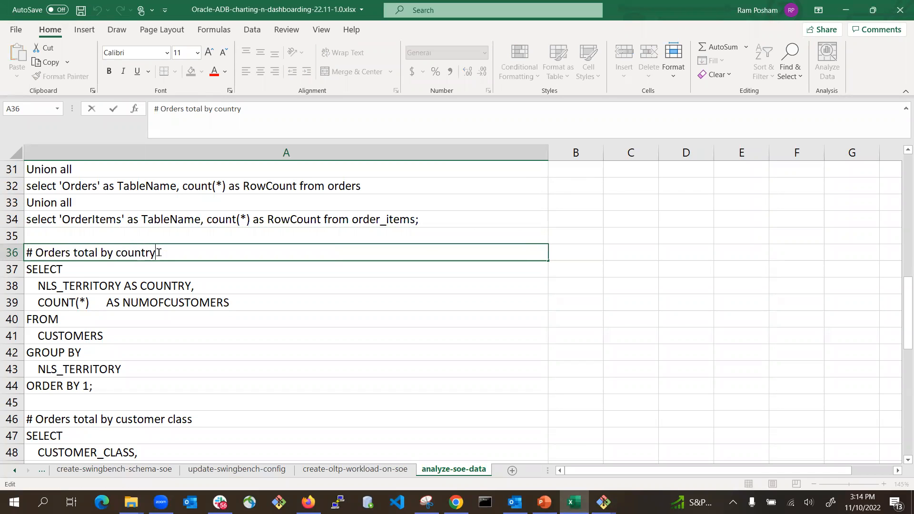
pyautogui.moveTo(162, 253); pyautogui.dragTo(36, 254)
pyautogui.hotkey('ctrl', 'c')
pyautogui.hotkey('alt', 'Tab')
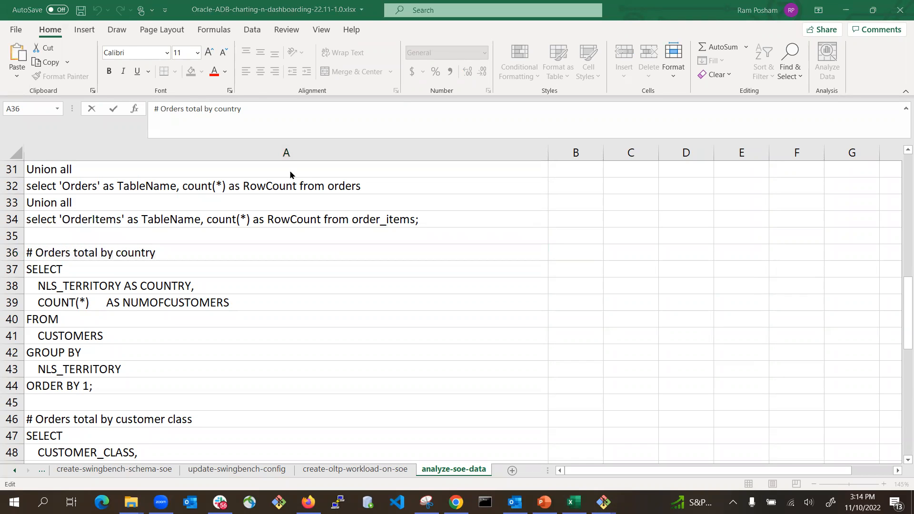
pyautogui.hotkey('alt', 'Tab')
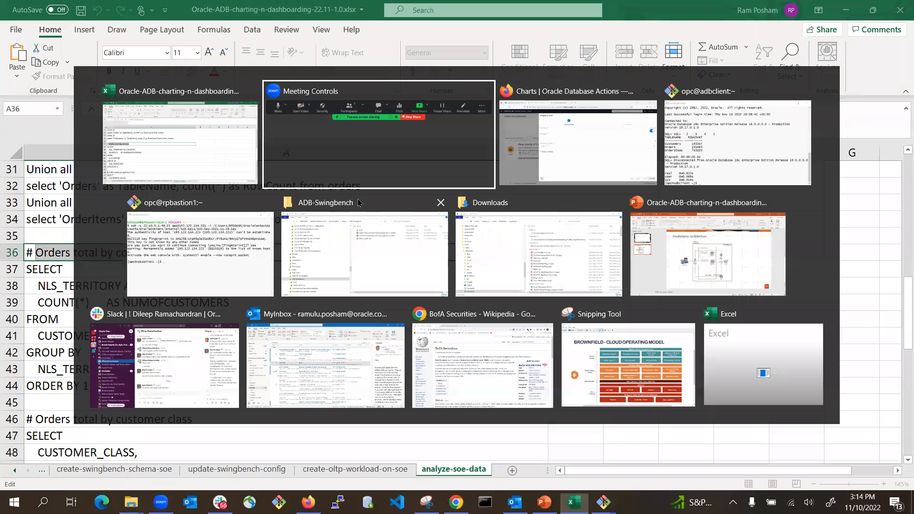
pyautogui.hotkey('alt', 'Tab')
# Name and describe the chart 'Orders total by country', Not protected, and go to Chart Definition.
pyautogui.hotkey('ctrl', 'v')
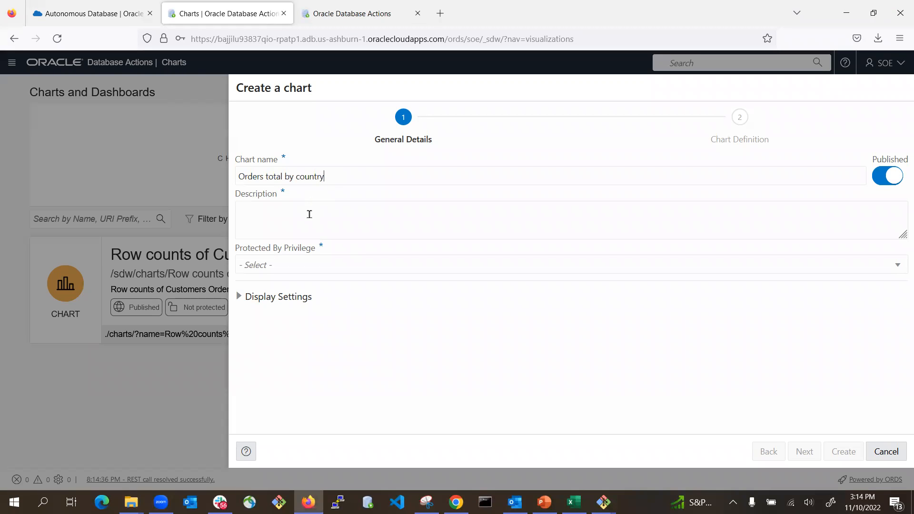
pyautogui.hotkey('ctrl', 'v')
pyautogui.click(336, 271)
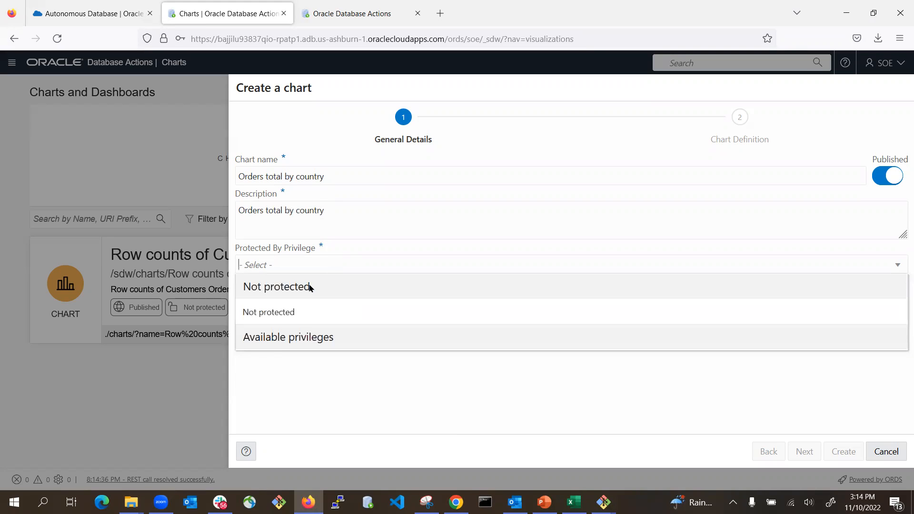
pyautogui.click(279, 313)
pyautogui.click(792, 451)
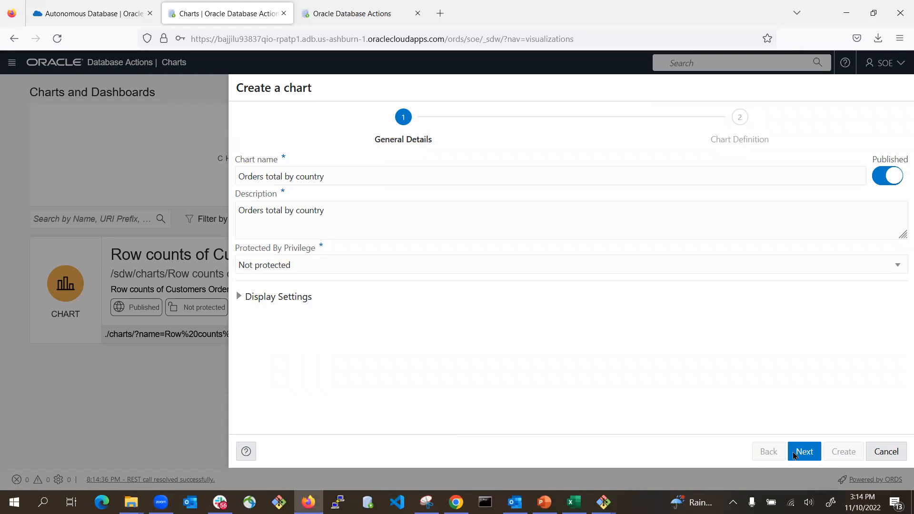
# Paste the NLS_TERRITORY customer-count query from A37:A44 into the SQL editor.
pyautogui.click(399, 254)
pyautogui.hotkey('alt', 'Tab')
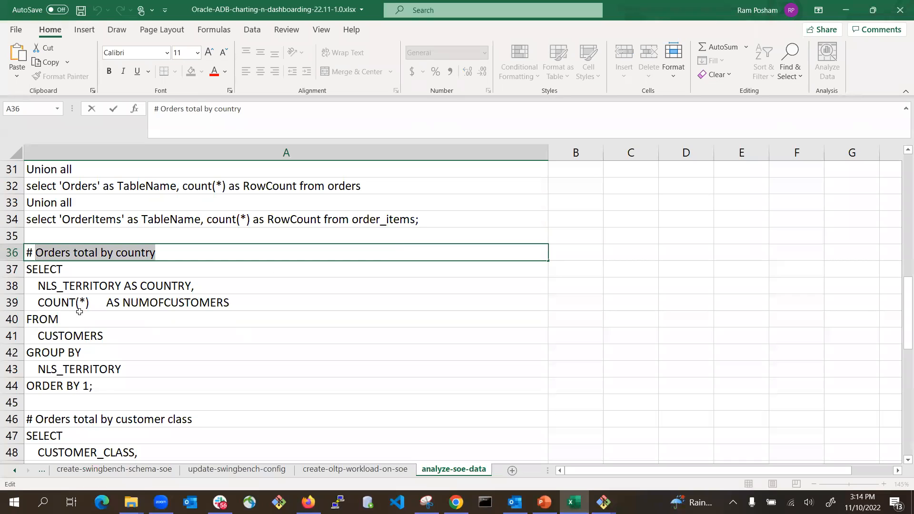
pyautogui.moveTo(48, 272); pyautogui.dragTo(84, 388)
pyautogui.hotkey('ctrl', 'c')
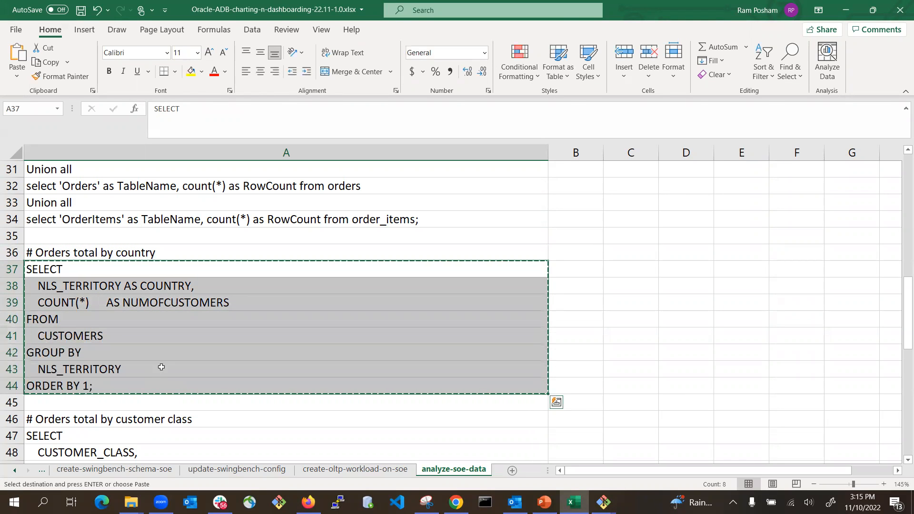
pyautogui.hotkey('alt', 'Tab')
pyautogui.hotkey('ctrl', 'v')
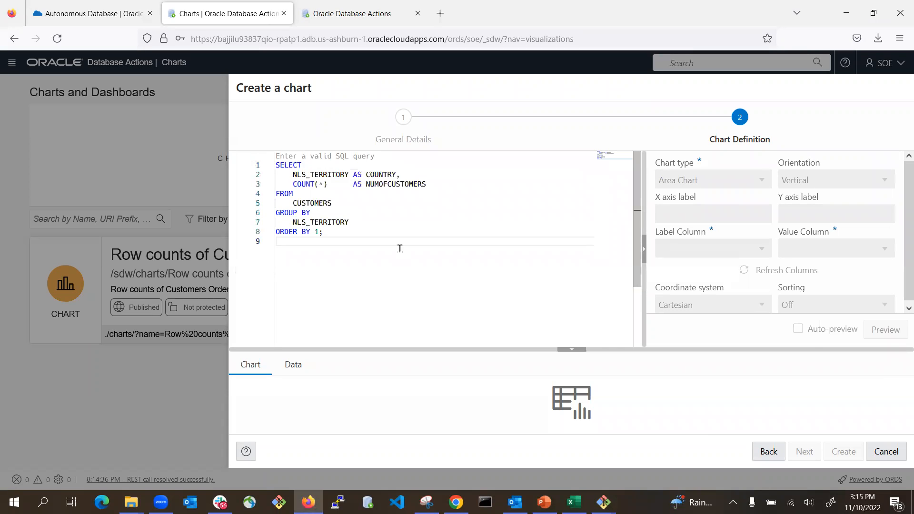
# Preview the country query as a Bar Chart.
pyautogui.click(375, 231)
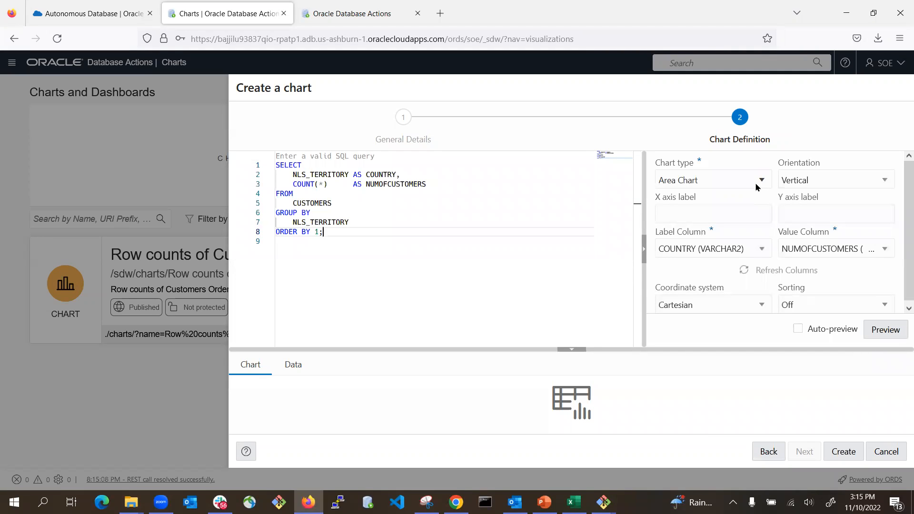
pyautogui.click(762, 182)
pyautogui.click(709, 230)
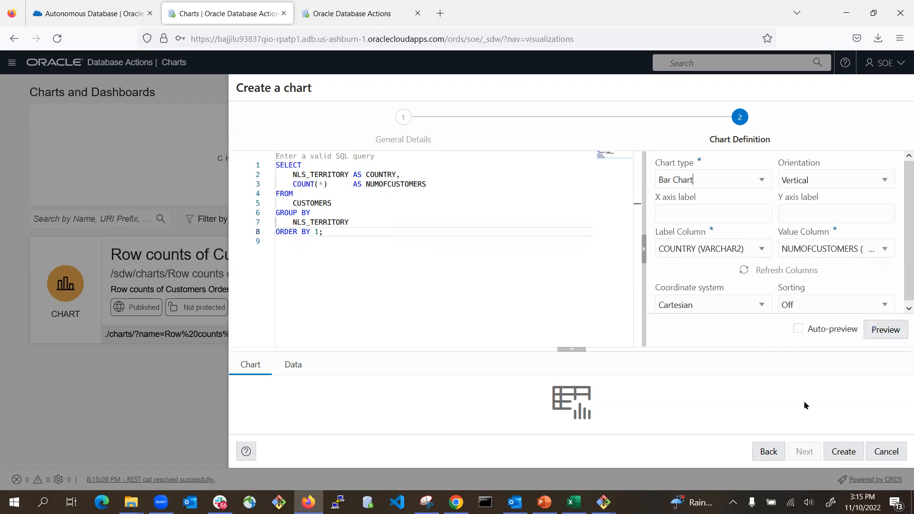
pyautogui.click(885, 331)
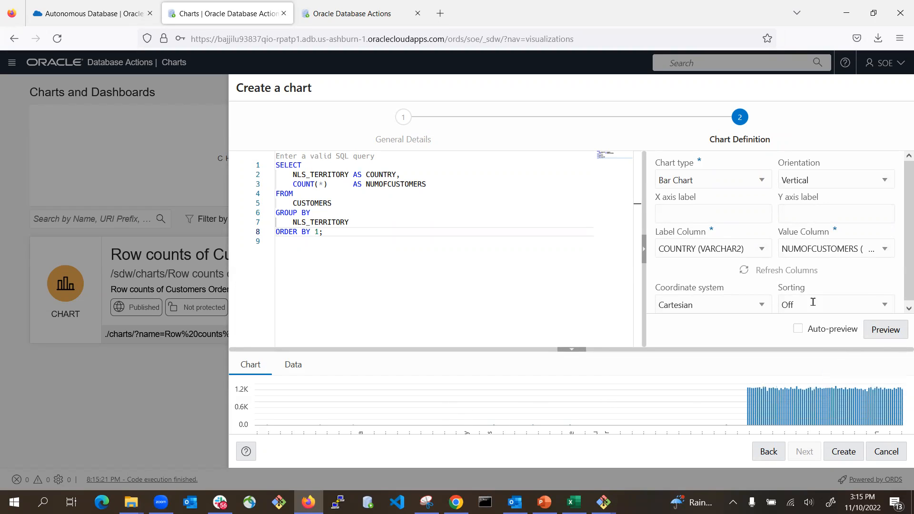
# Change it to a Pie Chart, create it, view it in a new tab, and return to the list.
pyautogui.click(761, 182)
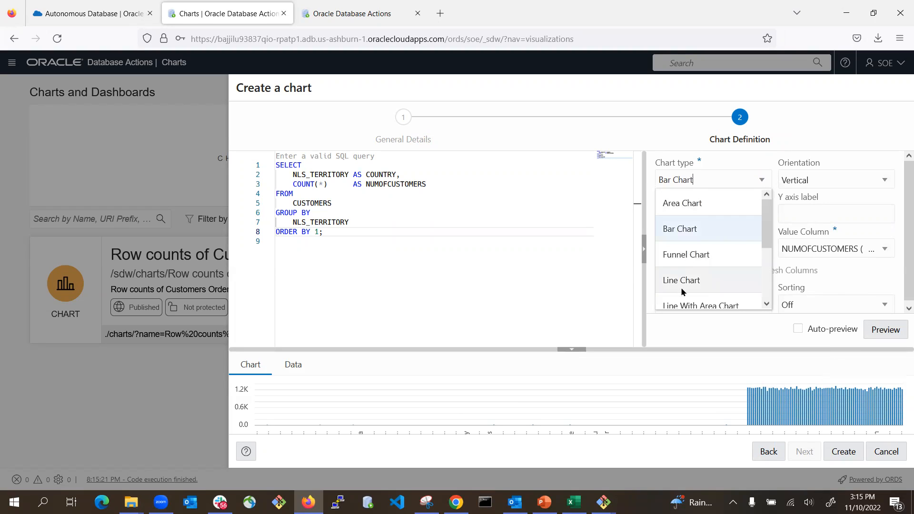
pyautogui.scroll(-2, 689, 255)
pyautogui.click(686, 270)
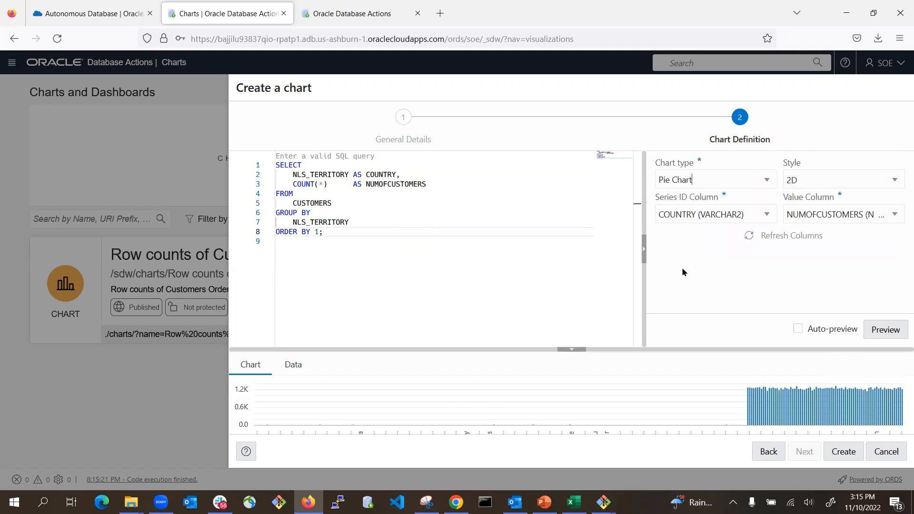
pyautogui.click(838, 456)
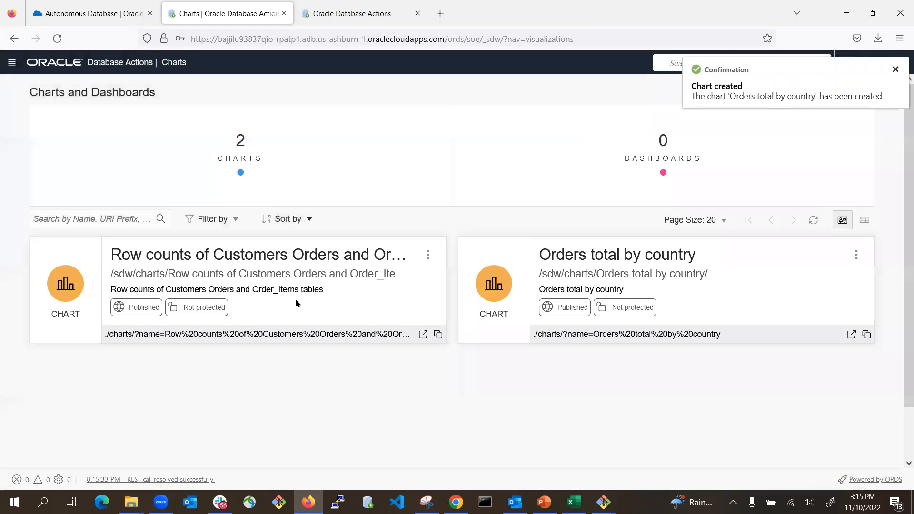
pyautogui.click(850, 334)
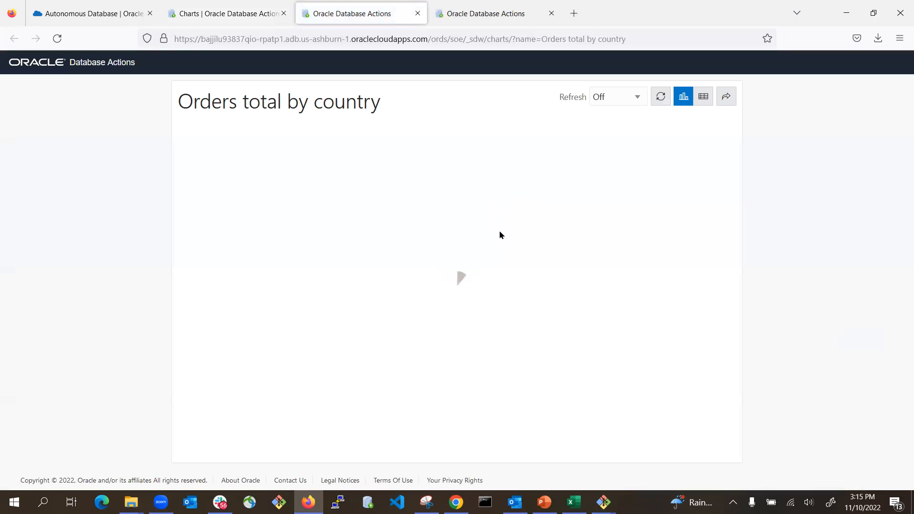
pyautogui.click(187, 14)
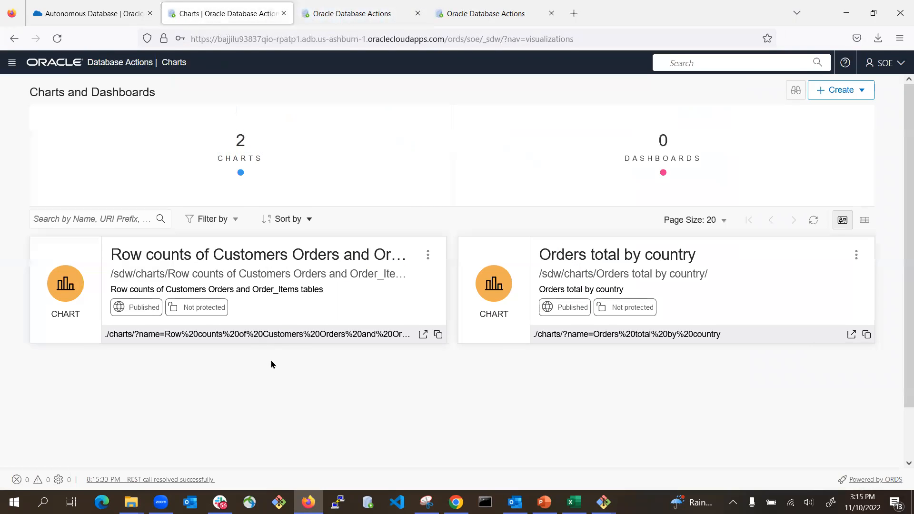
pyautogui.scroll(-2, 272, 365)
pyautogui.scroll(2, 418, 210)
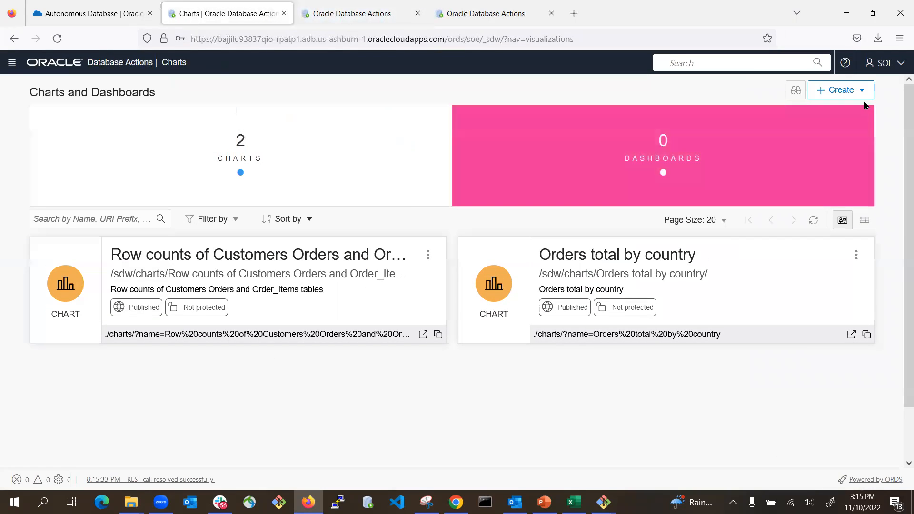
# Start a third chart named and described 'Orders total by customer class' from the A46 heading.
pyautogui.click(835, 90)
pyautogui.click(844, 111)
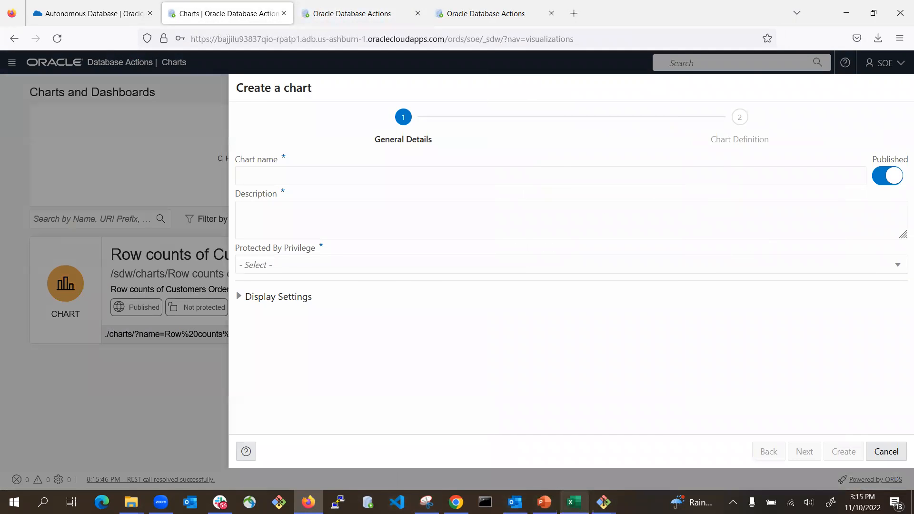
pyautogui.click(573, 502)
pyautogui.scroll(-3, 119, 219)
pyautogui.click(155, 252)
pyautogui.moveTo(272, 108); pyautogui.dragTo(306, 116)
pyautogui.hotkey('ctrl', 'c')
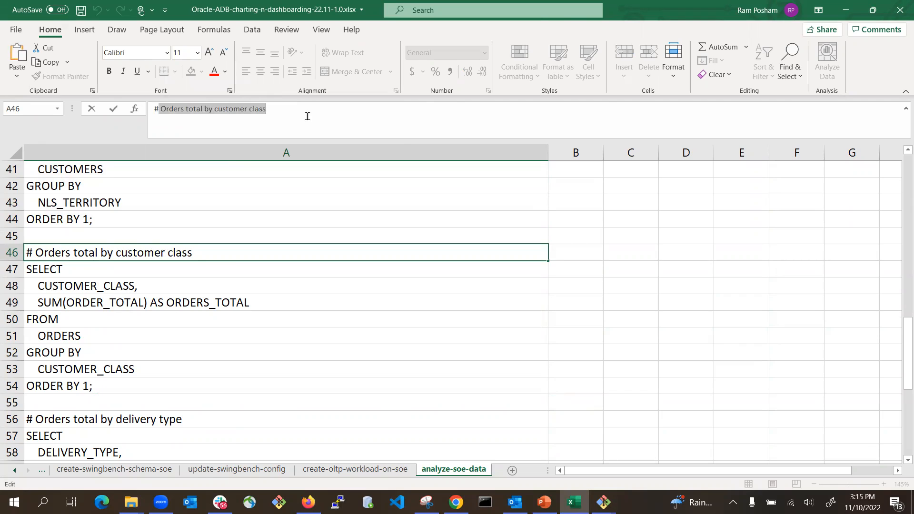
pyautogui.hotkey('alt', 'Tab')
pyautogui.hotkey('ctrl', 'v')
pyautogui.click(338, 212)
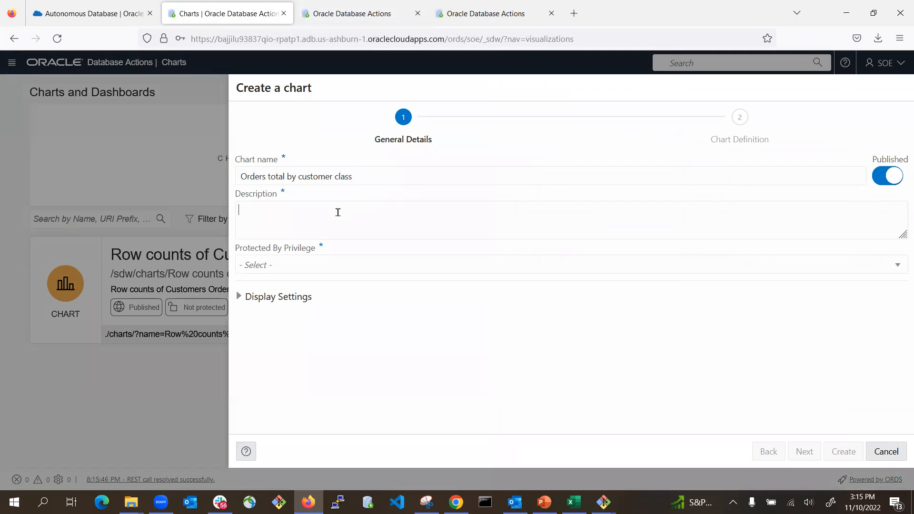
pyautogui.hotkey('ctrl', 'v')
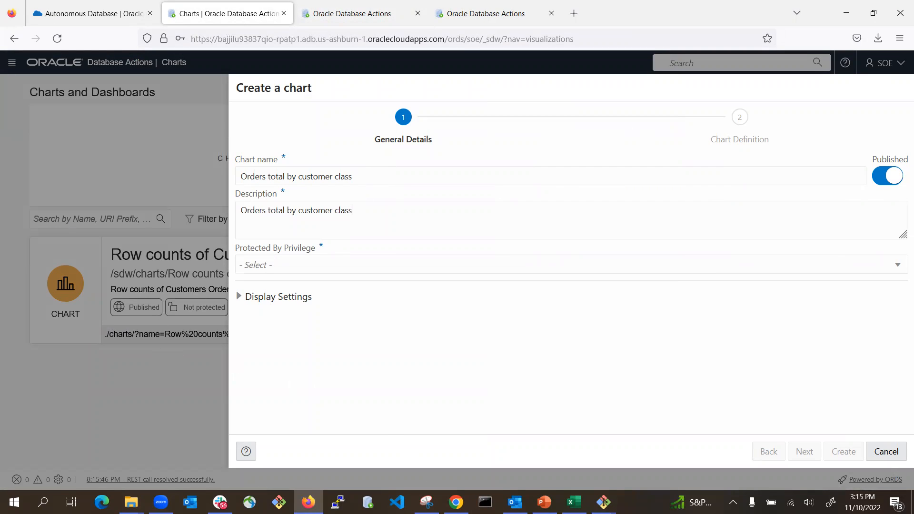
# Copy the customer class query from rows 47-54 and set the chart Not protected.
pyautogui.click(574, 502)
pyautogui.moveTo(77, 269); pyautogui.dragTo(103, 383)
pyautogui.hotkey('ctrl', 'c')
pyautogui.hotkey('alt', 'Tab')
pyautogui.click(319, 272)
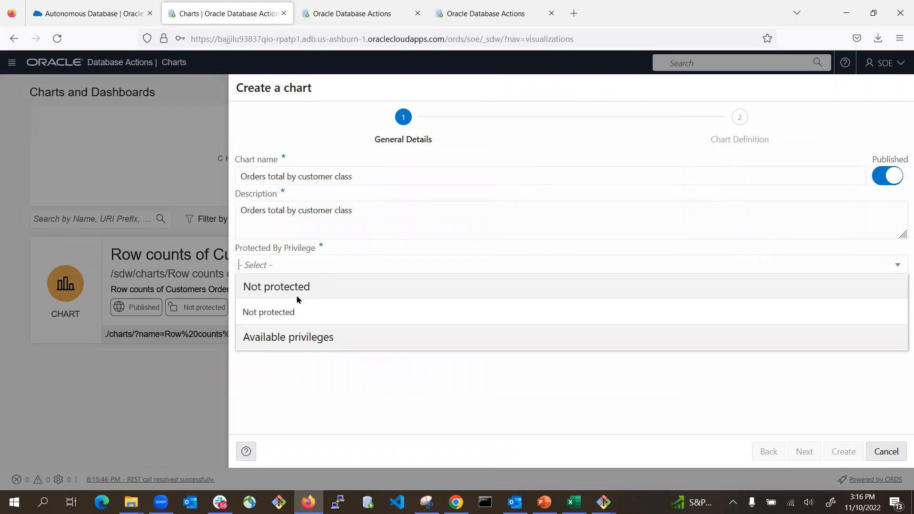
pyautogui.click(283, 313)
# Paste the customer class query as the definition and create it as a Bar Chart.
pyautogui.click(804, 451)
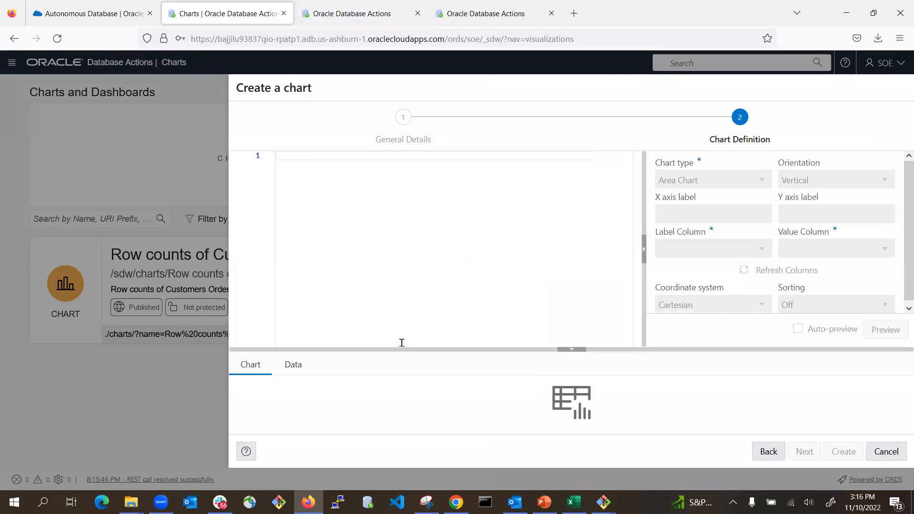
pyautogui.click(394, 289)
pyautogui.hotkey('ctrl', 'v')
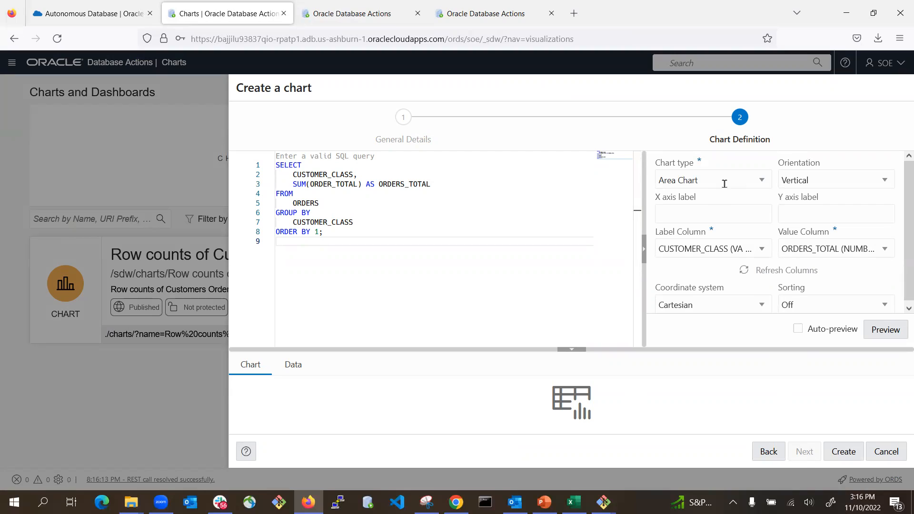
pyautogui.click(762, 181)
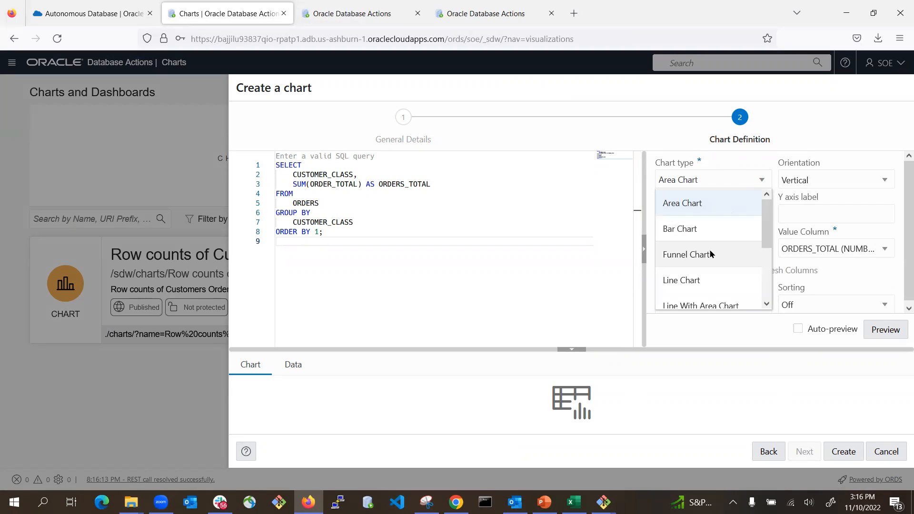
pyautogui.click(699, 230)
pyautogui.click(840, 449)
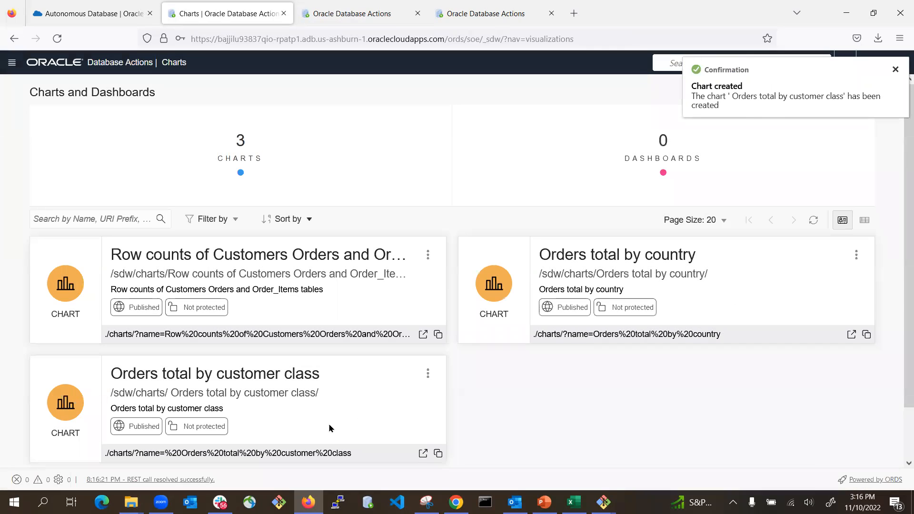
# View the customer class chart in a new tab, then go back to the Charts list.
pyautogui.scroll(-2, 330, 421)
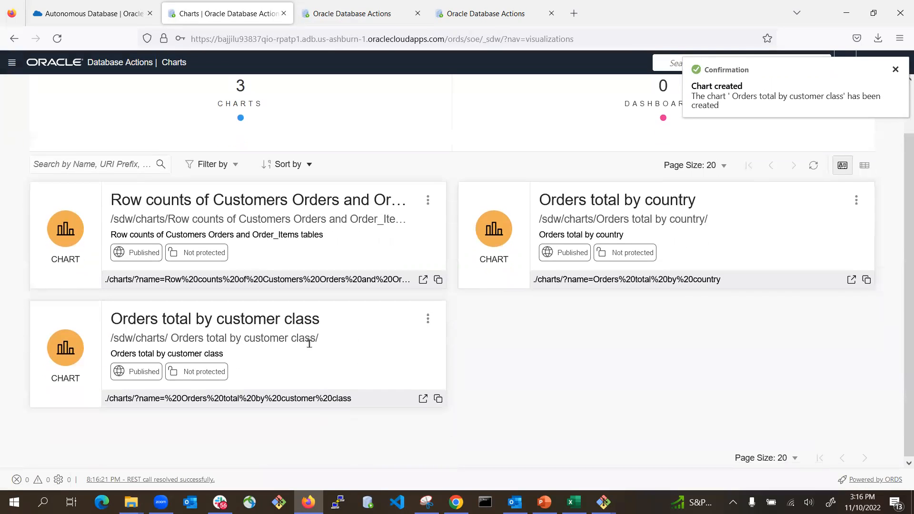
pyautogui.click(423, 398)
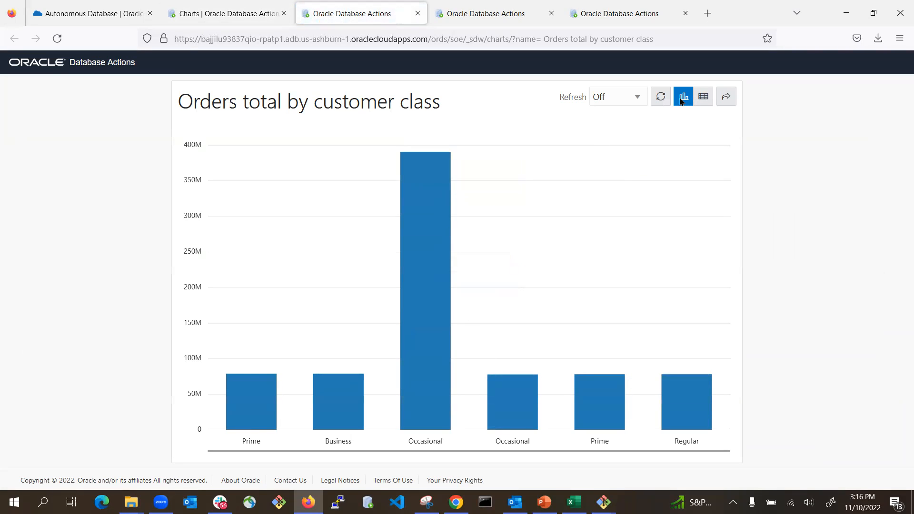
pyautogui.click(245, 15)
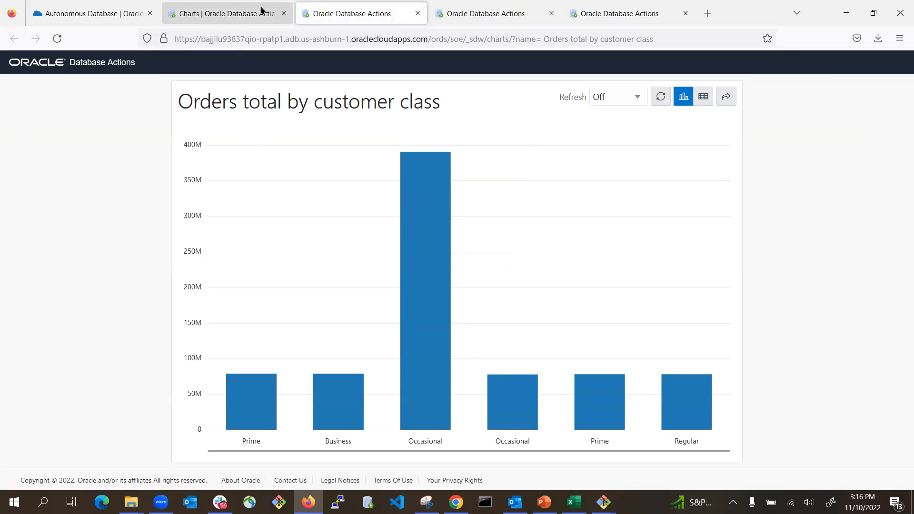
# Change the Orders total by customer class chart's type to Pie Chart and save it.
pyautogui.click(428, 318)
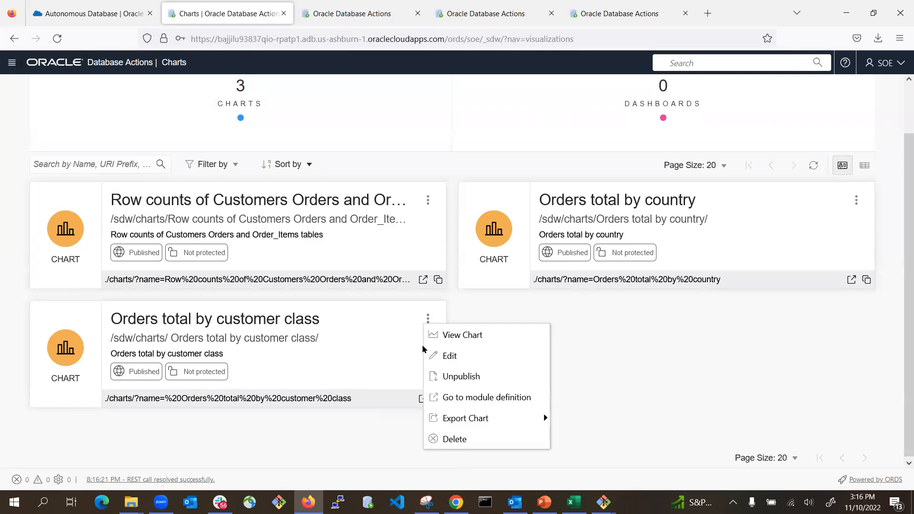
pyautogui.click(450, 366)
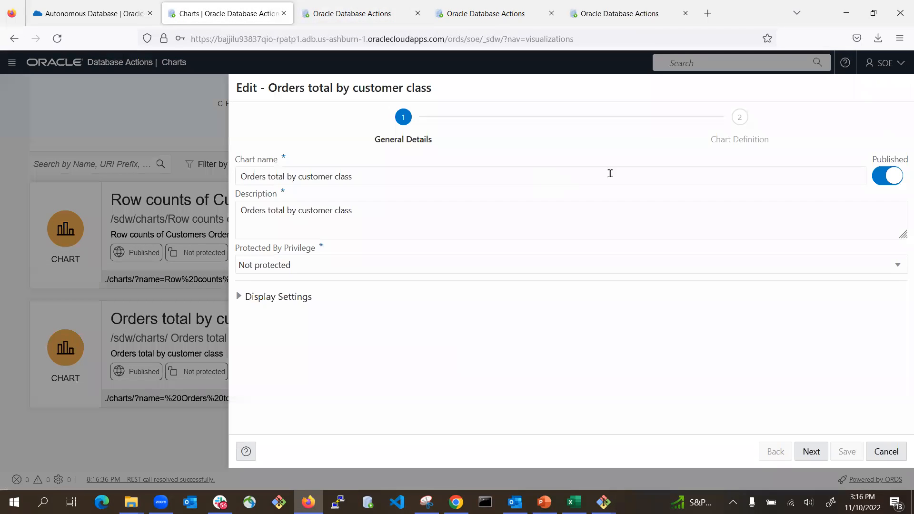
pyautogui.click(810, 451)
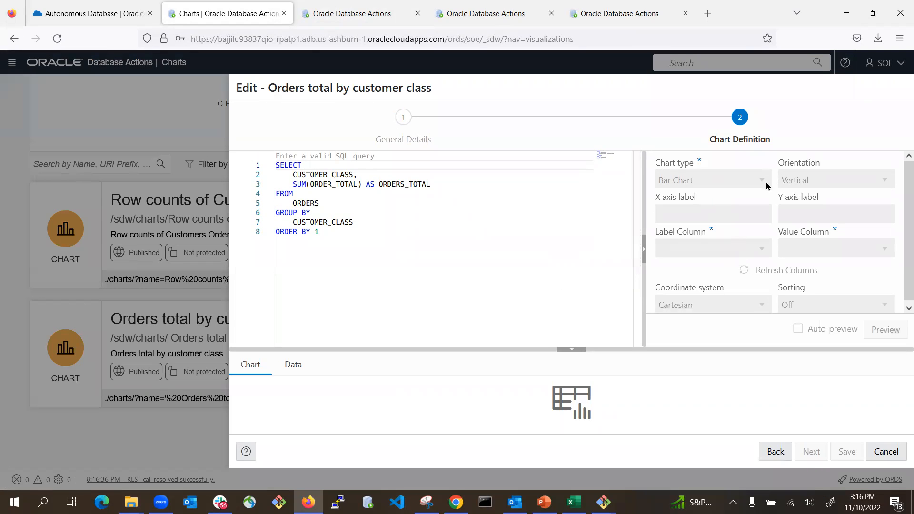
pyautogui.click(764, 182)
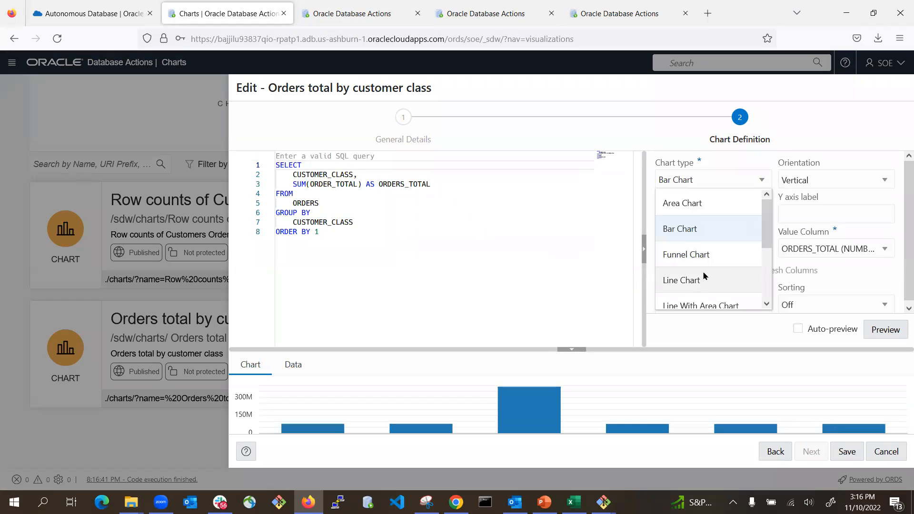
pyautogui.scroll(-2, 704, 275)
pyautogui.click(673, 270)
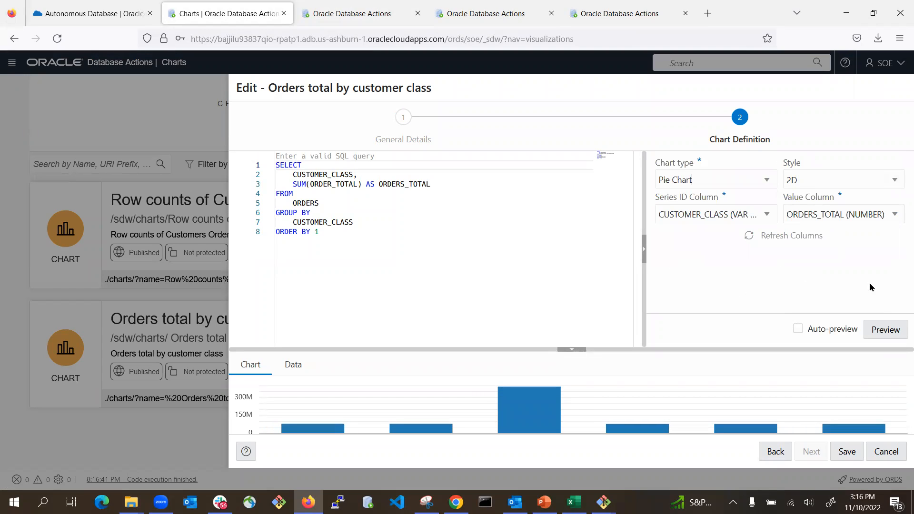
pyautogui.click(842, 451)
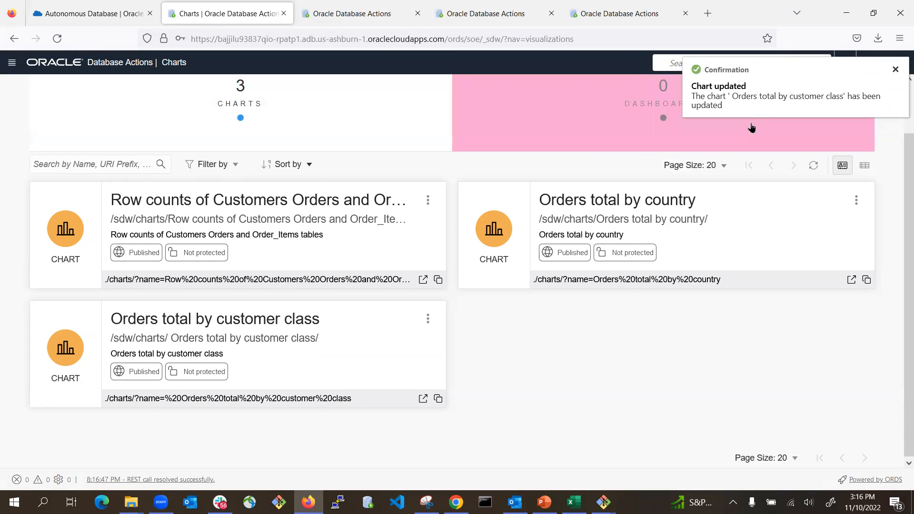
pyautogui.click(899, 75)
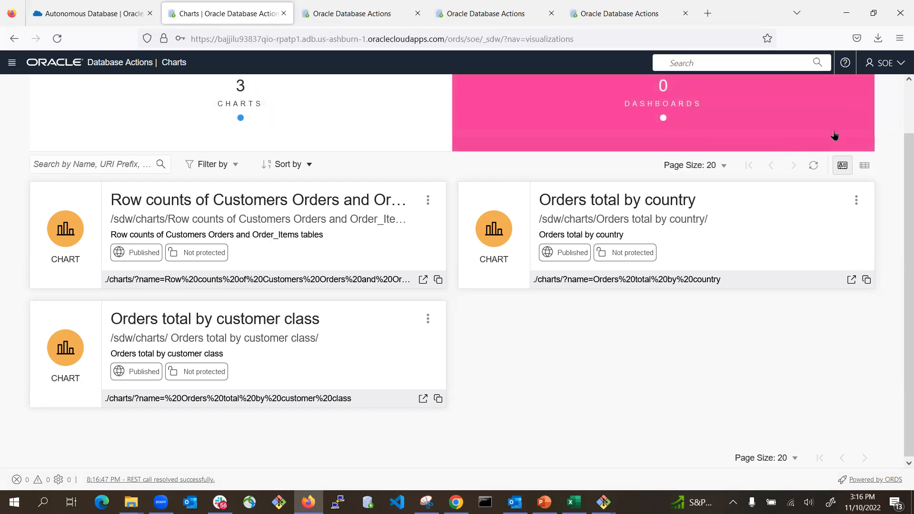
# Start a new chart from the Create menu.
pyautogui.scroll(2, 838, 143)
pyautogui.click(856, 92)
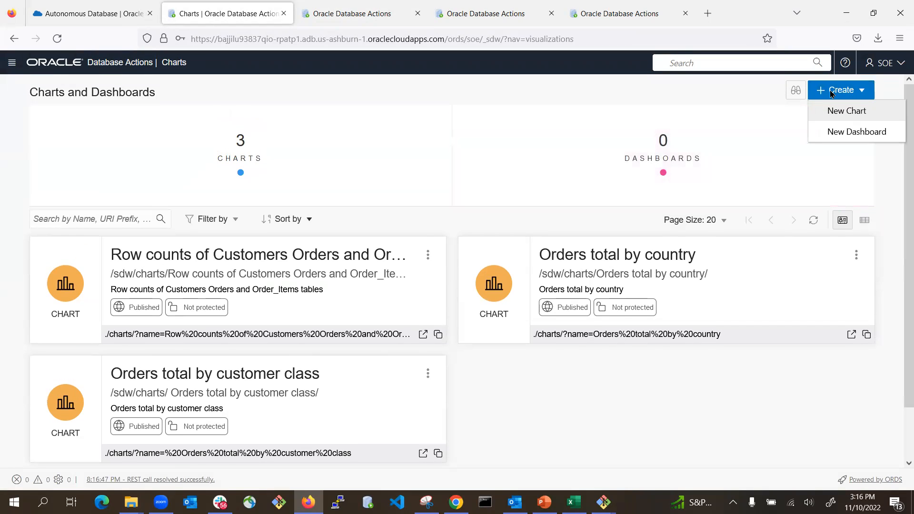
pyautogui.click(849, 110)
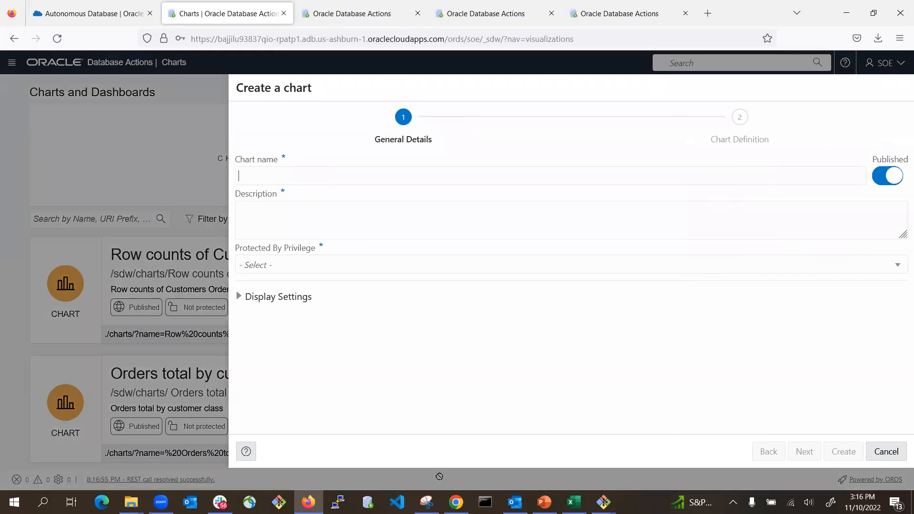
# Copy 'Orders total by delivery type' from Excel cell A56 into the chart name.
pyautogui.hotkey('alt', 'Tab')
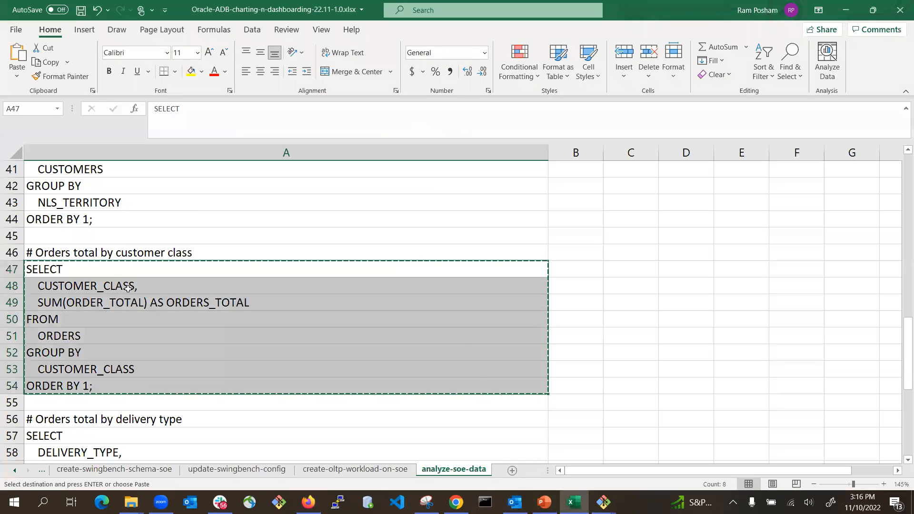
pyautogui.scroll(-3, 127, 290)
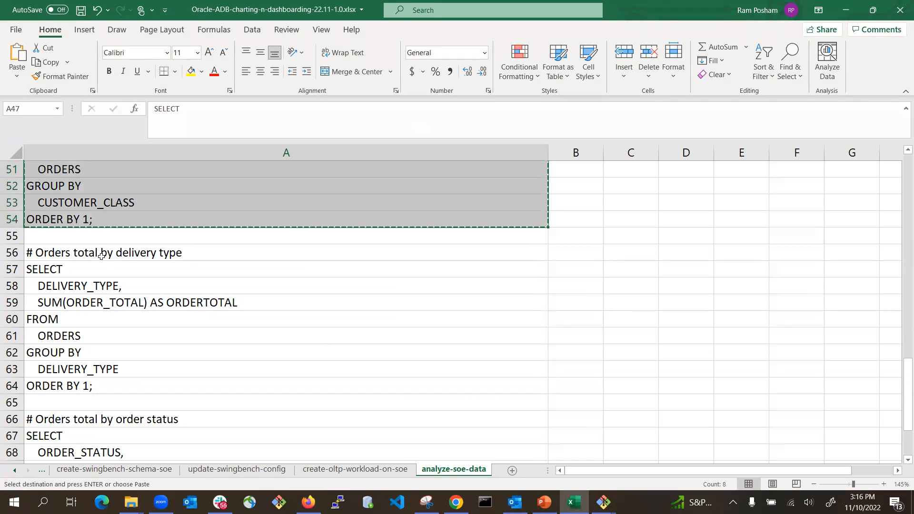
pyautogui.click(98, 251)
pyautogui.doubleClick(107, 252)
pyautogui.moveTo(37, 252); pyautogui.dragTo(193, 253)
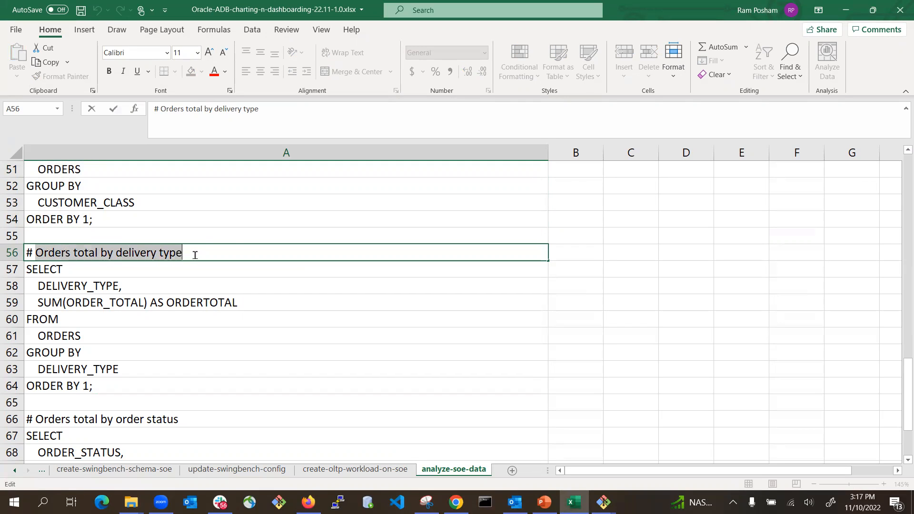
pyautogui.hotkey('ctrl', 'c')
pyautogui.hotkey('alt', 'Tab')
pyautogui.hotkey('ctrl', 'v')
pyautogui.click(302, 225)
# Reuse 'Orders total by delivery type' as the description and leave the chart Not protected.
pyautogui.hotkey('ctrl', 'v')
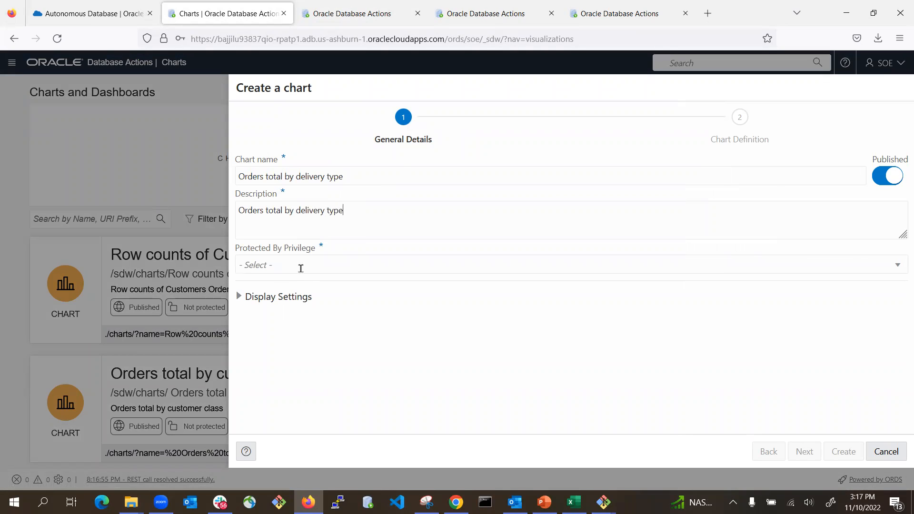
pyautogui.click(301, 267)
pyautogui.click(278, 313)
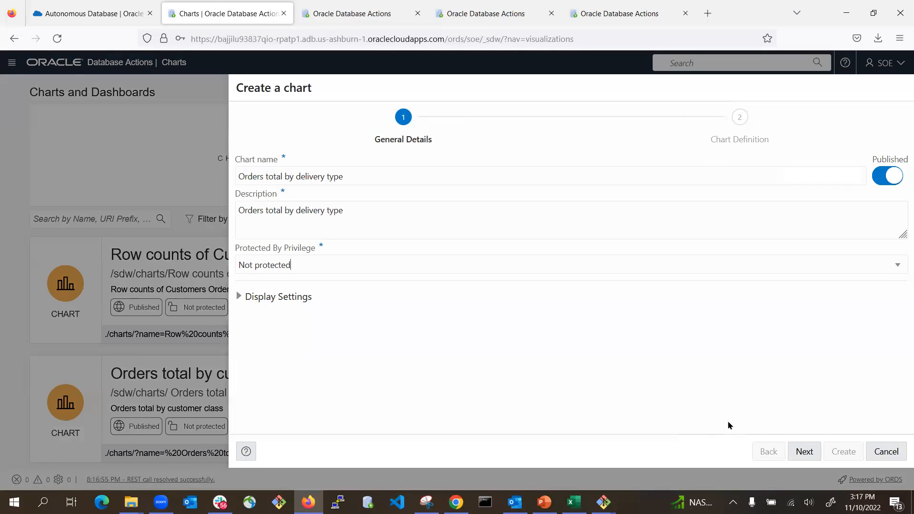
pyautogui.click(800, 452)
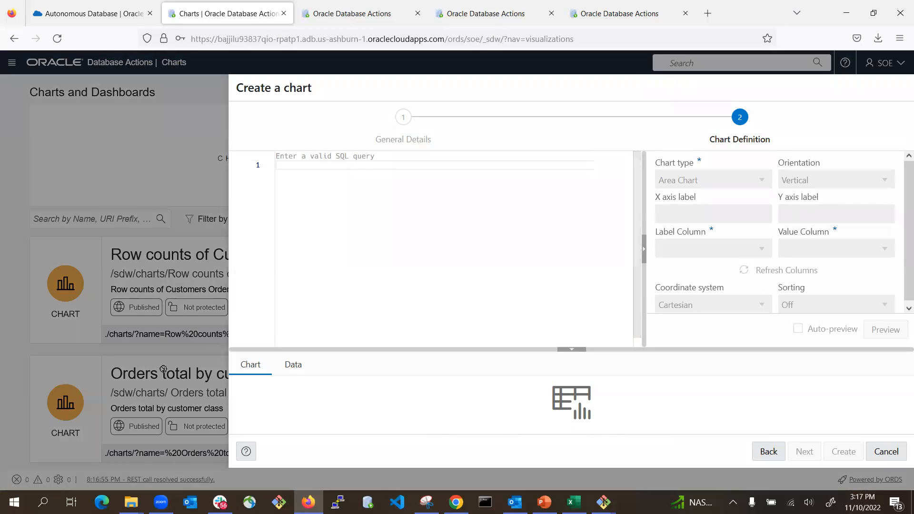
# Paste the delivery-type query from Excel cells A57:A64 into the SQL editor.
pyautogui.hotkey('alt', 'Tab')
pyautogui.moveTo(83, 275); pyautogui.dragTo(114, 382)
pyautogui.hotkey('ctrl', 'c')
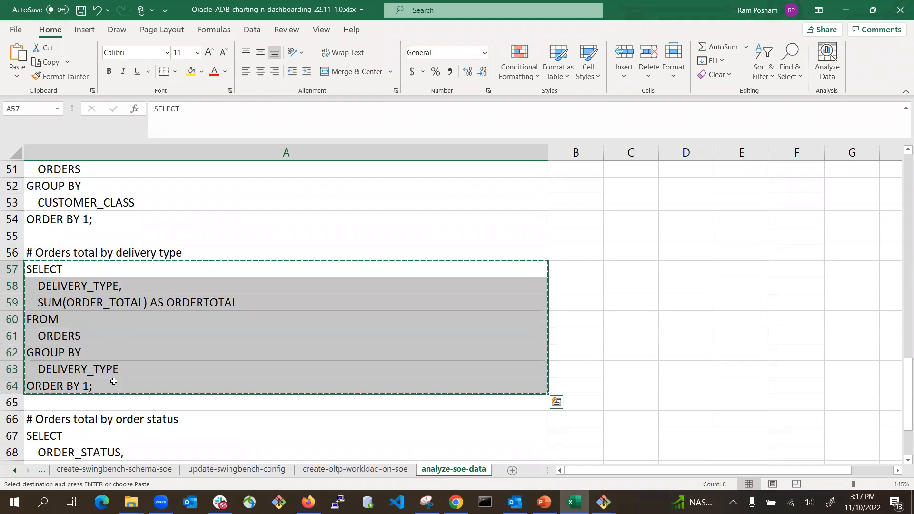
pyautogui.hotkey('alt', 'Tab')
pyautogui.hotkey('ctrl', 'v')
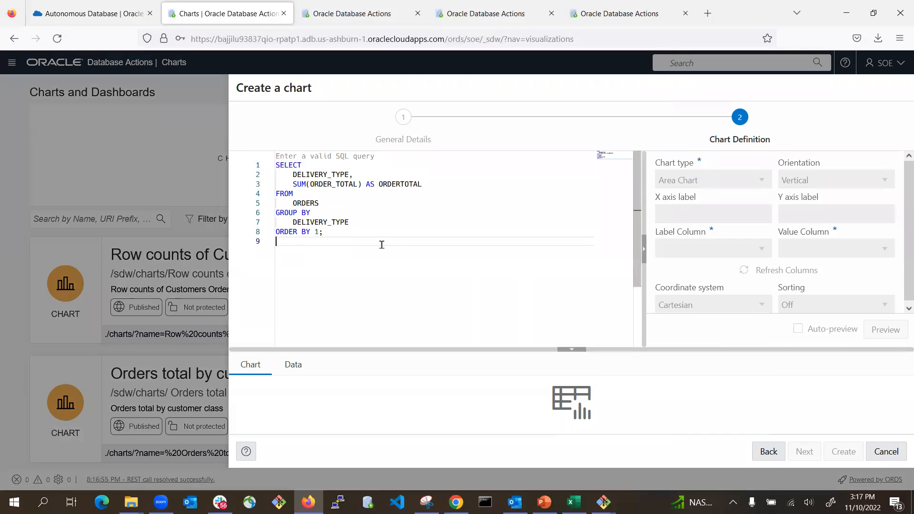
pyautogui.click(360, 227)
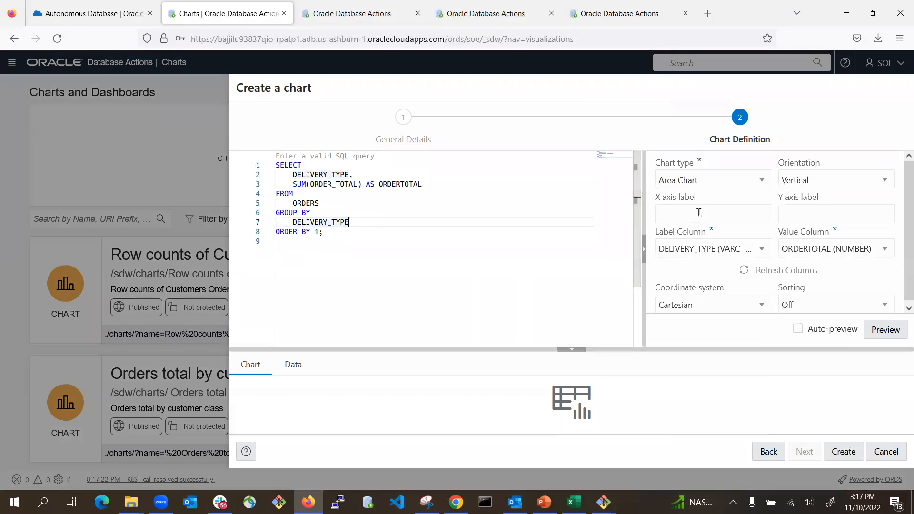
# Set the chart type to Pie Chart and create it, giving four charts.
pyautogui.click(716, 176)
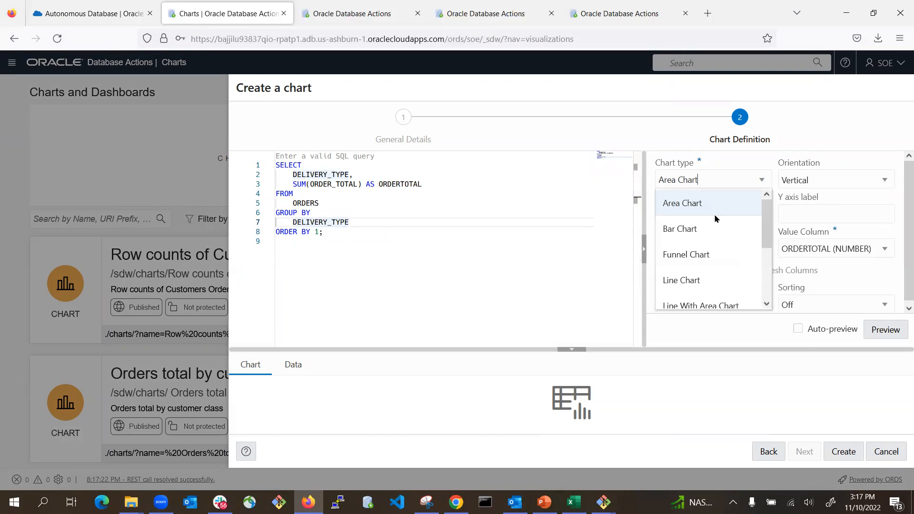
pyautogui.scroll(-2, 699, 266)
pyautogui.scroll(2, 697, 264)
pyautogui.scroll(-2, 695, 259)
pyautogui.click(681, 275)
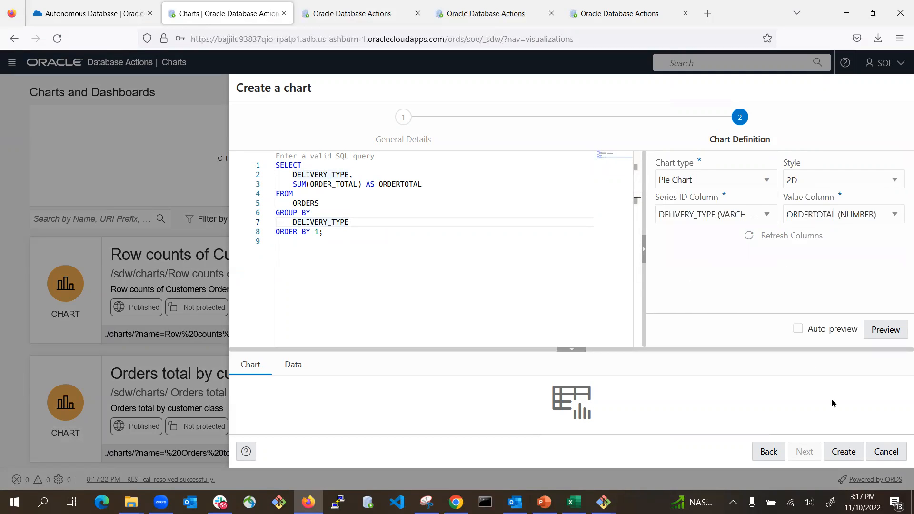
pyautogui.click(837, 452)
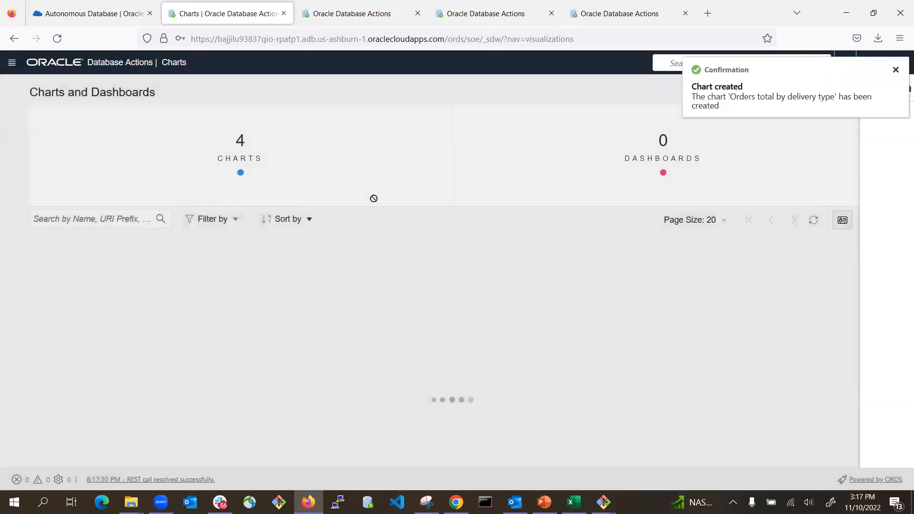
pyautogui.scroll(-1, 679, 318)
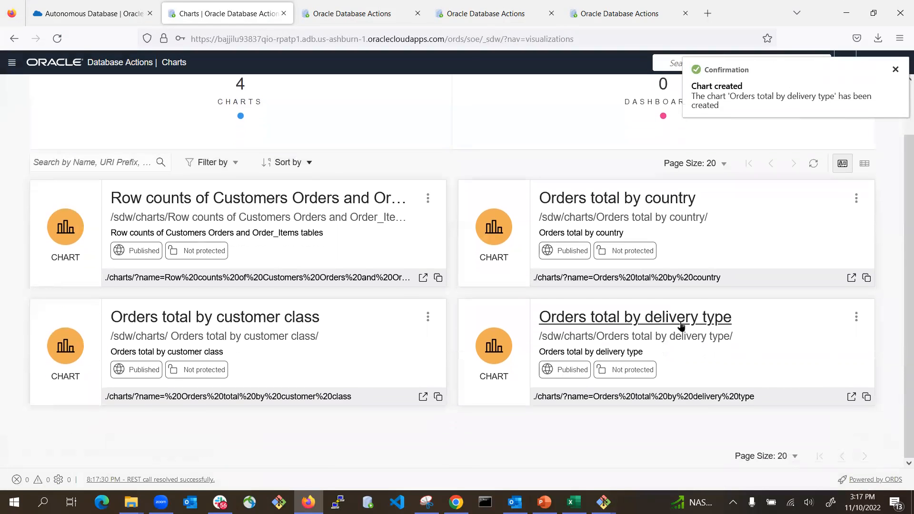
# View the delivery-type pie chart in its own tab, read its slice values, then return to the list.
pyautogui.click(852, 396)
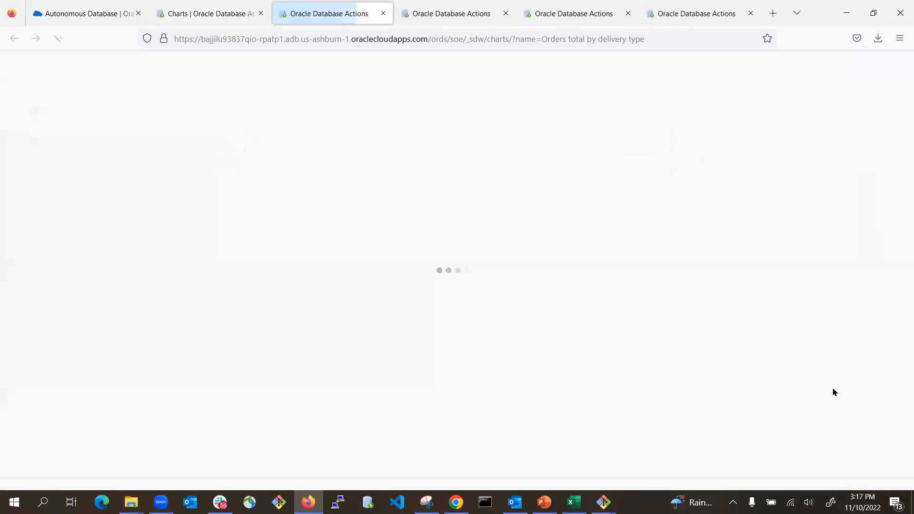
pyautogui.moveTo(452, 231)
pyautogui.moveTo(396, 191)
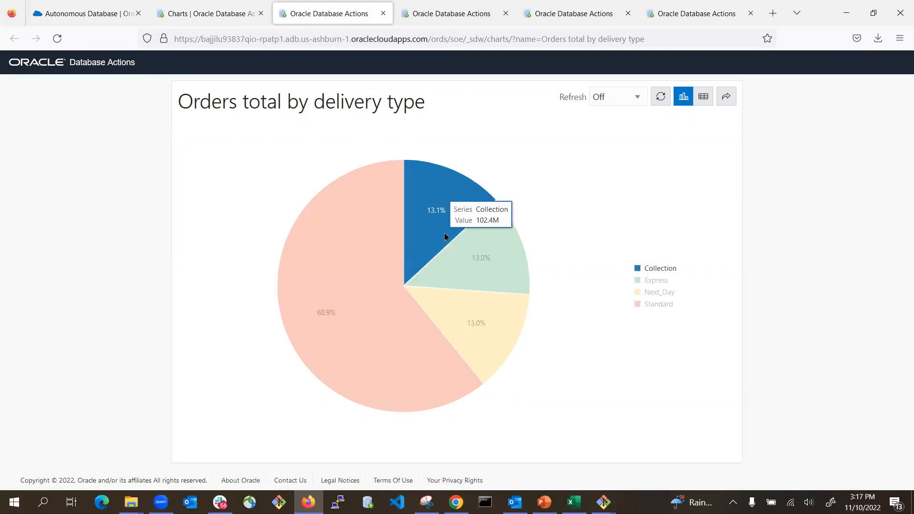
pyautogui.moveTo(470, 265)
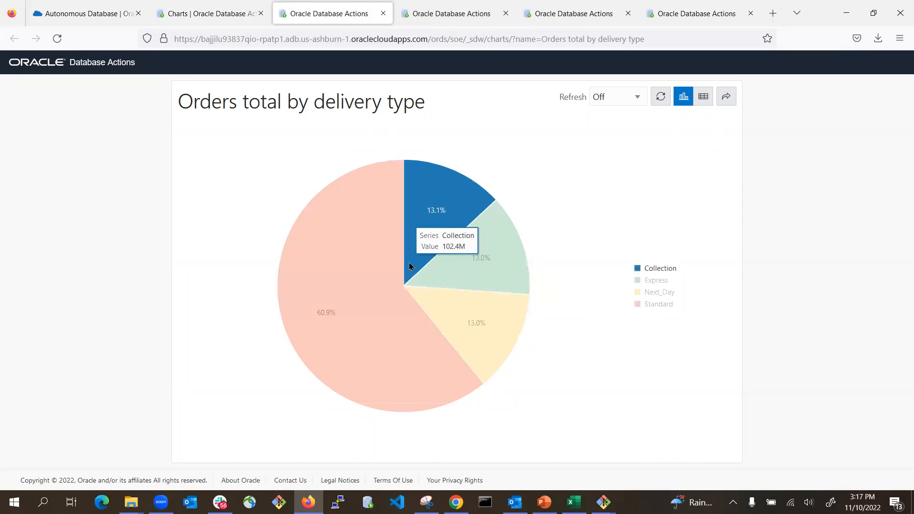
pyautogui.click(222, 14)
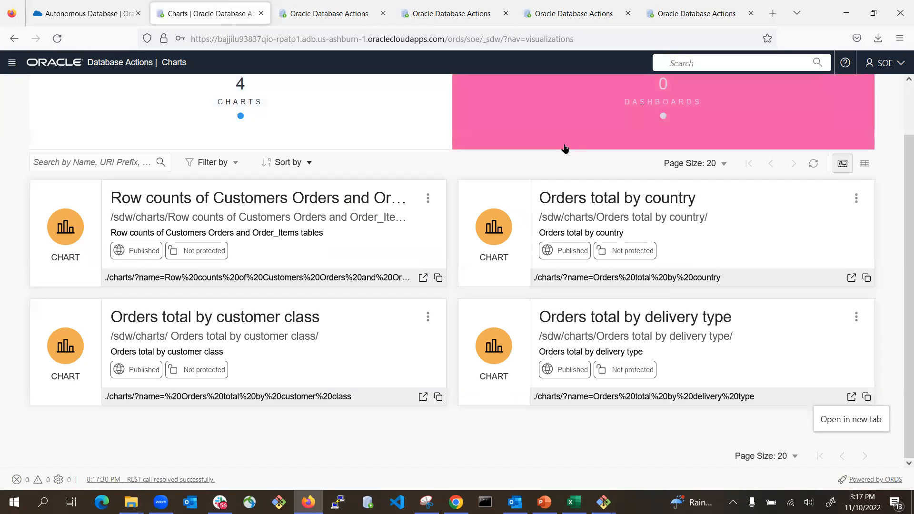
# Filter the list to dashboards, finding none, and start a new chart.
pyautogui.click(650, 158)
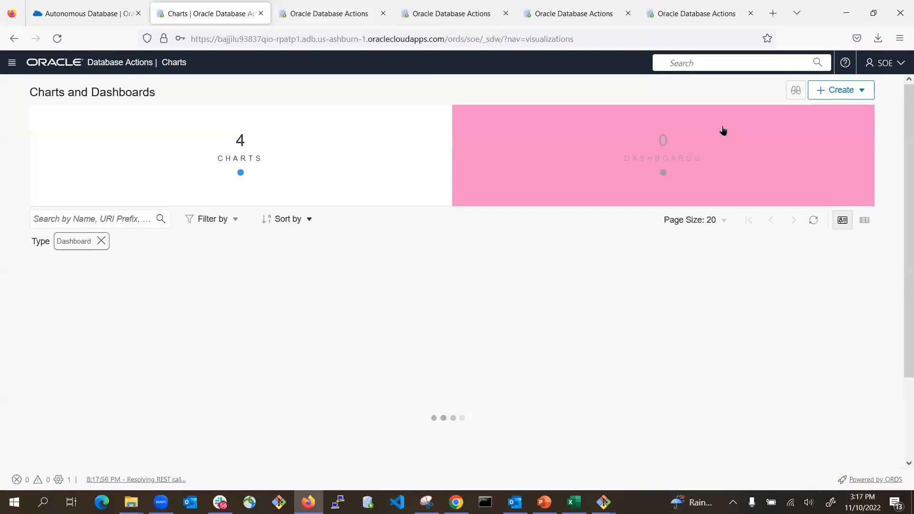
pyautogui.click(830, 94)
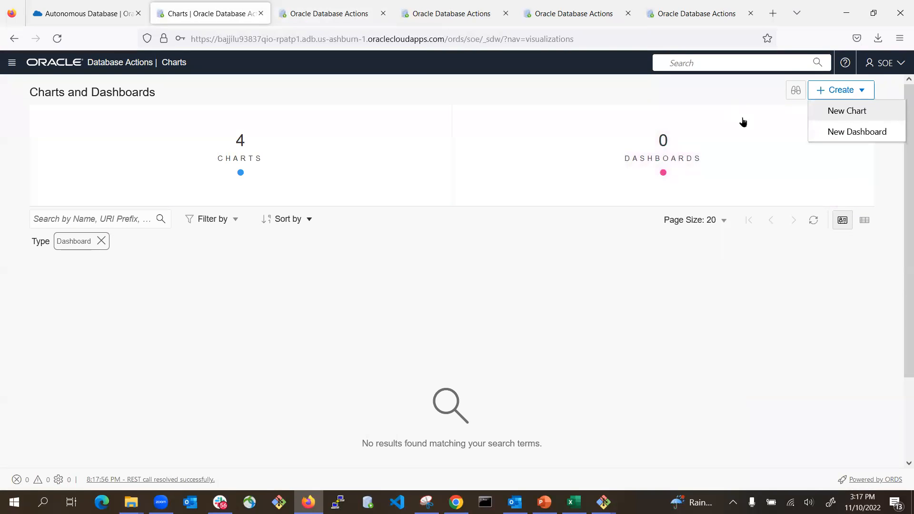
pyautogui.click(835, 113)
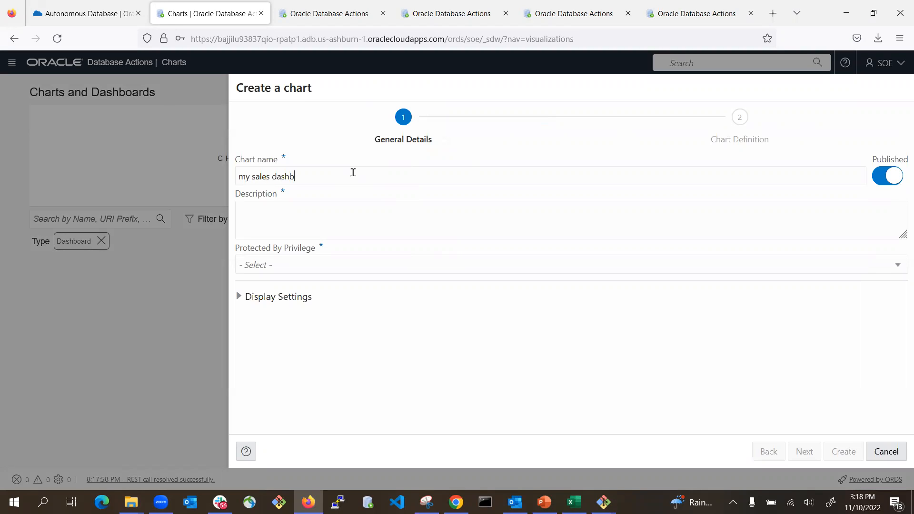
# Fill in 'my sales dashboard' as name and description, set Not protected, then cancel the chart.
pyautogui.hotkey('ctrl', 'a')
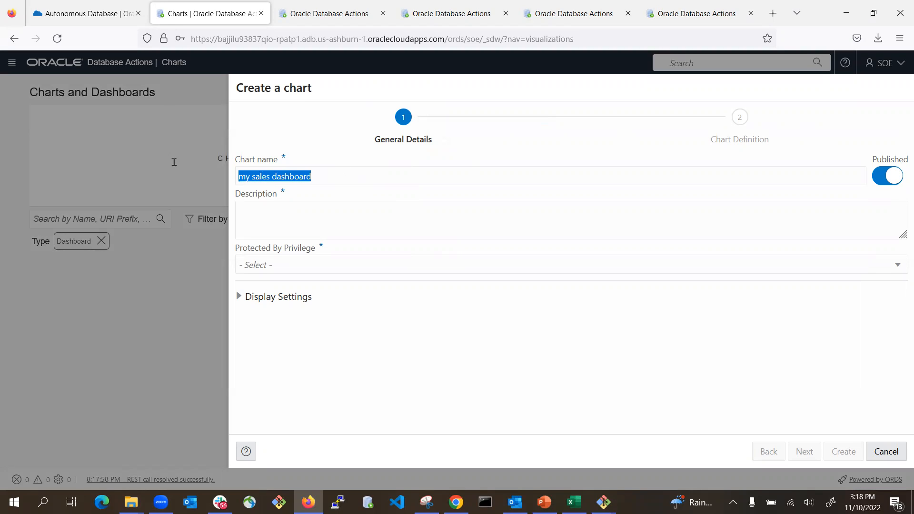
pyautogui.click(314, 218)
pyautogui.hotkey('ctrl', 'v')
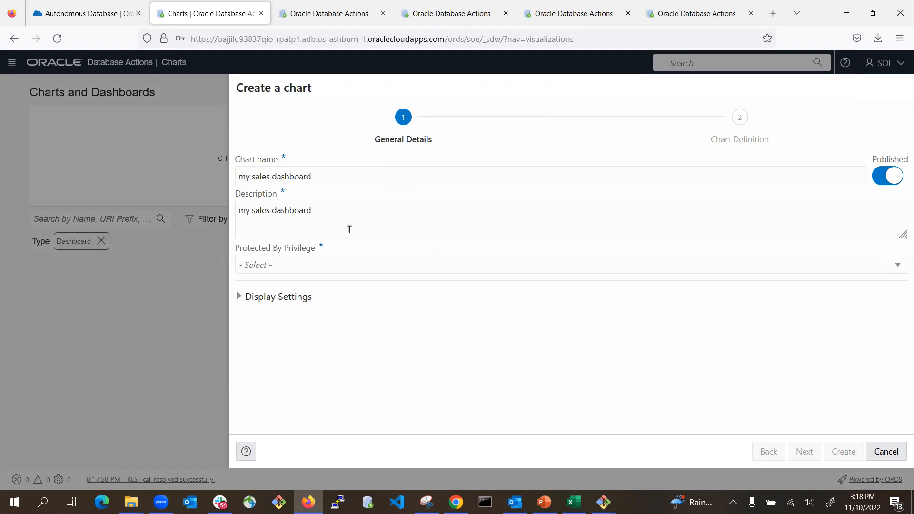
pyautogui.click(308, 263)
pyautogui.click(285, 313)
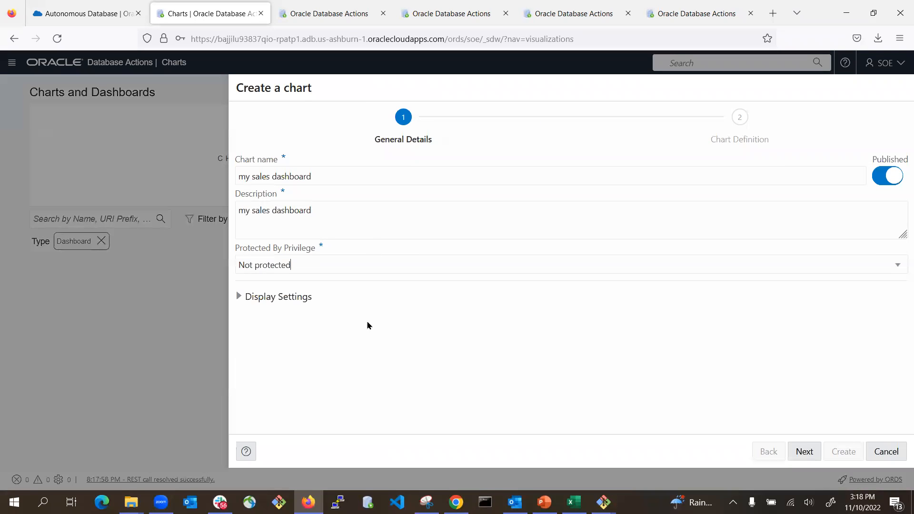
pyautogui.click(804, 452)
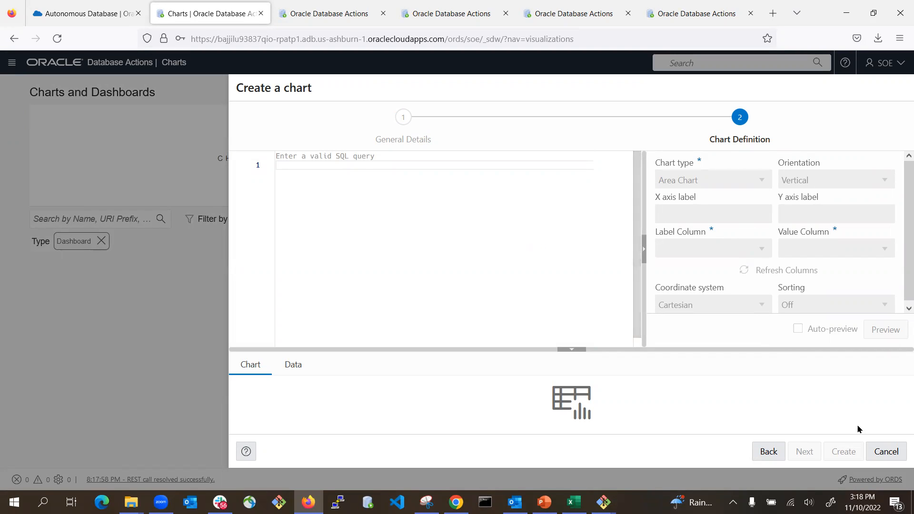
pyautogui.click(885, 451)
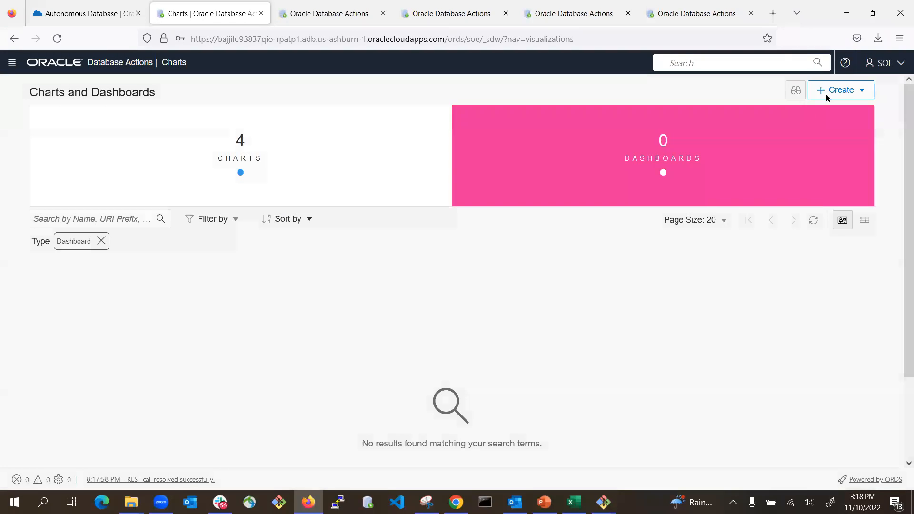
# Create a Not protected dashboard named and described 'my sales dashboard'.
pyautogui.click(837, 91)
pyautogui.click(840, 134)
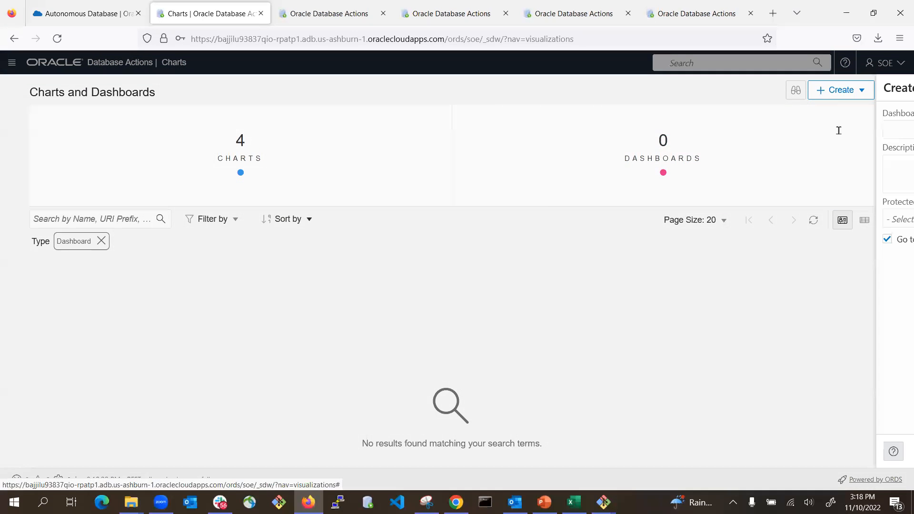
pyautogui.hotkey('ctrl', 'v')
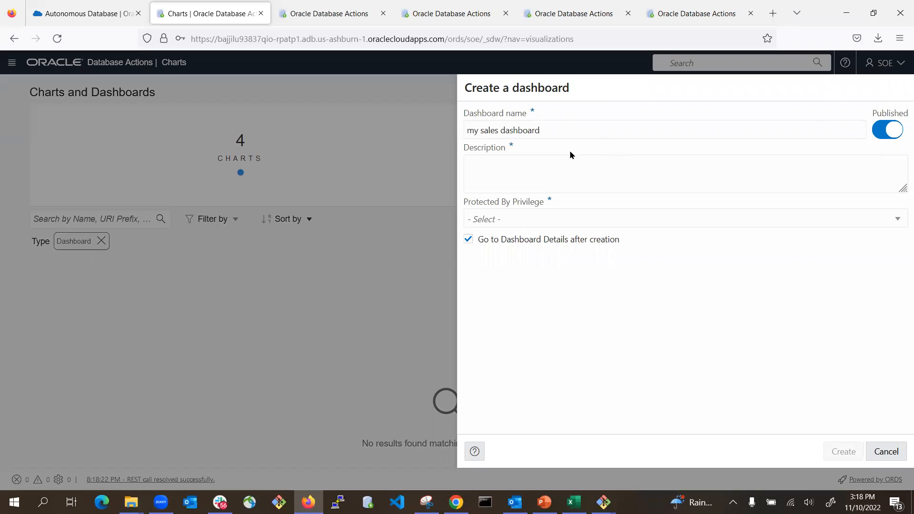
pyautogui.click(565, 172)
pyautogui.hotkey('ctrl', 'v')
pyautogui.click(551, 218)
pyautogui.click(486, 265)
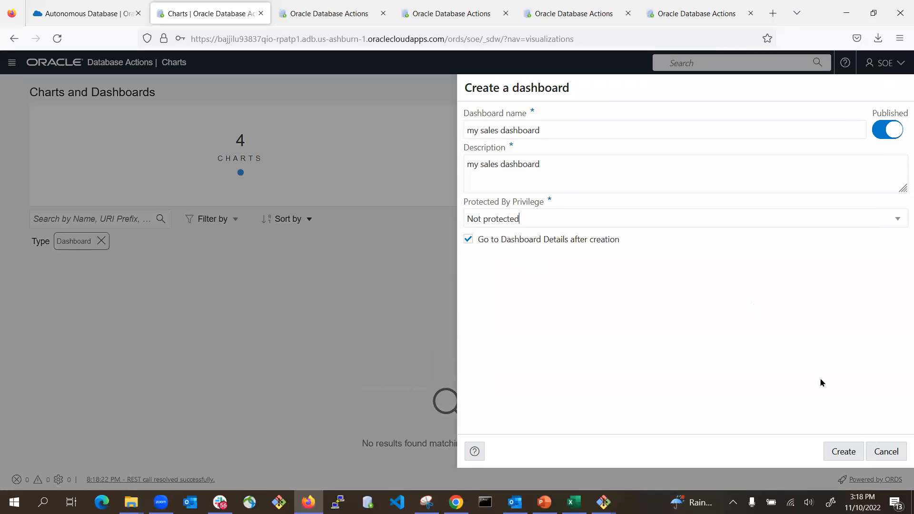
pyautogui.click(851, 458)
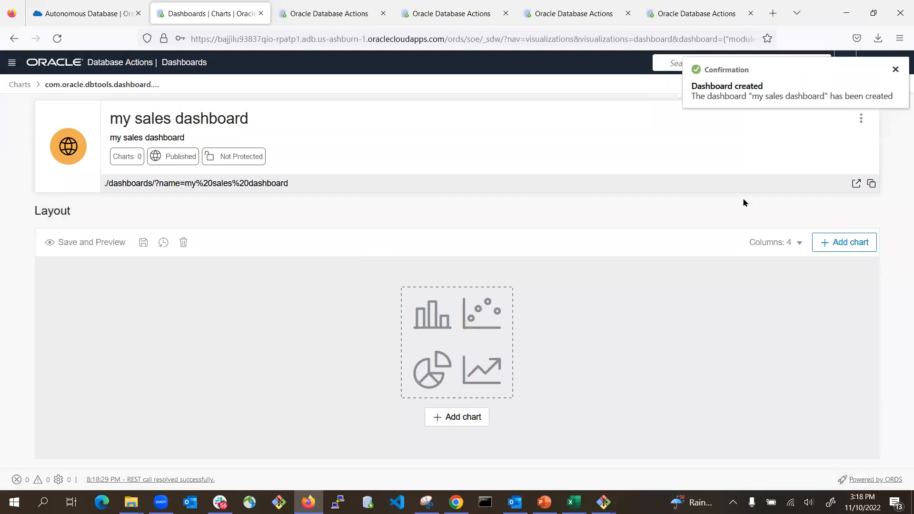
# Add the Orders total by delivery type and Orders total by country charts.
pyautogui.click(836, 245)
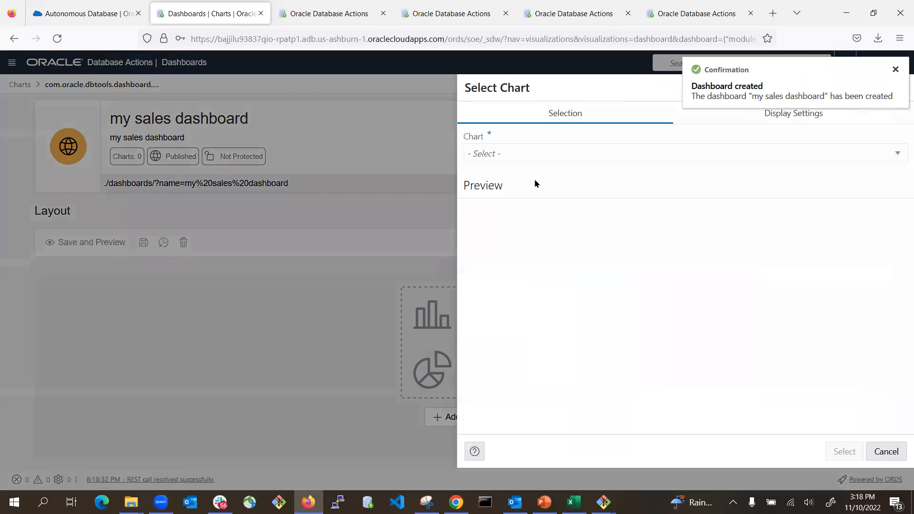
pyautogui.click(520, 152)
pyautogui.click(518, 201)
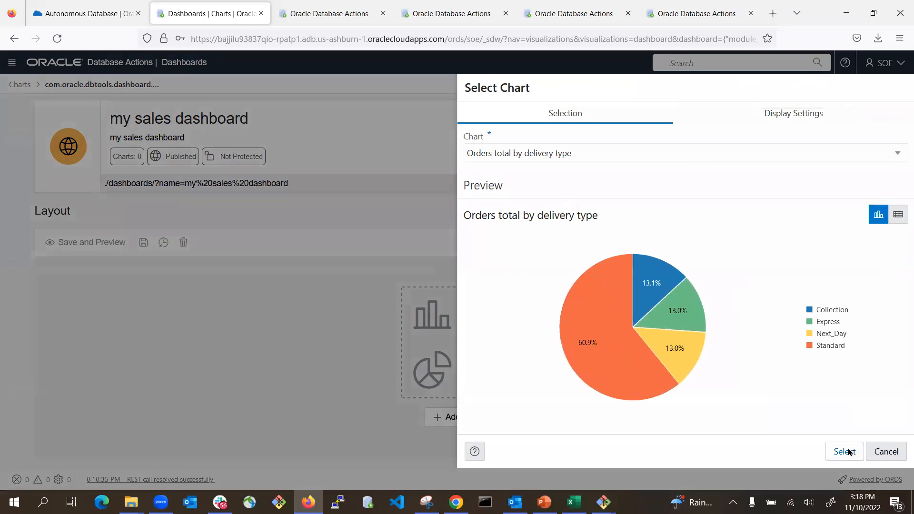
pyautogui.click(844, 451)
pyautogui.click(847, 241)
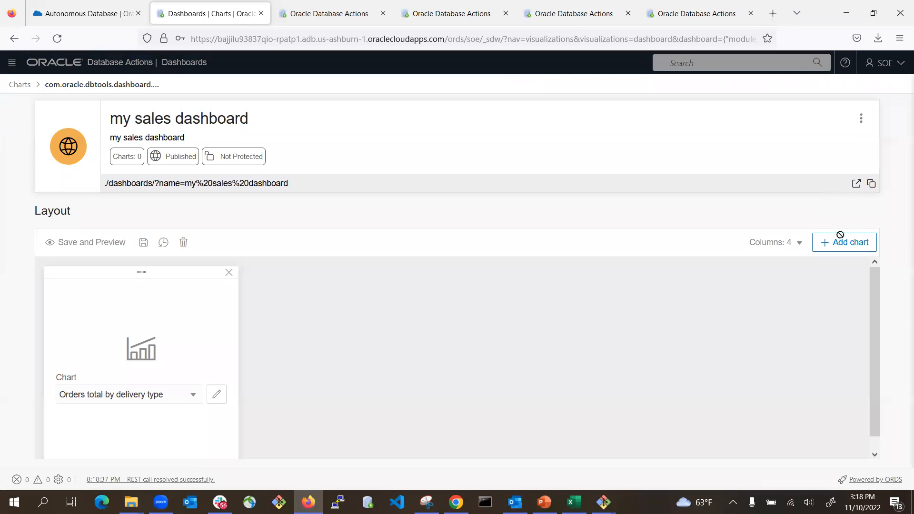
pyautogui.click(546, 152)
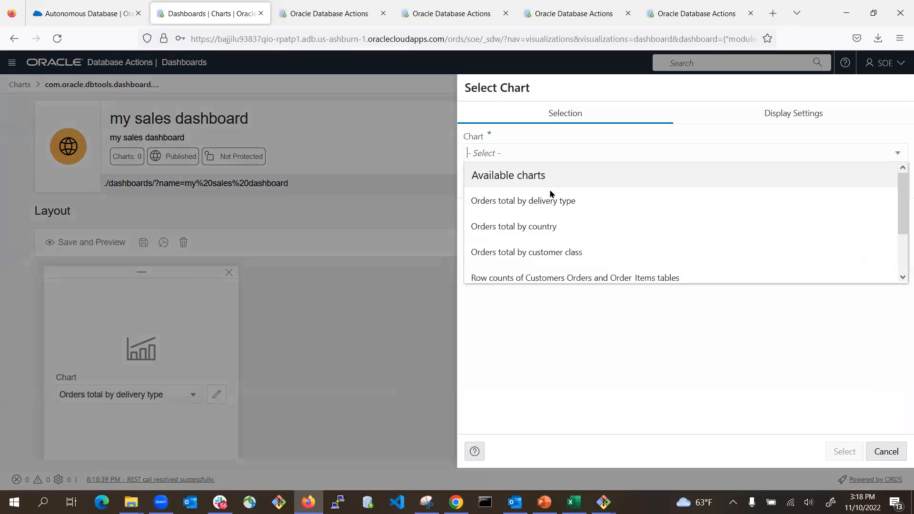
pyautogui.click(547, 227)
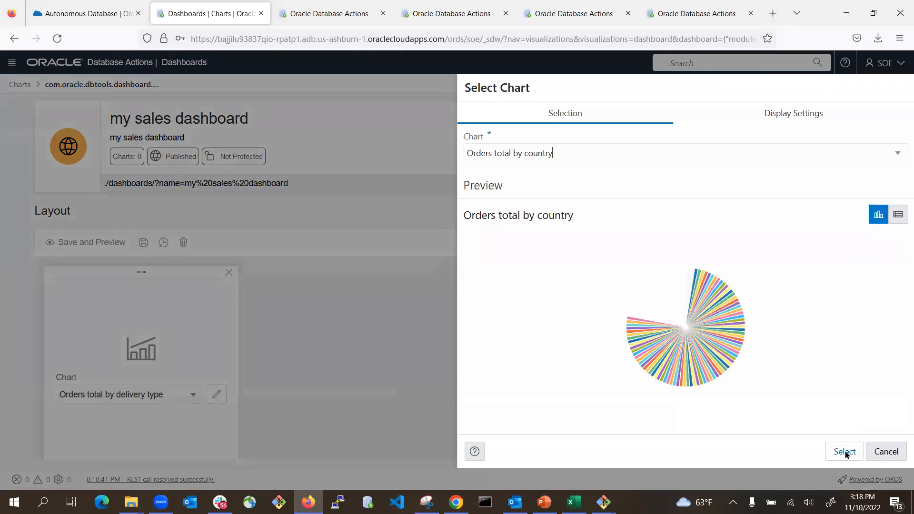
pyautogui.click(843, 451)
# Add the customer class and row counts charts, save the layout, and open it in a new tab.
pyautogui.click(840, 245)
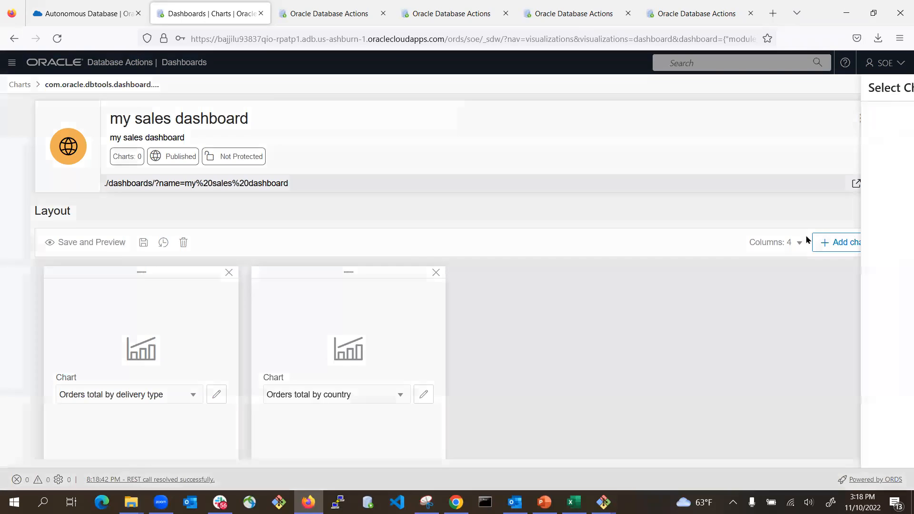
pyautogui.click(578, 152)
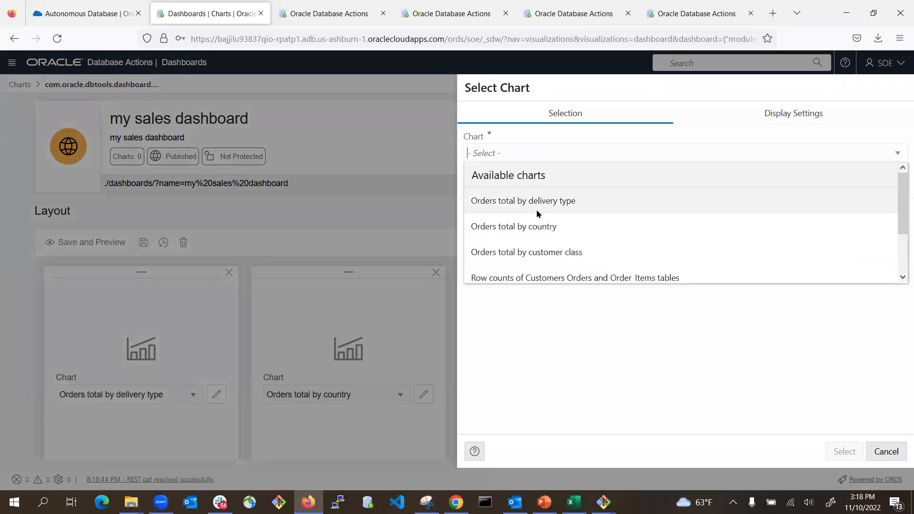
pyautogui.click(534, 253)
pyautogui.click(854, 448)
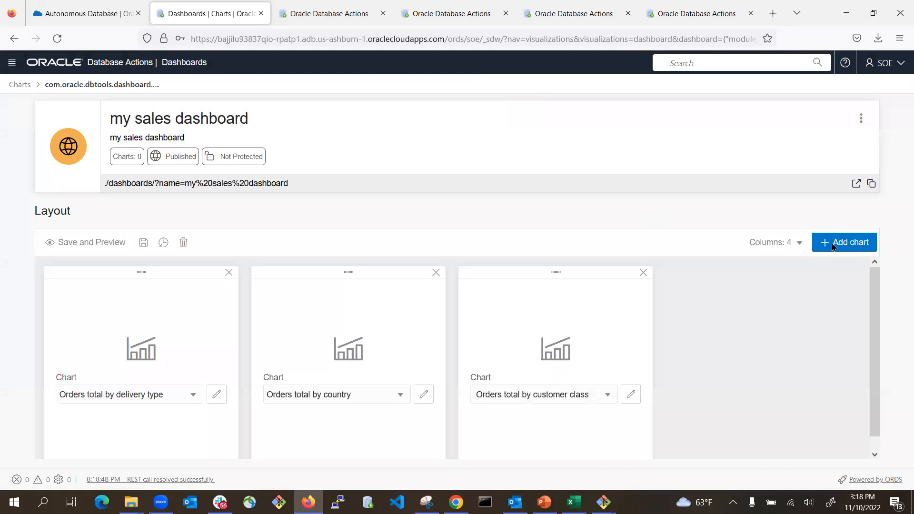
pyautogui.click(828, 242)
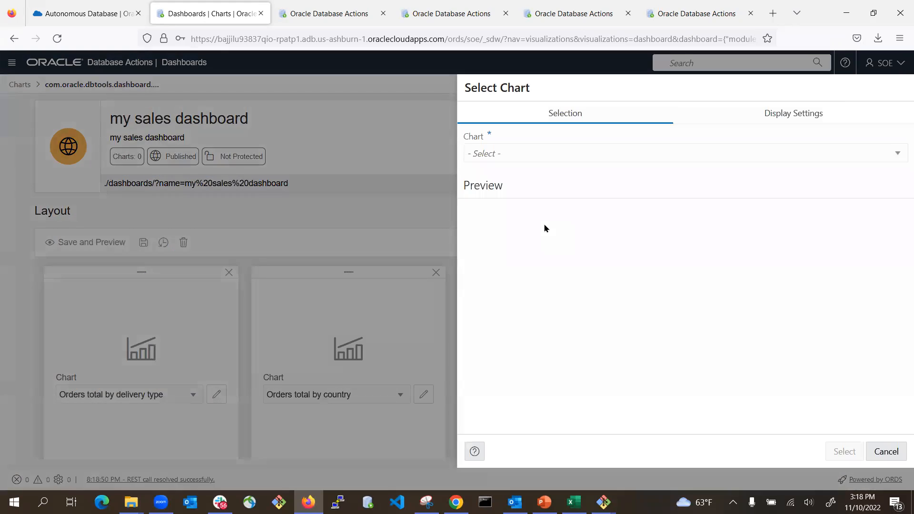
pyautogui.click(536, 152)
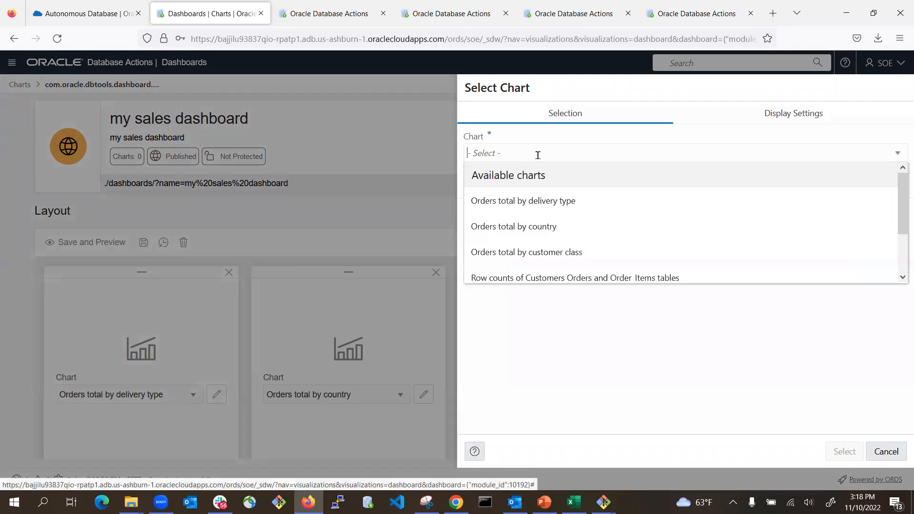
pyautogui.click(529, 278)
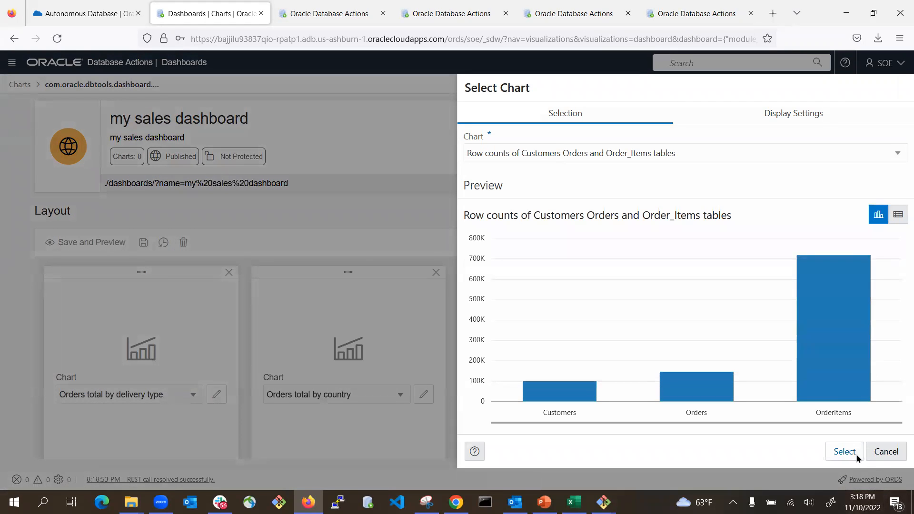
pyautogui.click(844, 451)
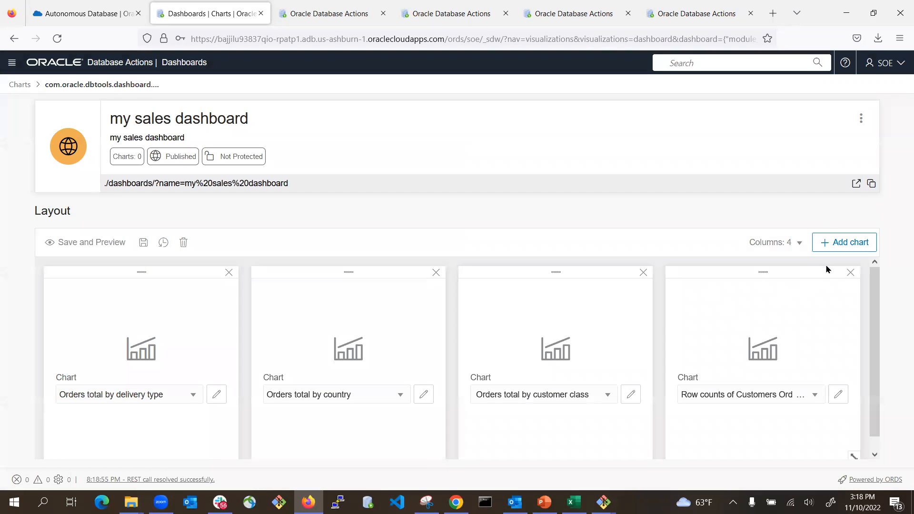
pyautogui.click(144, 242)
pyautogui.click(855, 183)
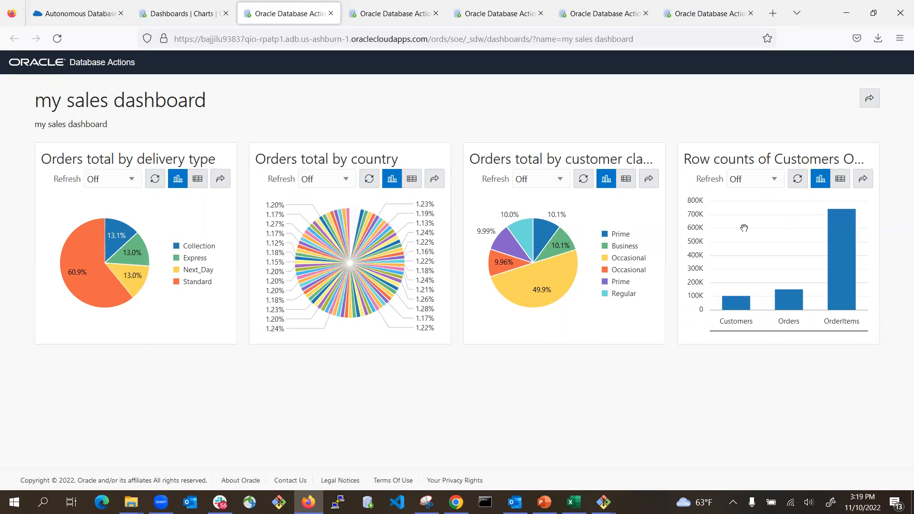
# Clear the SSH terminal with 'clear' and browse earlier shell commands.
pyautogui.moveTo(602, 501)
pyautogui.click(645, 449)
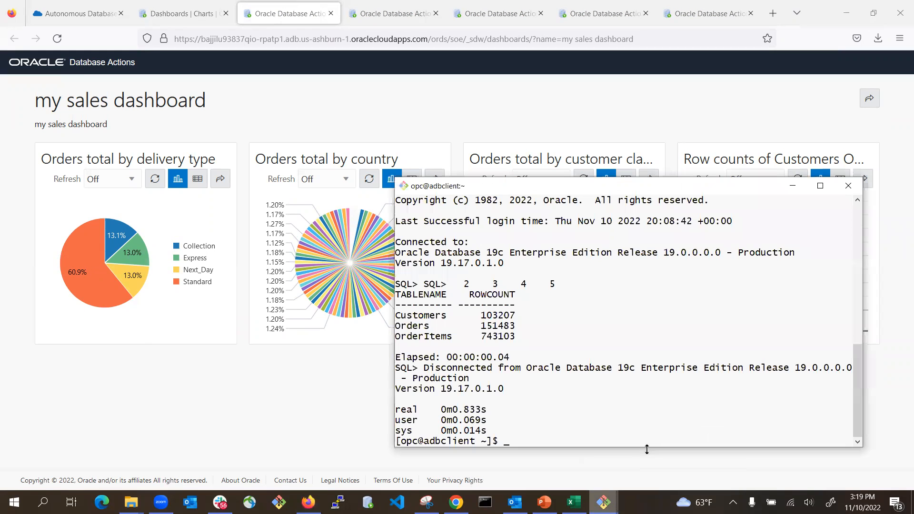
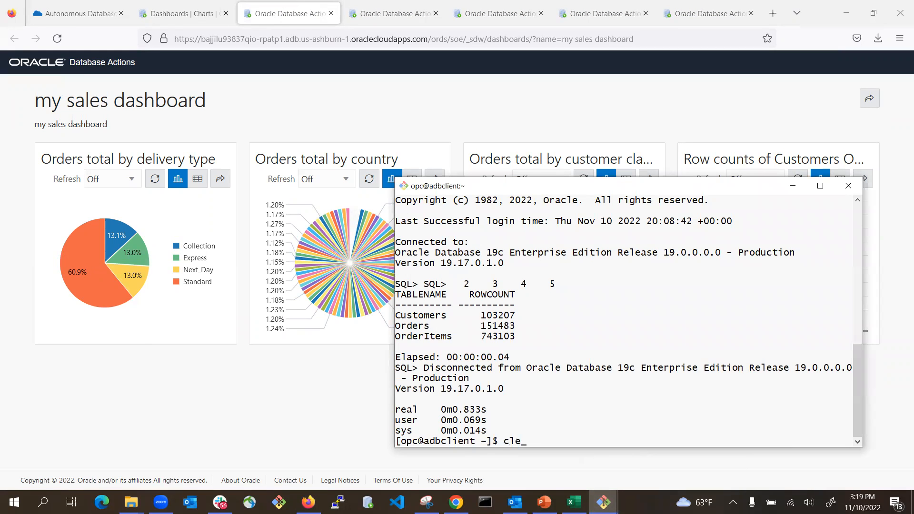
pyautogui.press('Return')
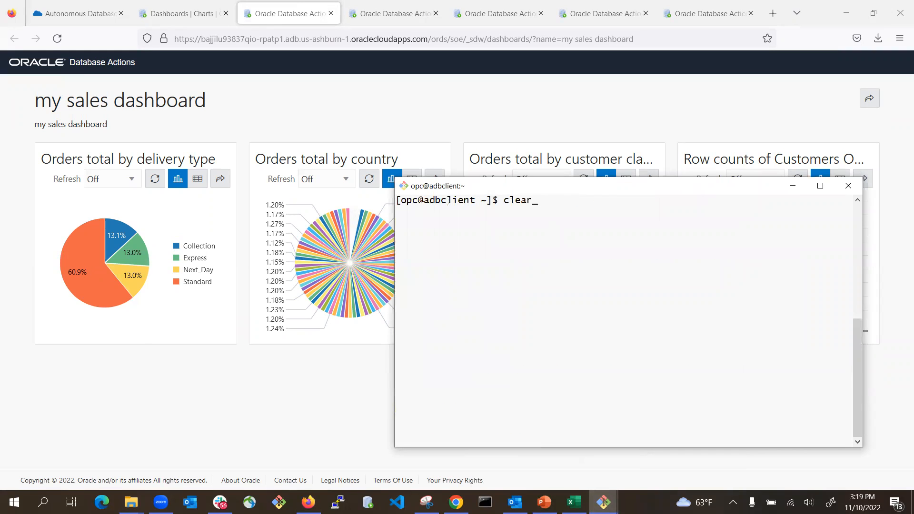
pyautogui.press('Return')
pyautogui.press('Up')
pyautogui.press('Up')
pyautogui.press('Up')
pyautogui.press('Up')
pyautogui.press('Down')
pyautogui.press('Up')
pyautogui.press('Up')
pyautogui.press('Up')
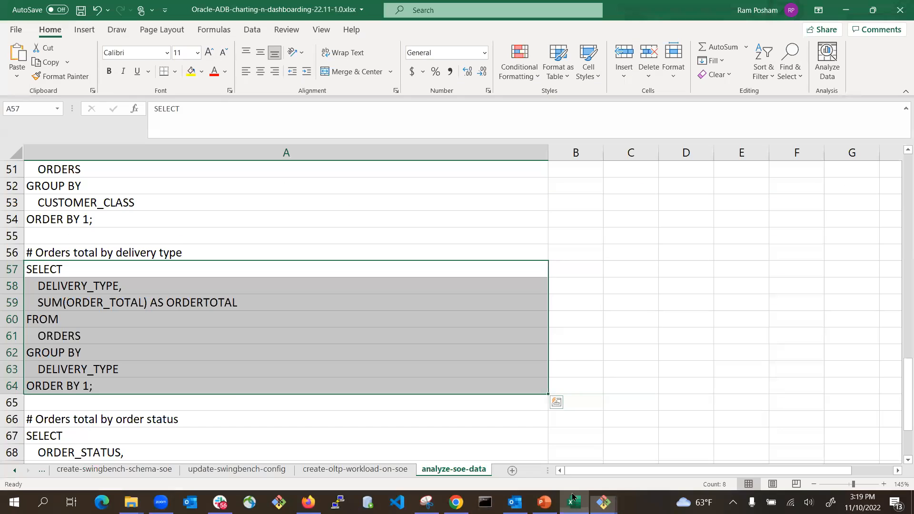
# Copy the Swingbench commands in A2:A4 from Excel and paste them into PuTTY to run.
pyautogui.click(573, 502)
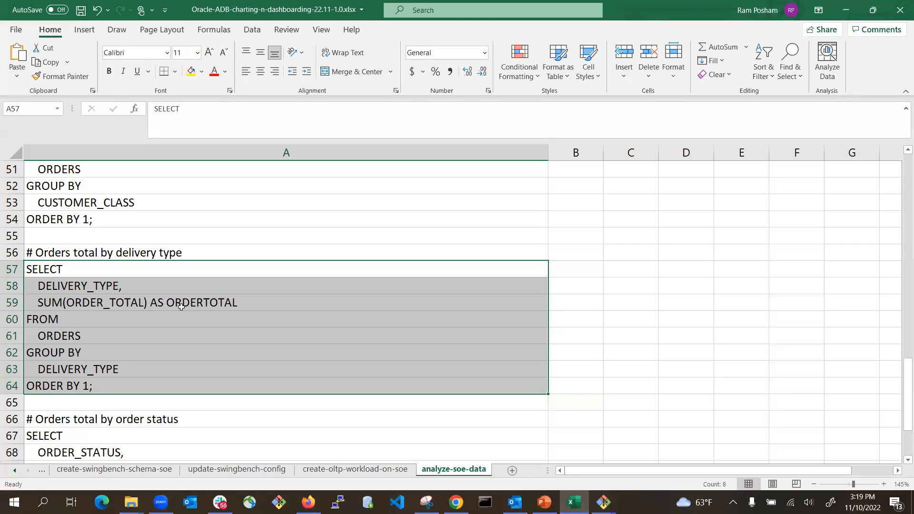
pyautogui.click(364, 469)
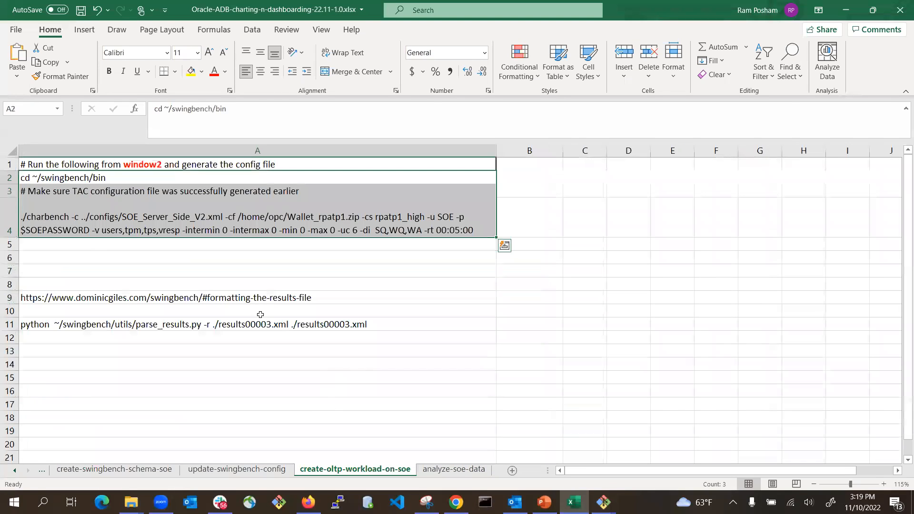
pyautogui.click(96, 219)
pyautogui.moveTo(87, 178); pyautogui.dragTo(96, 215)
pyautogui.hotkey('ctrl', 'c')
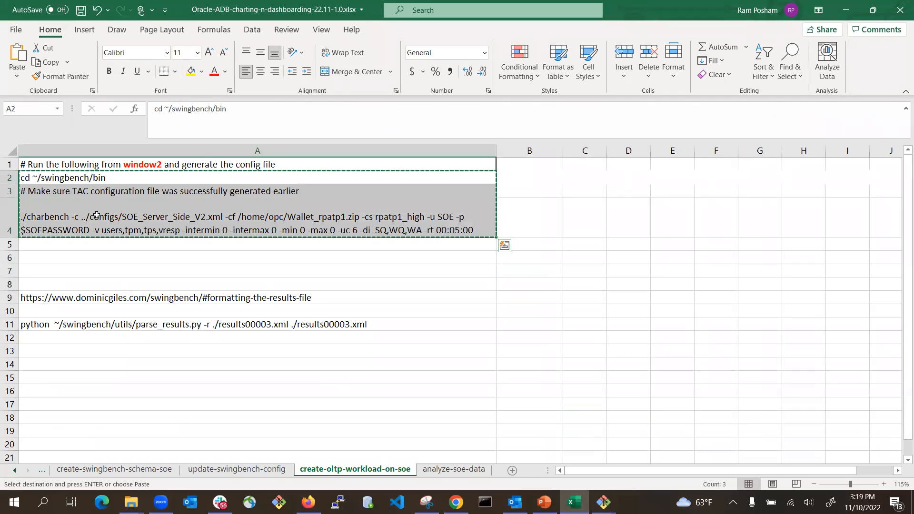
pyautogui.hotkey('alt', 'Tab')
pyautogui.rightClick(511, 244)
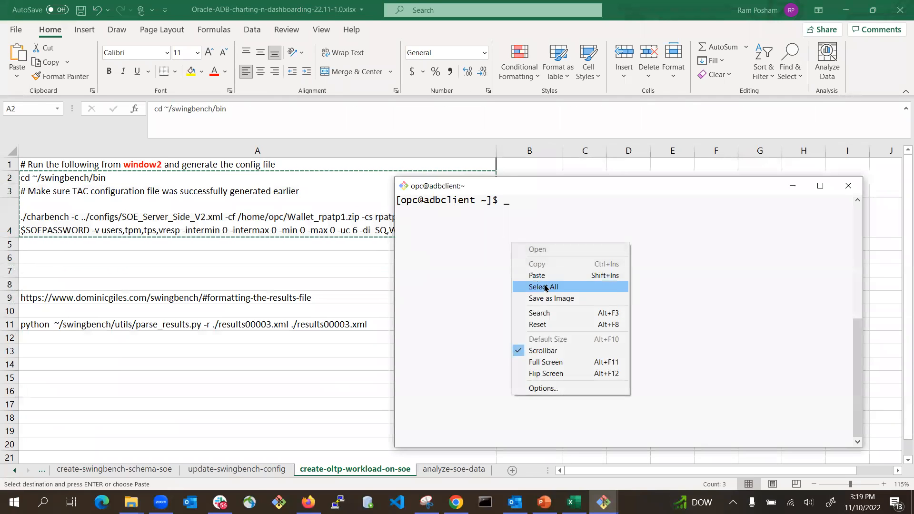
pyautogui.click(547, 275)
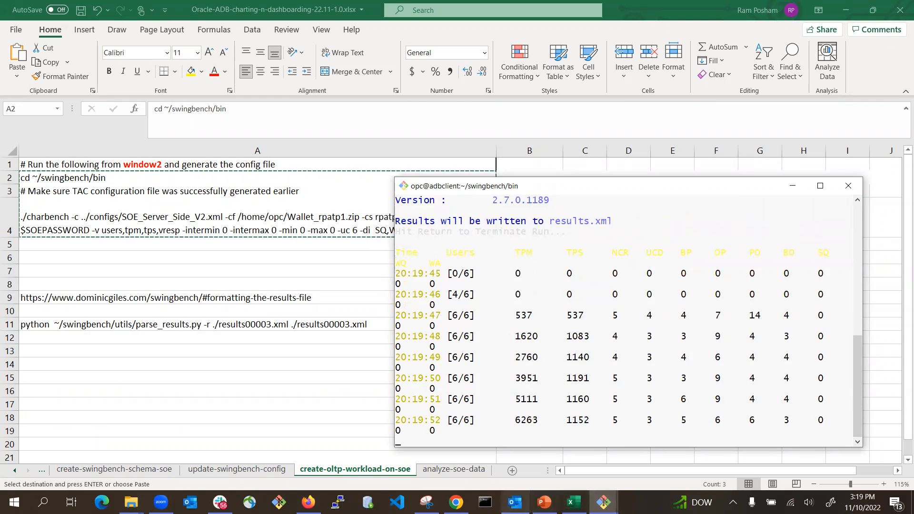
# Set Refresh to 10 seconds for delivery type and customer class, 5 seconds for country and row counts.
pyautogui.click(308, 502)
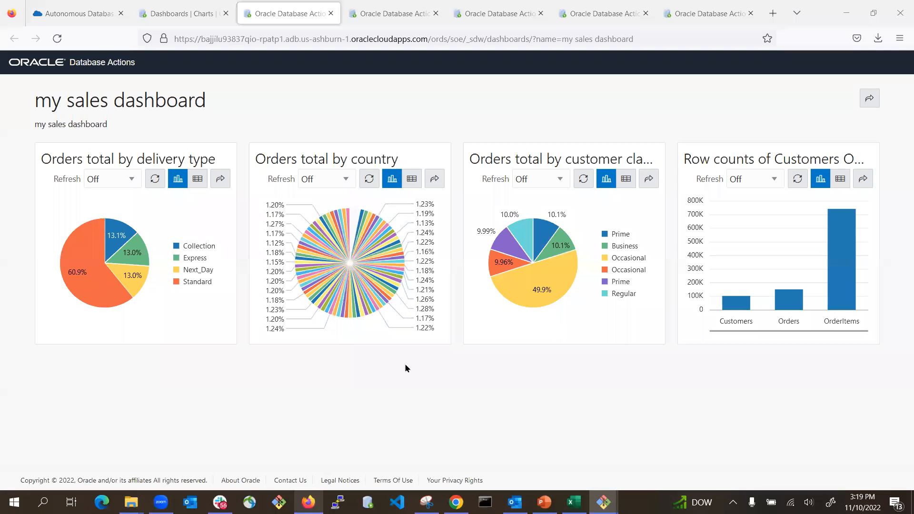
pyautogui.click(133, 179)
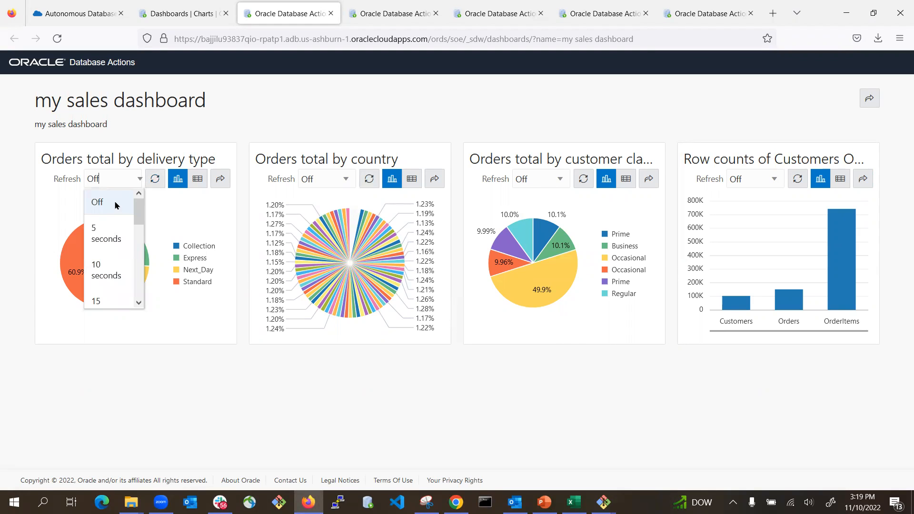
pyautogui.click(105, 271)
pyautogui.click(347, 180)
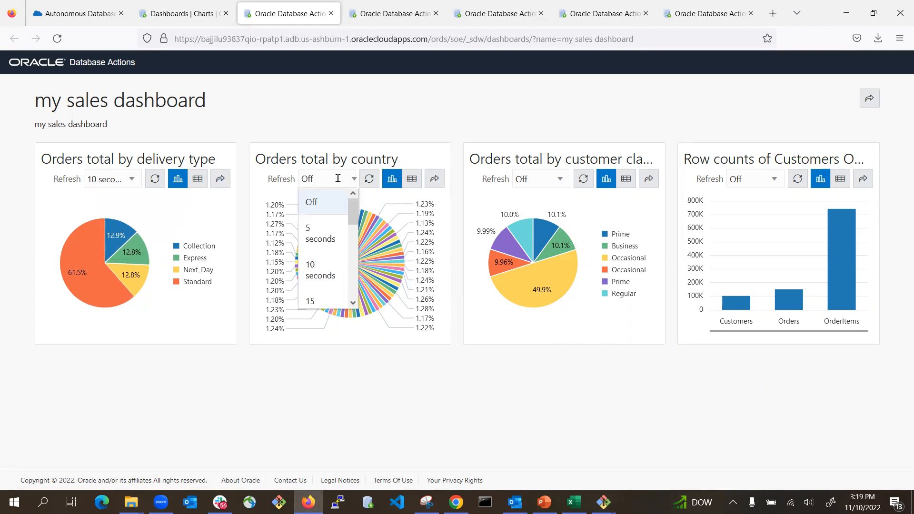
pyautogui.click(308, 232)
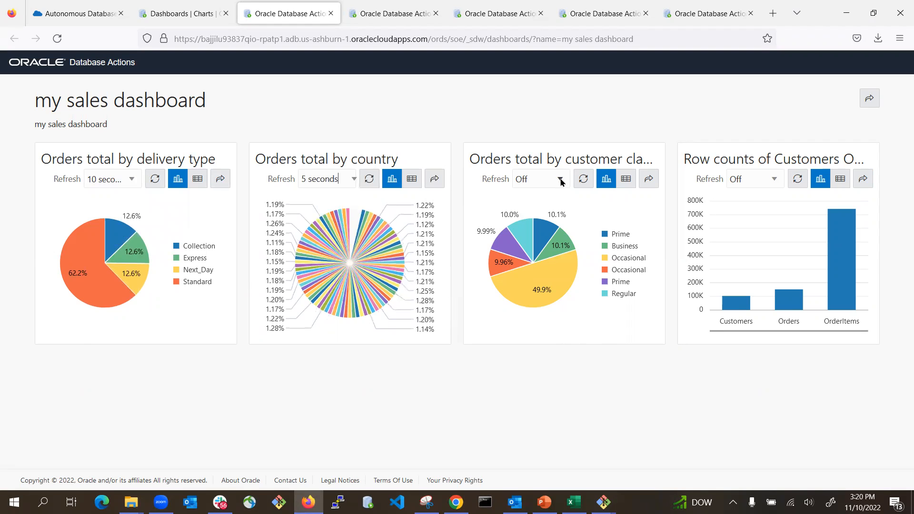
pyautogui.click(526, 179)
pyautogui.click(527, 269)
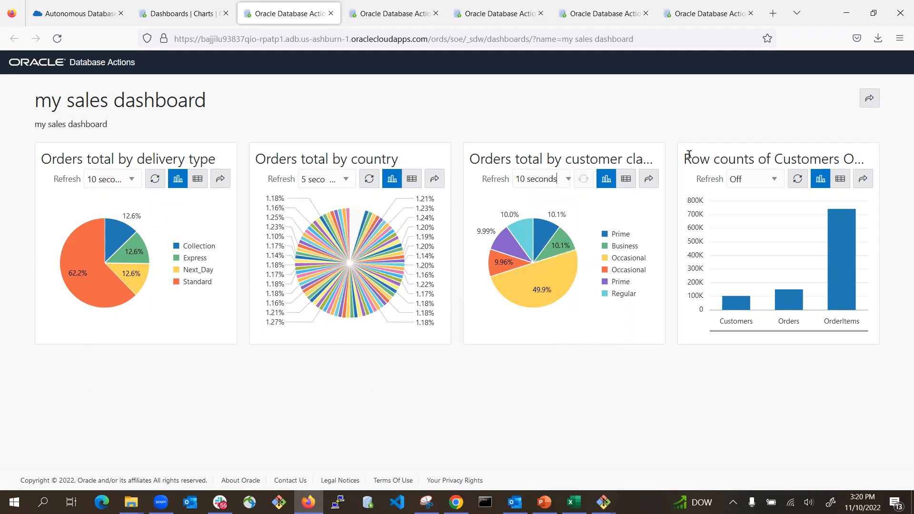
pyautogui.click(770, 178)
pyautogui.click(742, 224)
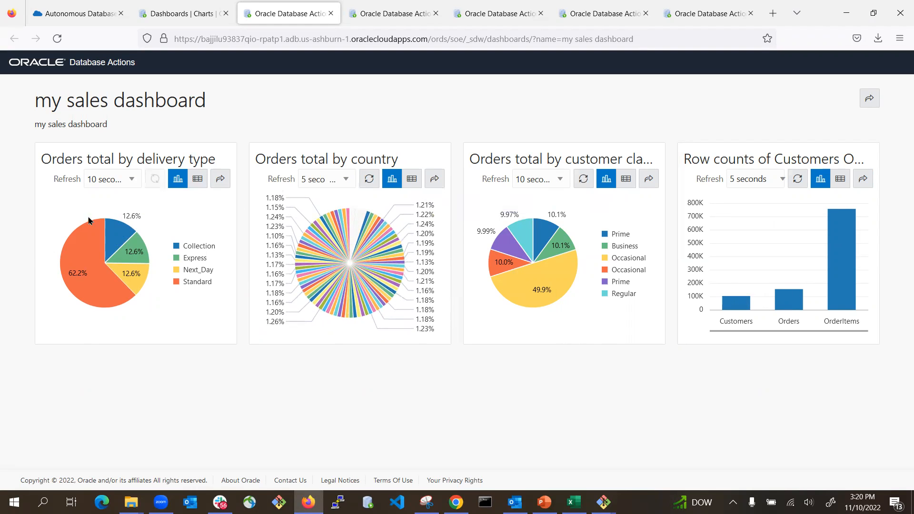
pyautogui.moveTo(111, 235)
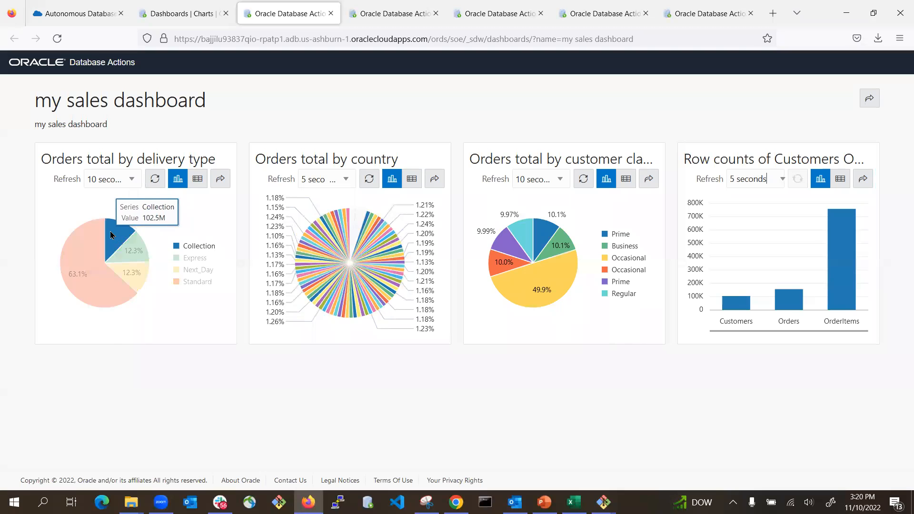
pyautogui.moveTo(843, 225)
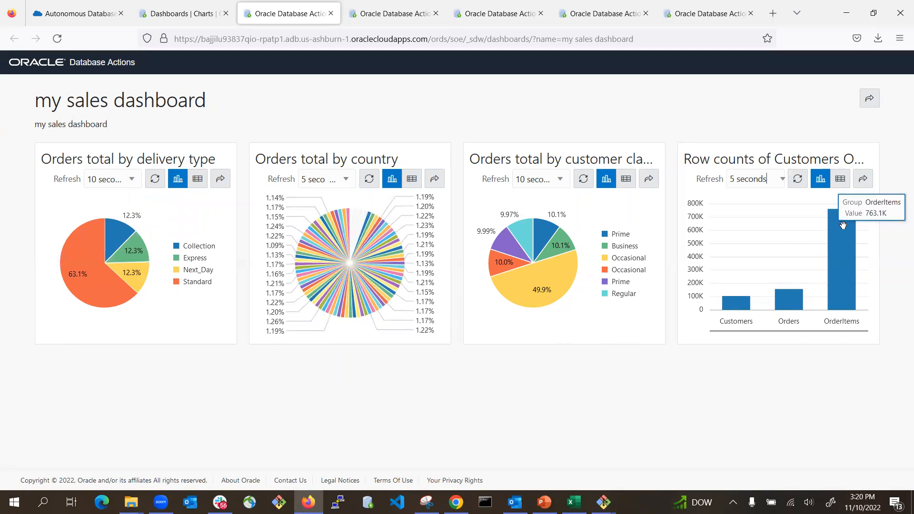
pyautogui.moveTo(739, 307)
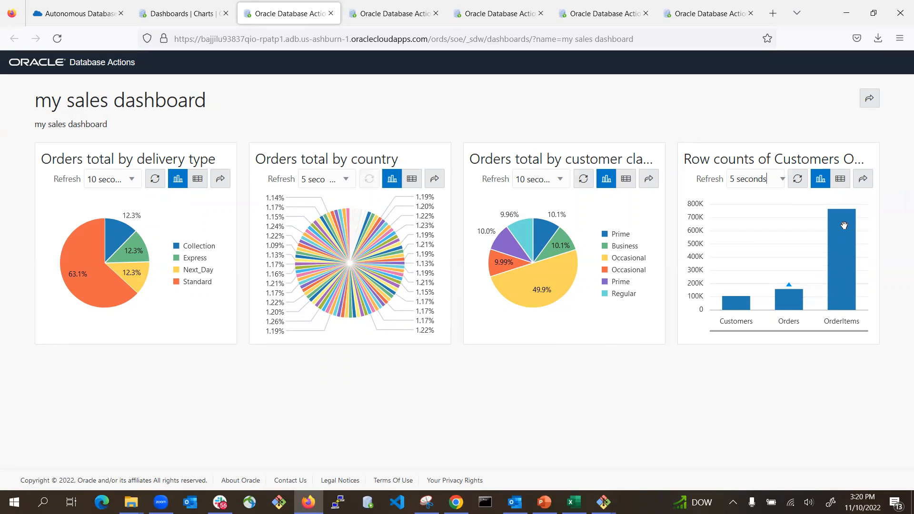
# Switch row counts, customer class and delivery type panels to table view, keeping country as a pie chart.
pyautogui.click(839, 178)
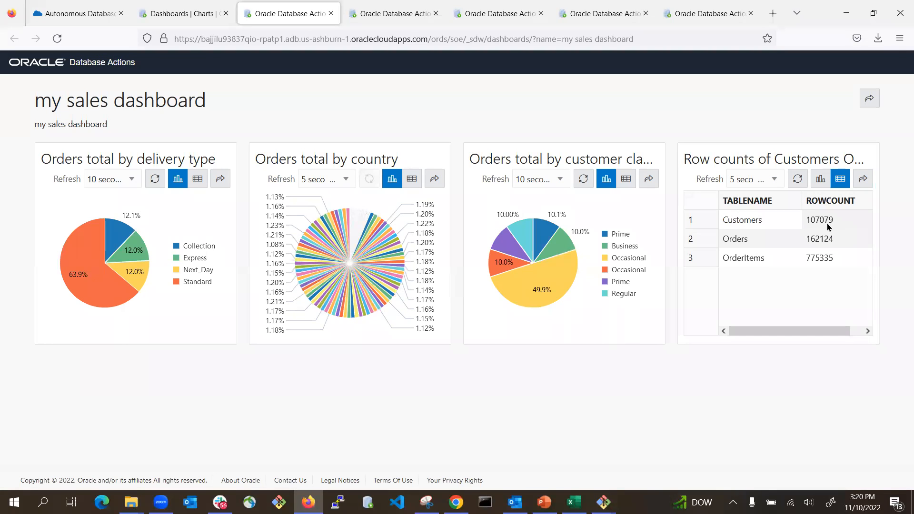
pyautogui.click(622, 180)
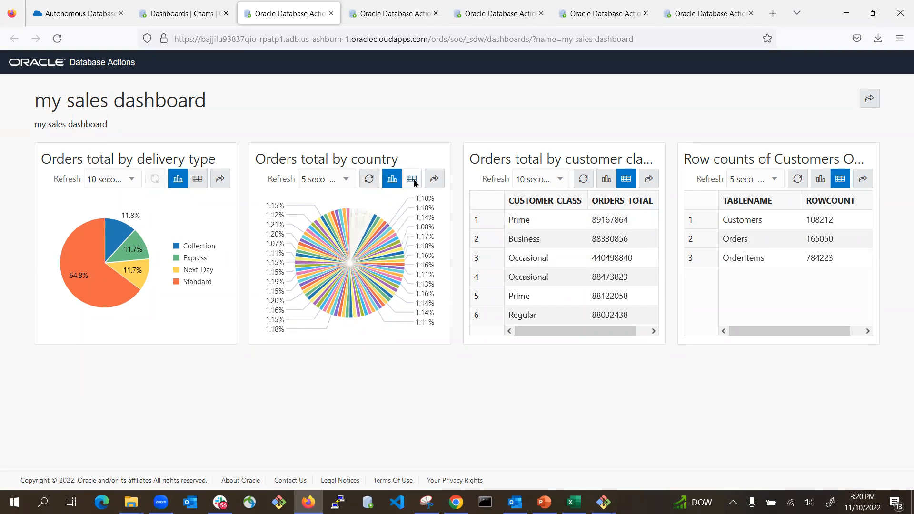
pyautogui.click(412, 181)
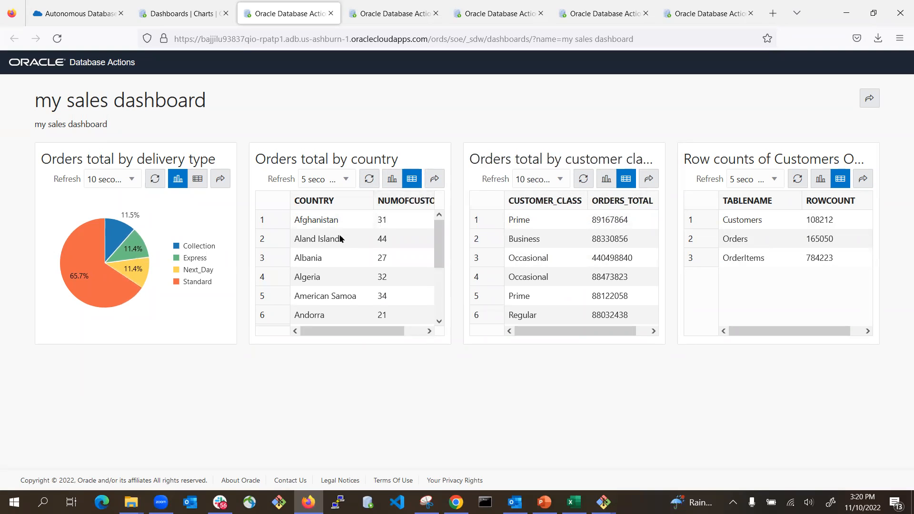
pyautogui.scroll(-10, 372, 259)
pyautogui.scroll(-18, 370, 259)
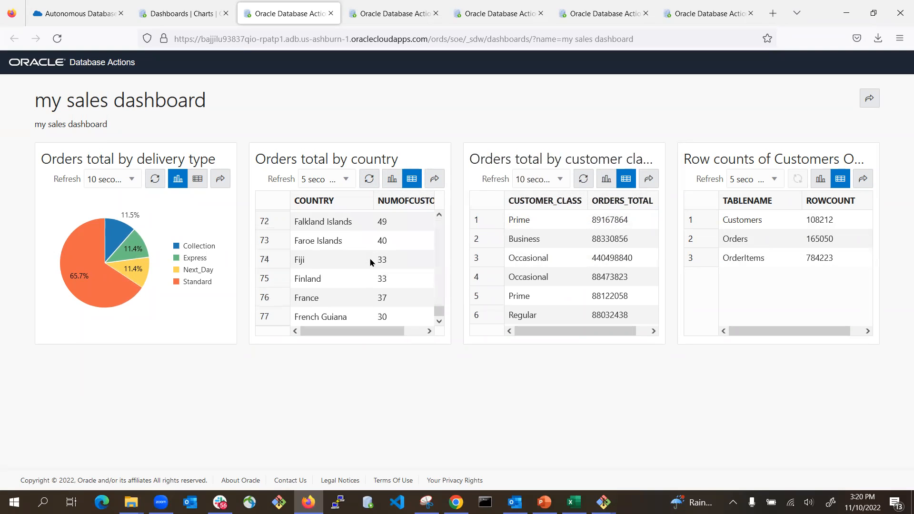
pyautogui.click(392, 179)
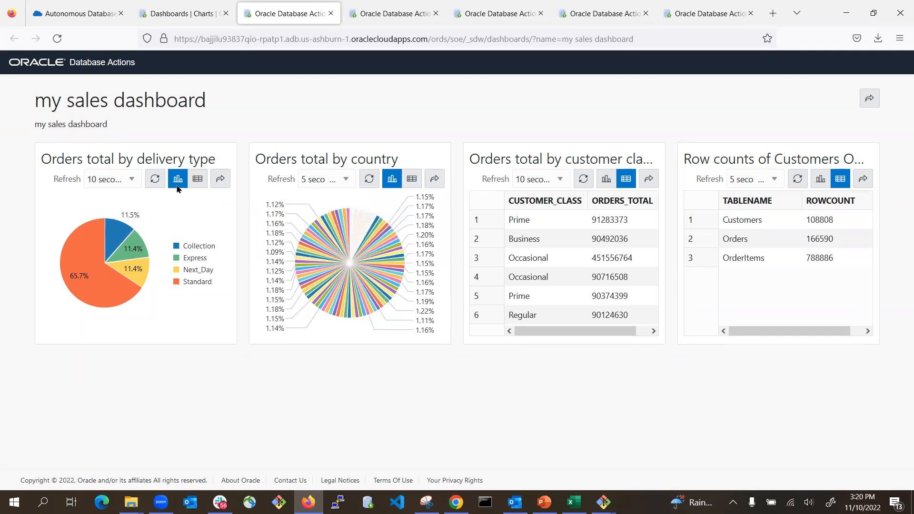
pyautogui.click(197, 181)
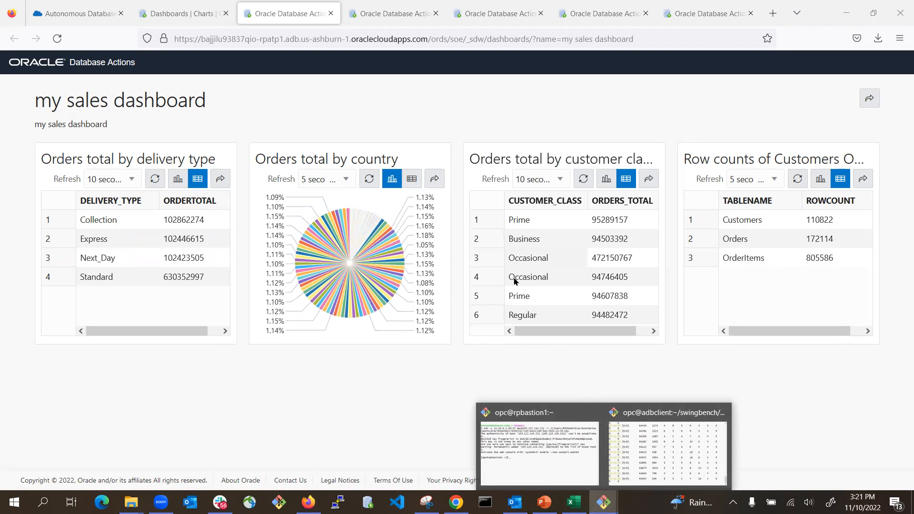
# Check the workload's terminal output, return to the dashboard, then bring up the architecture slides.
pyautogui.click(645, 475)
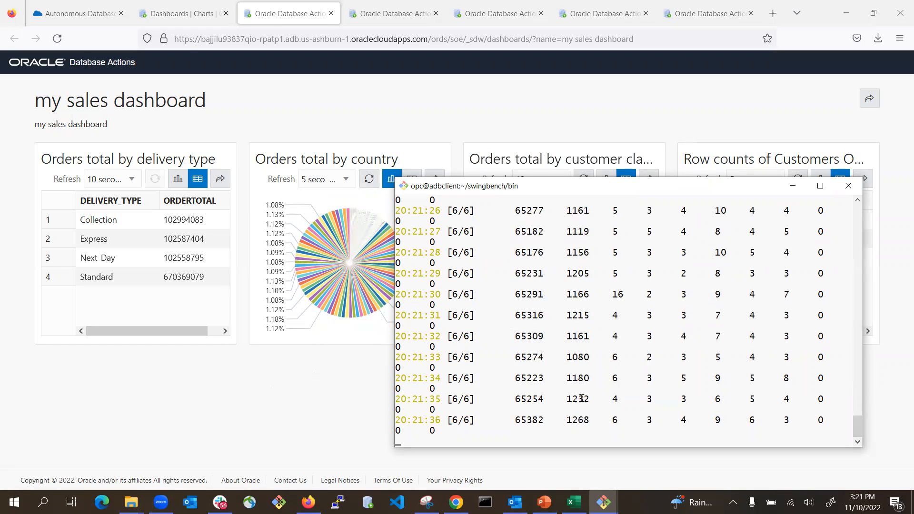
pyautogui.click(305, 396)
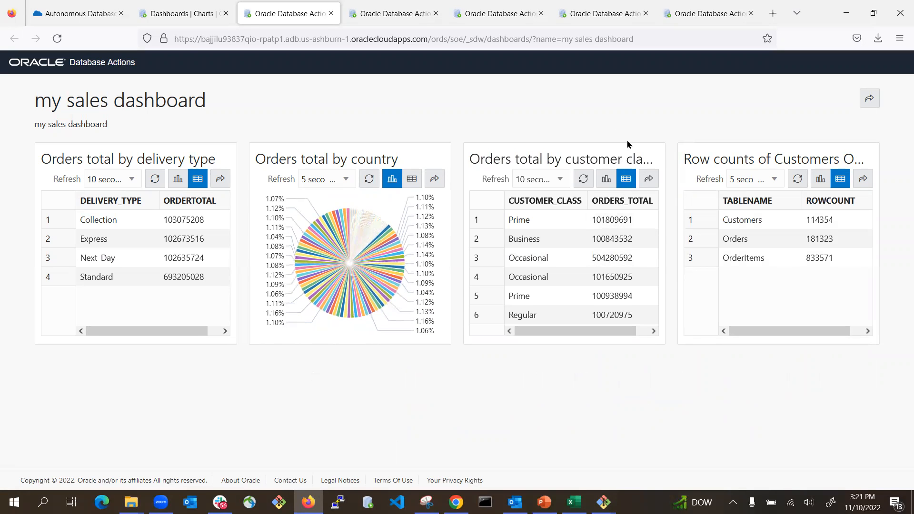
pyautogui.click(544, 502)
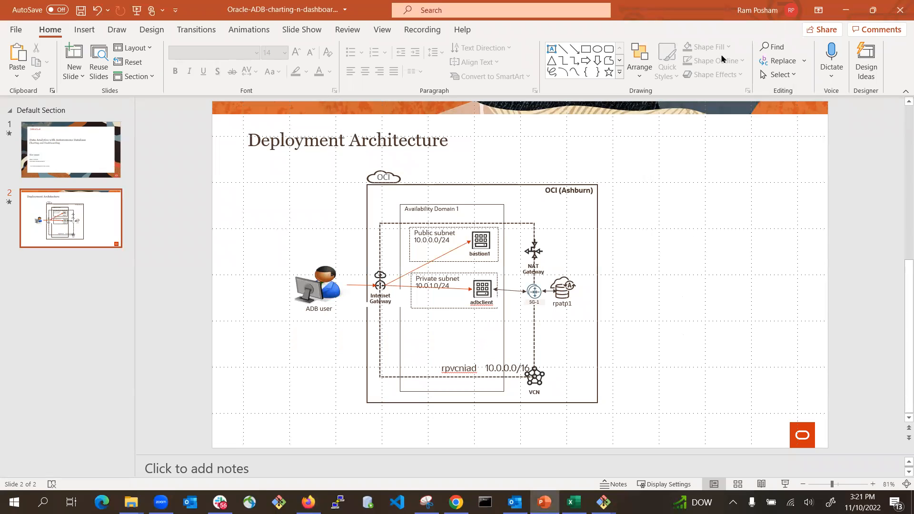
# Scroll up to slide 1 of the deck, then return to the Excel command workbook.
pyautogui.scroll(1, 692, 306)
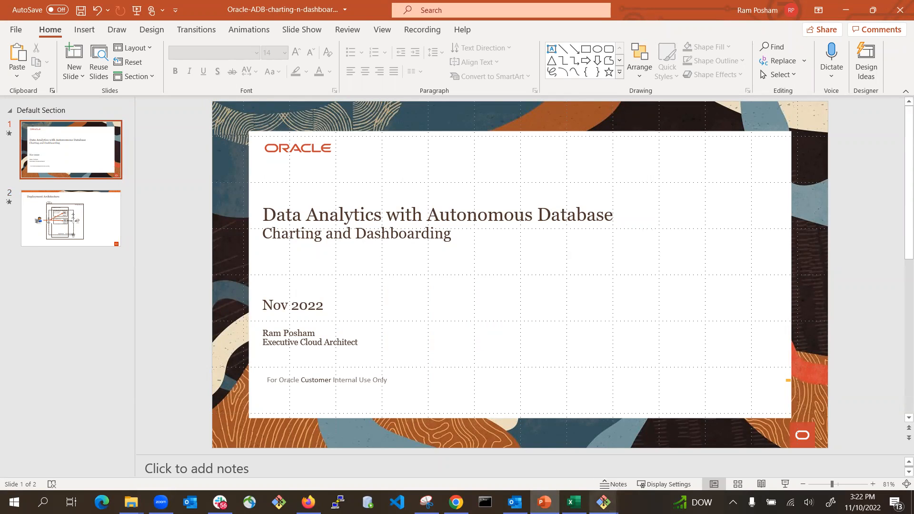
pyautogui.hotkey('alt', 'Tab')
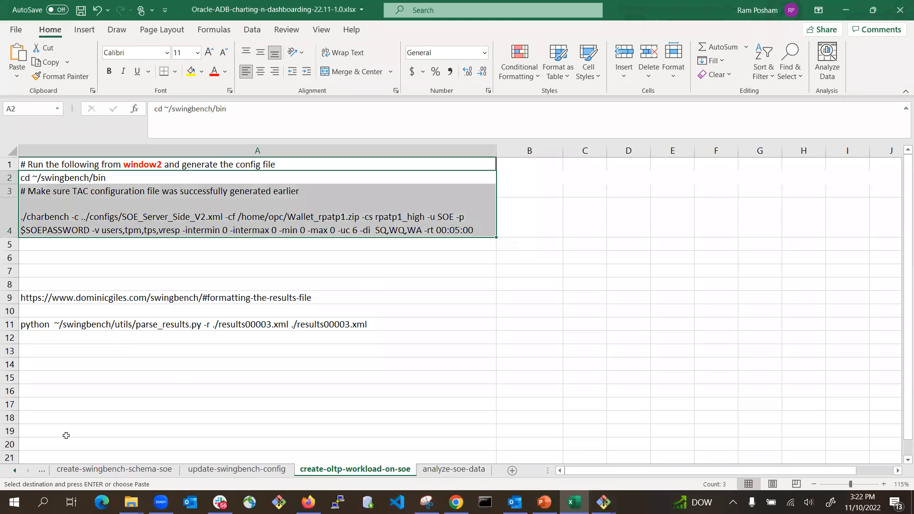
# Review the input sheet of connection settings in the Excel workbook.
pyautogui.click(11, 470)
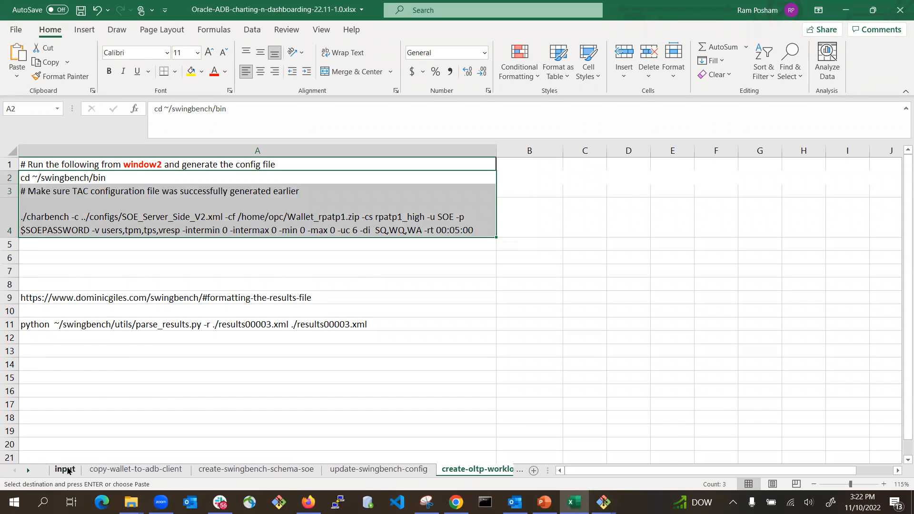
pyautogui.click(71, 471)
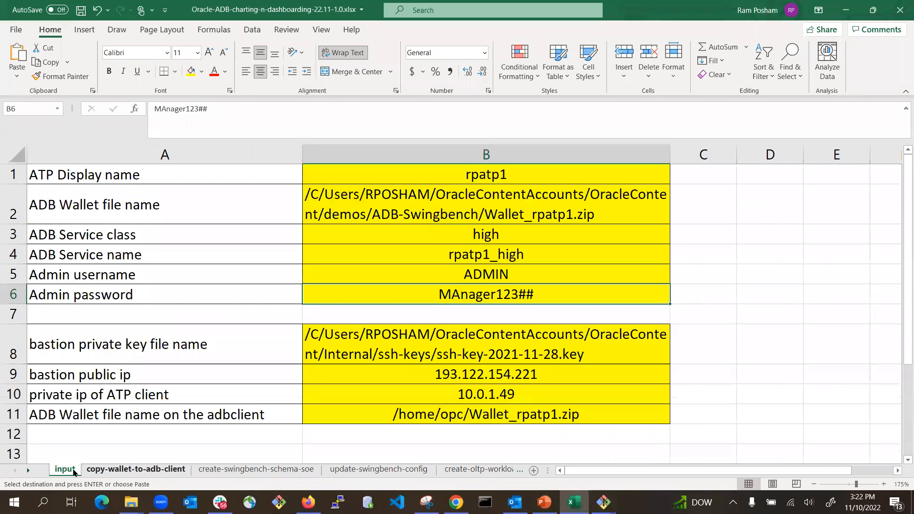
pyautogui.click(90, 470)
pyautogui.click(72, 470)
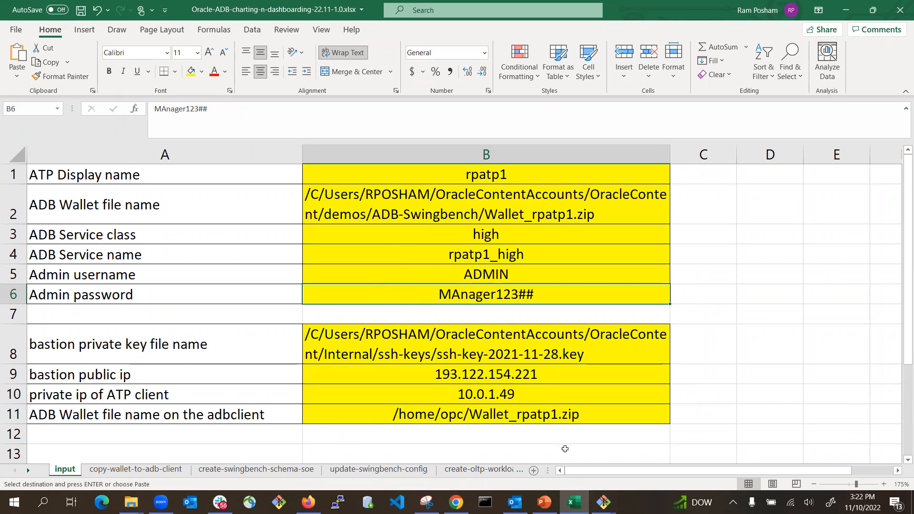
# Check the Swingbench workload in the adbclient terminal, then return to the live sales dashboard.
pyautogui.click(603, 502)
pyautogui.click(641, 445)
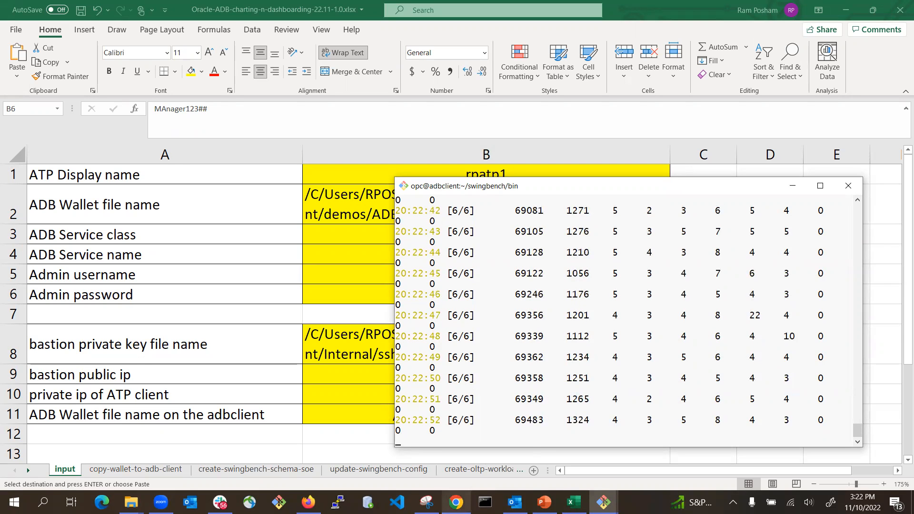
pyautogui.click(308, 502)
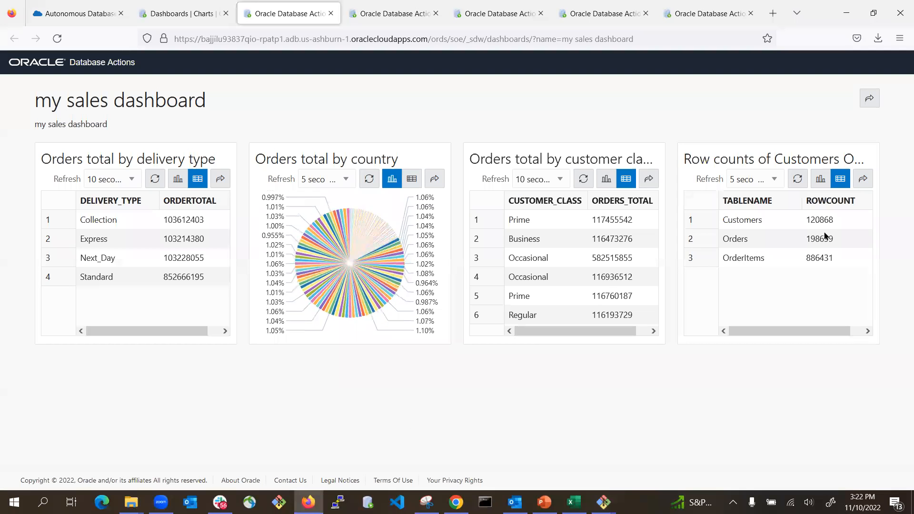